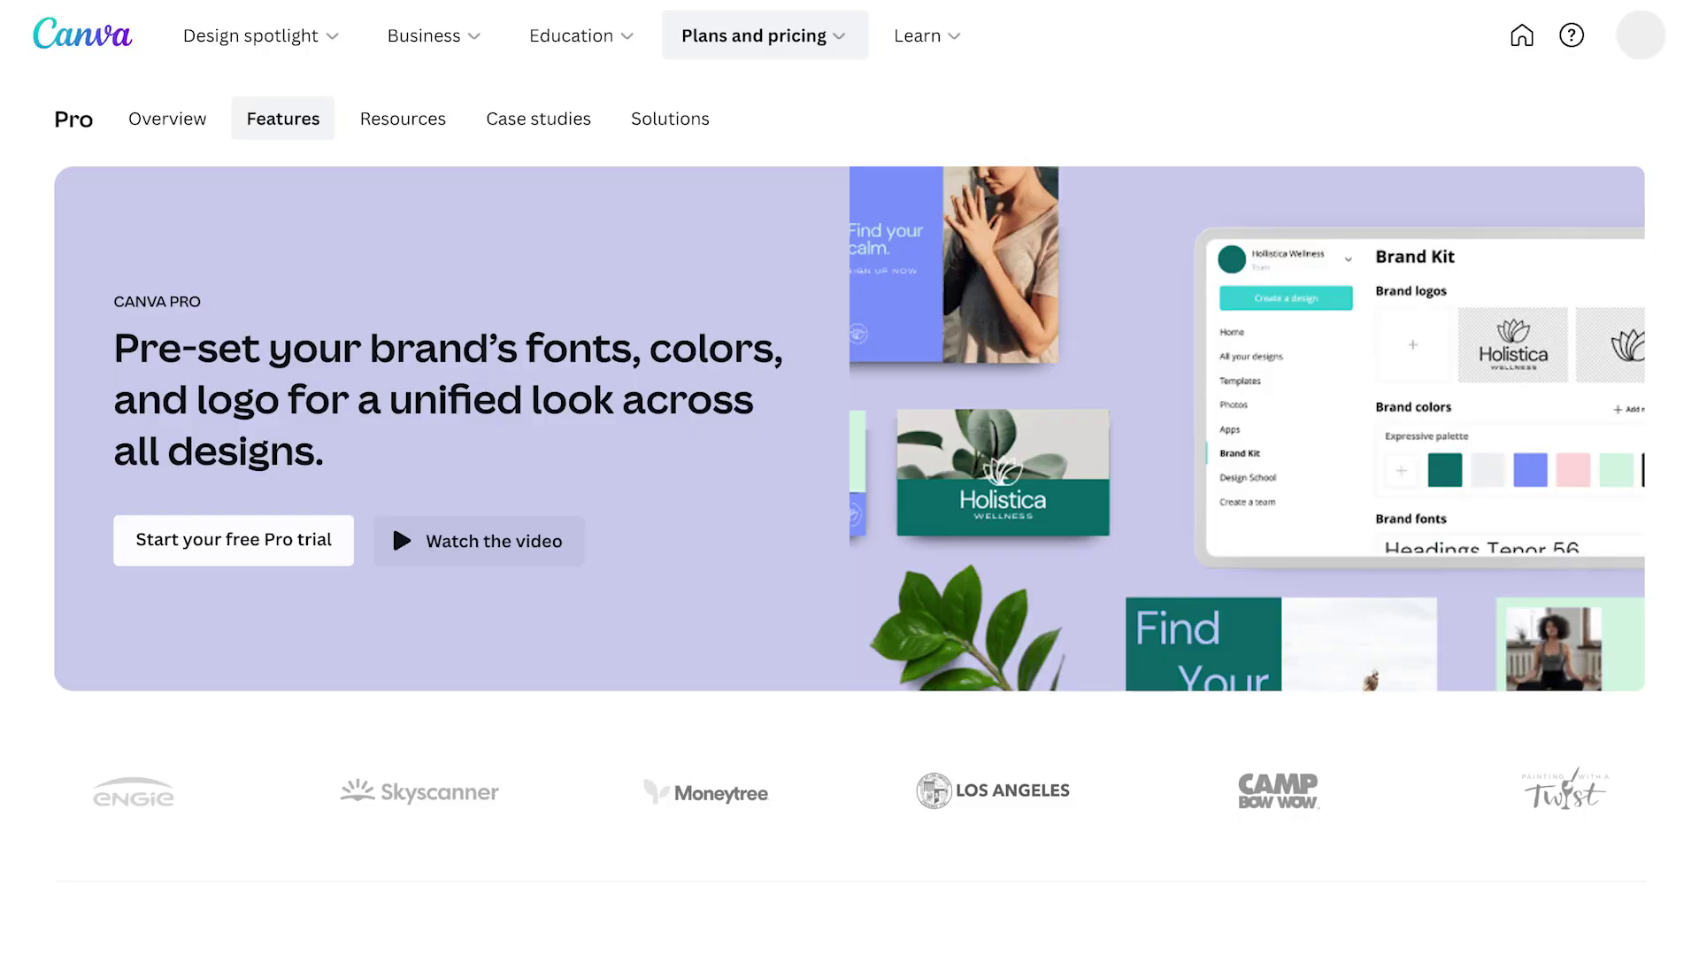
scroll(850, 478, "down", 8)
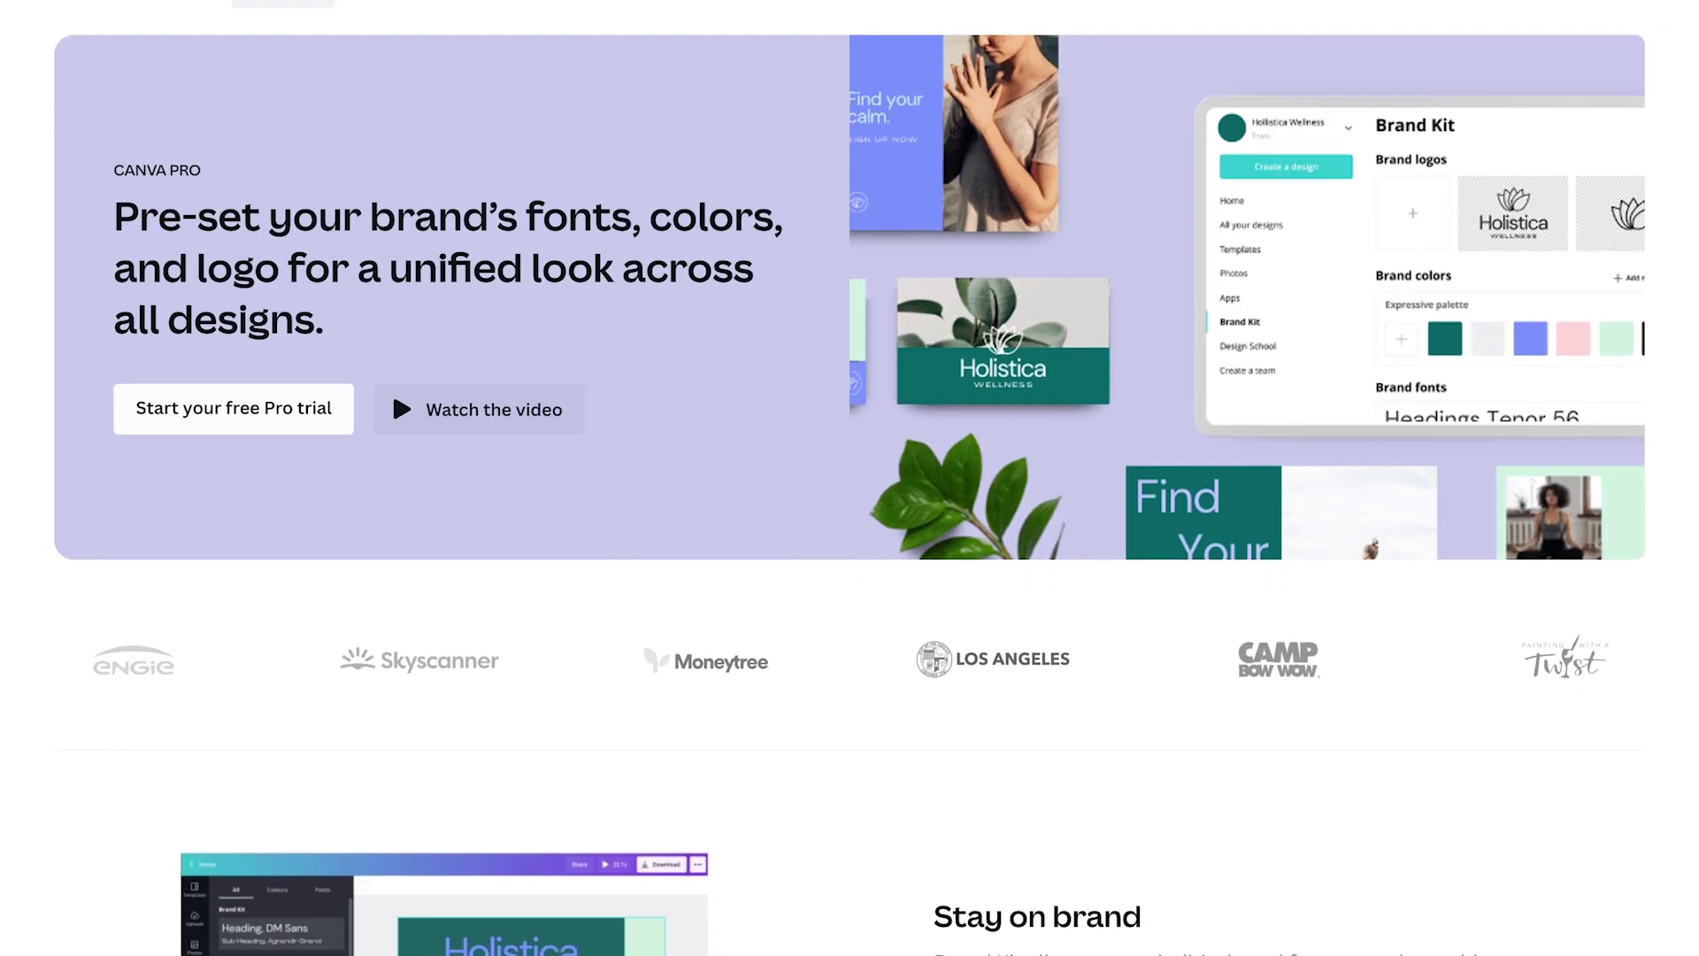
scroll(850, 477, "down", 12)
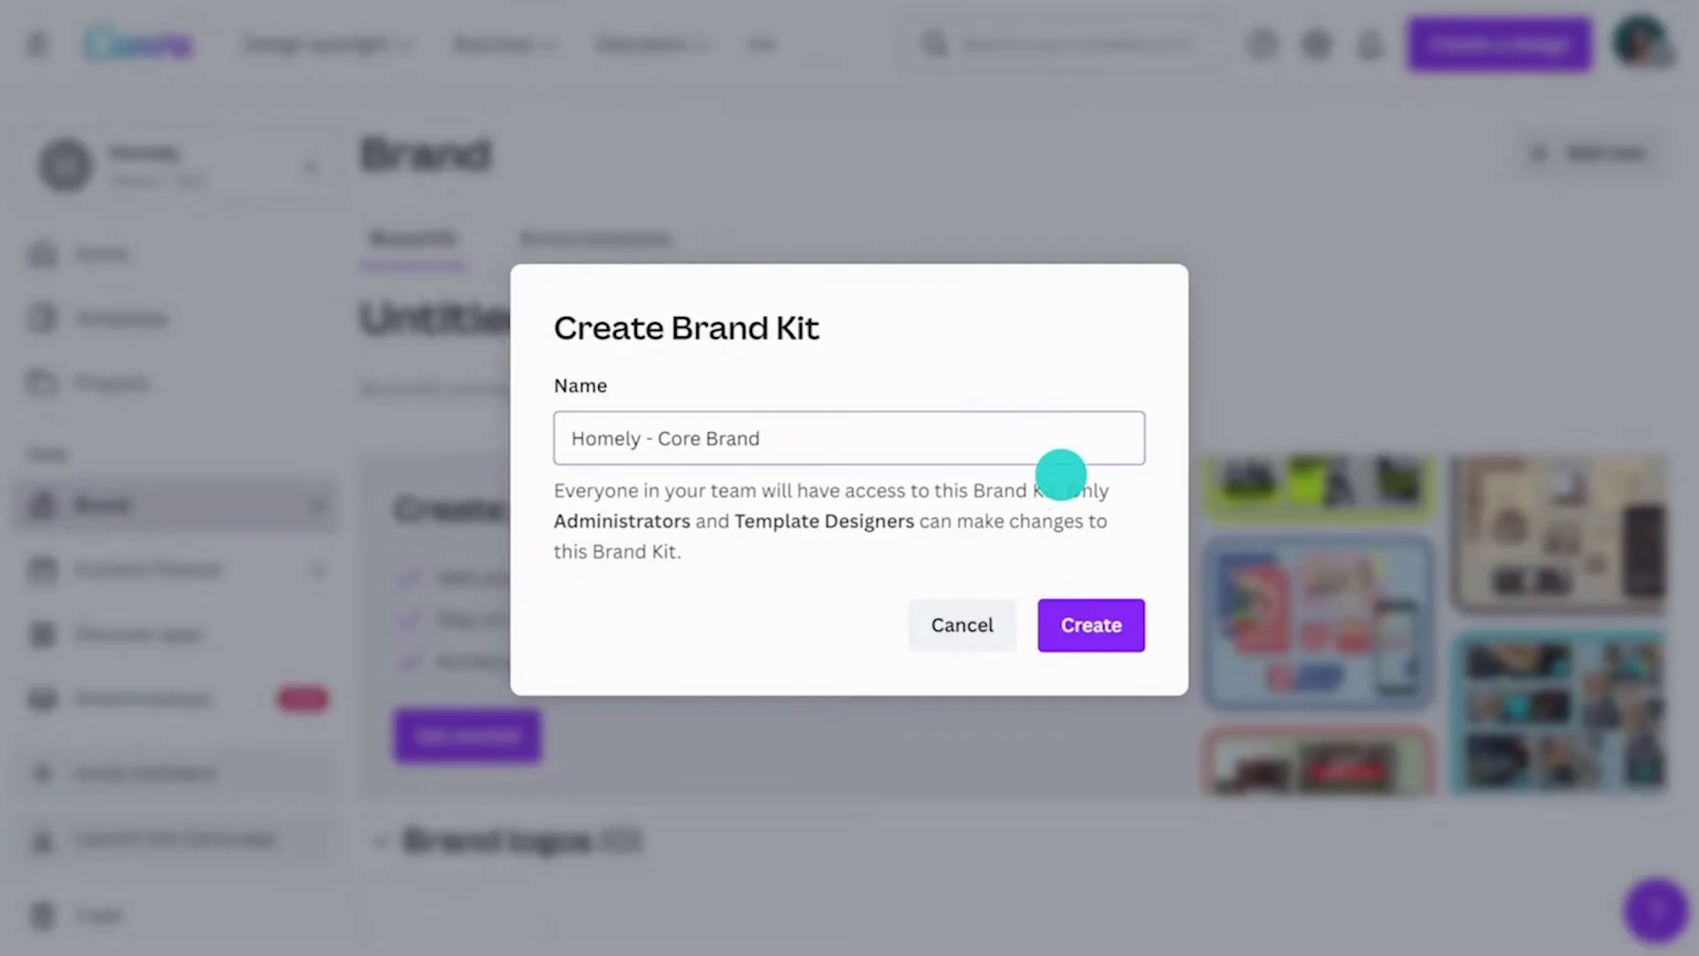
Create the Brand Kit "Homely - Core Brand" and upload the two SVG logos from the HOMELY_LOGO folder as brand logos
left_click(1081, 620)
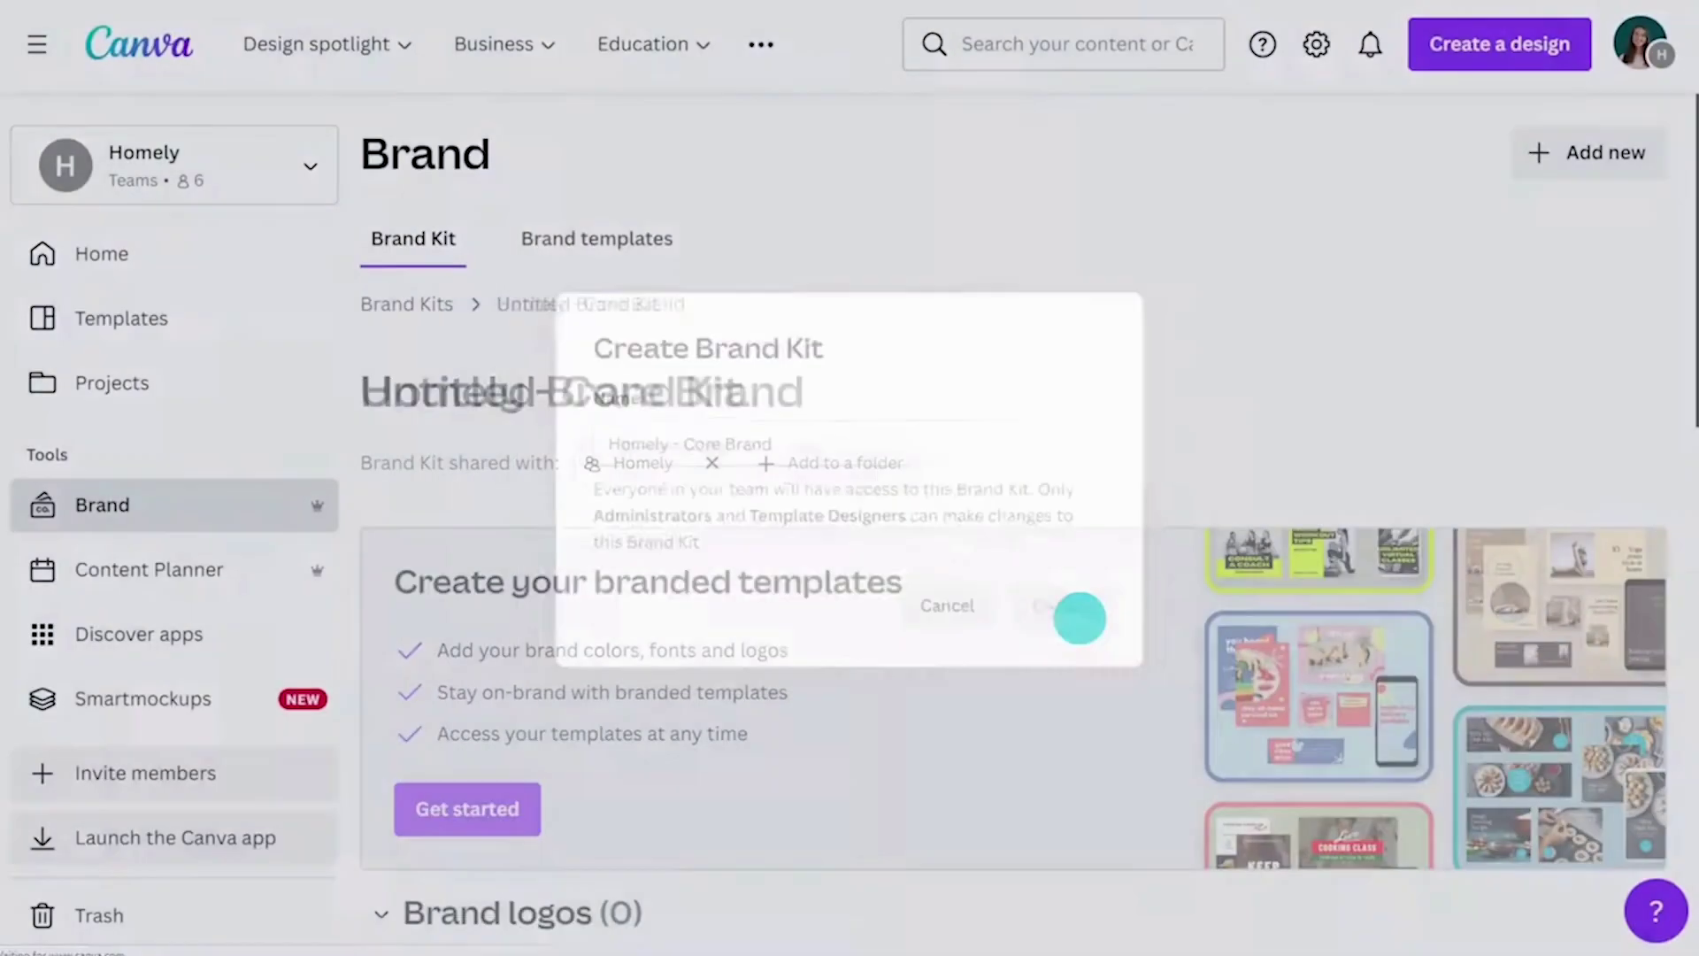
scroll(1075, 324, "down", 7)
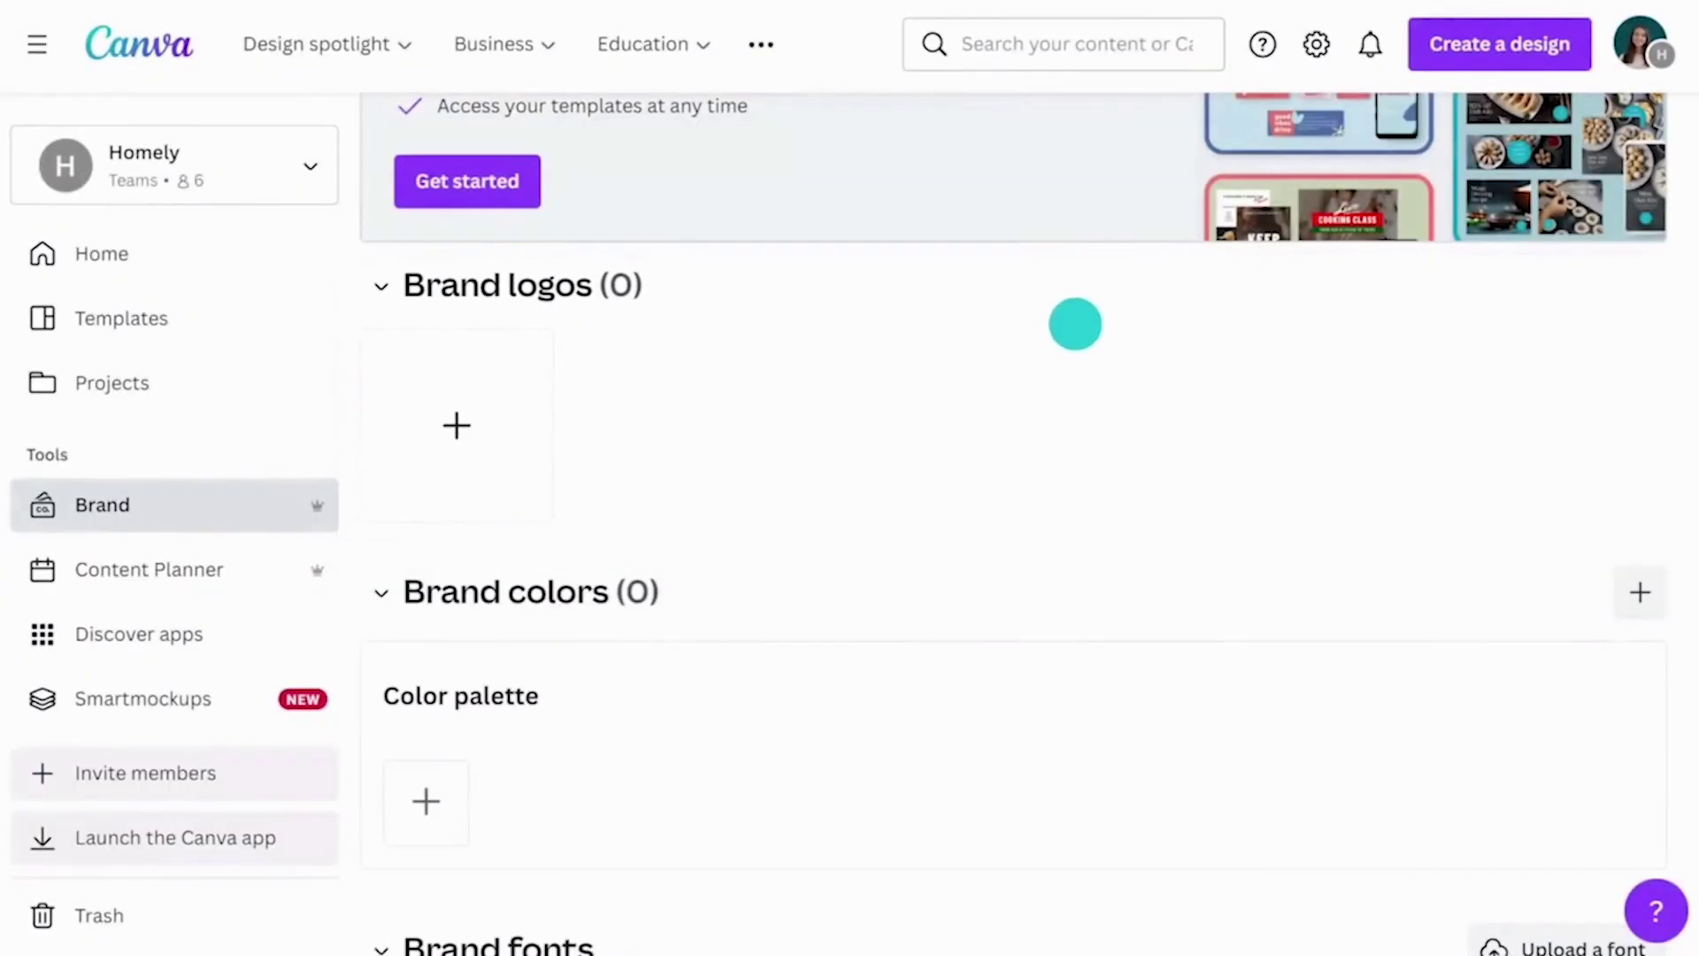
left_click(497, 425)
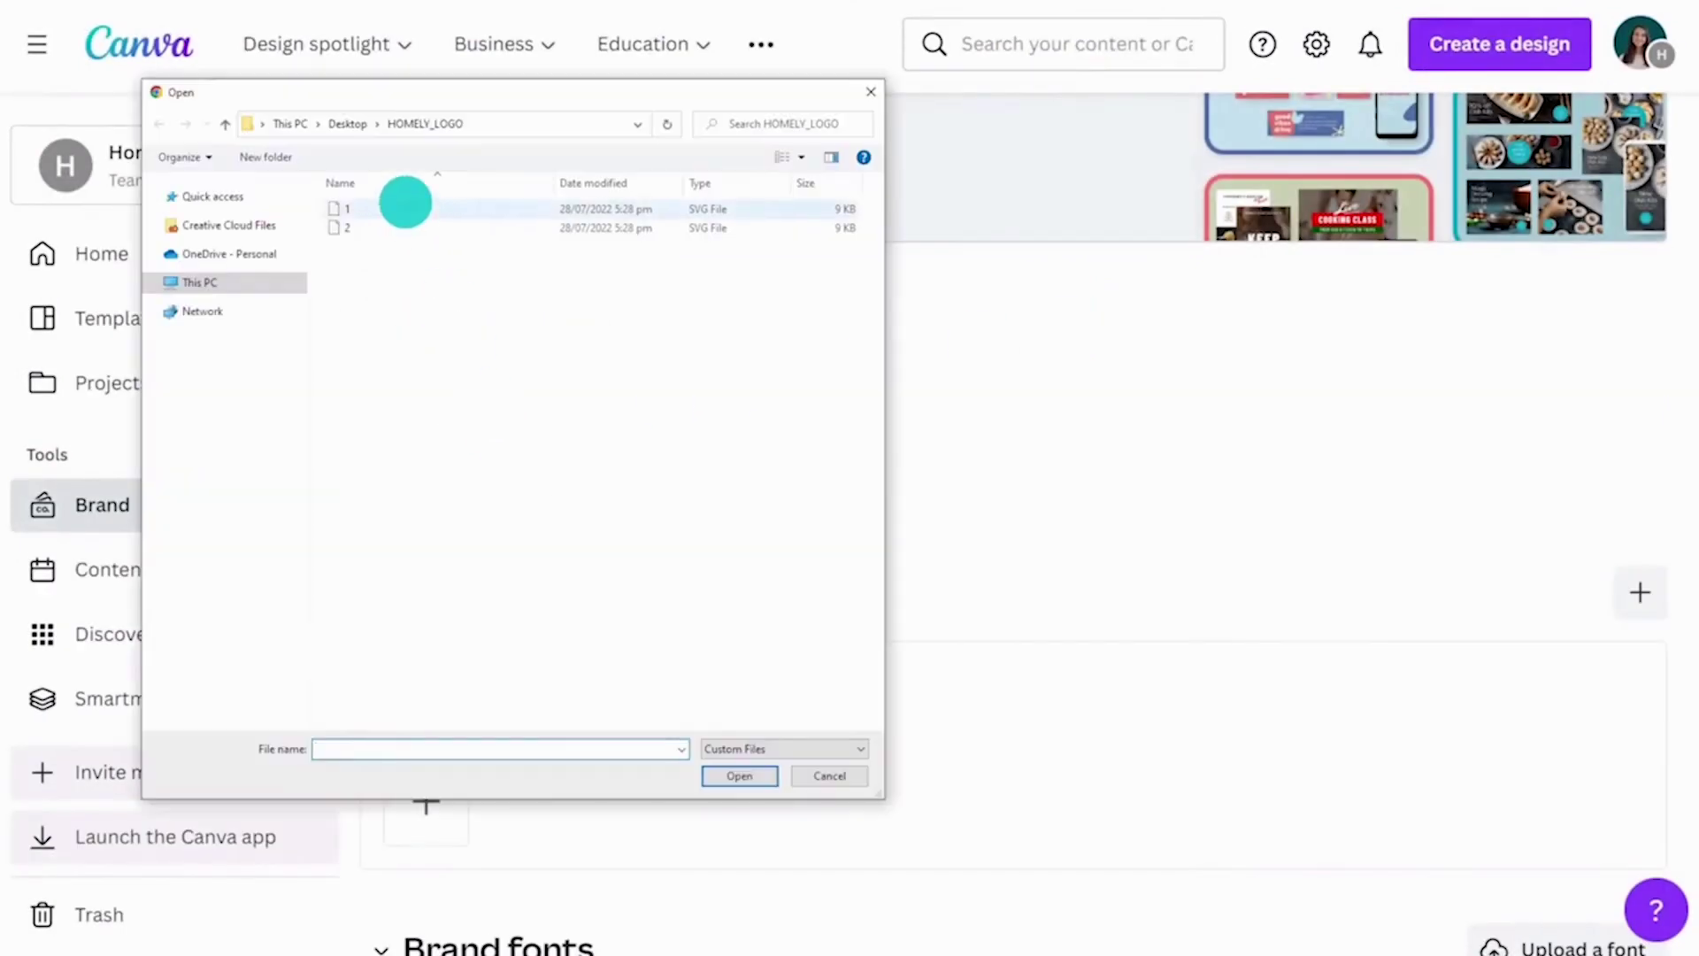
left_click(406, 209)
left_click(725, 766)
Rename the Brand Kit's color palette to "Primary" and start adding a color to it
scroll(1290, 417, "down", 2)
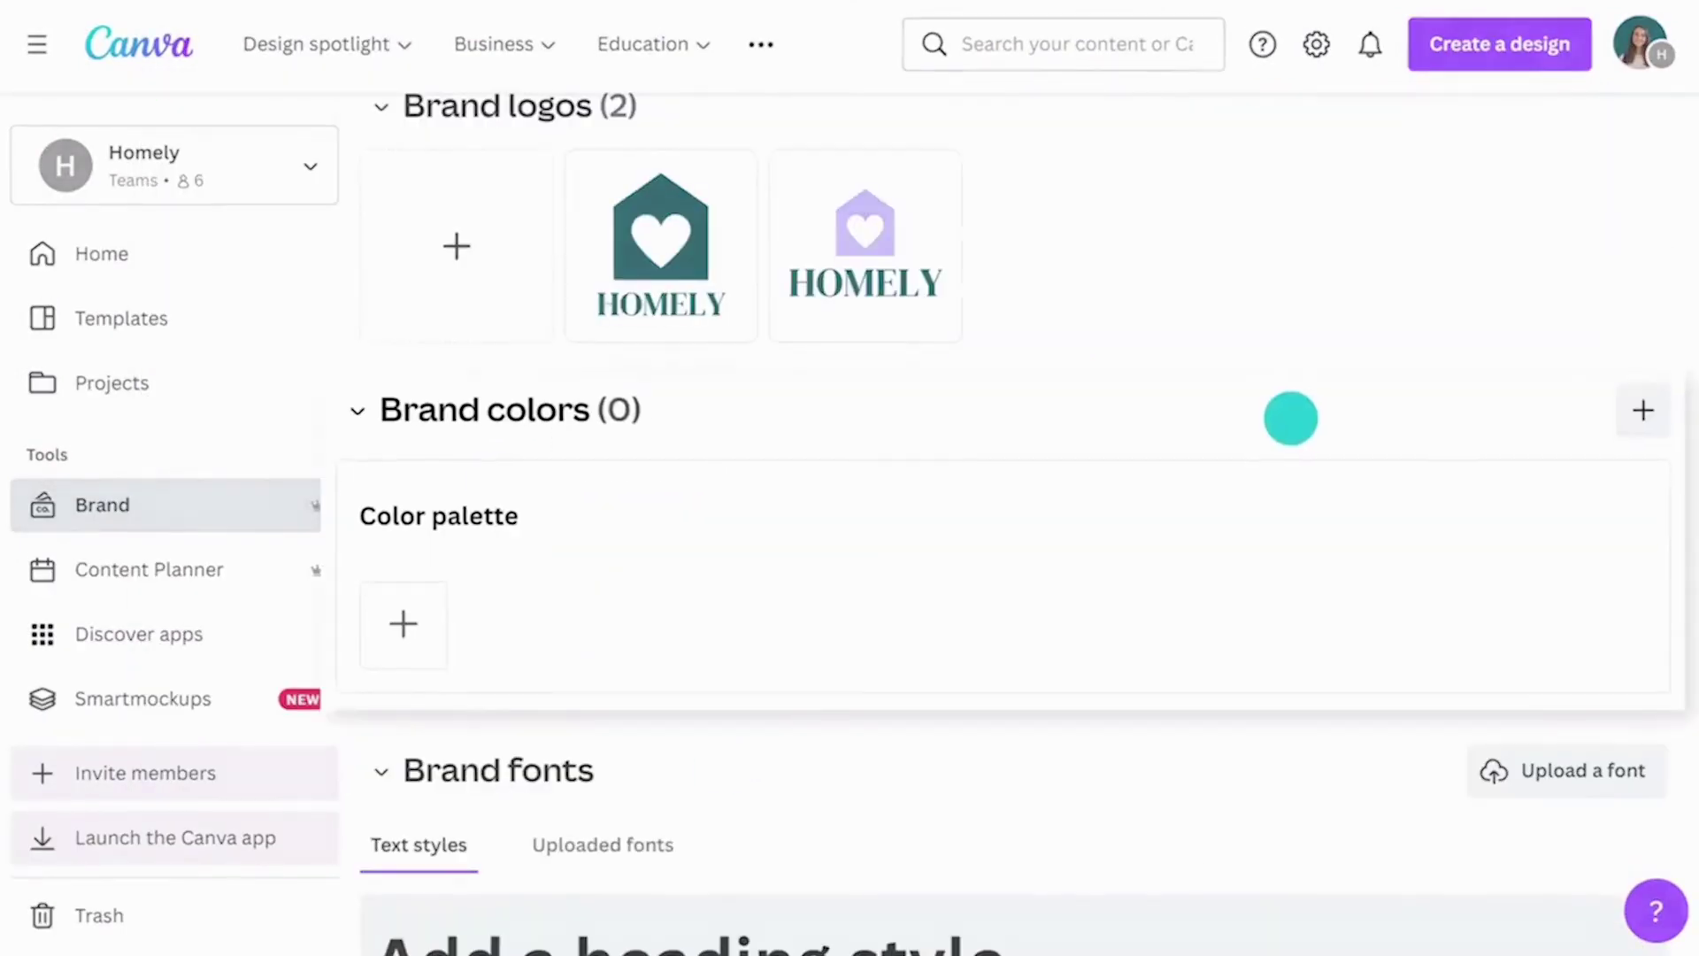
left_click(448, 521)
type("Primary")
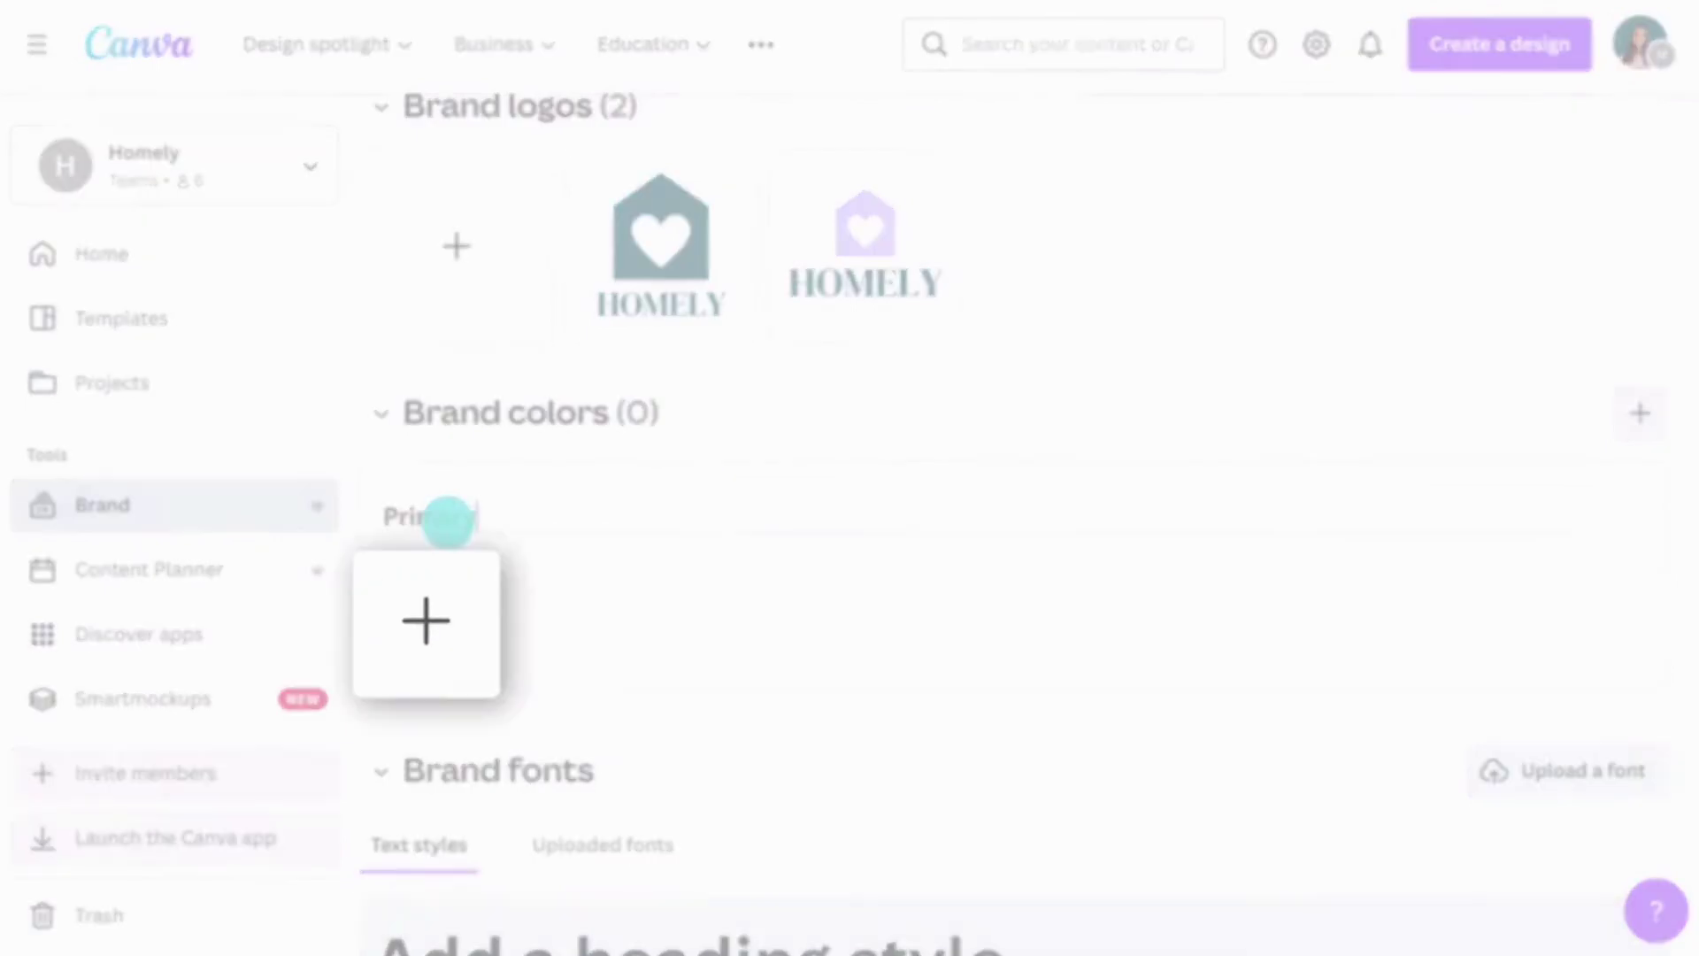
left_click(426, 622)
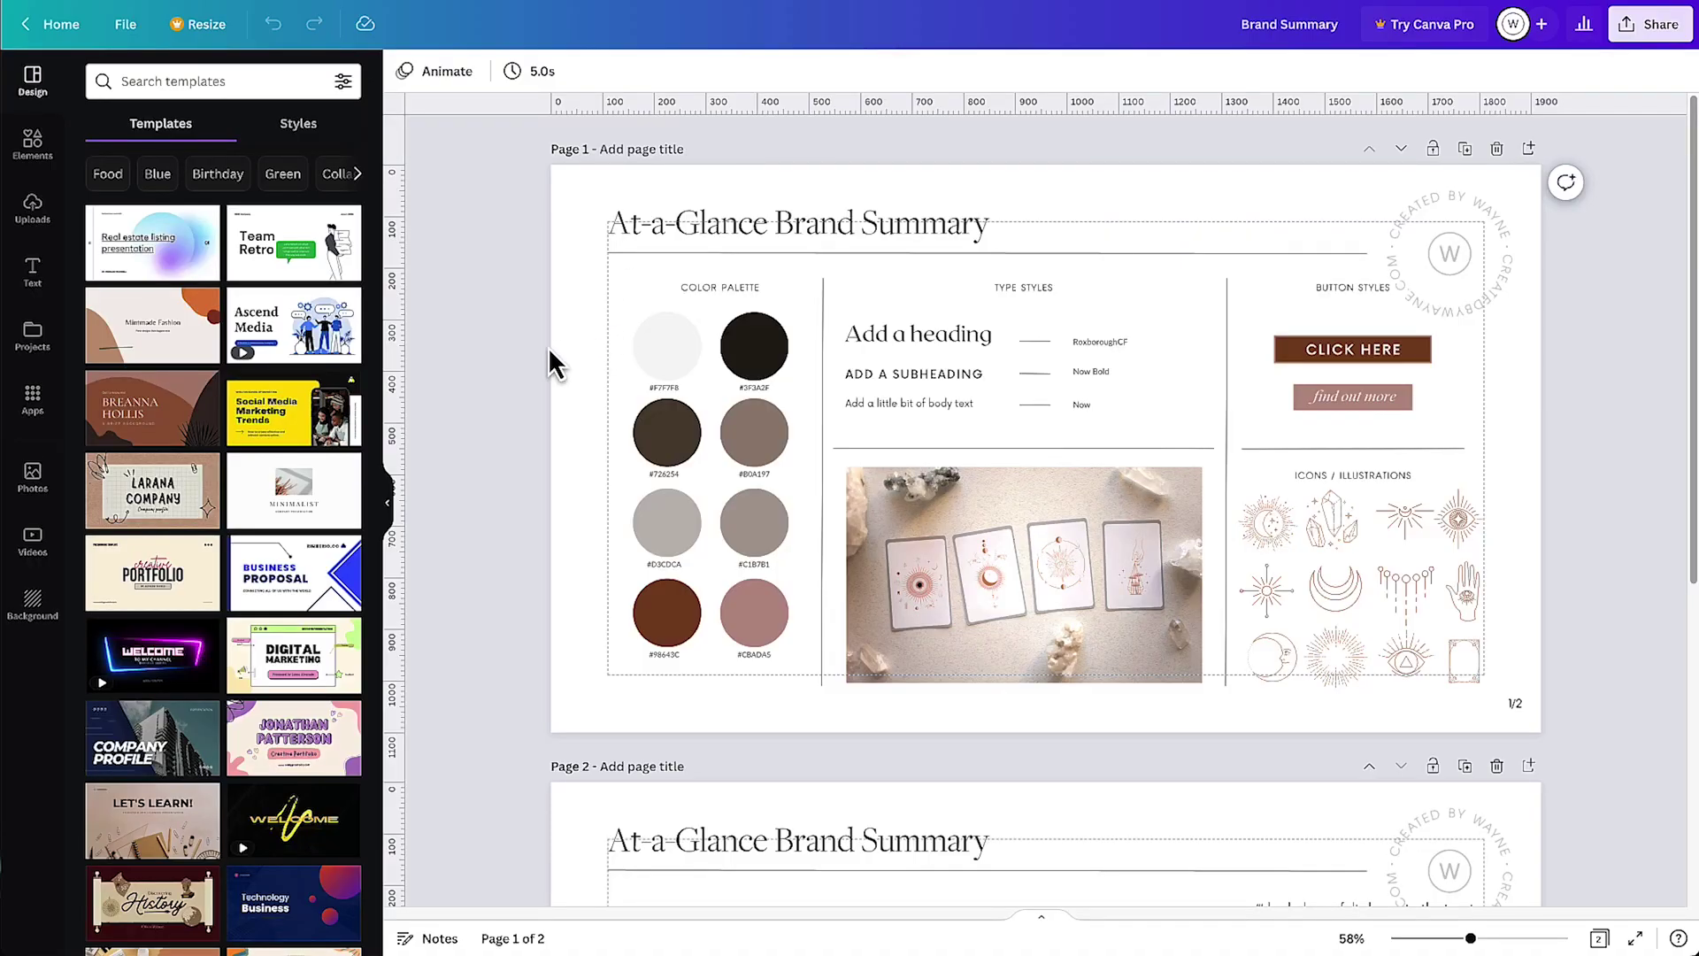
left_click(598, 341)
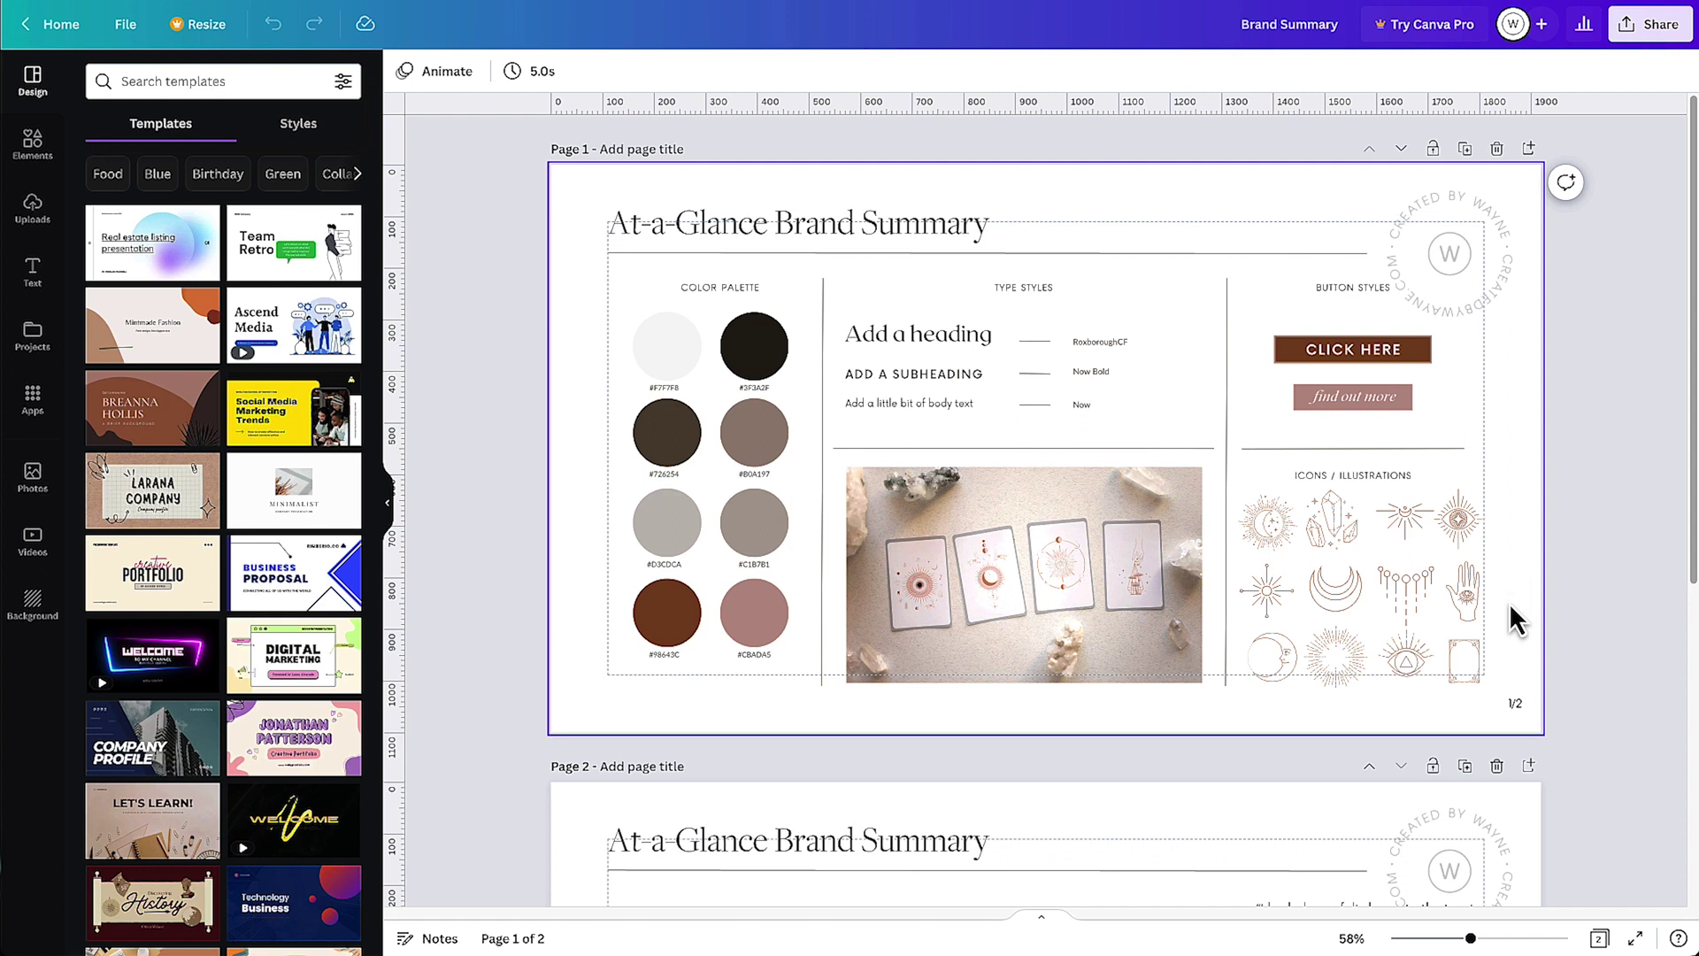
scroll(1416, 602, "down", 1)
scroll(1406, 603, "down", 5)
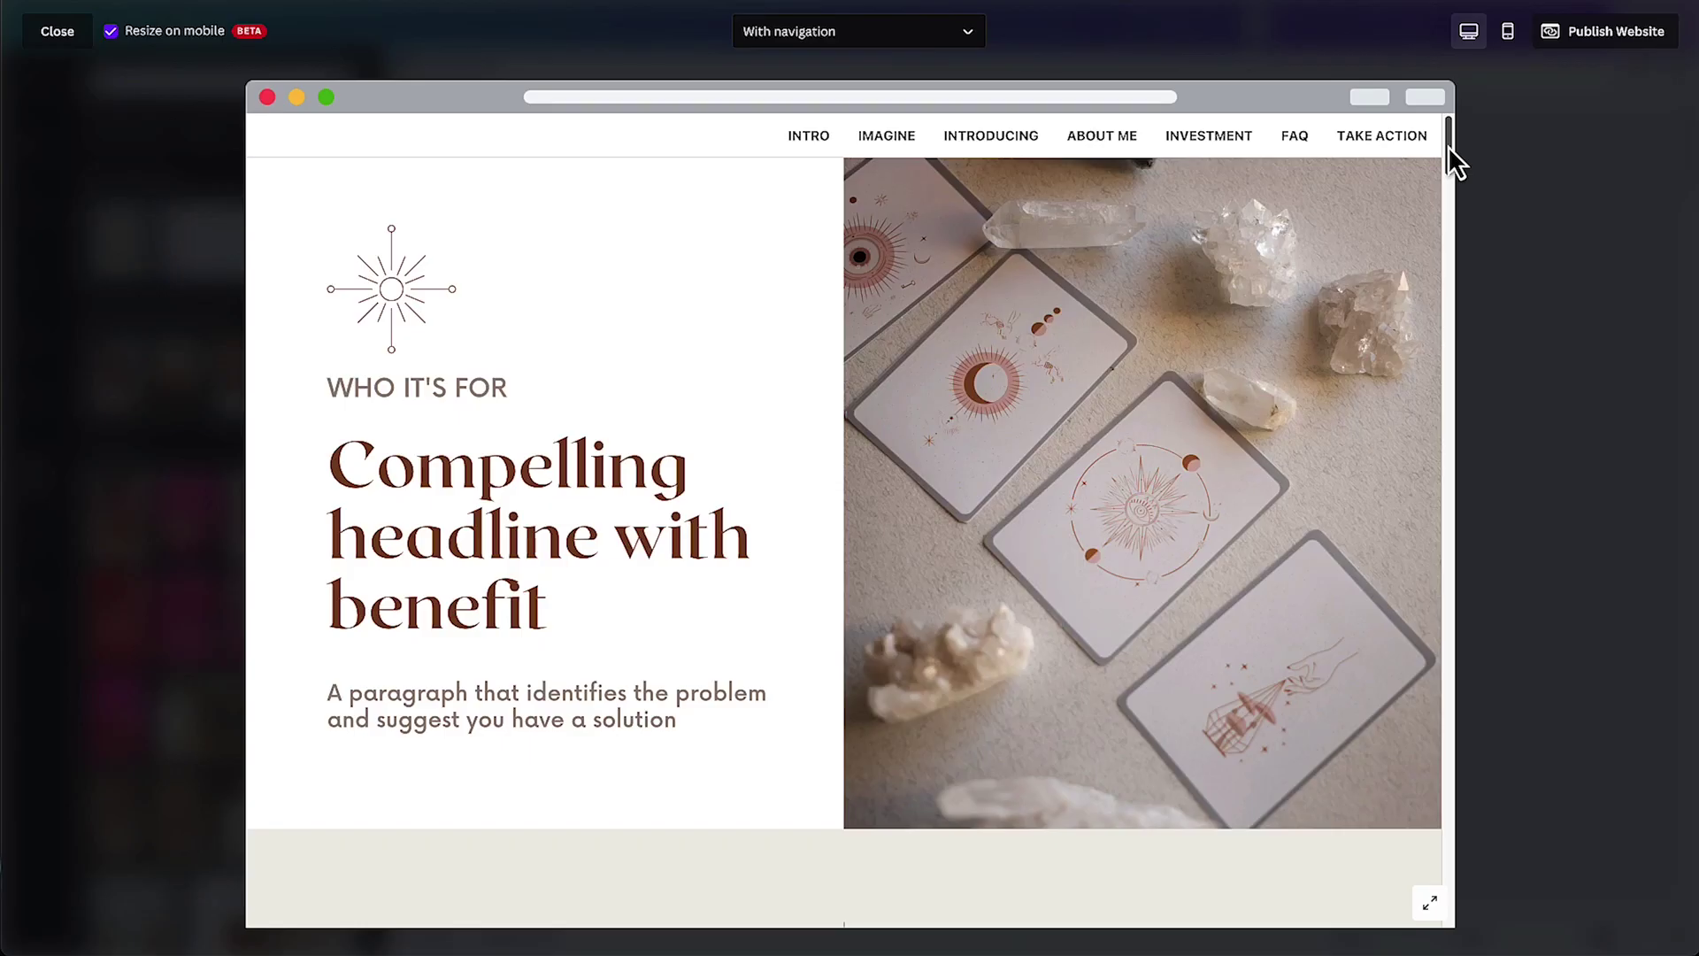
Examine the sections of the previewed sales page from the opening headline down to the final statement and footer
left_click_drag(1447, 146, 1426, 888)
scroll(626, 683, "down", 1)
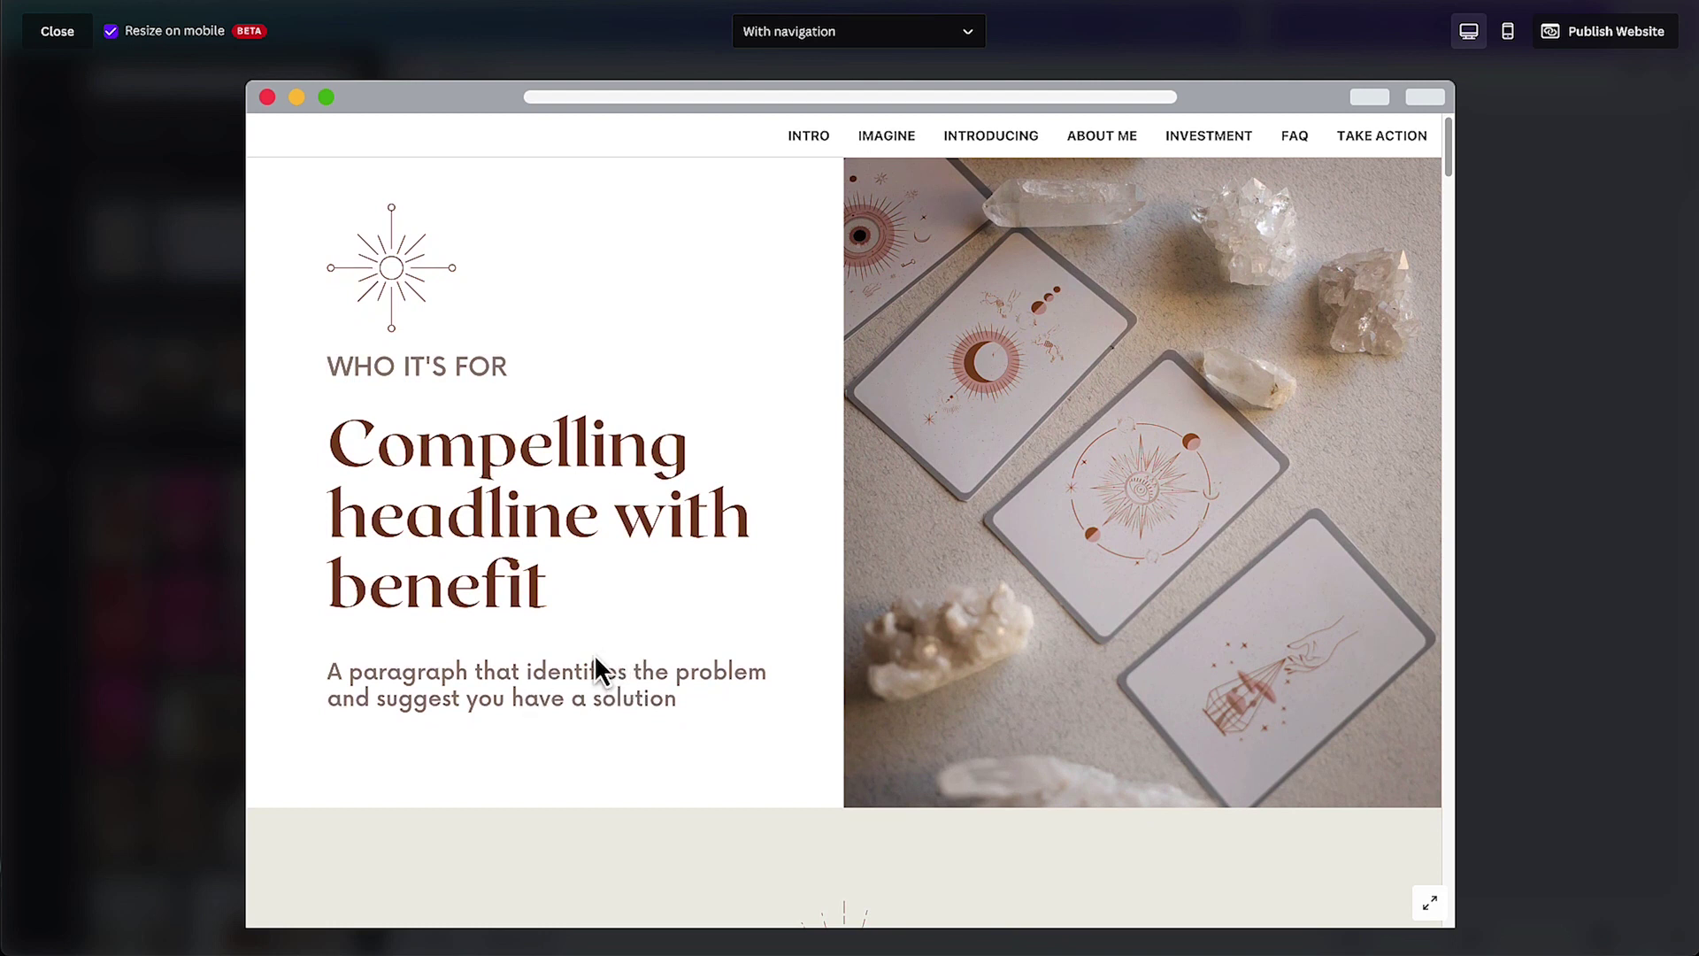
scroll(558, 683, "up", 1)
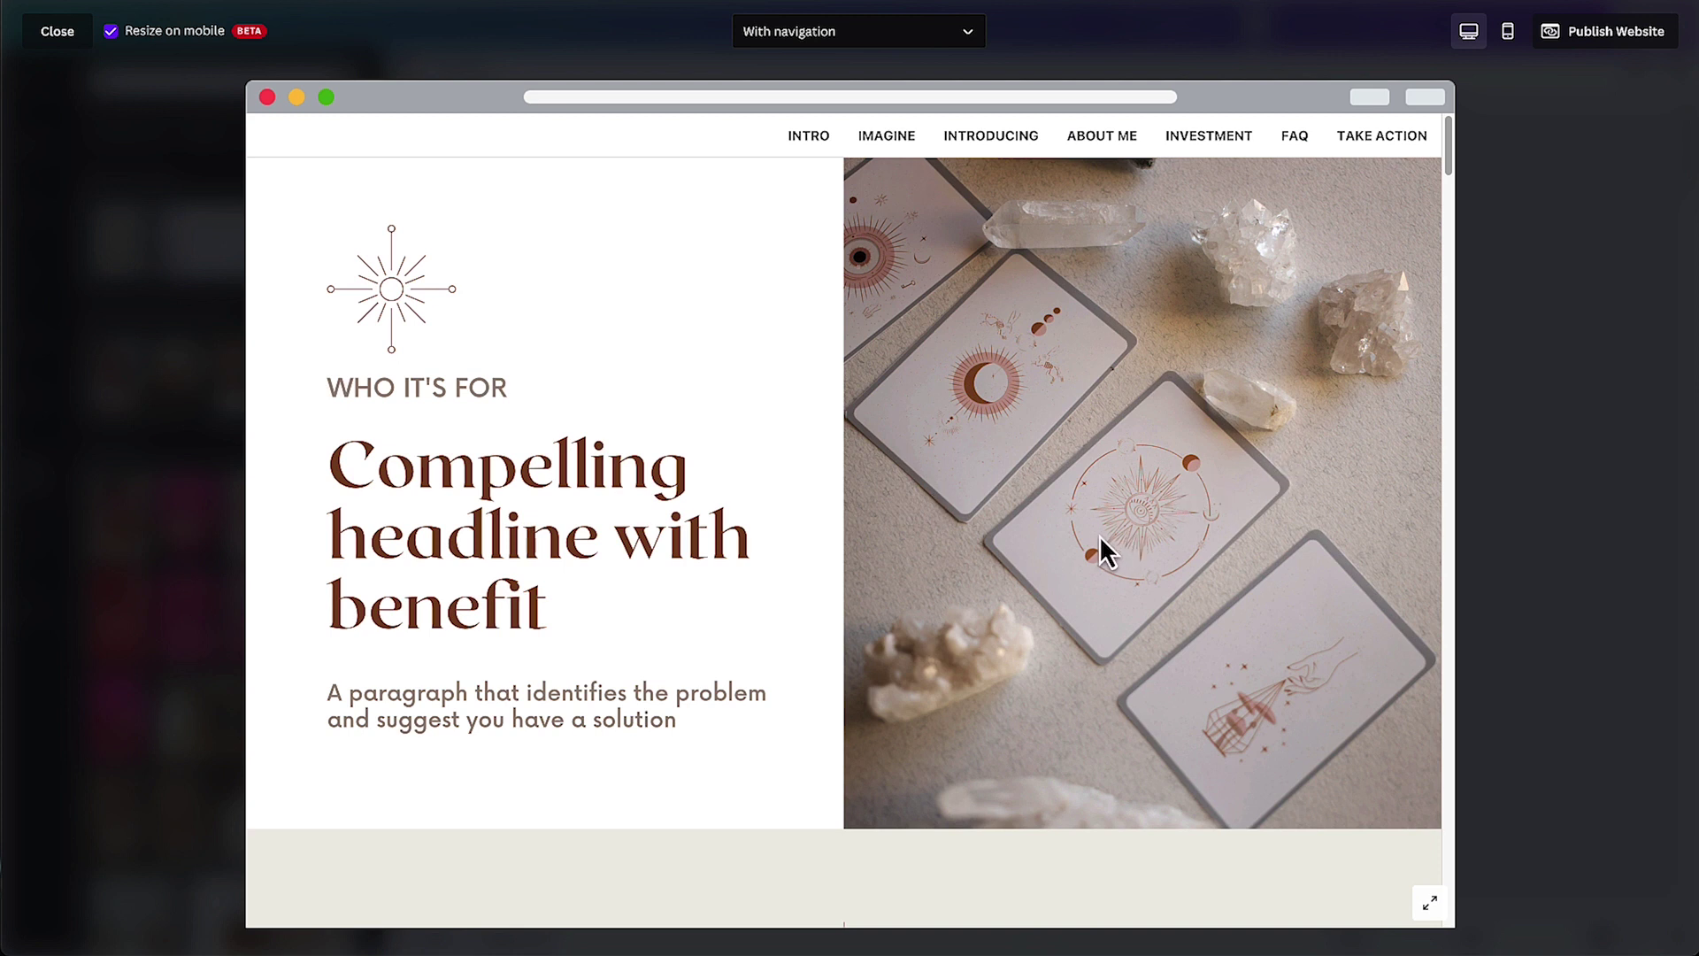
scroll(1098, 535, "down", 15)
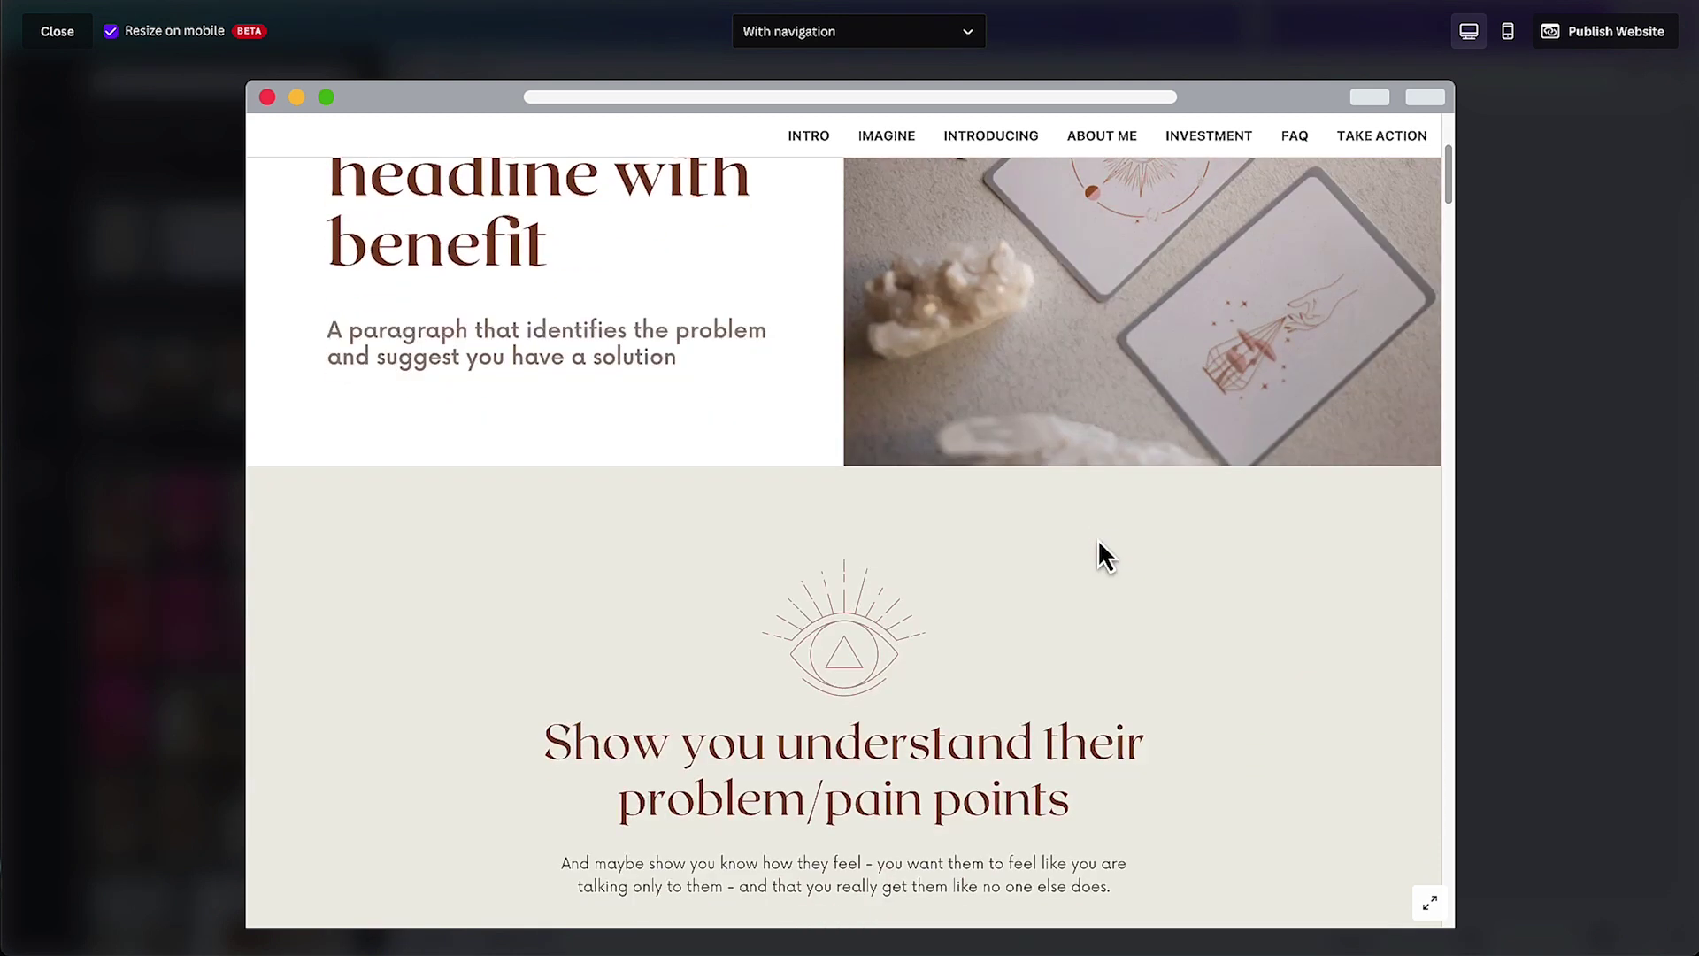
scroll(1296, 514, "down", 15)
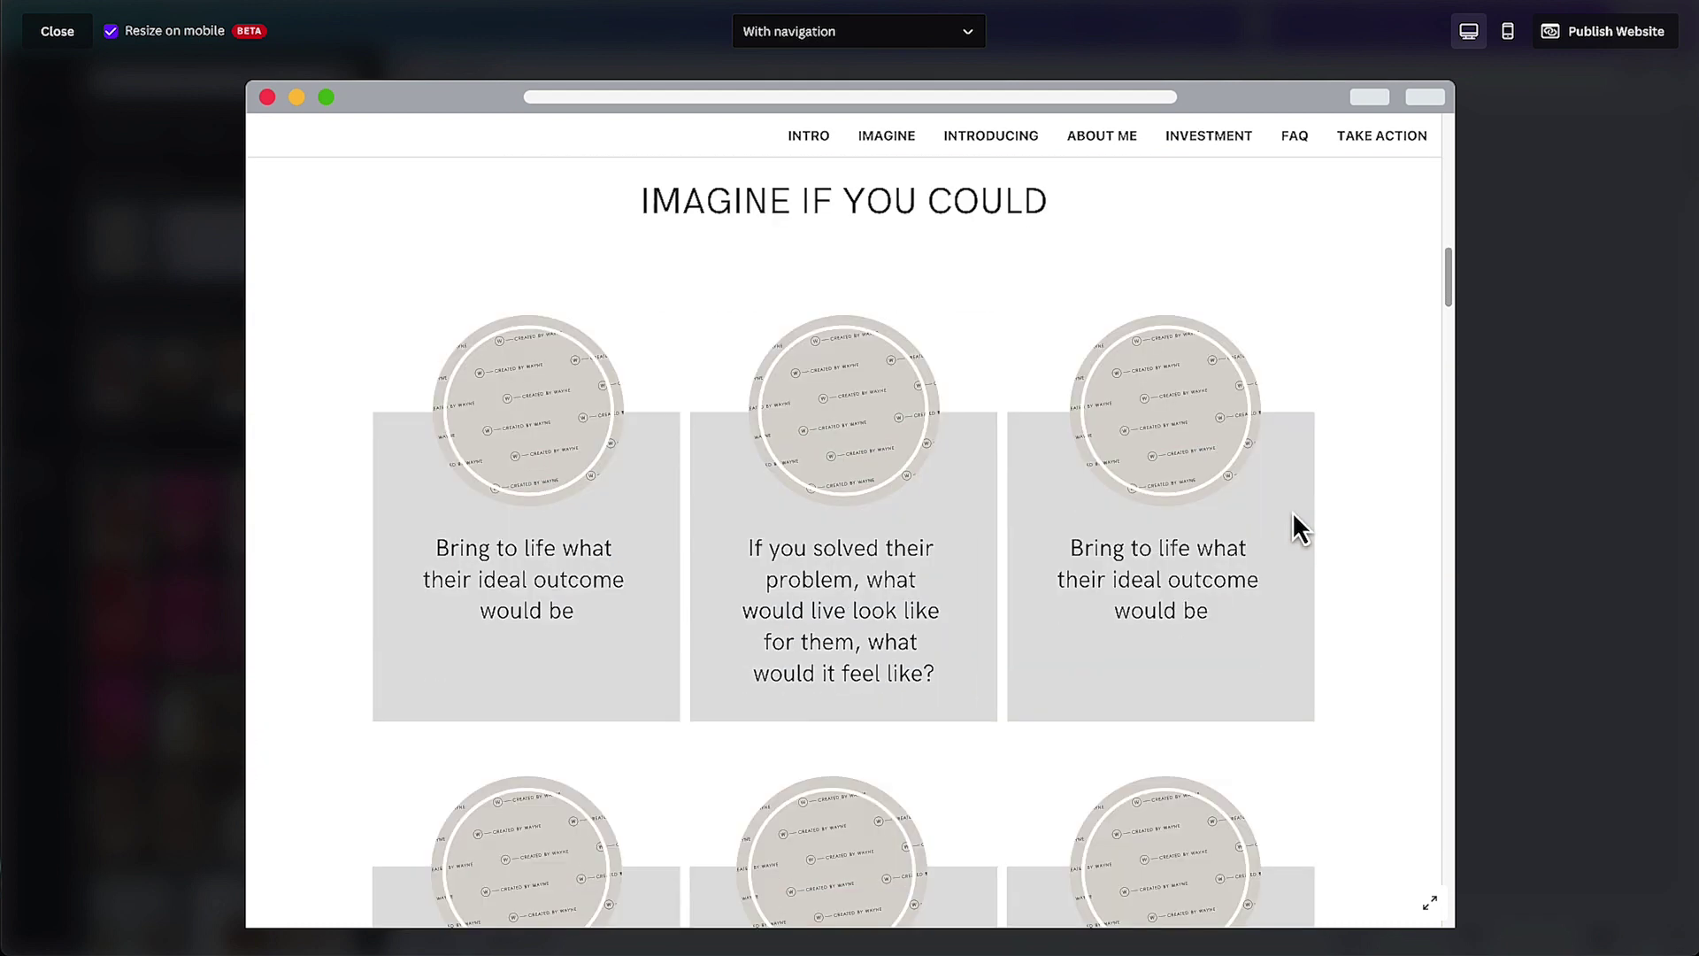
scroll(1288, 509, "down", 1)
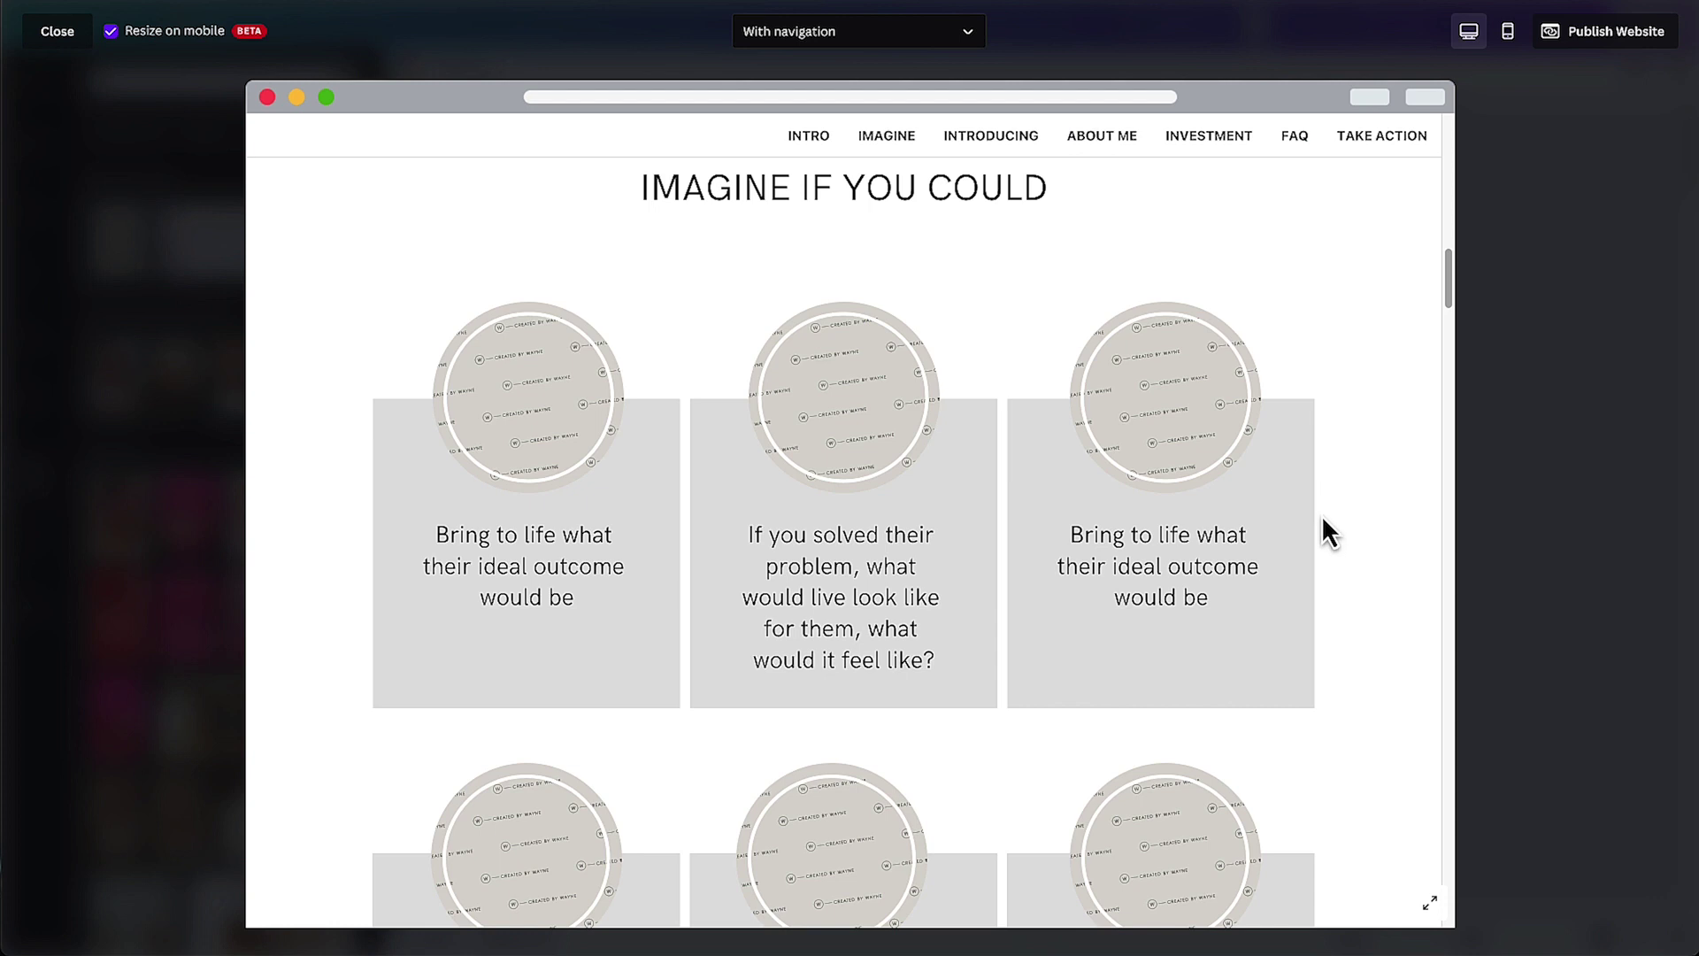
scroll(1323, 518, "down", 10)
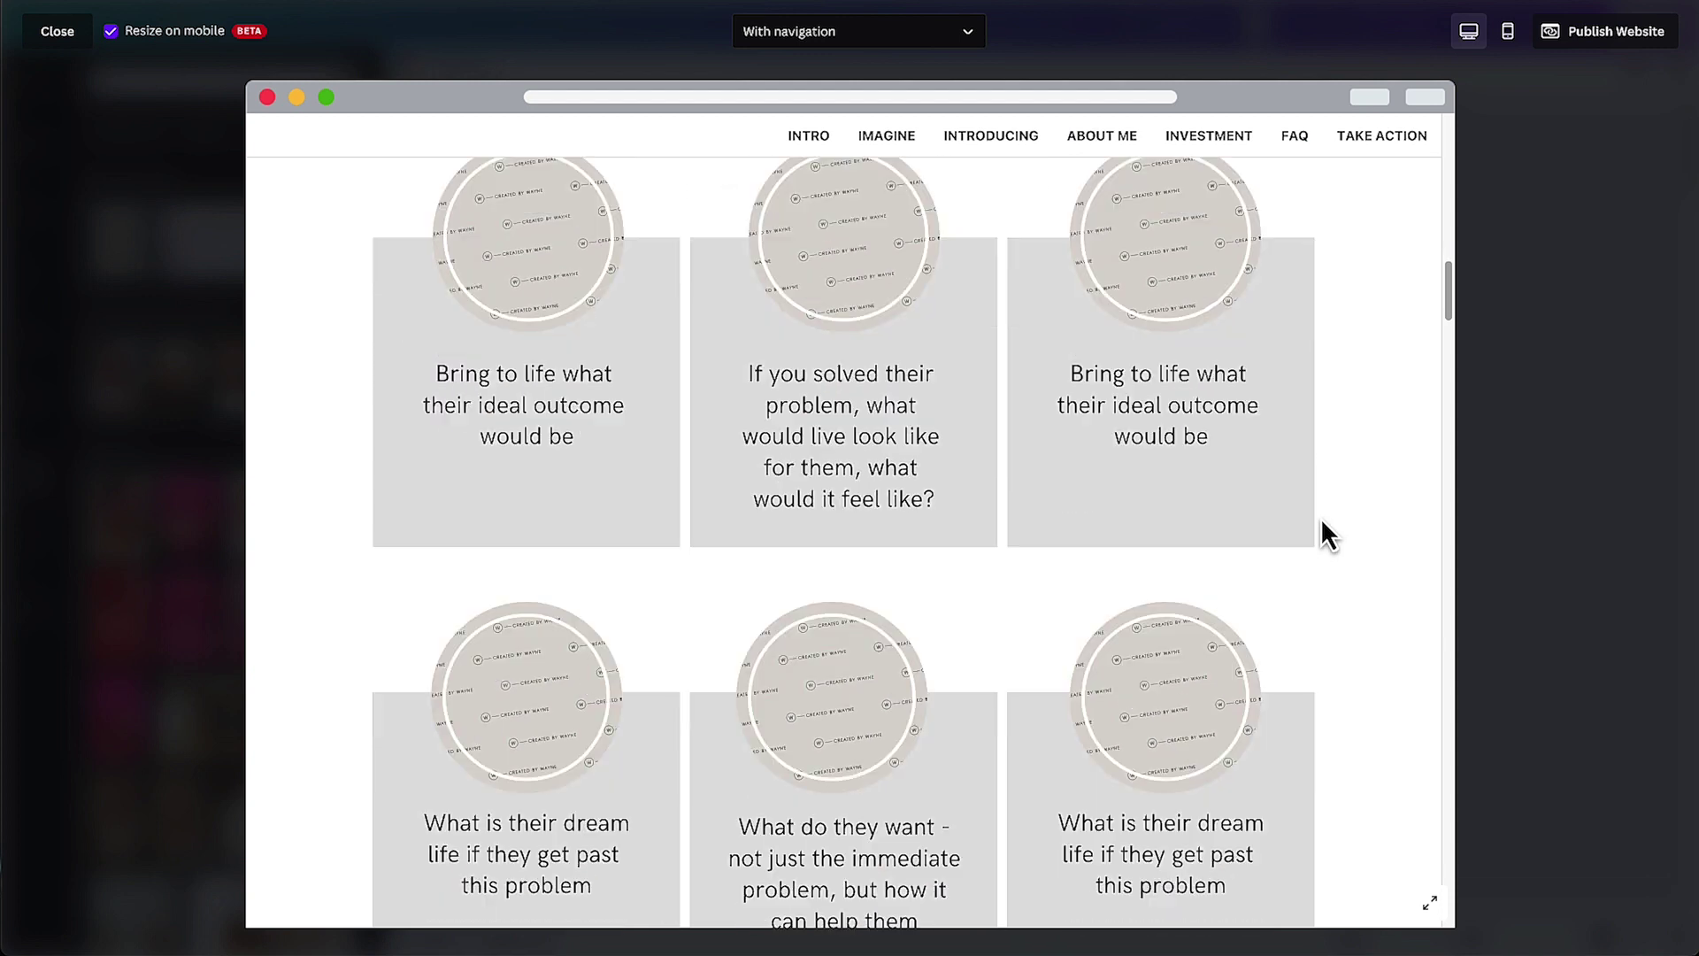
scroll(1316, 519, "down", 10)
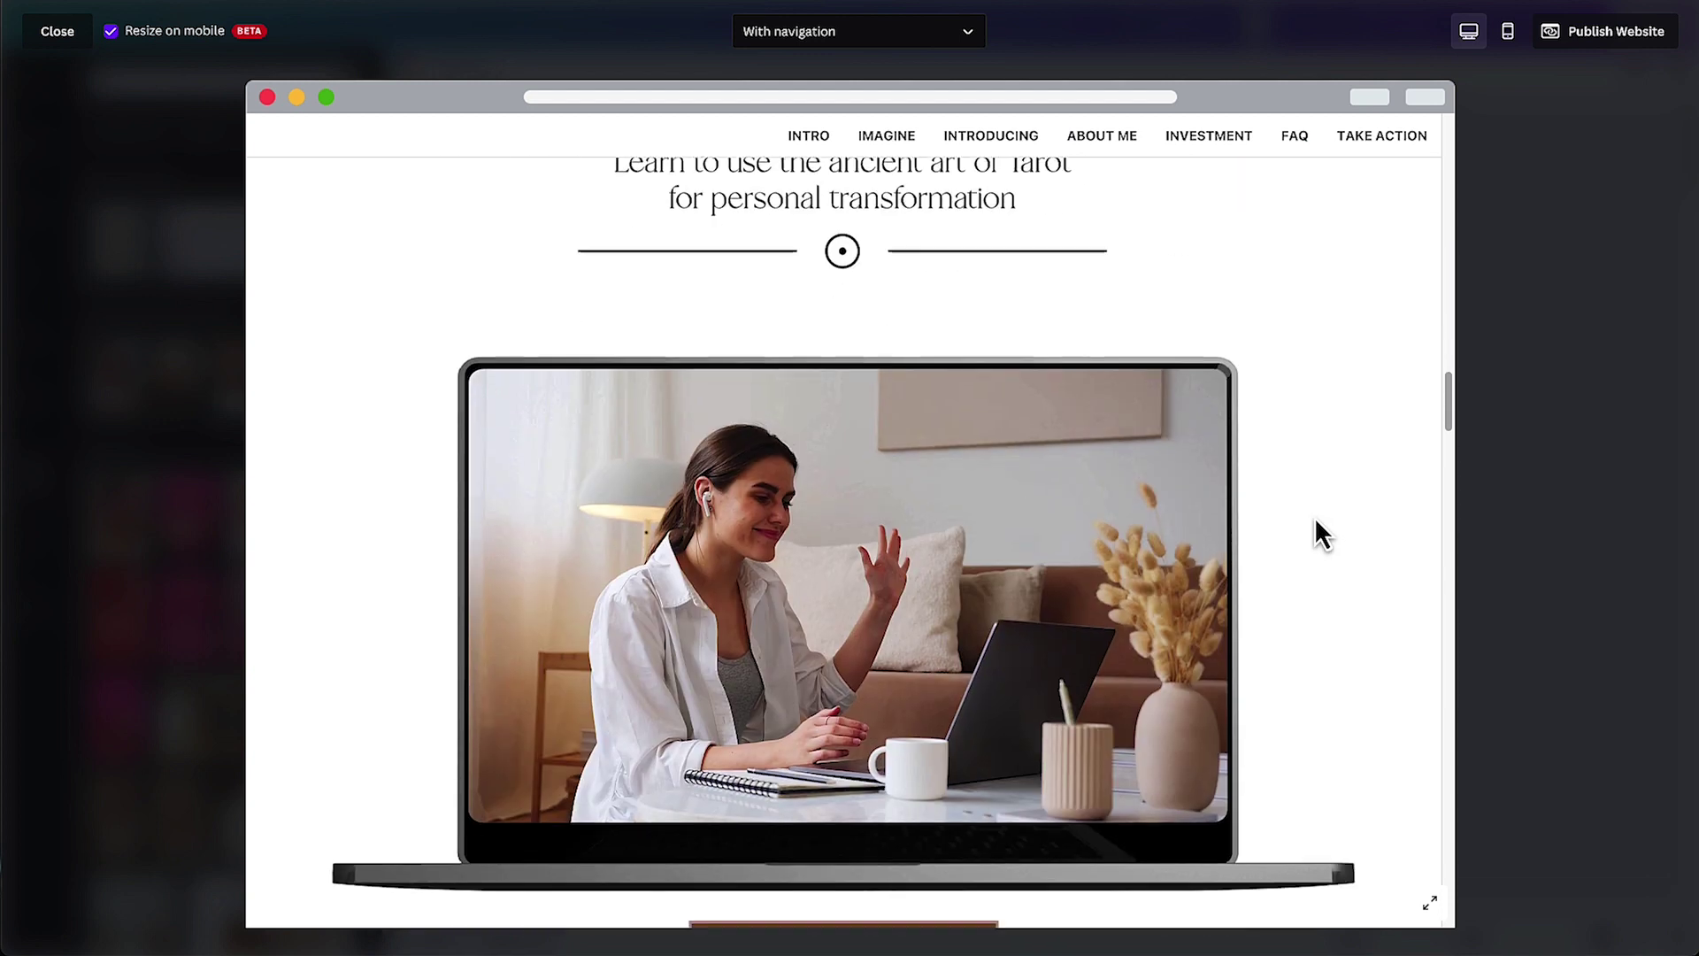
scroll(1319, 534, "down", 8)
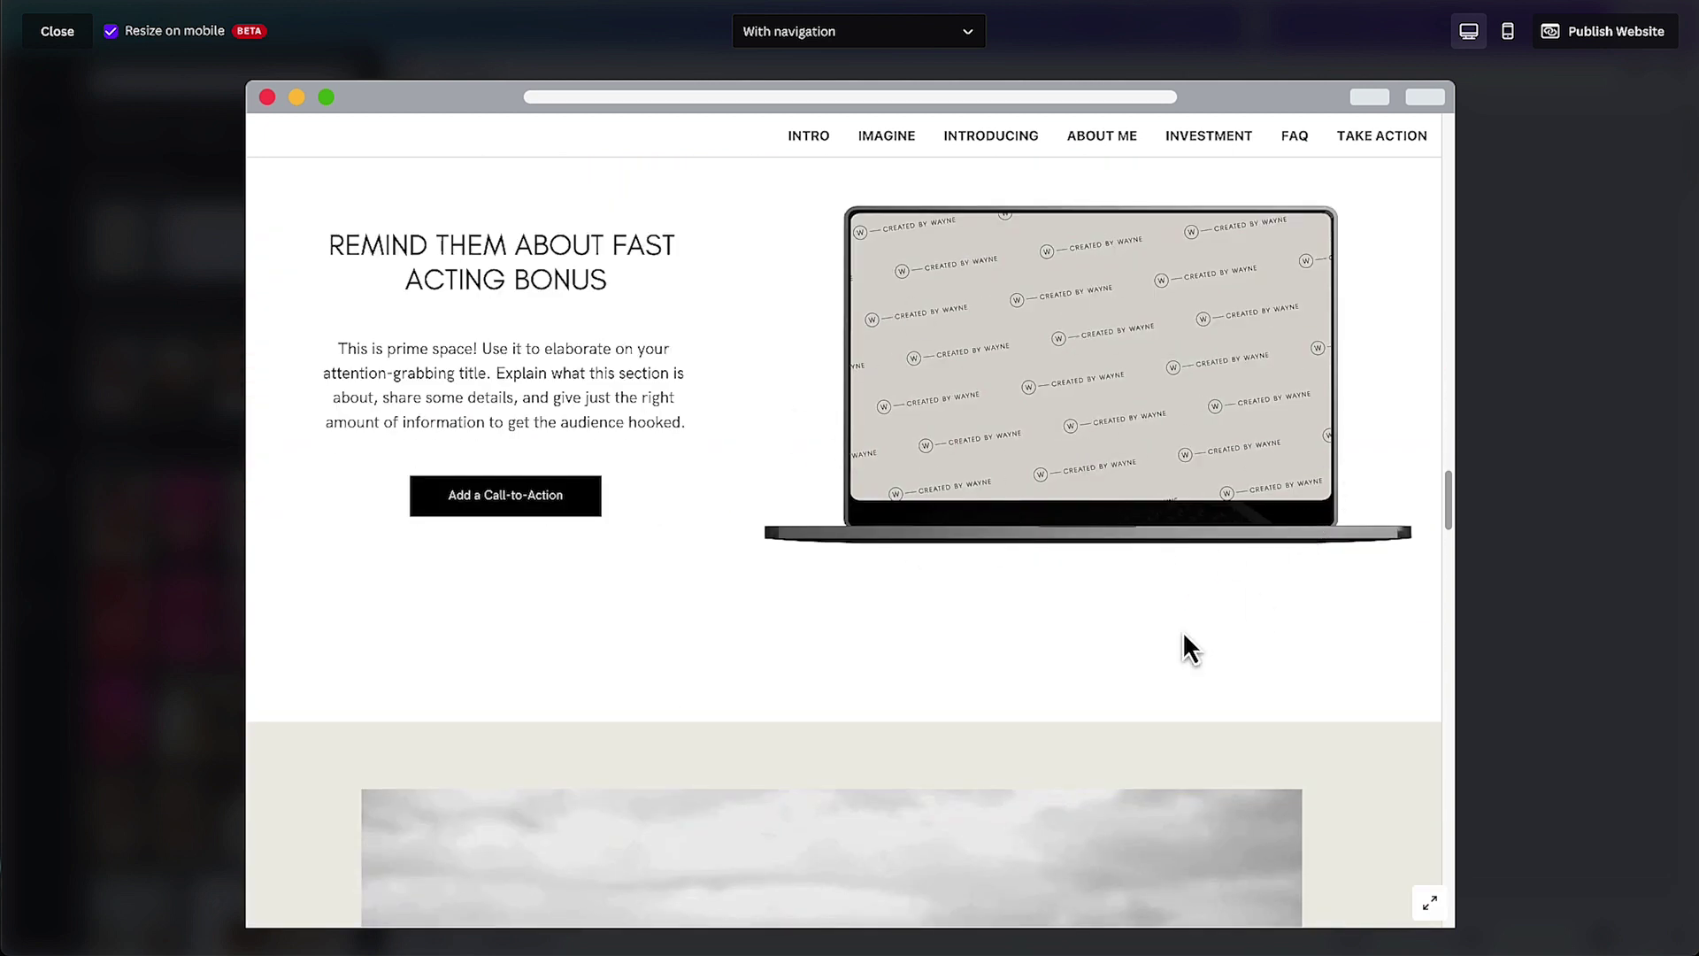
scroll(1183, 630, "down", 5)
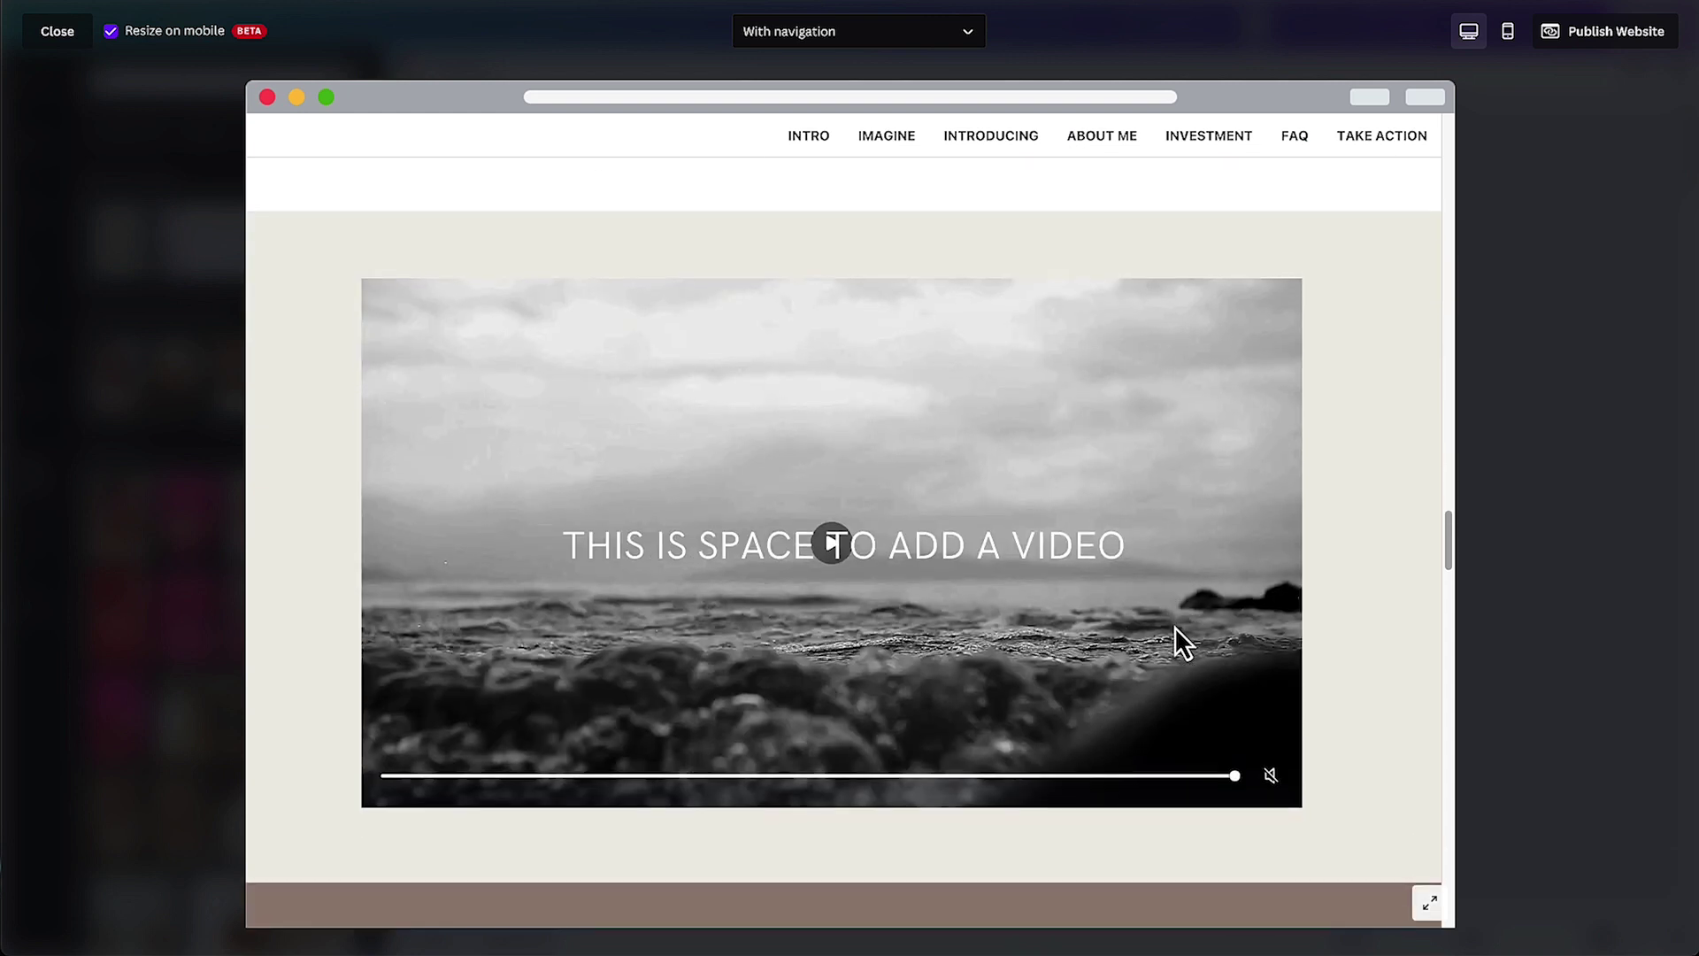
scroll(1175, 627, "down", 7)
scroll(1166, 625, "down", 3)
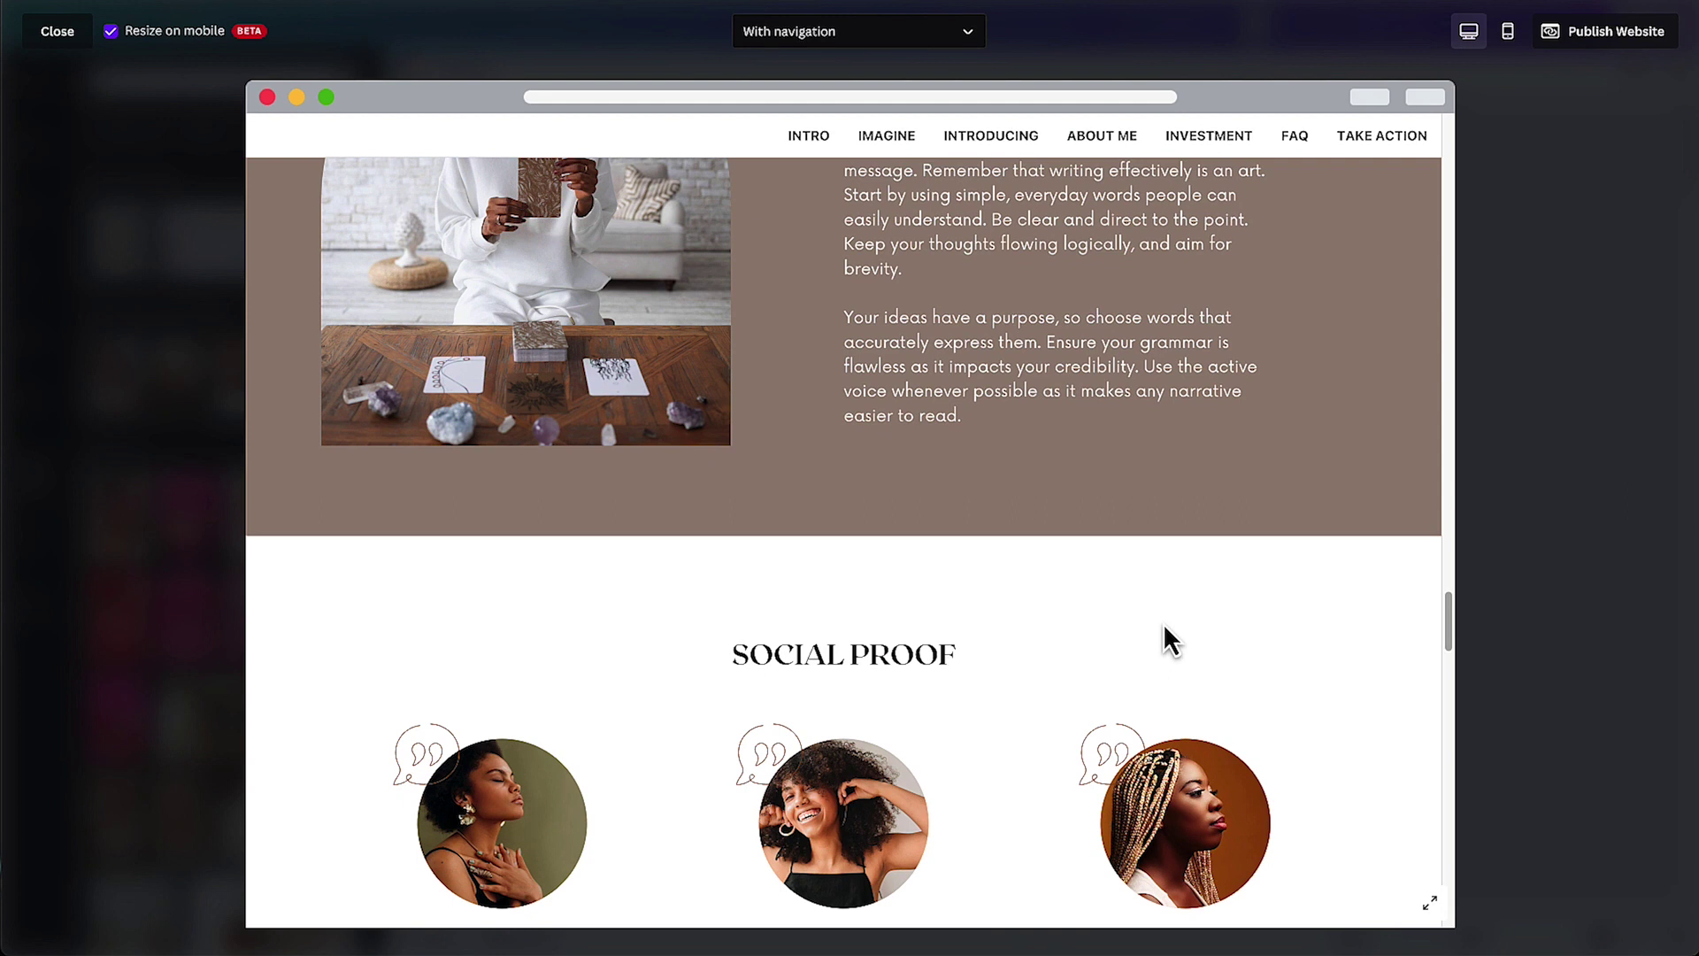
scroll(1171, 639, "down", 5)
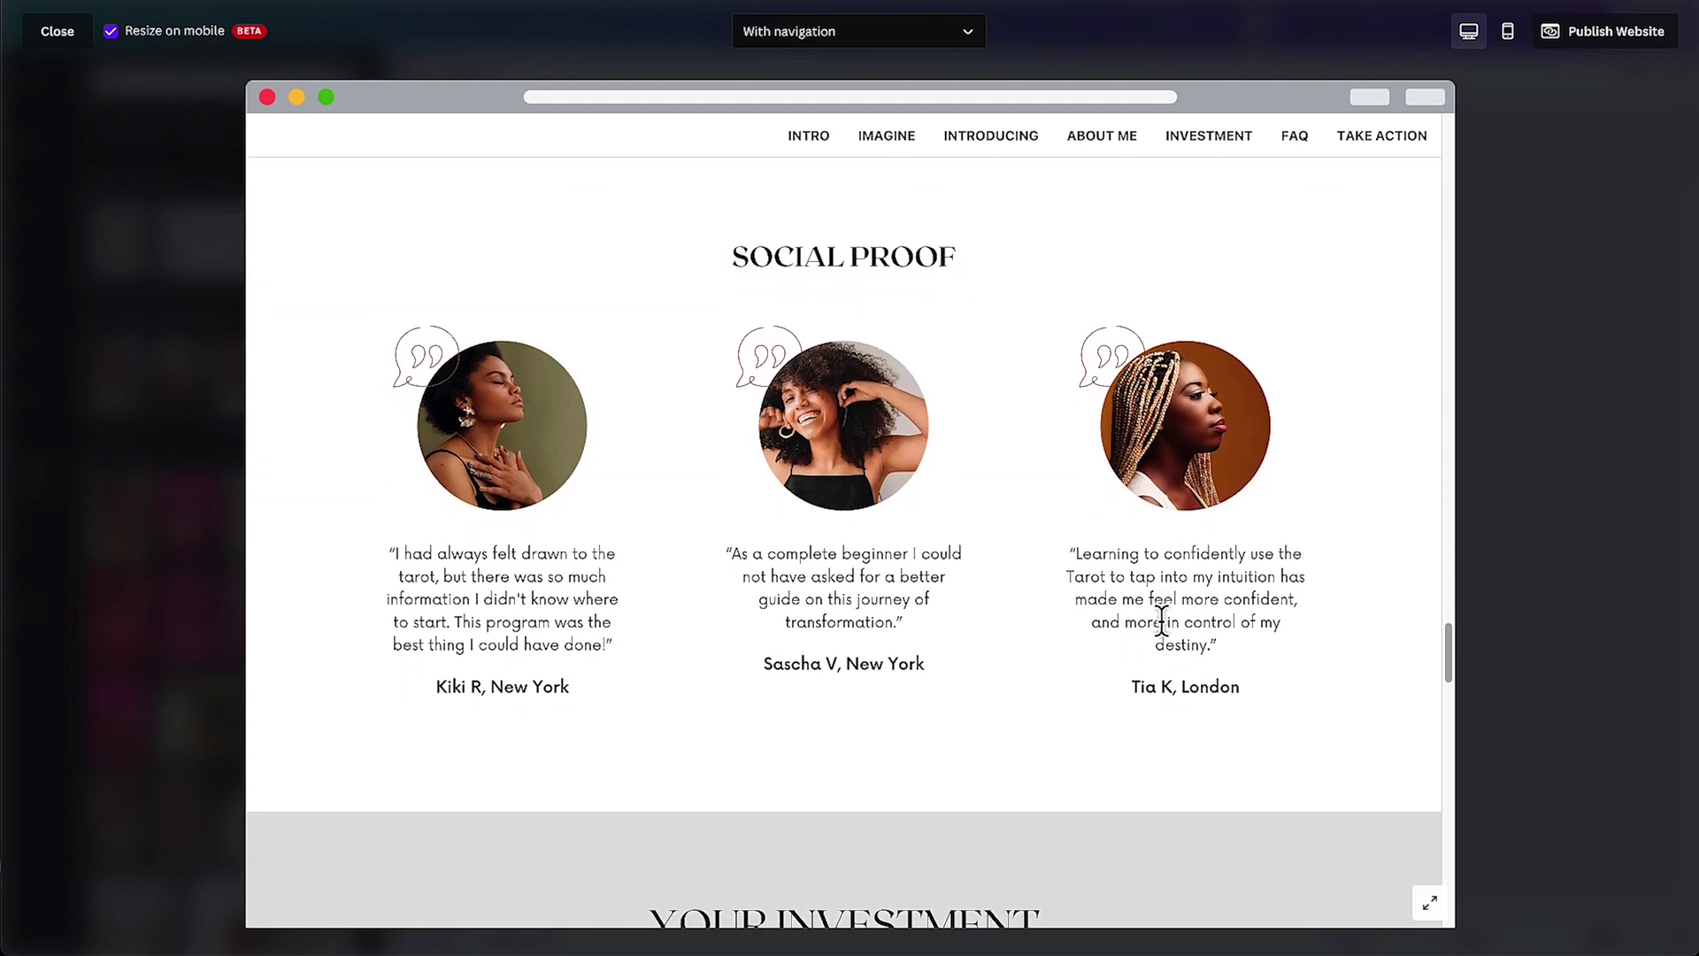
scroll(1162, 624, "down", 3)
scroll(1161, 624, "down", 5)
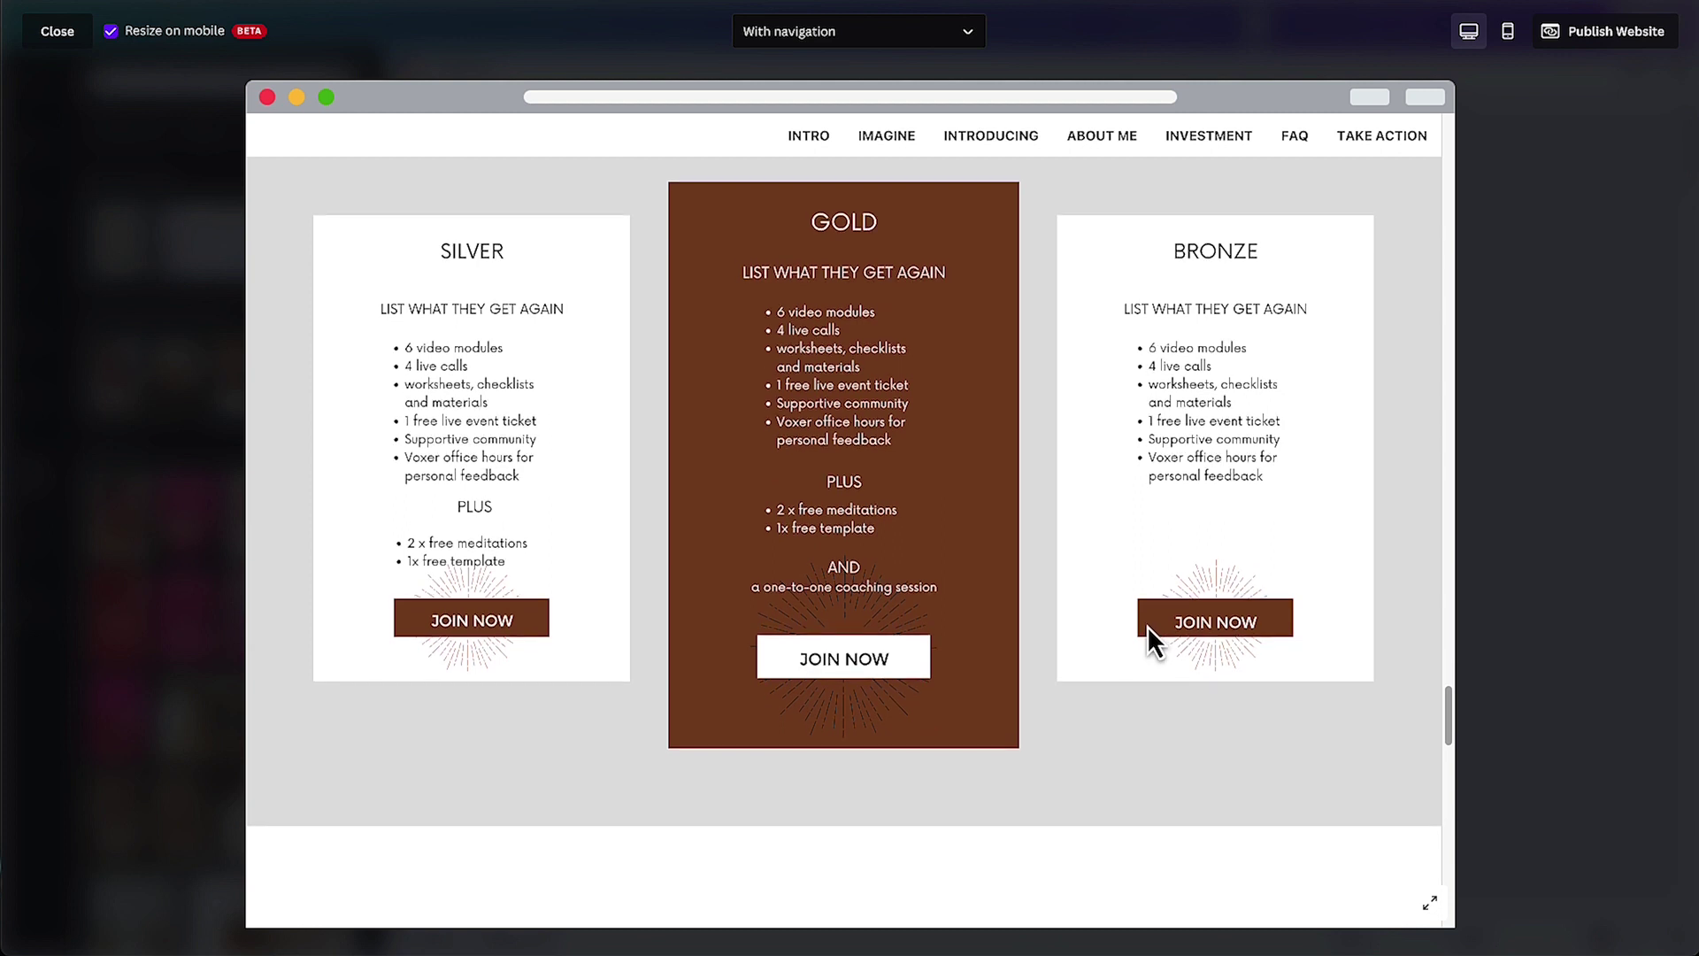
scroll(1147, 624, "down", 8)
scroll(1146, 630, "down", 8)
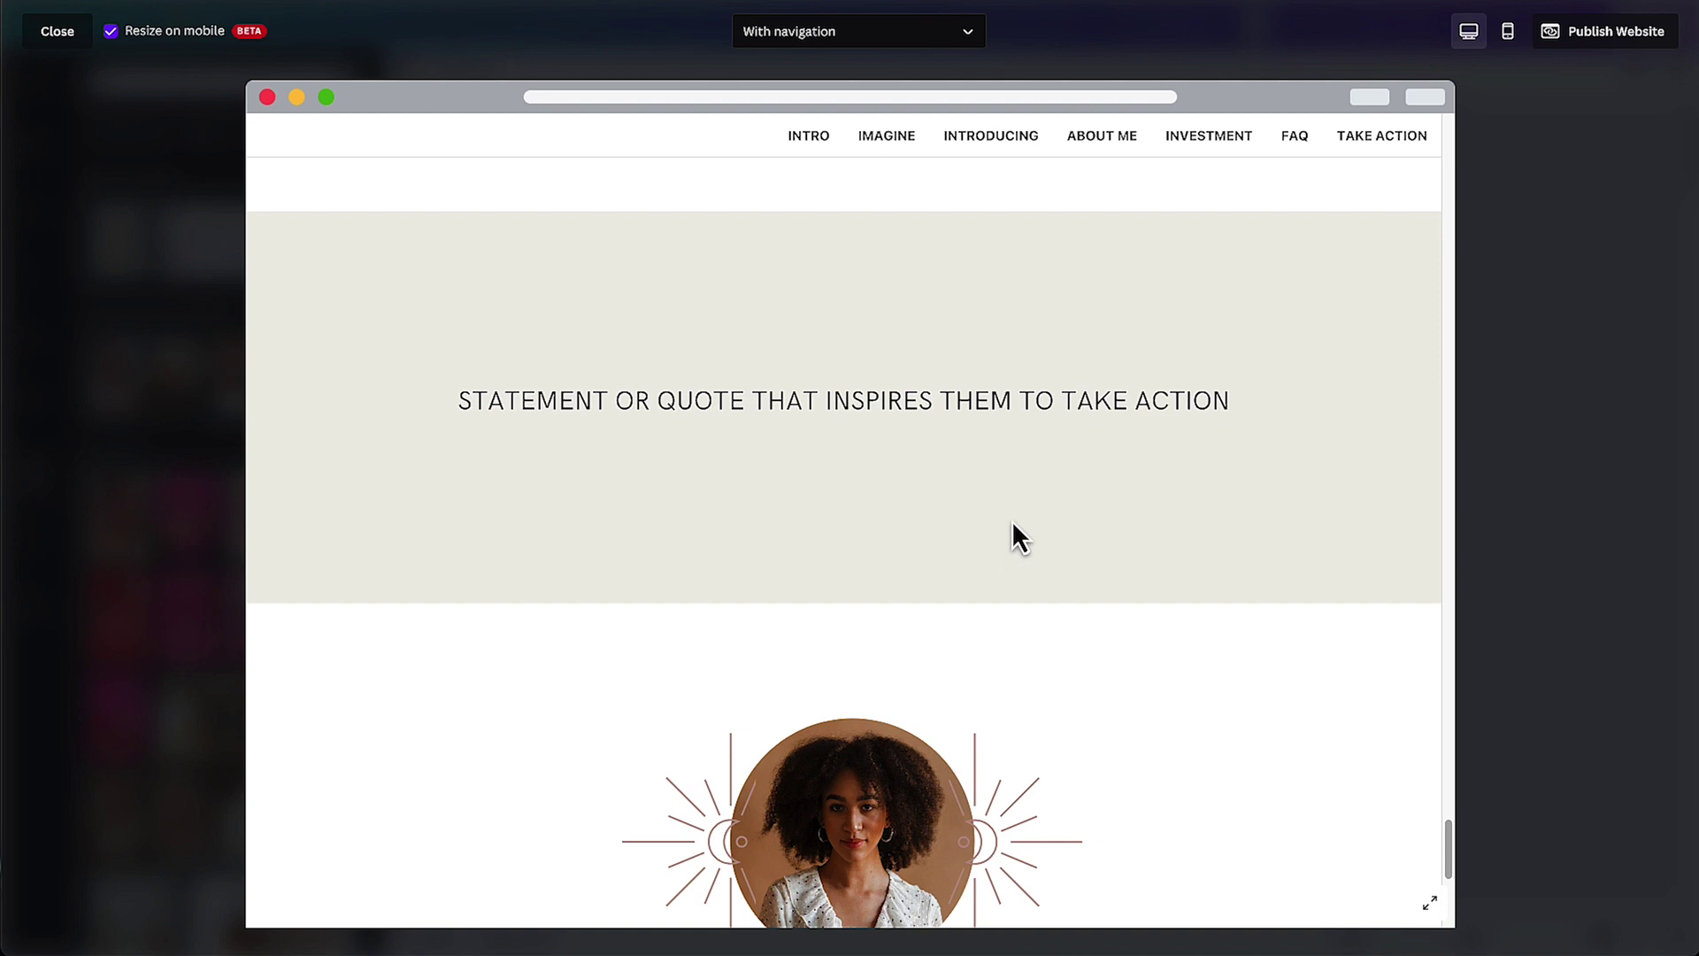
scroll(1086, 515, "down", 6)
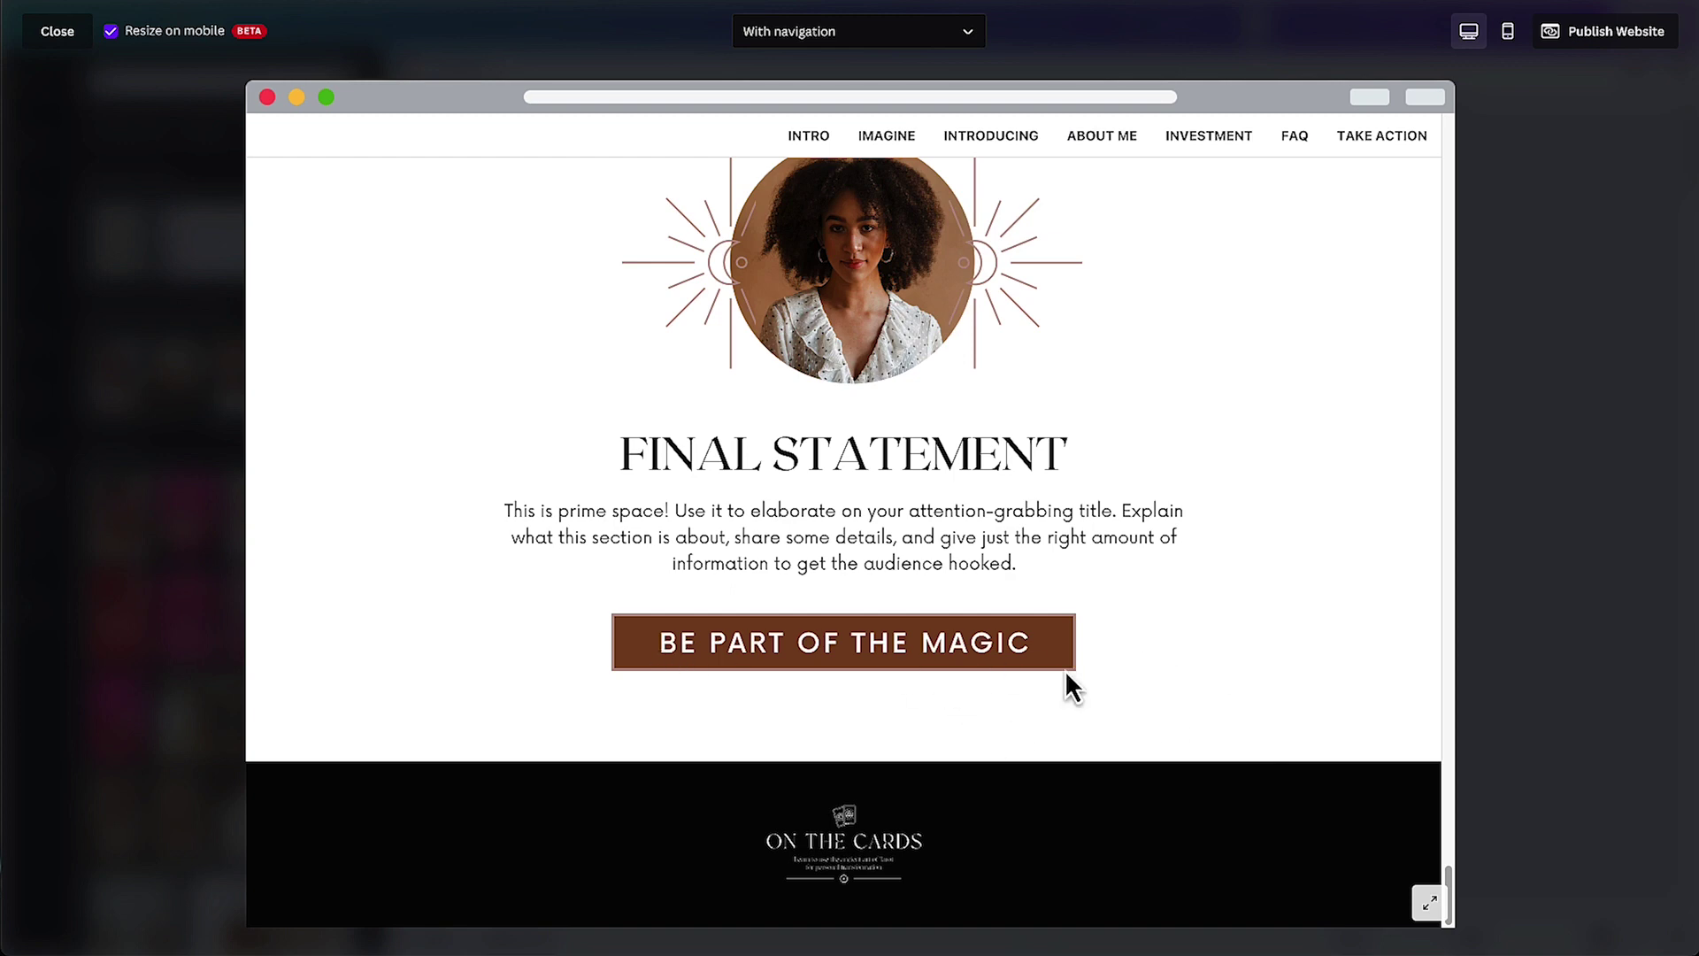
Go back to the "Imagine if you could" section of the website preview and close the preview
scroll(1223, 668, "up", 15)
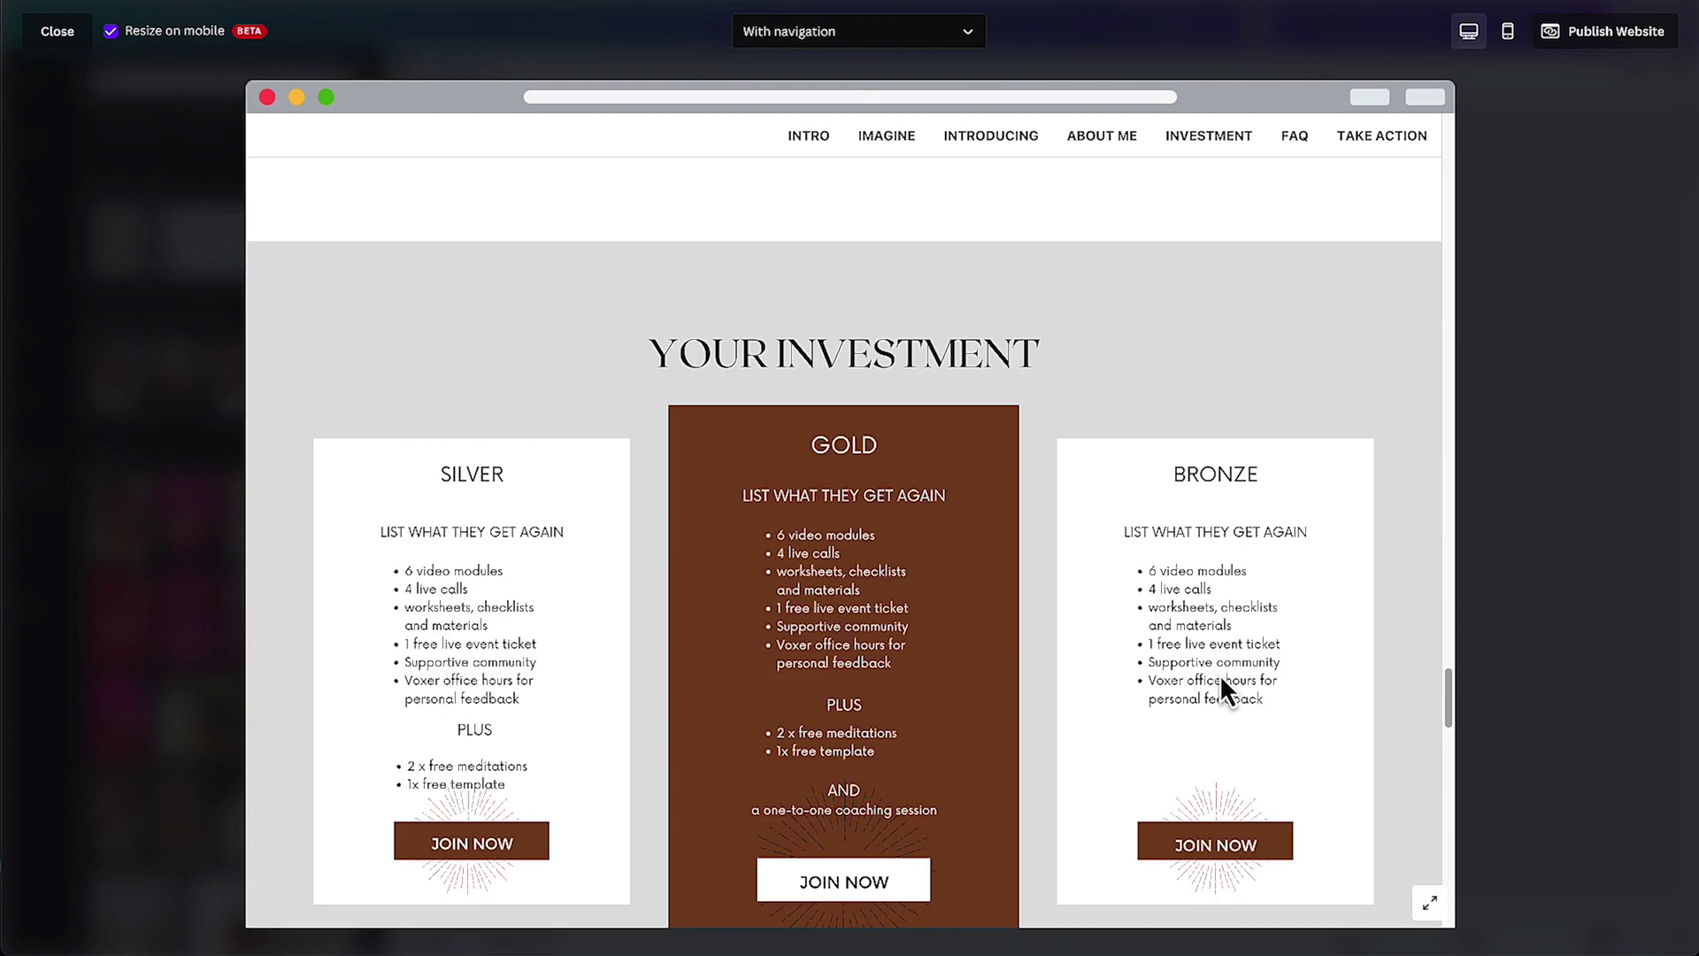
scroll(1214, 677, "up", 15)
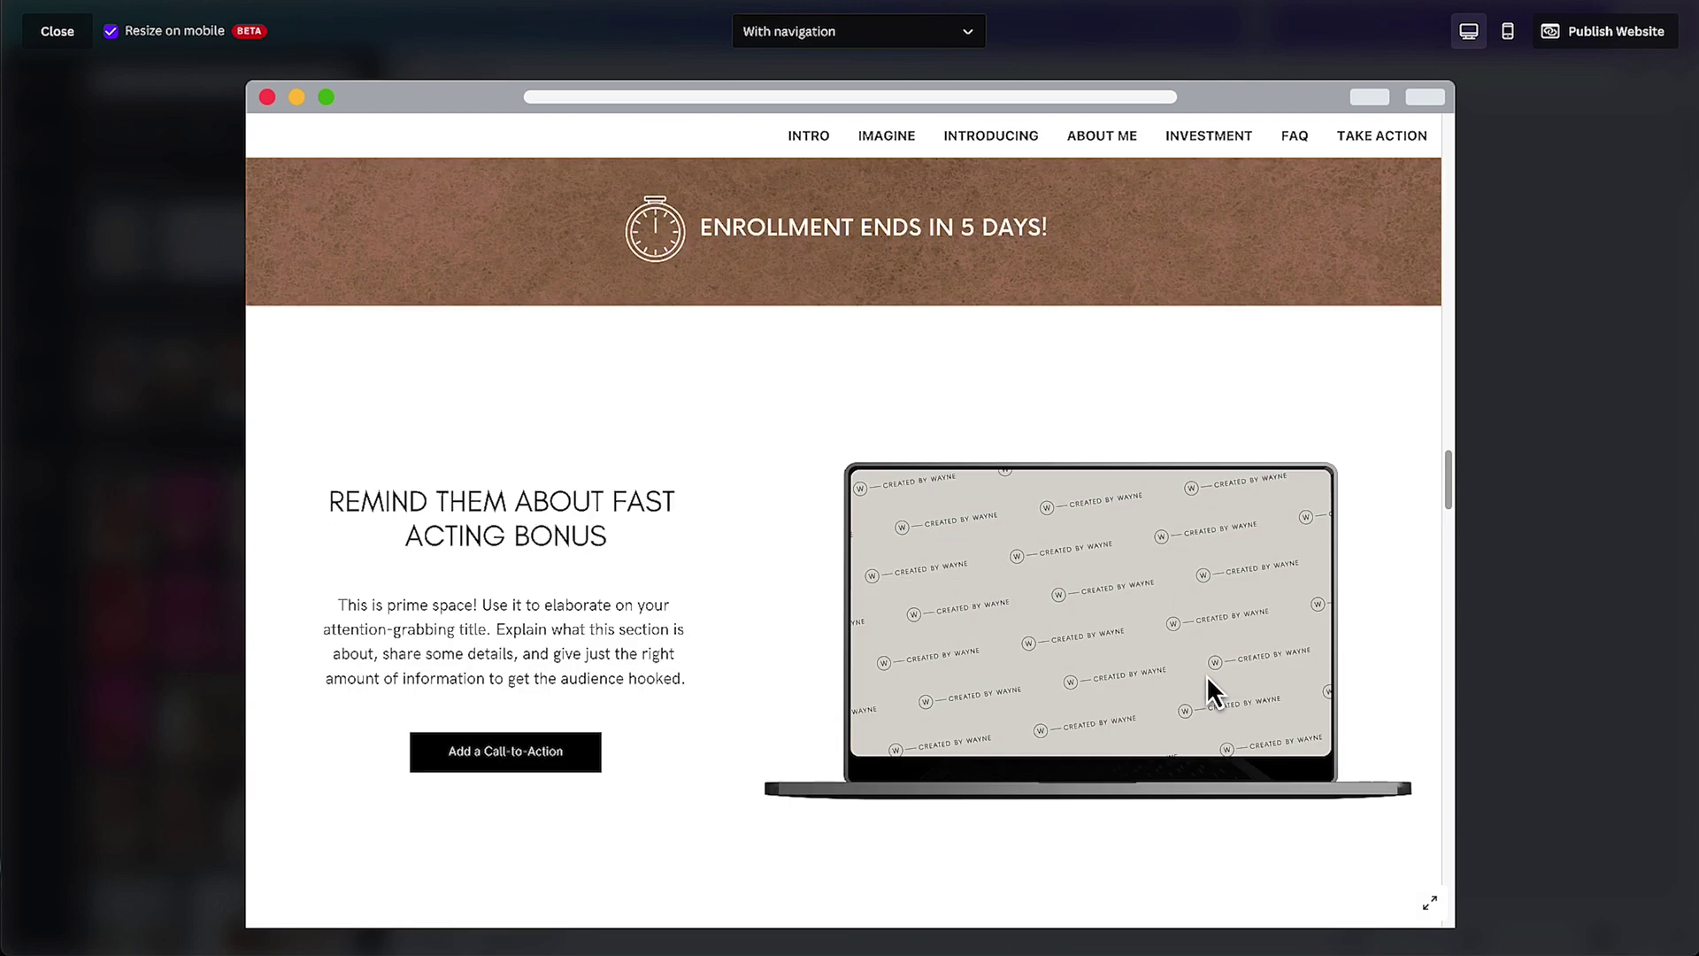
scroll(1206, 676, "up", 15)
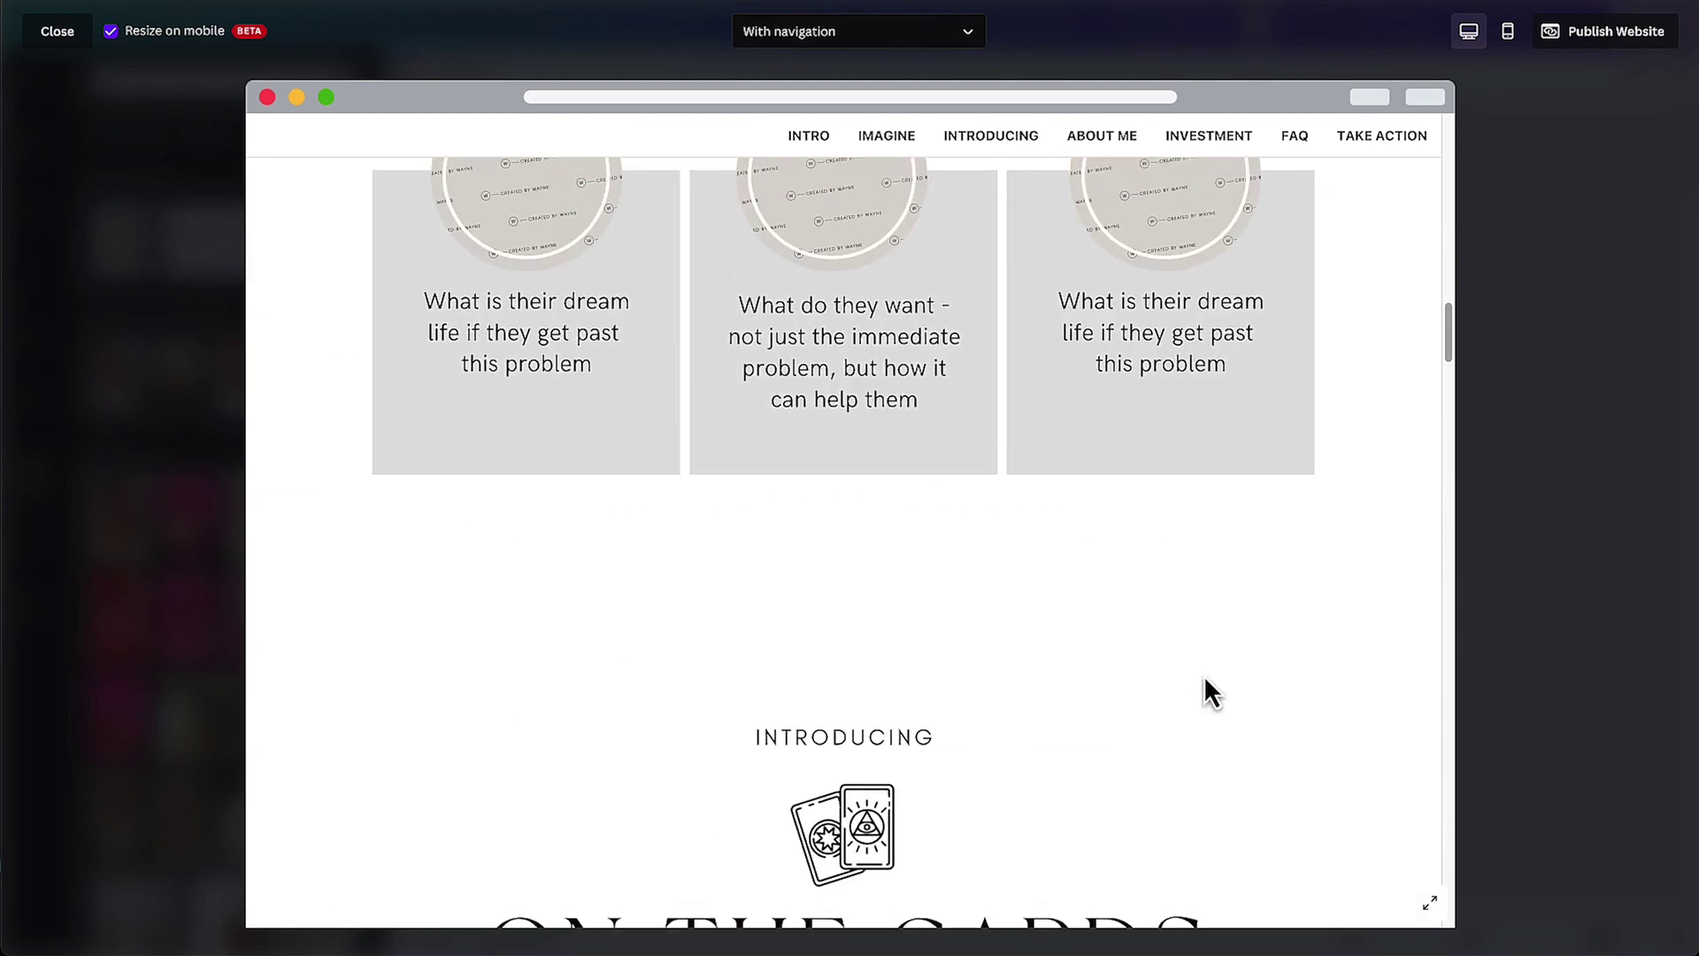
scroll(1203, 676, "up", 15)
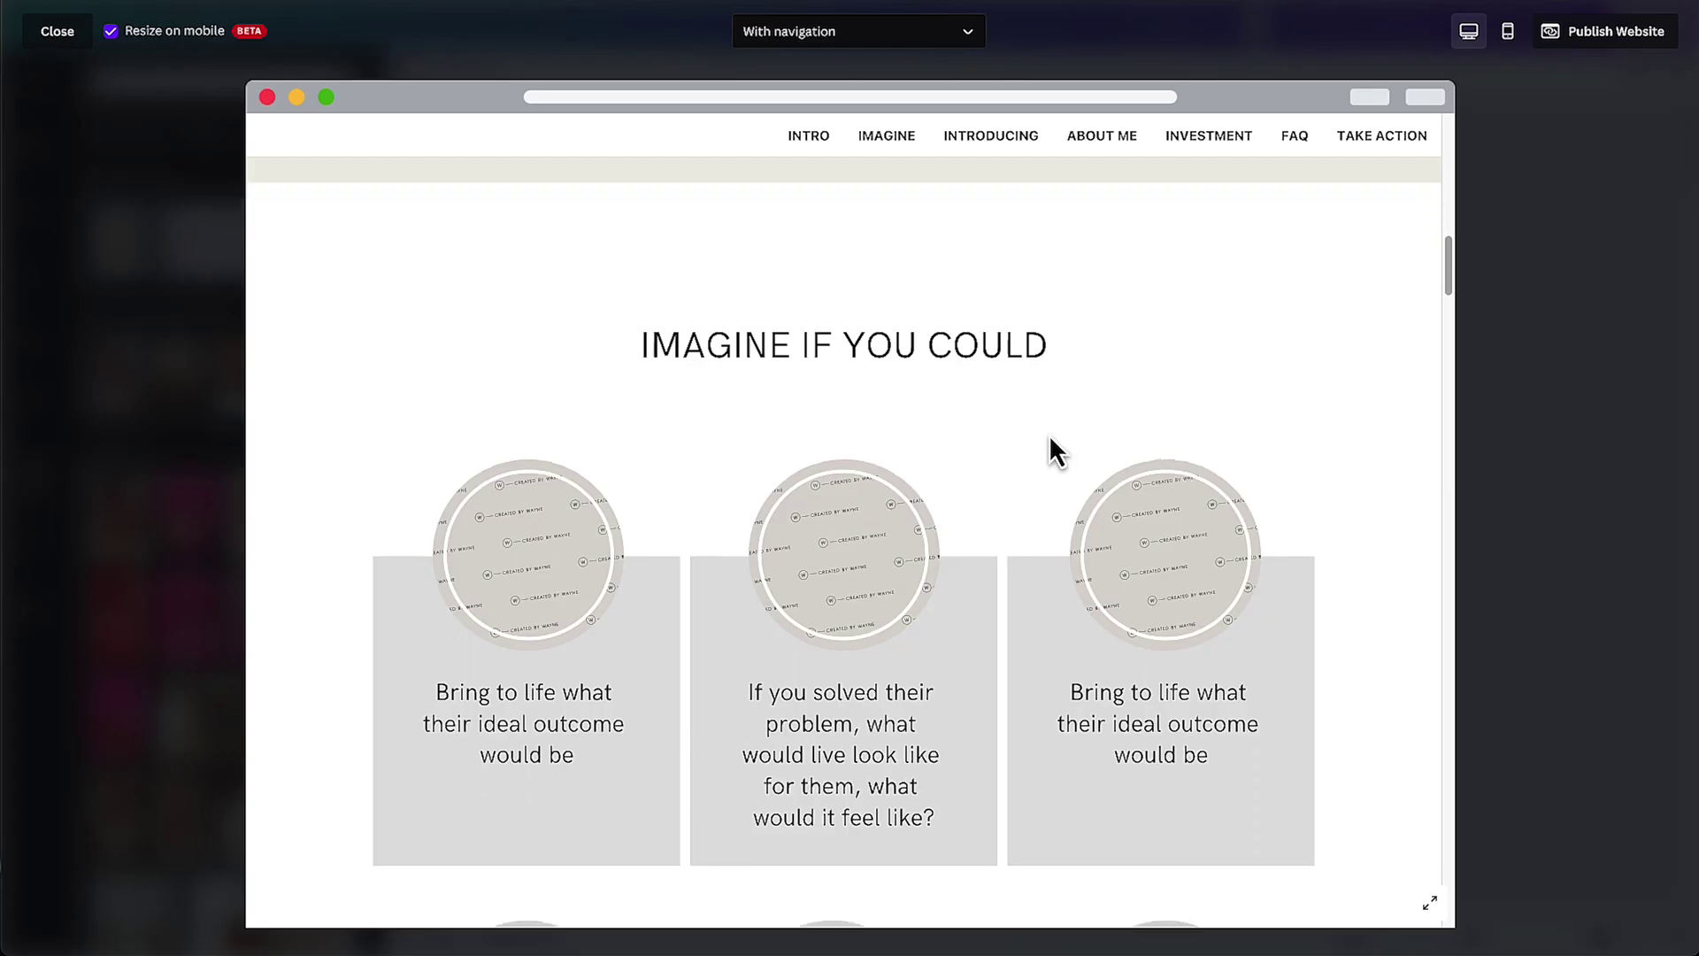
scroll(1051, 448, "down", 1)
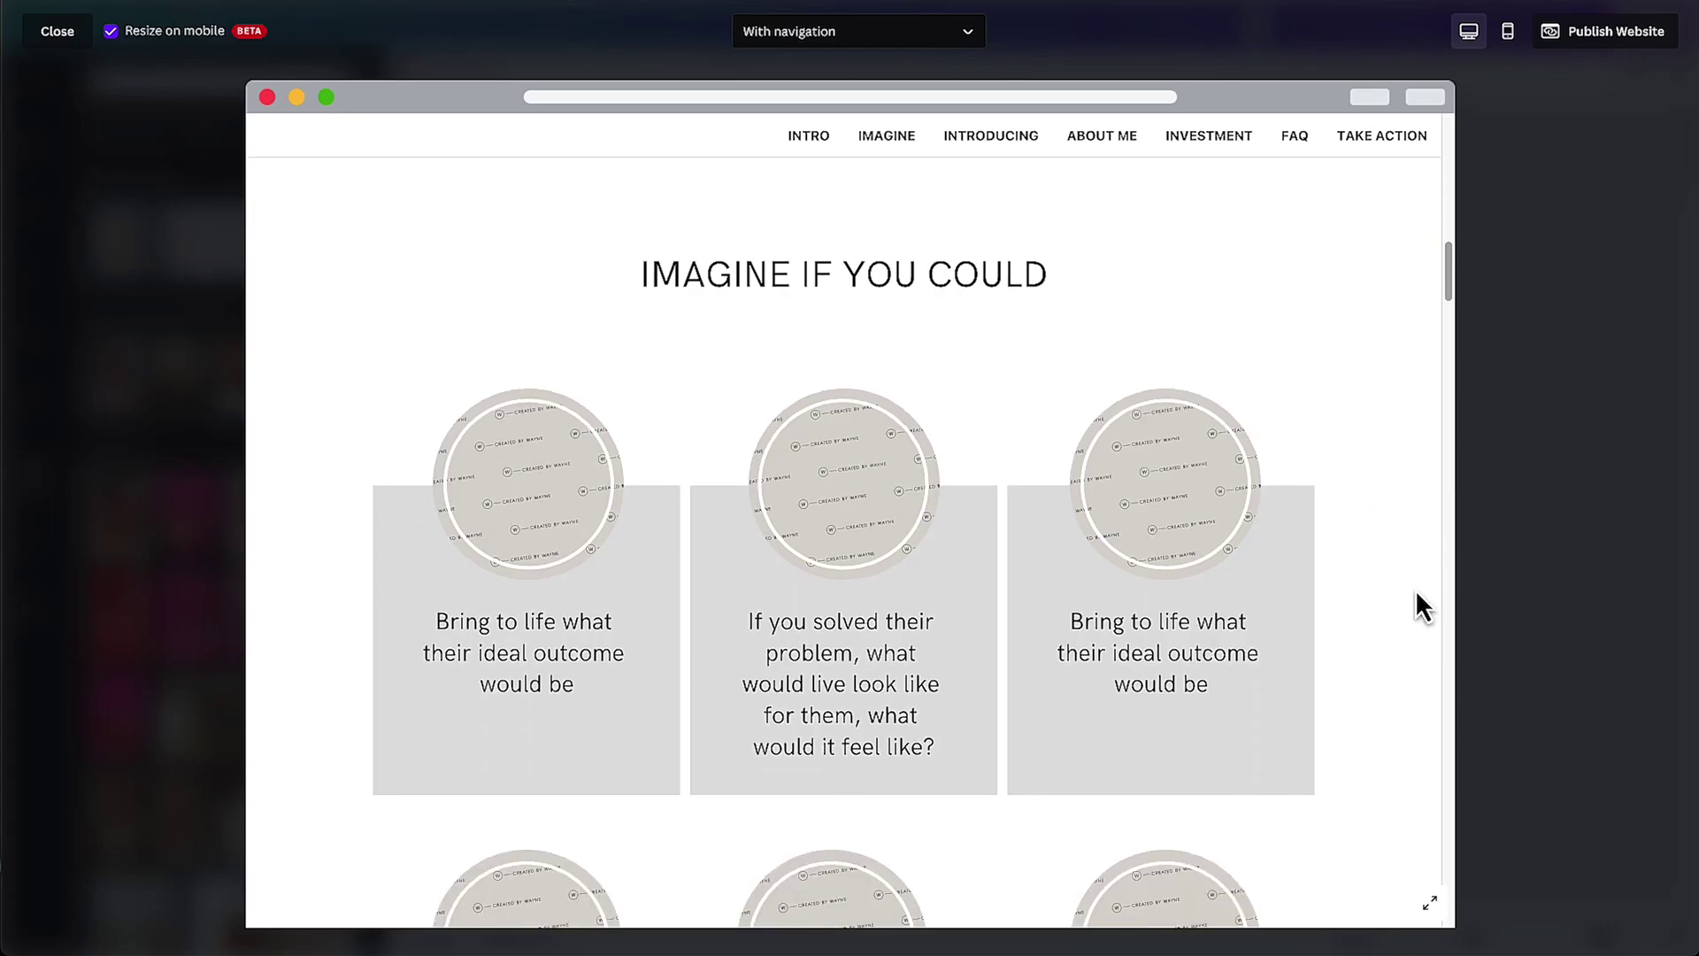
left_click(46, 39)
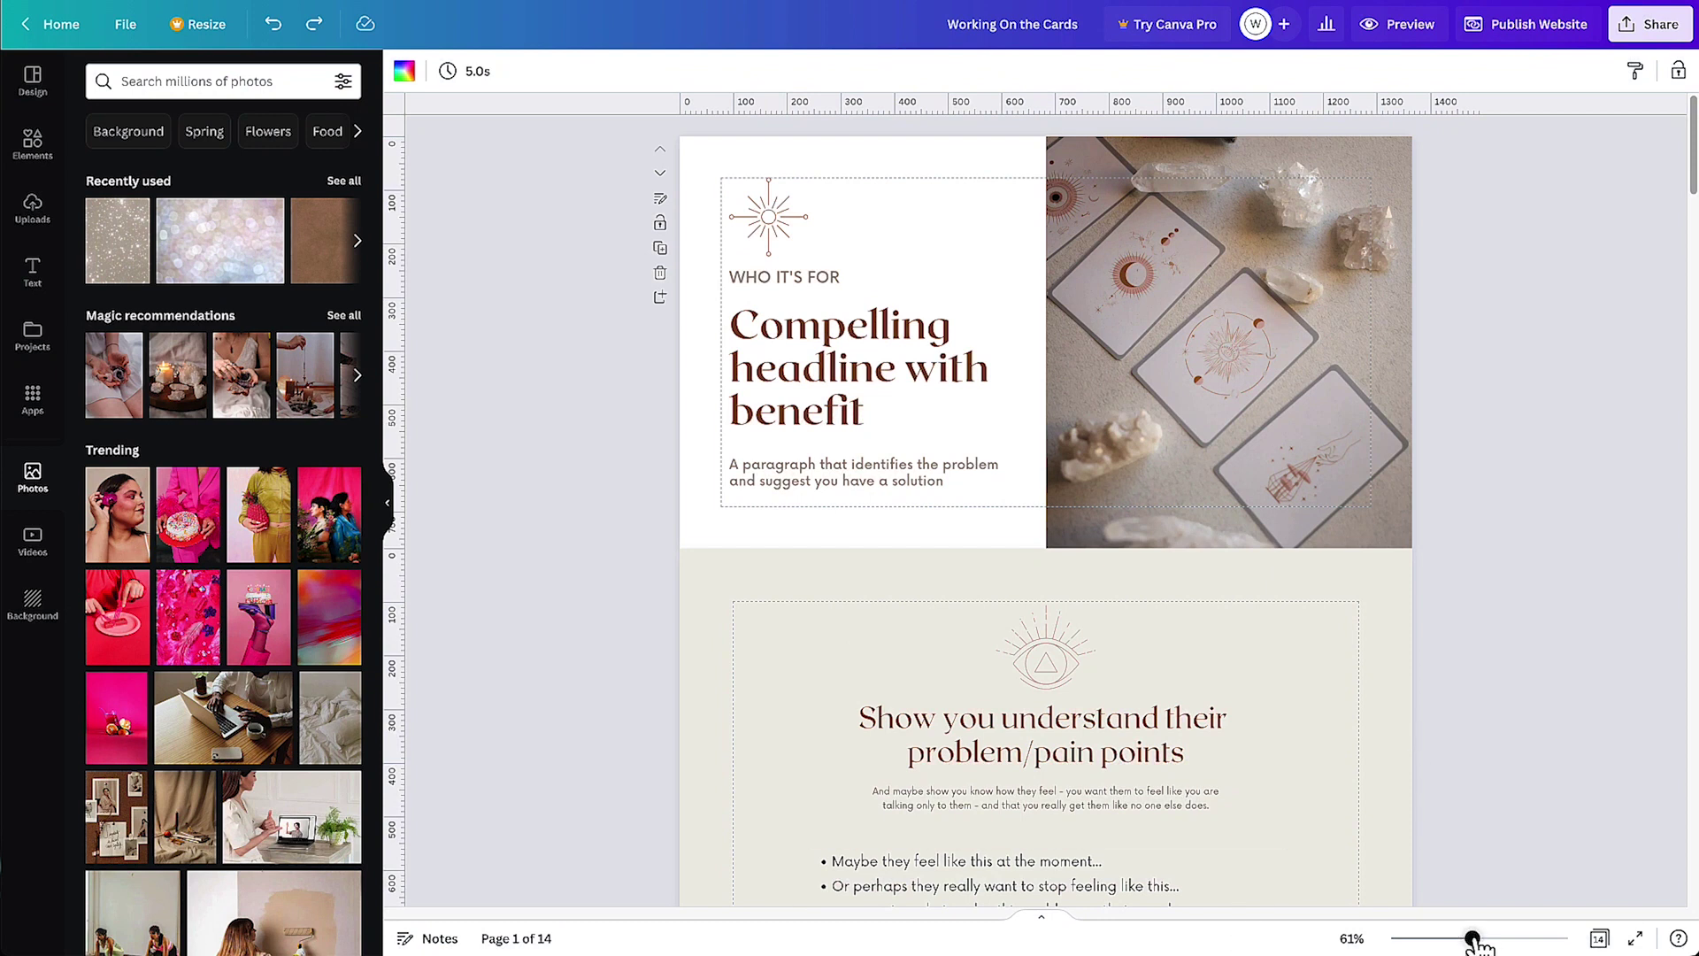
Change the "Imagine if you could" heading on page 3 to the RoxboroughCF font and turn off its uppercase formatting
scroll(1462, 720, "down", 10)
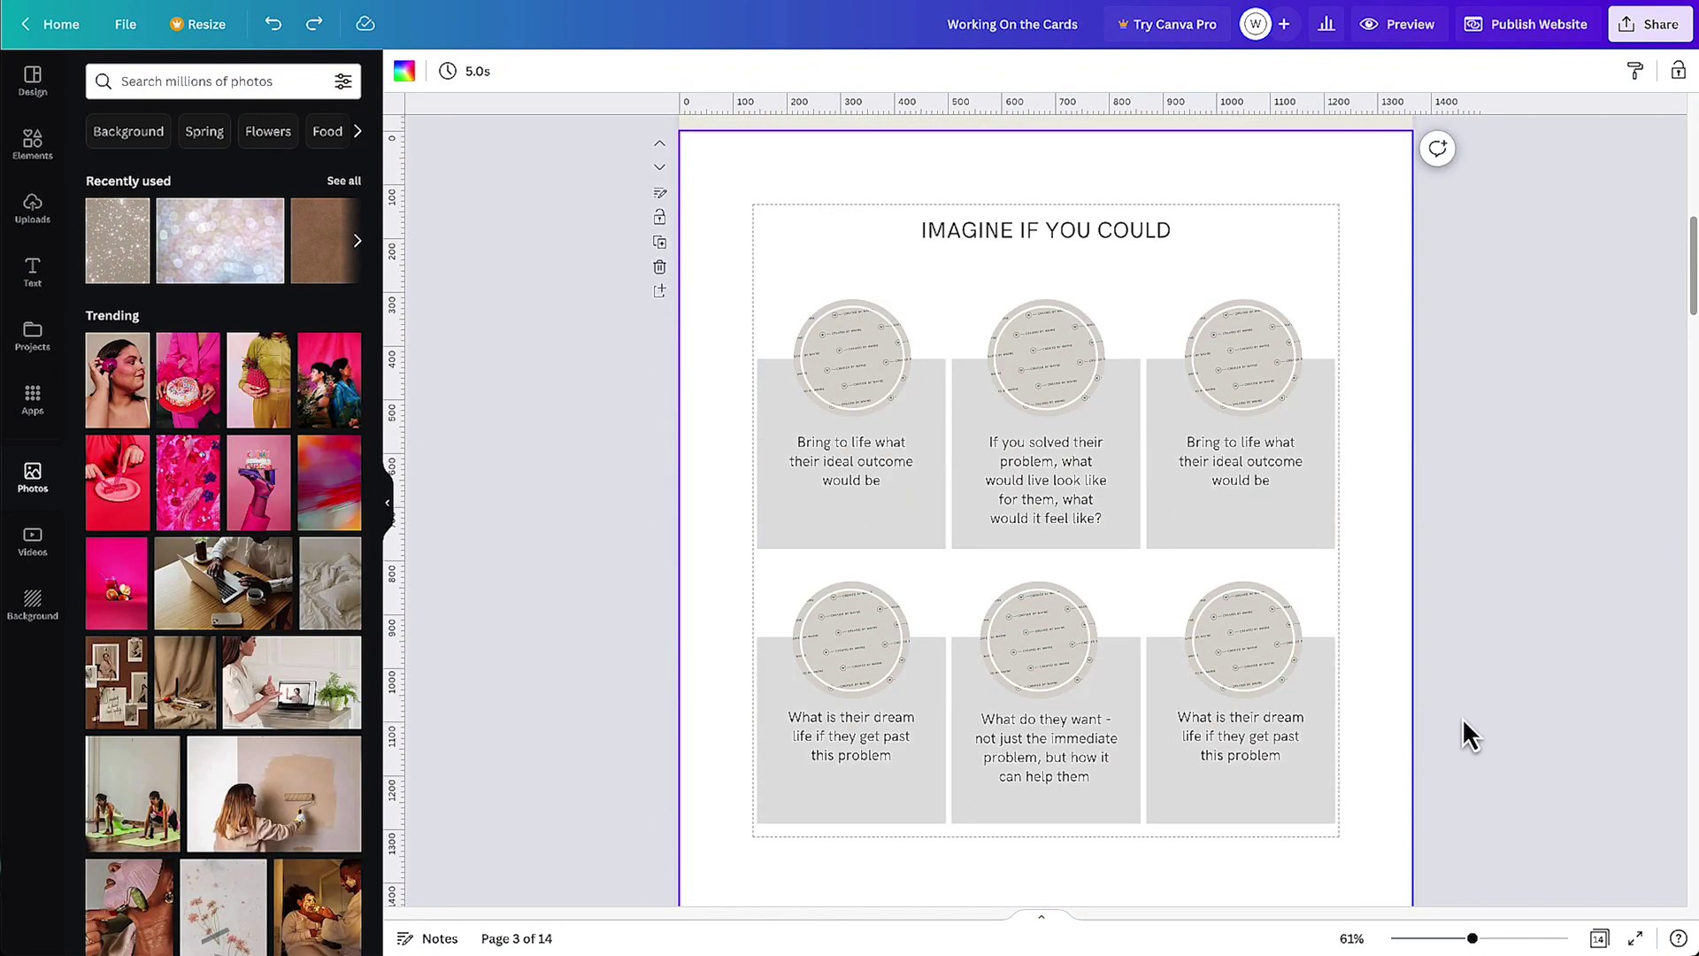
scroll(1462, 718, "down", 1)
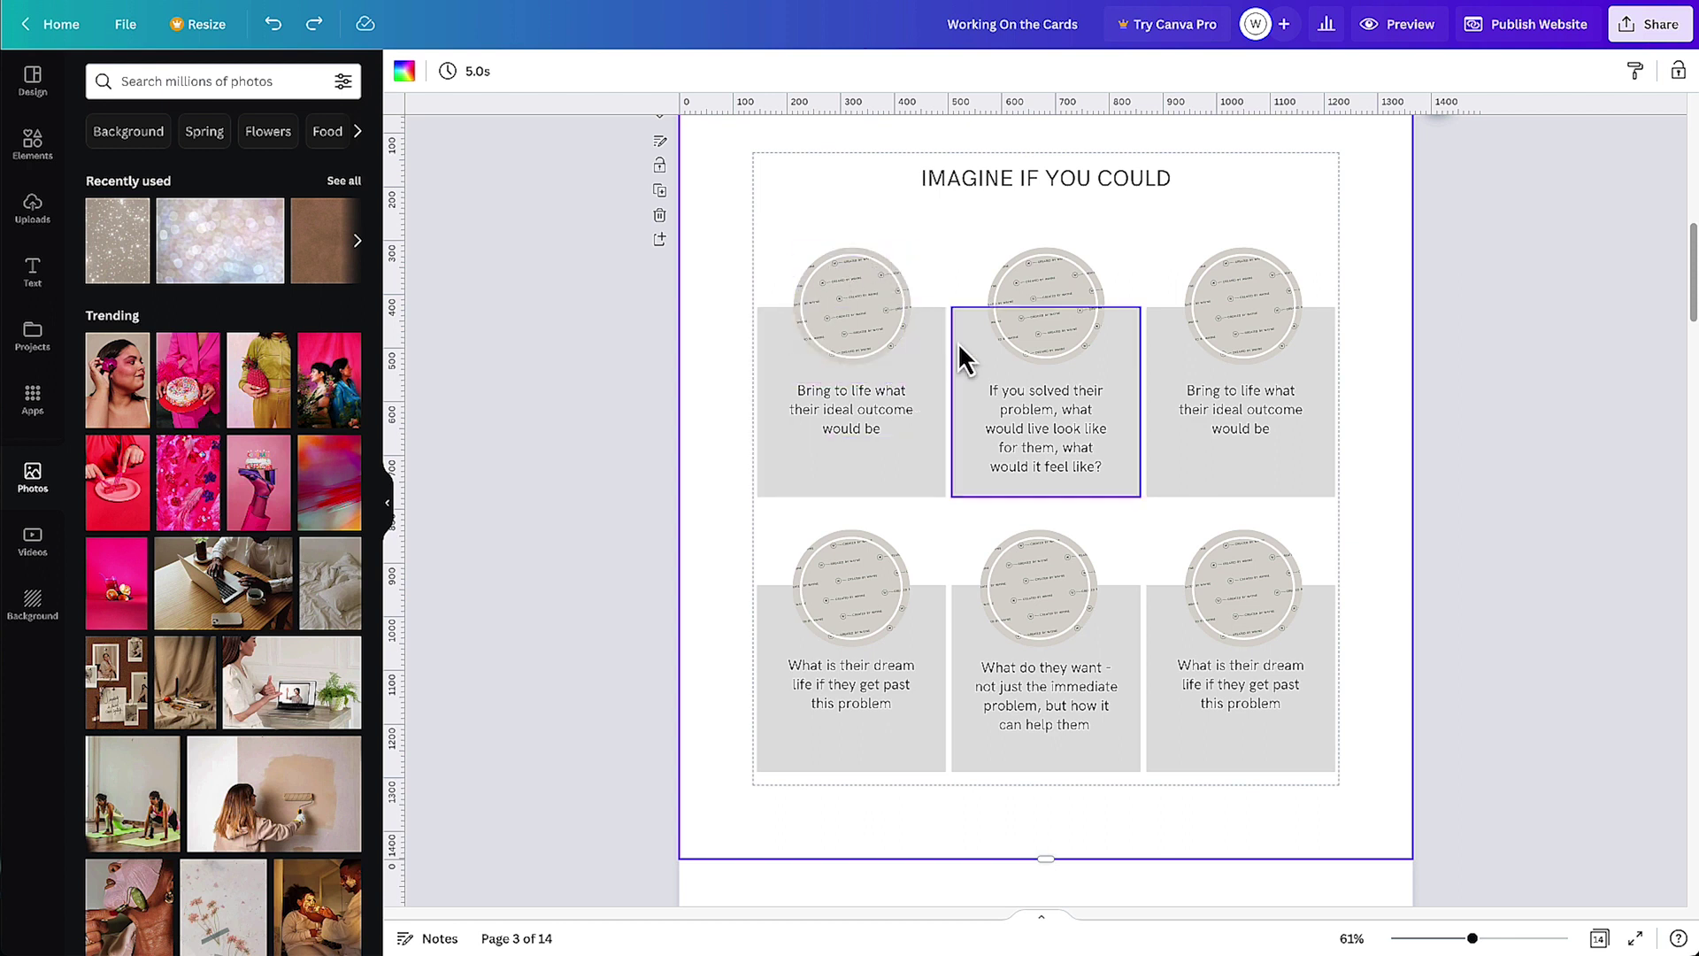
left_click(1087, 211)
left_click(529, 72)
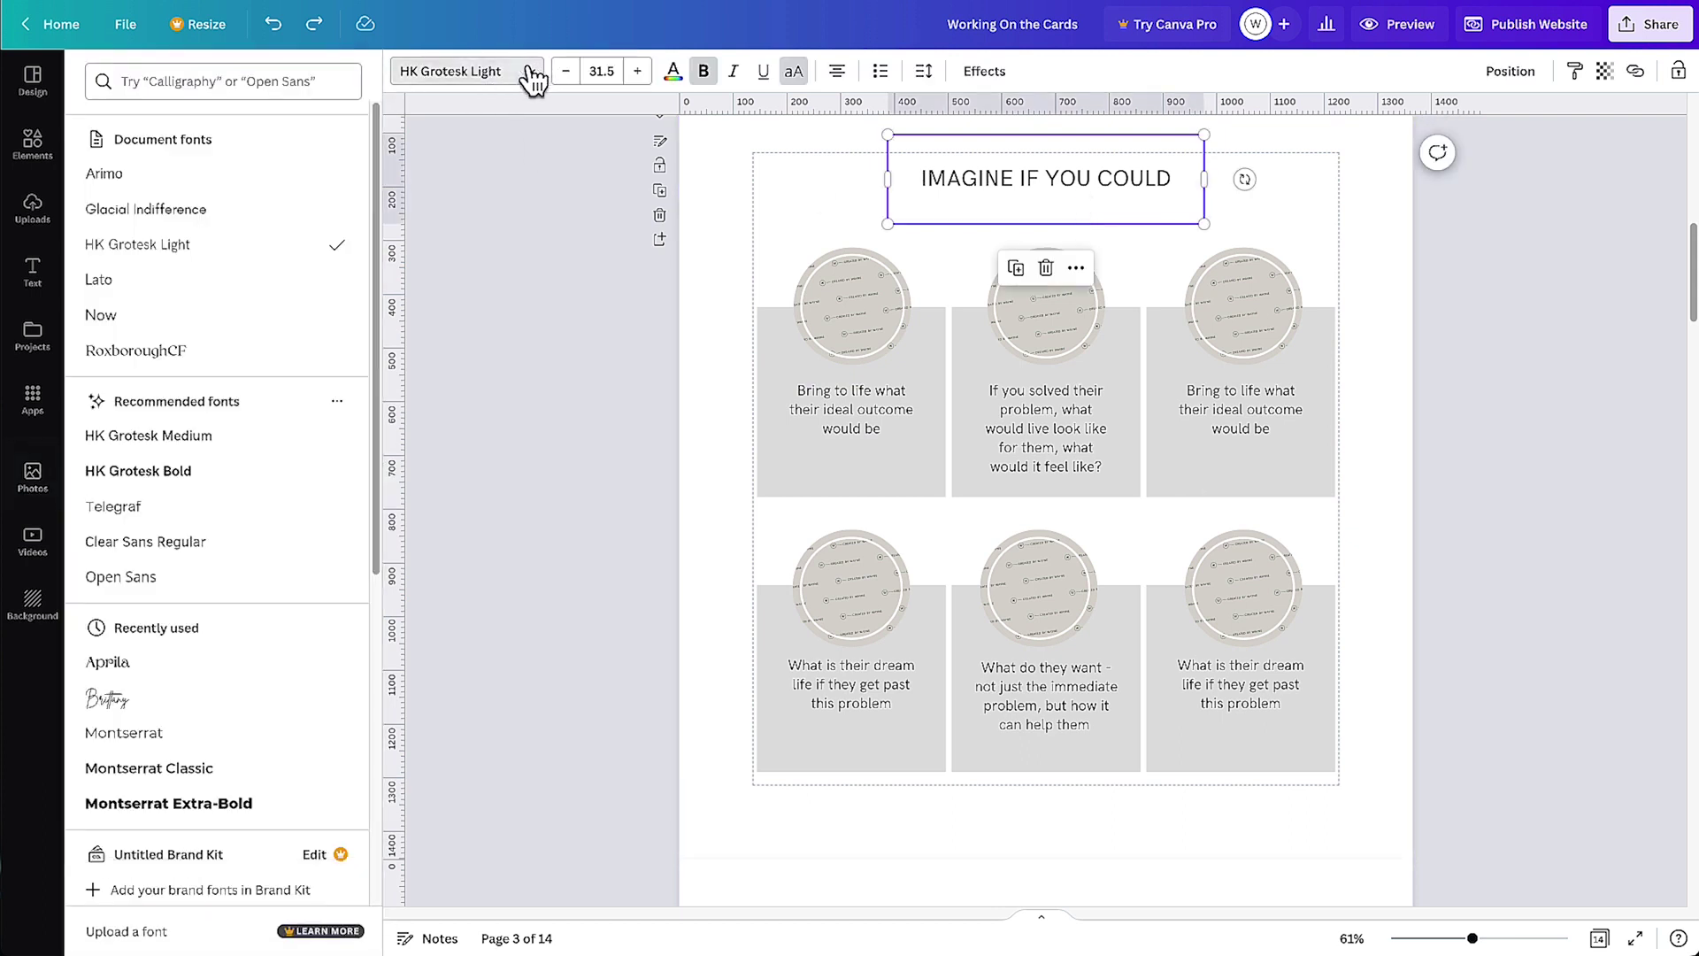
left_click(193, 352)
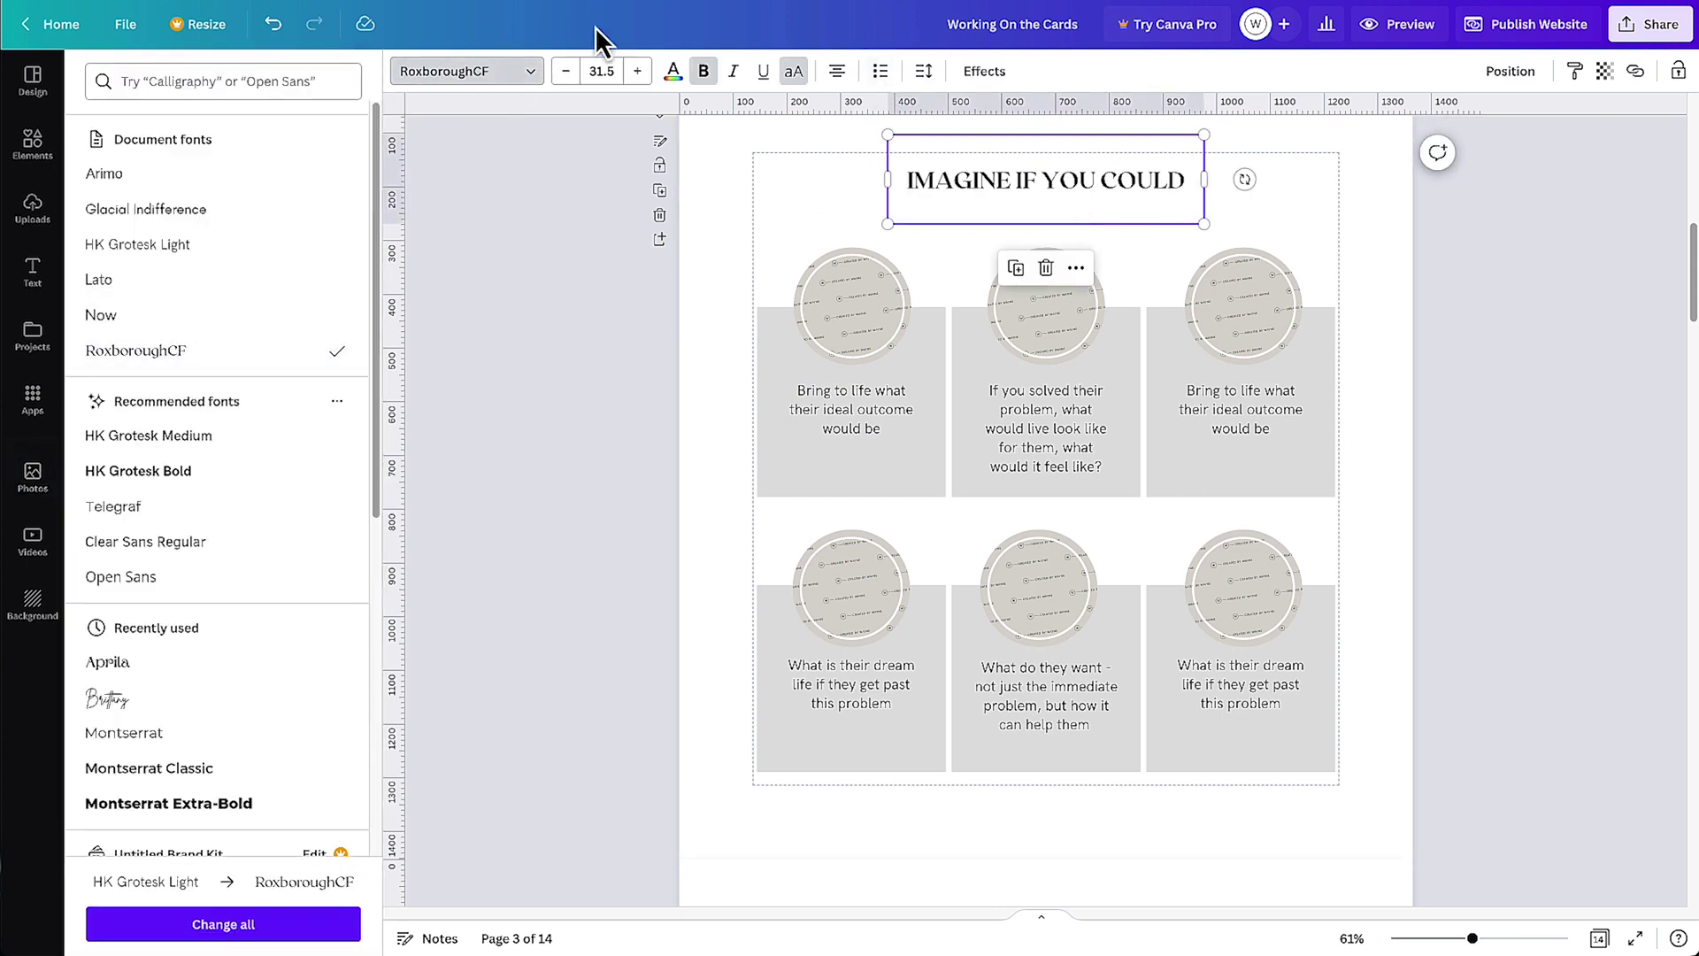
left_click(795, 72)
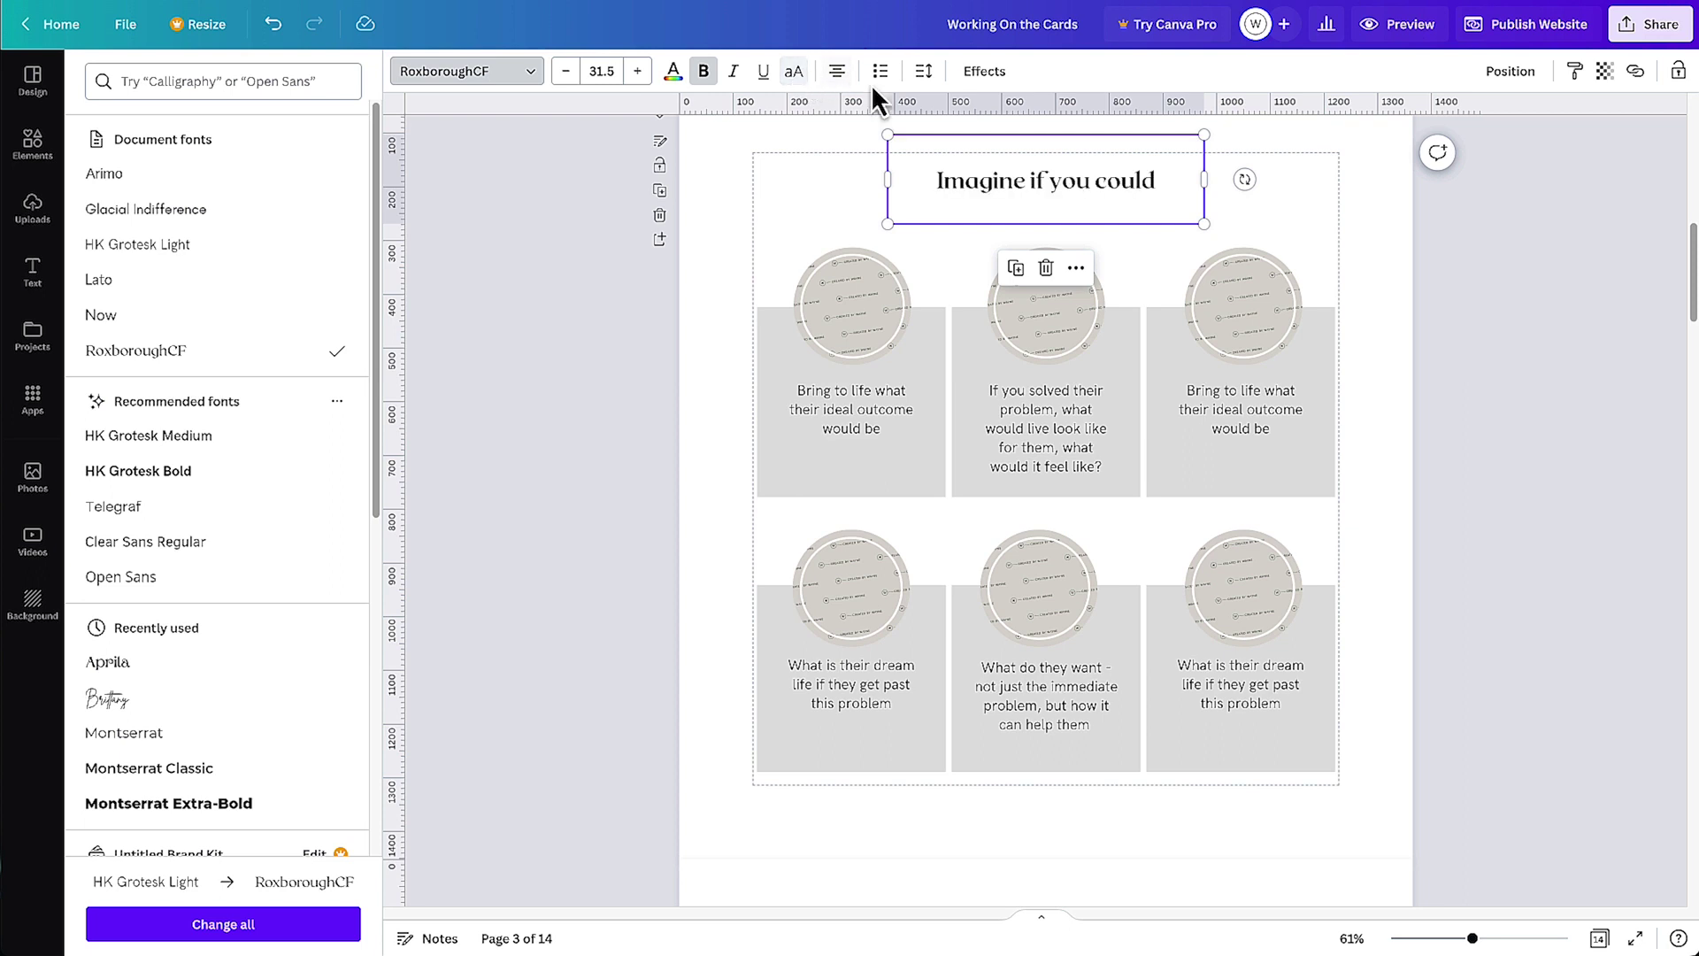
Append "..." to the "Imagine if you could" heading on page 3 and restyle it as non-bold text at size 39.5
left_click(1162, 177)
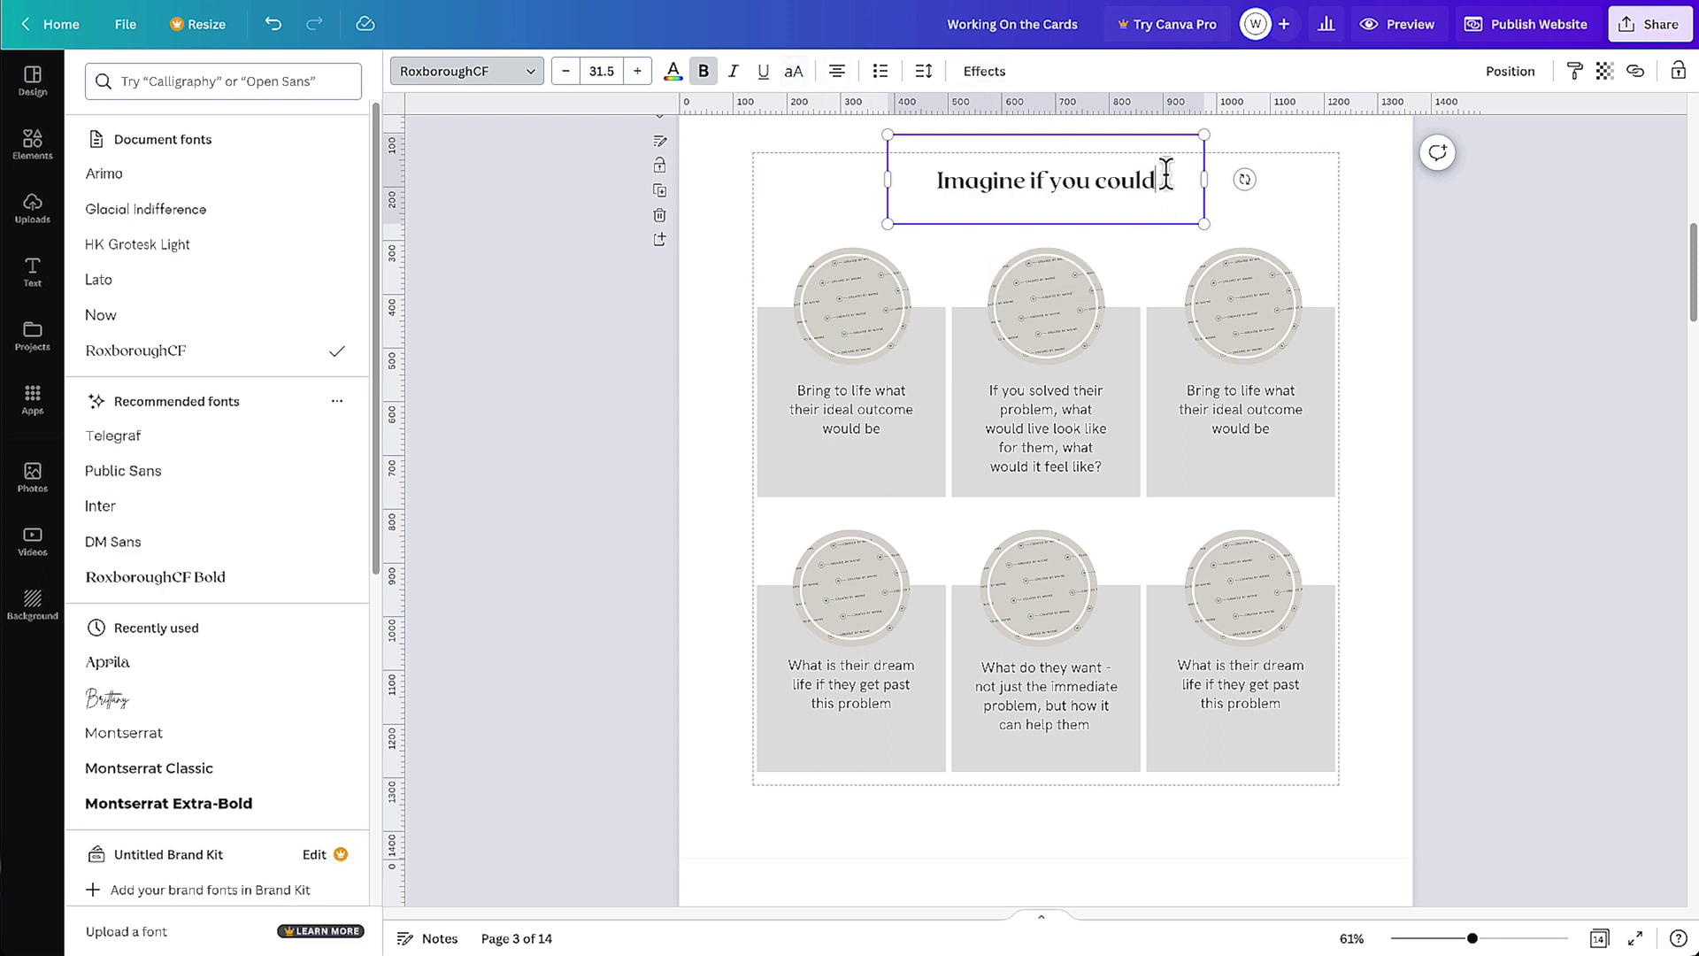
type("...")
key("ctrl+a")
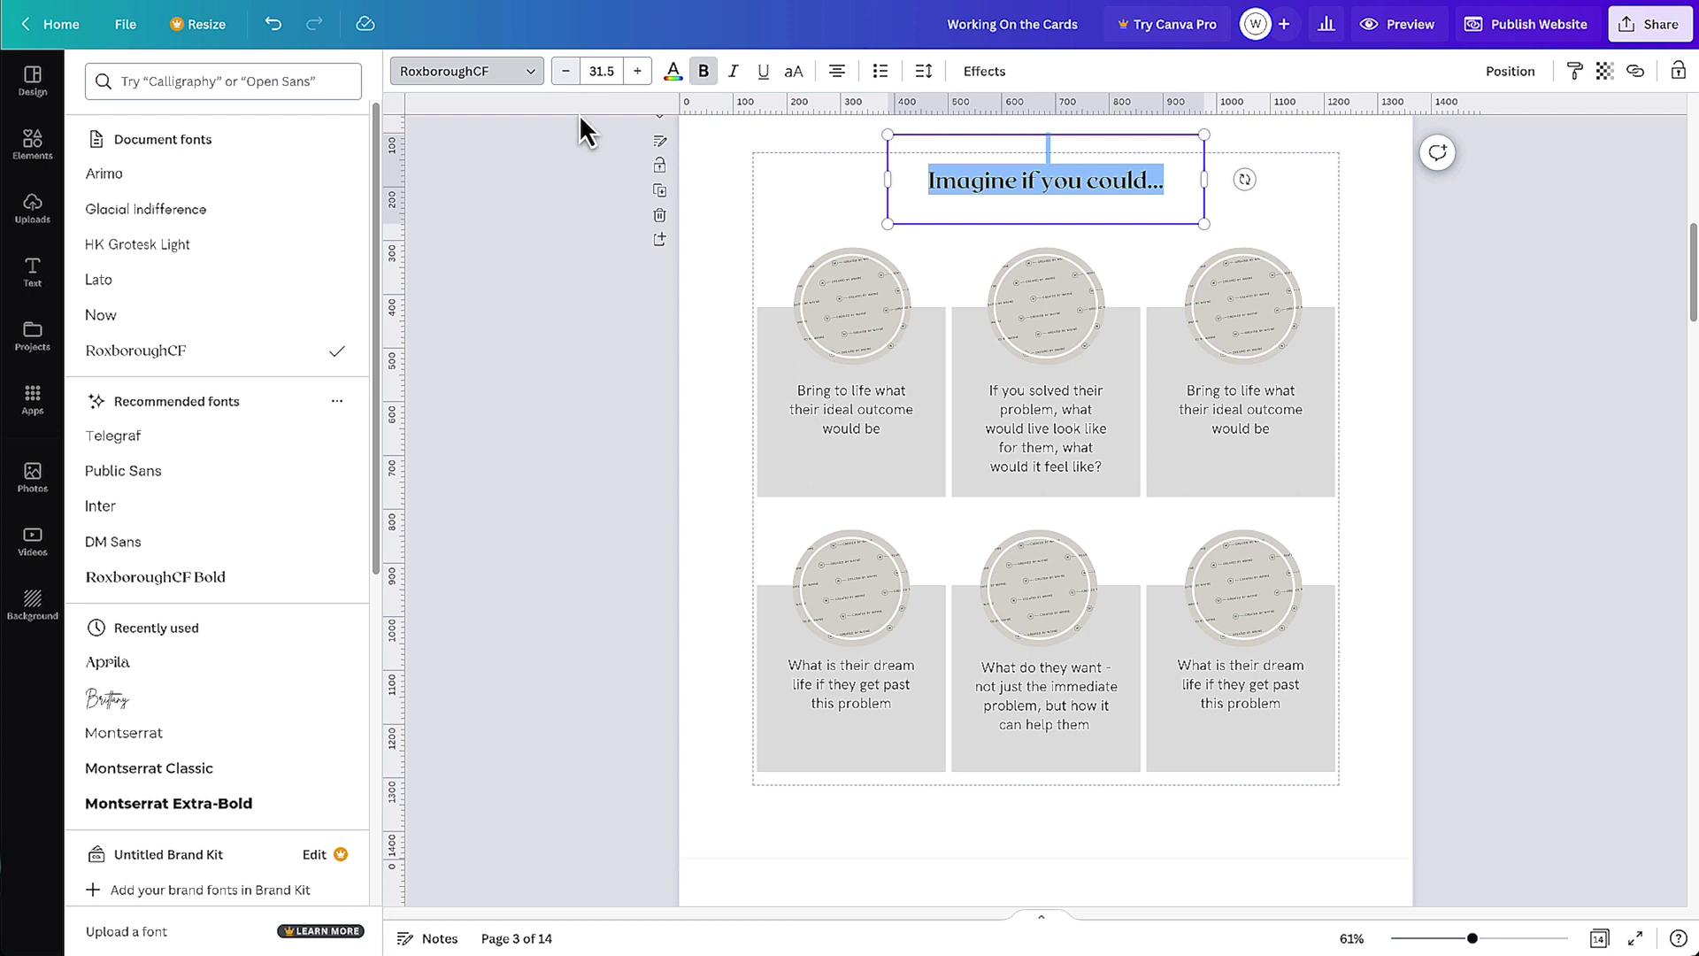
left_click(637, 71)
left_click(637, 71)
left_click(637, 71)
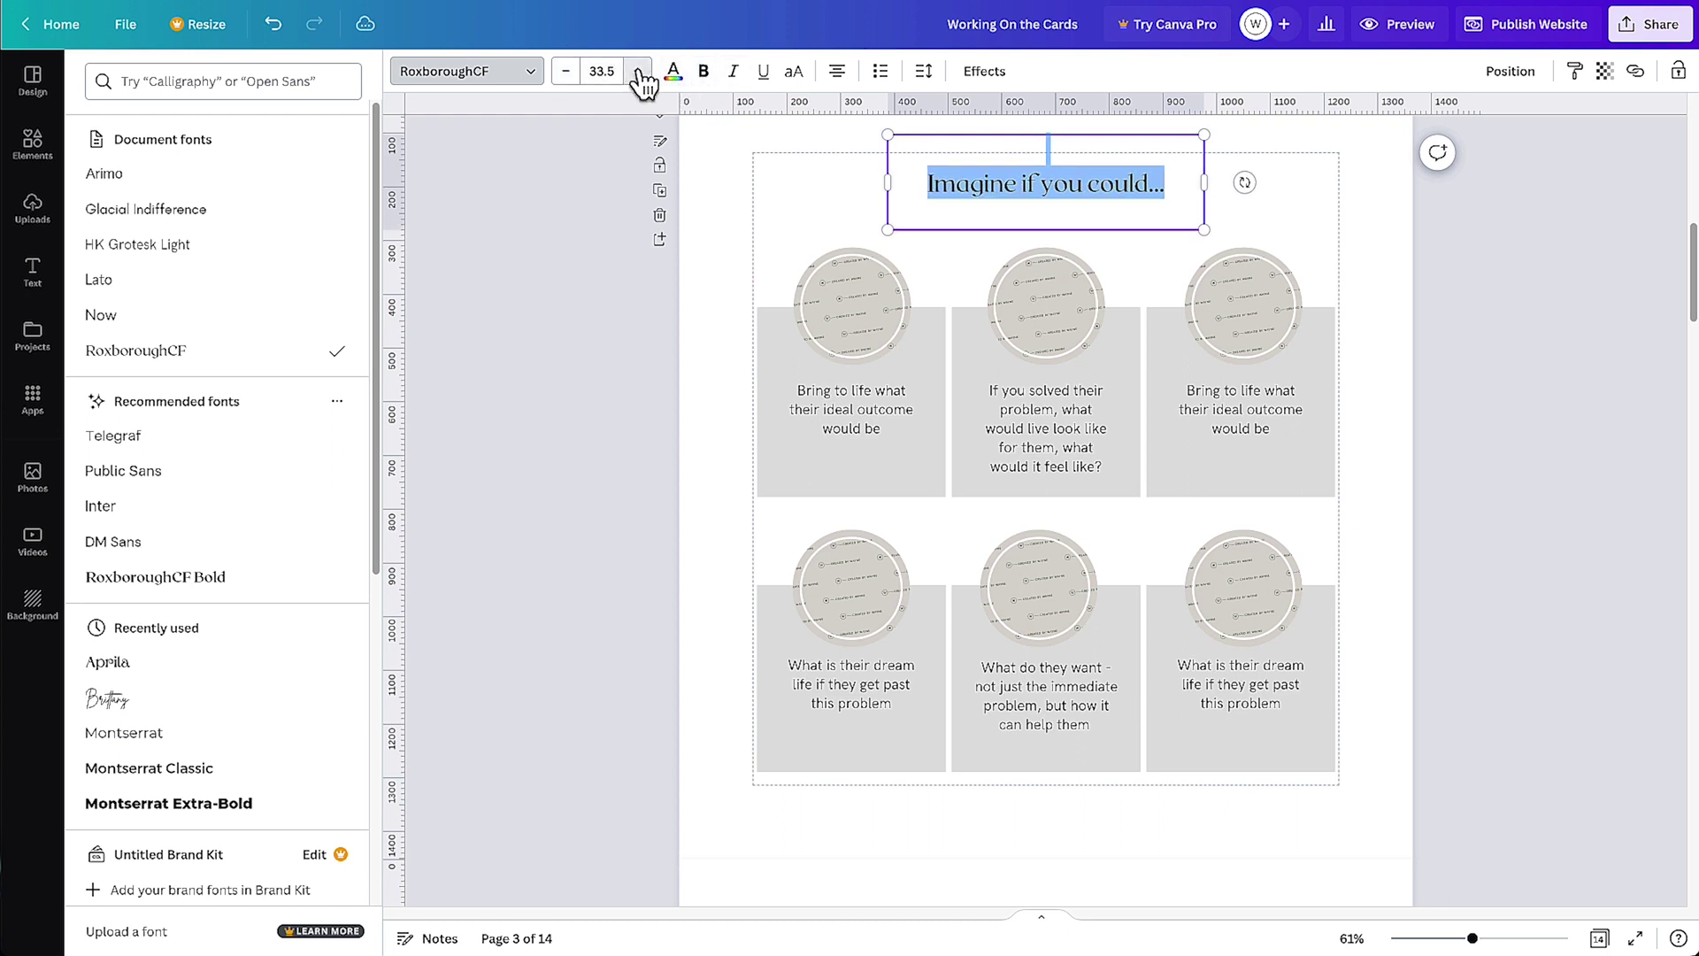
left_click(637, 71)
left_click(637, 71)
left_click(637, 71)
left_click(637, 70)
left_click(637, 71)
key("Escape")
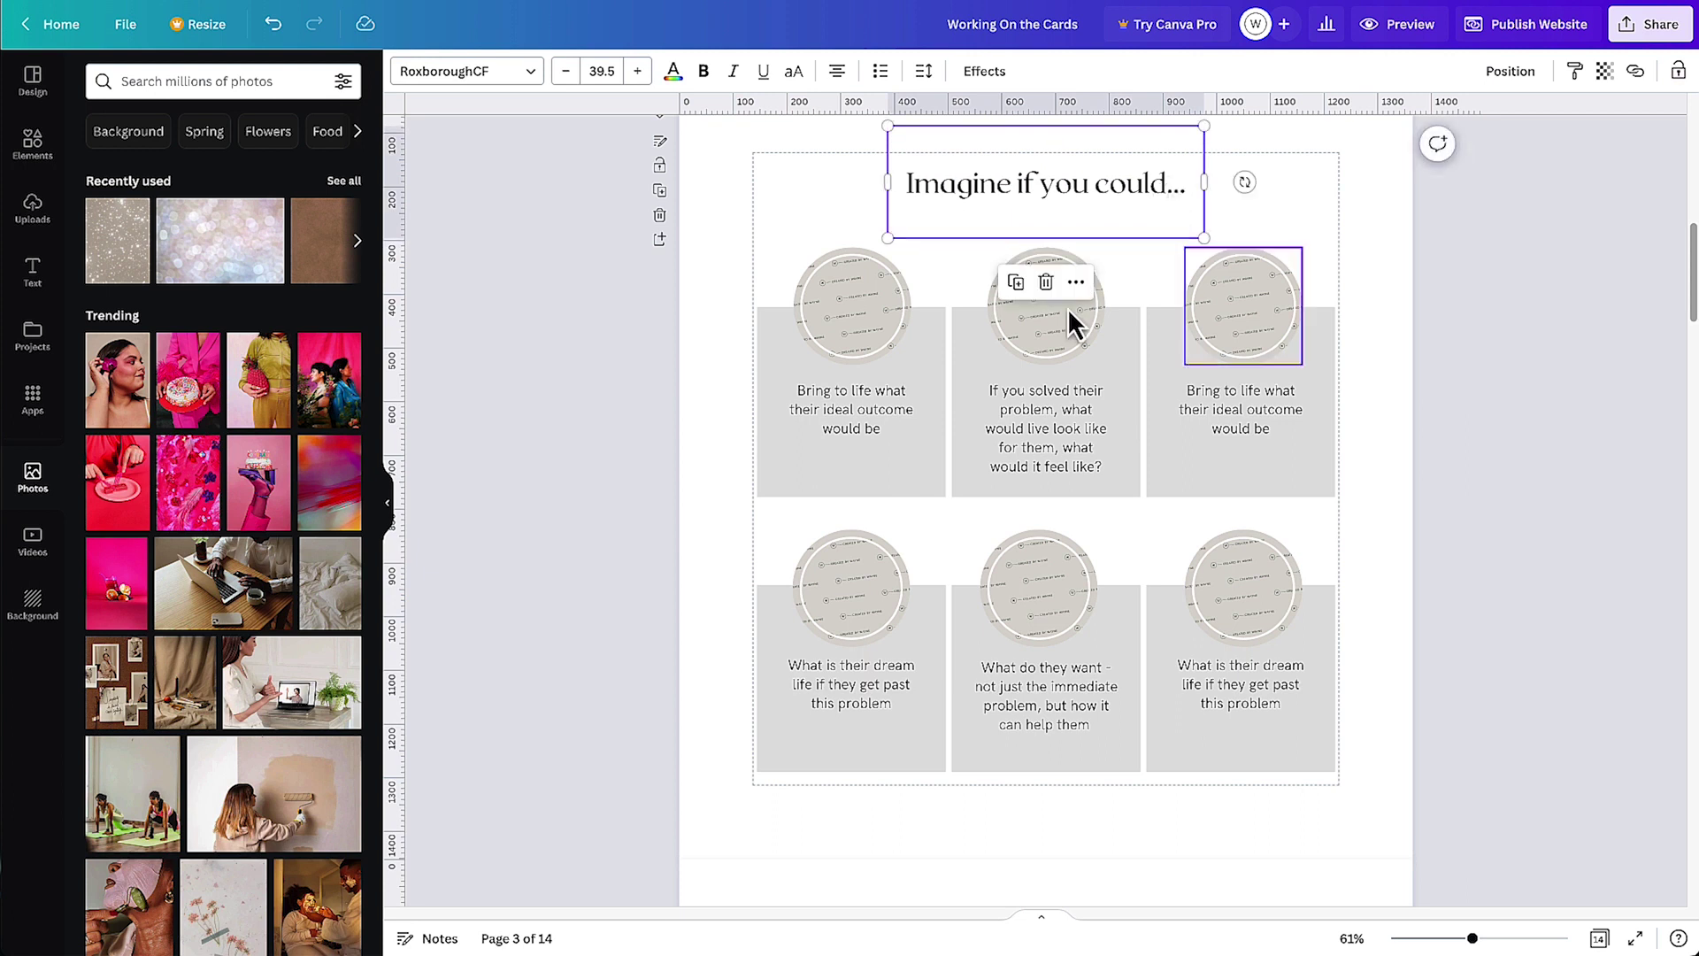
Change the text of all six cards under the "Imagine if you could..." heading to the Now font with bold turned off
left_click(874, 432)
left_click(1025, 429, "shift")
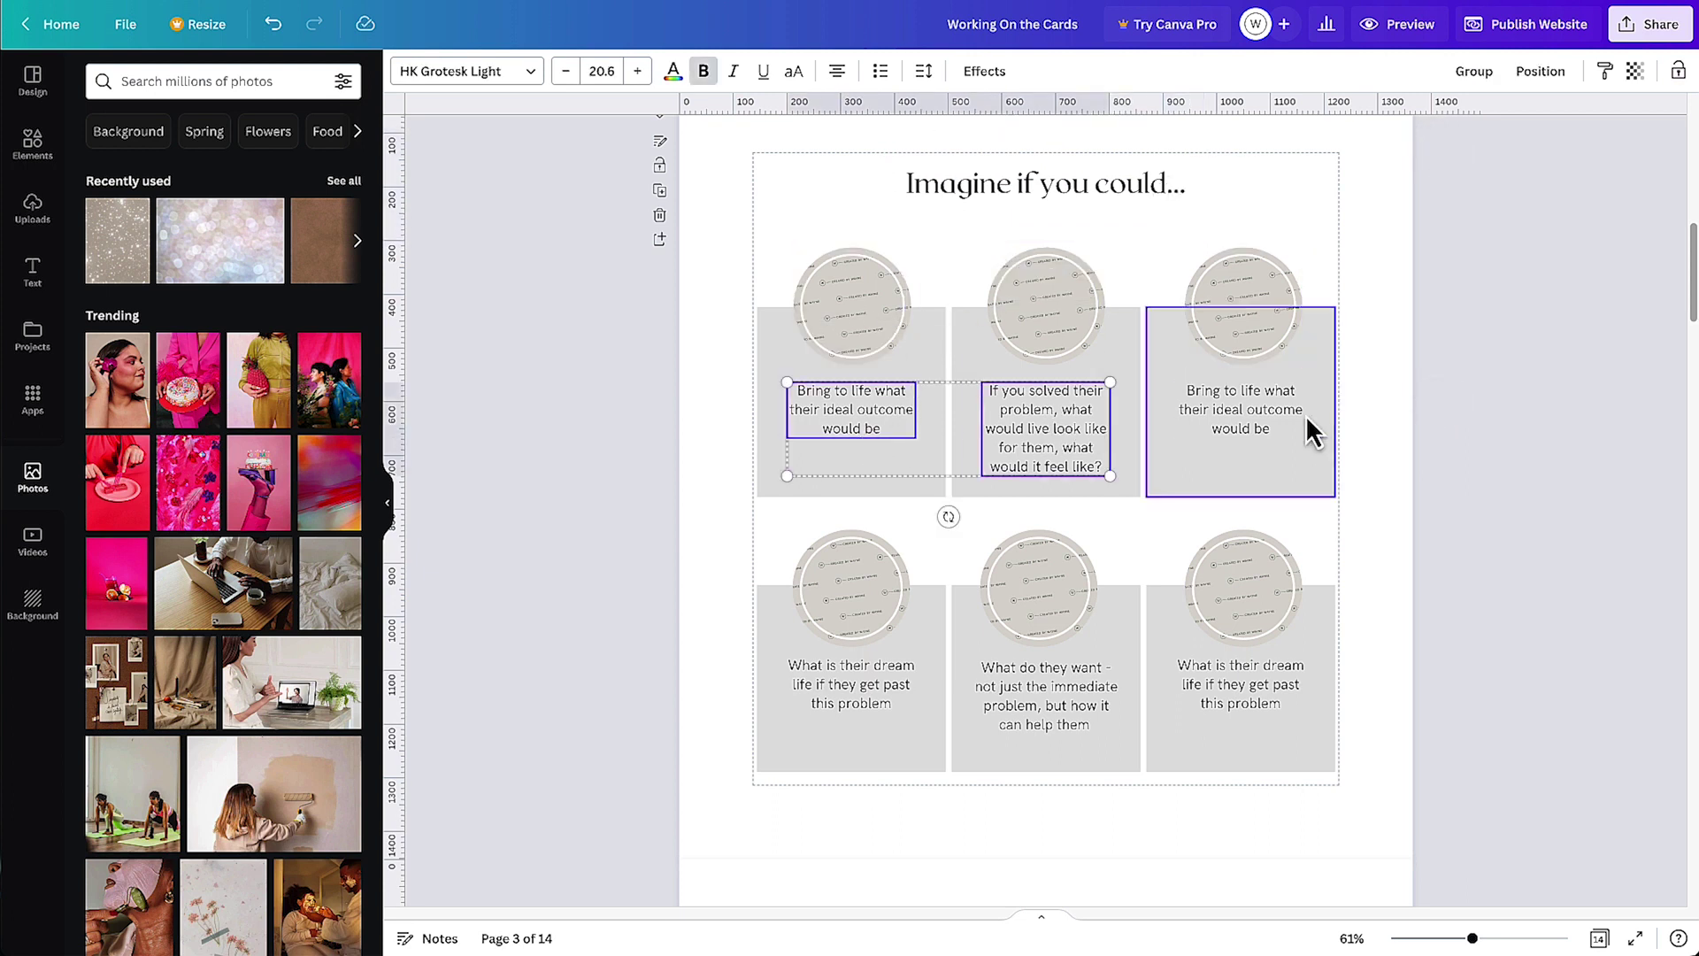
left_click(1306, 427, "shift")
left_click(840, 701, "shift")
left_click(1064, 699, "shift")
left_click(1260, 689, "shift")
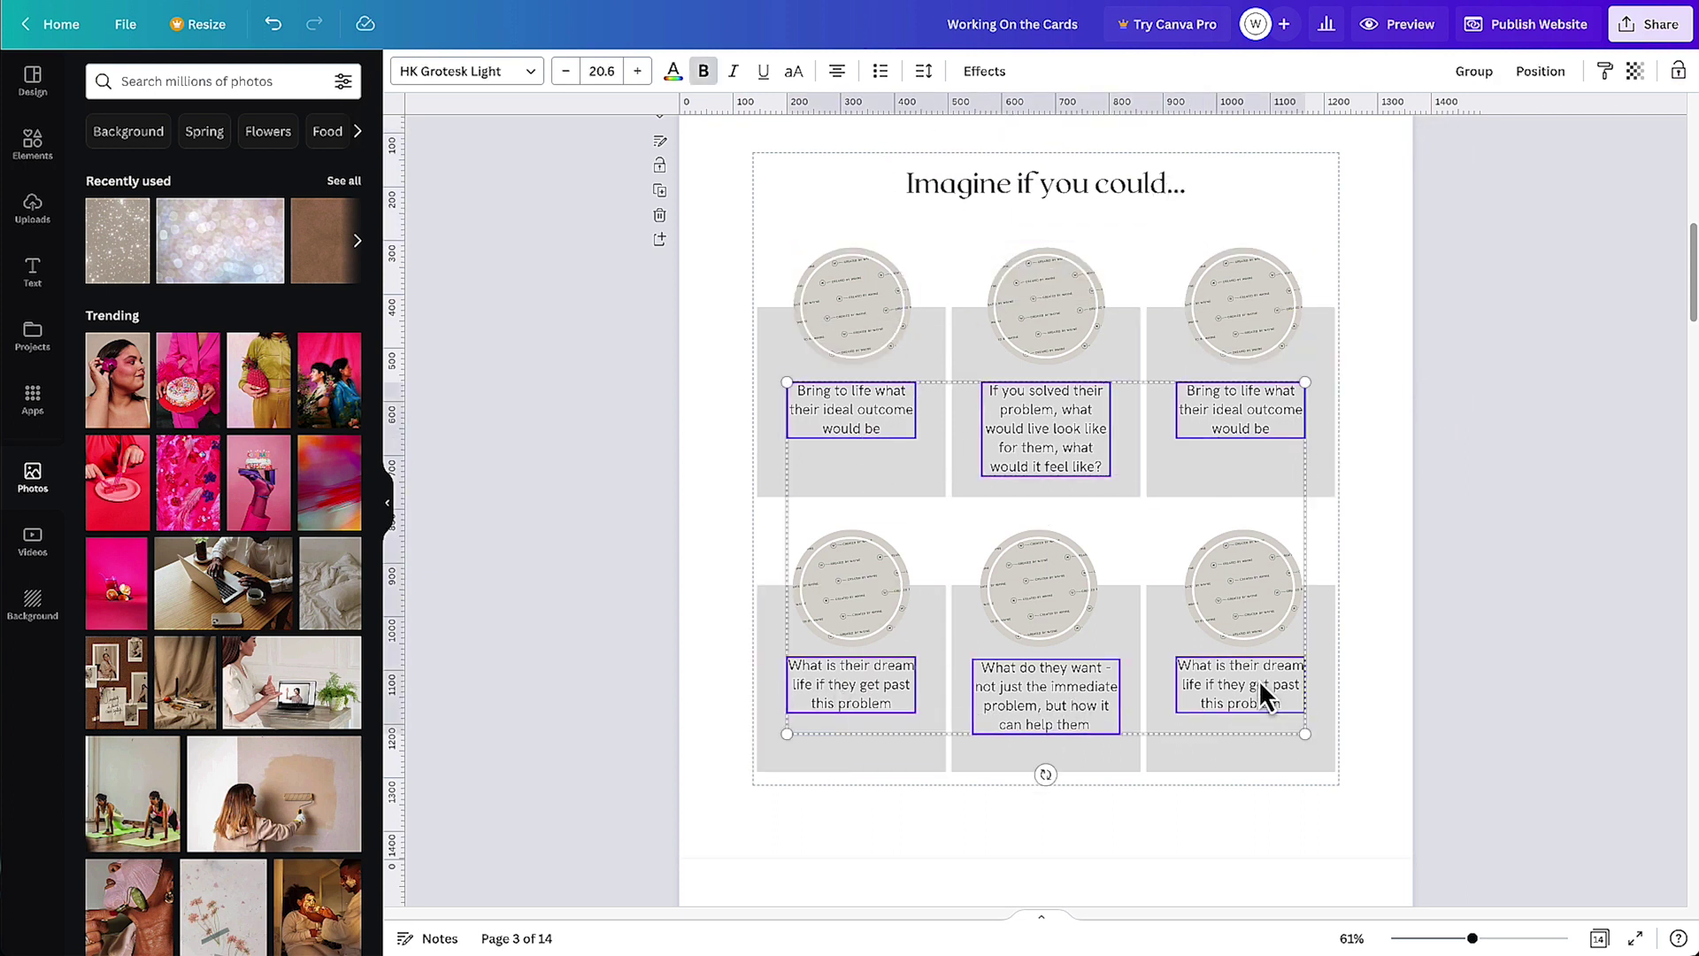
left_click(518, 72)
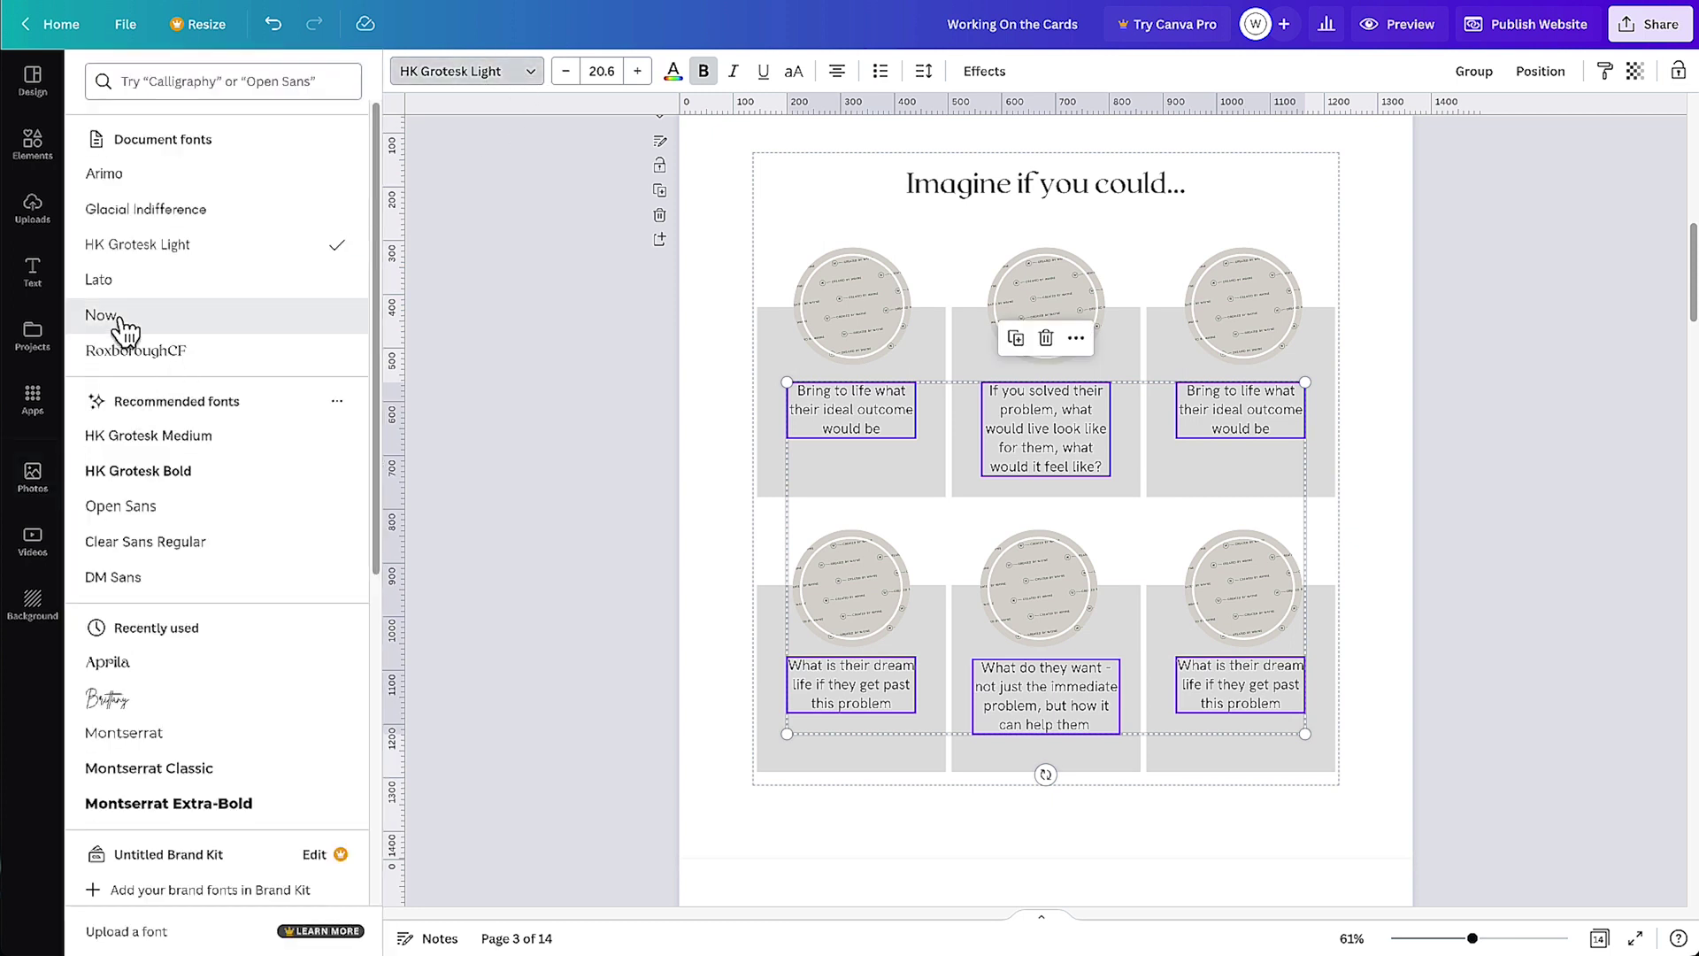
left_click(276, 320)
left_click(706, 72)
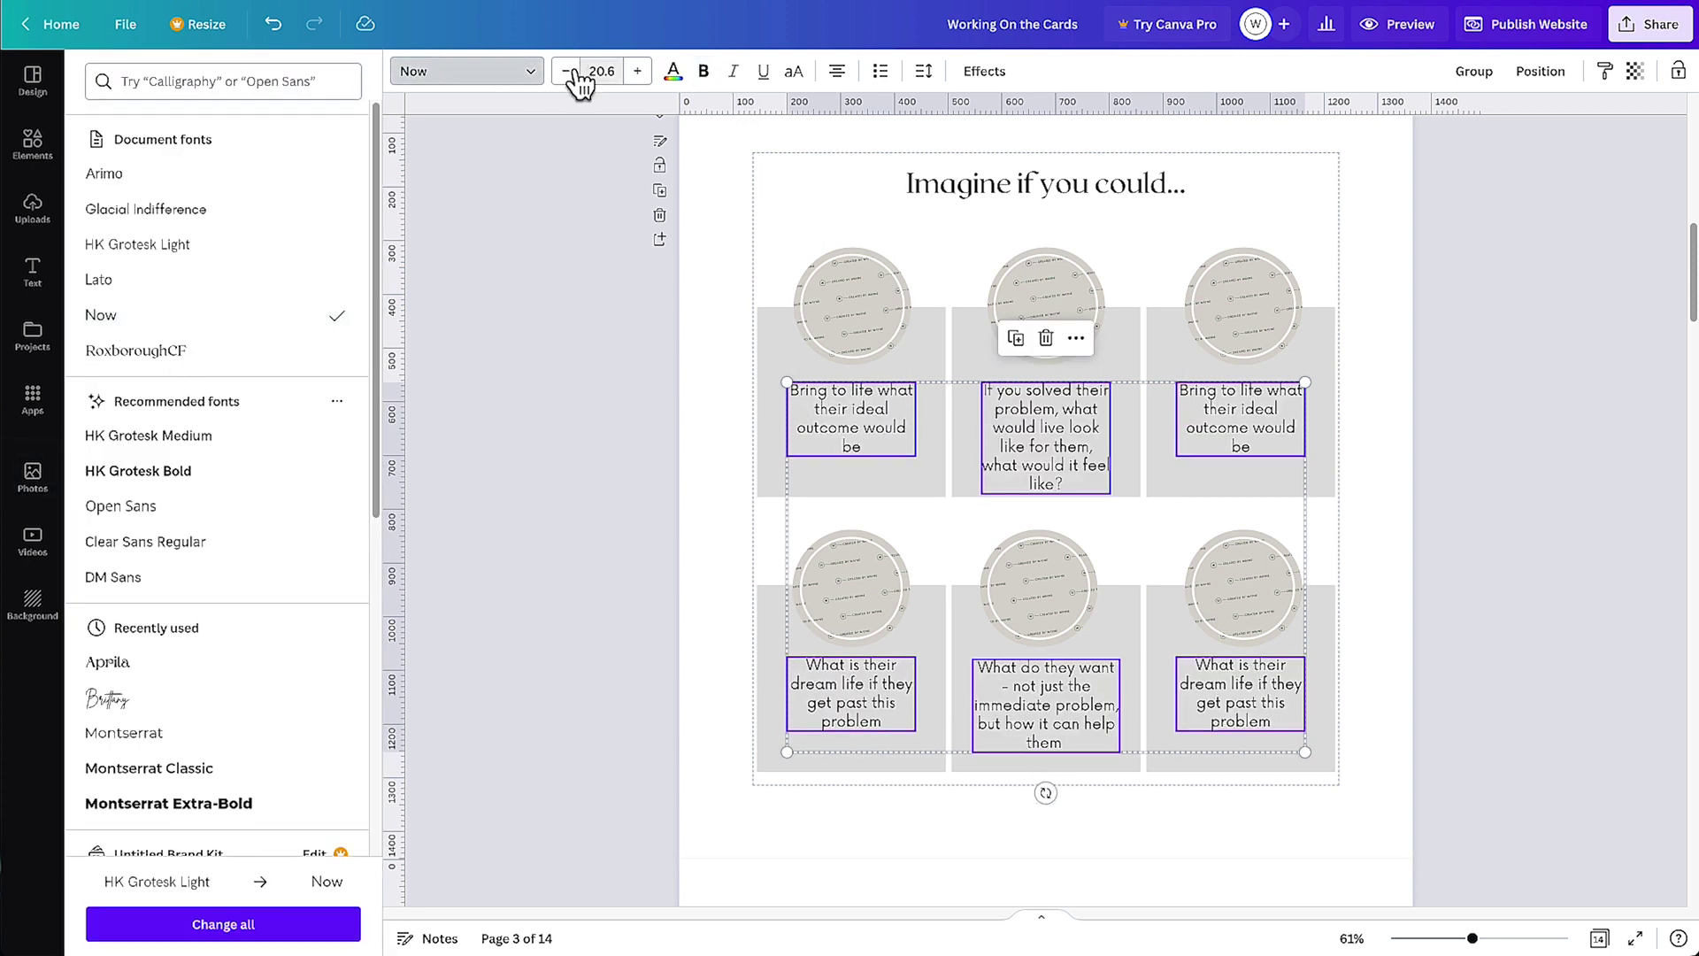
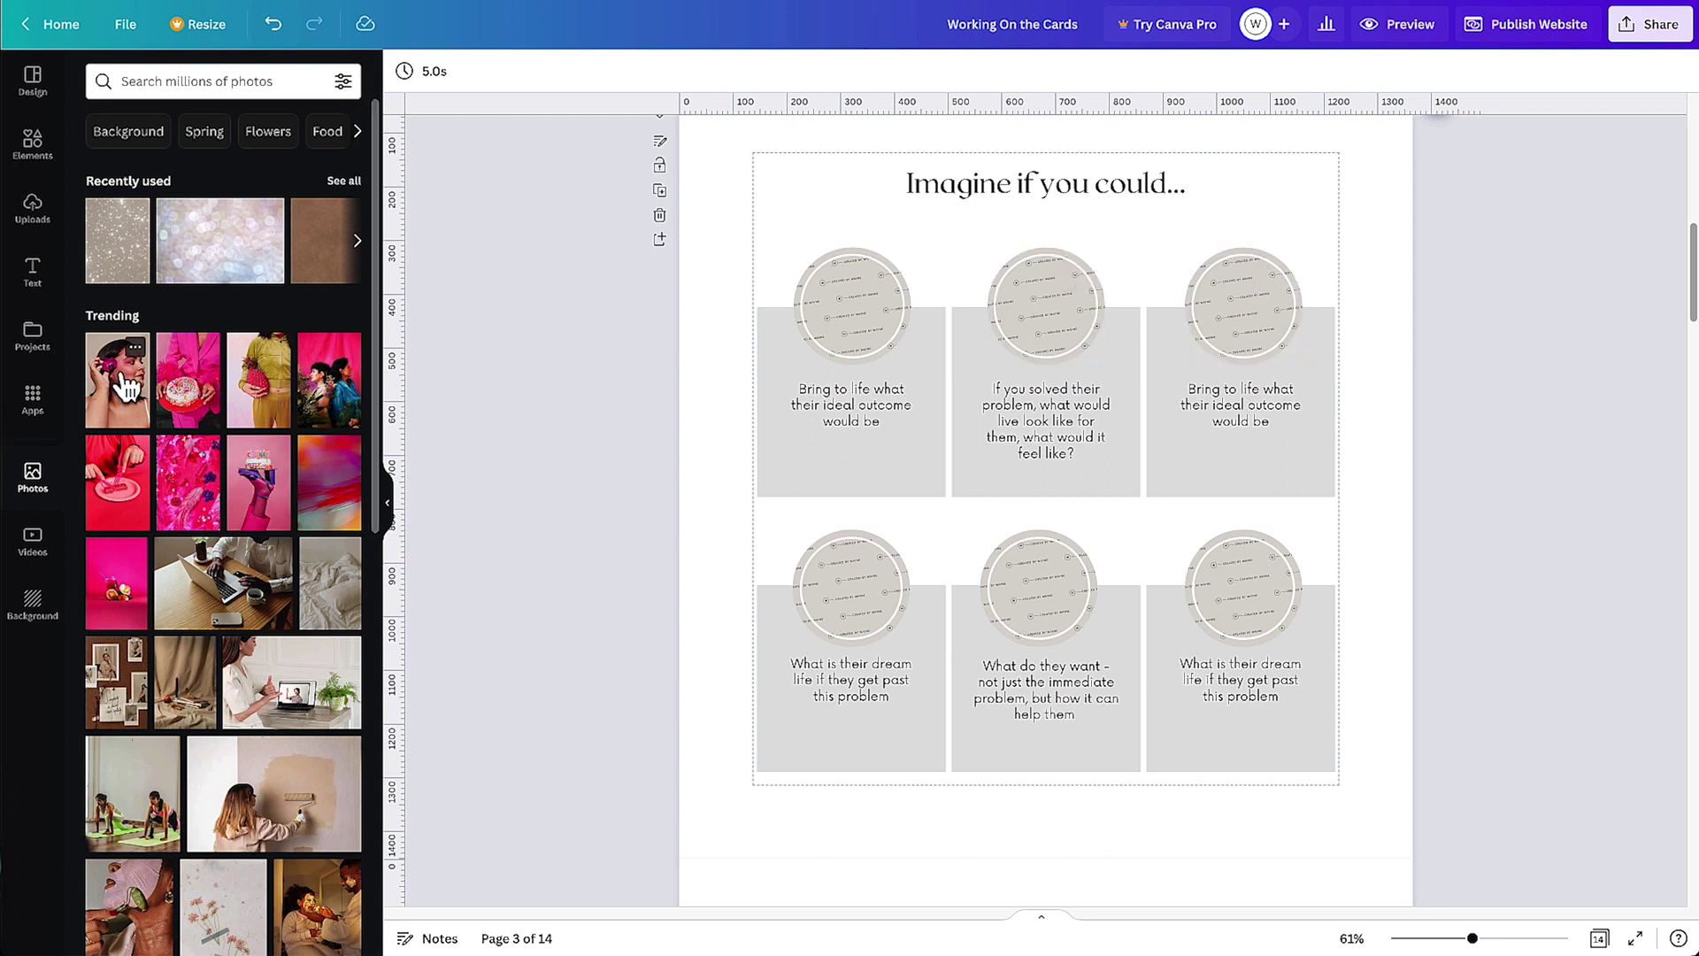
Recolour the six rectangular card backgrounds on page 3 with the light beige document colour
left_click(800, 305)
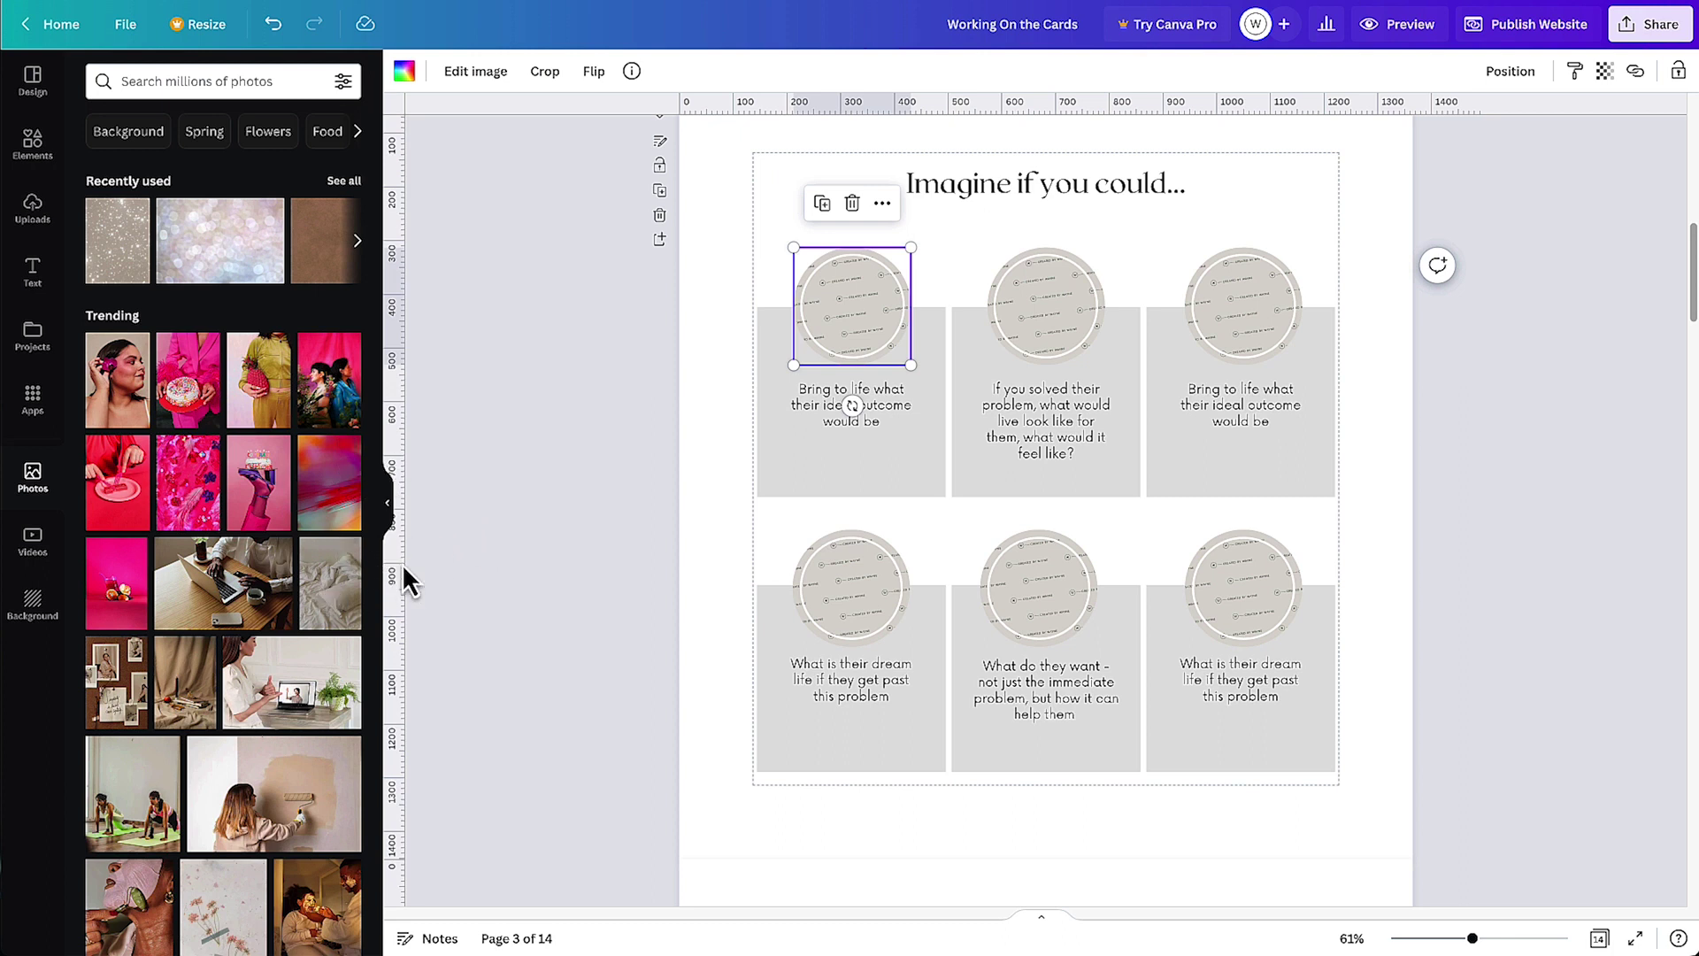
left_click(766, 470)
left_click(1109, 489, "shift")
left_click(1191, 486, "shift")
left_click(991, 686, "shift")
left_click(931, 767, "shift")
left_click(1271, 758, "shift")
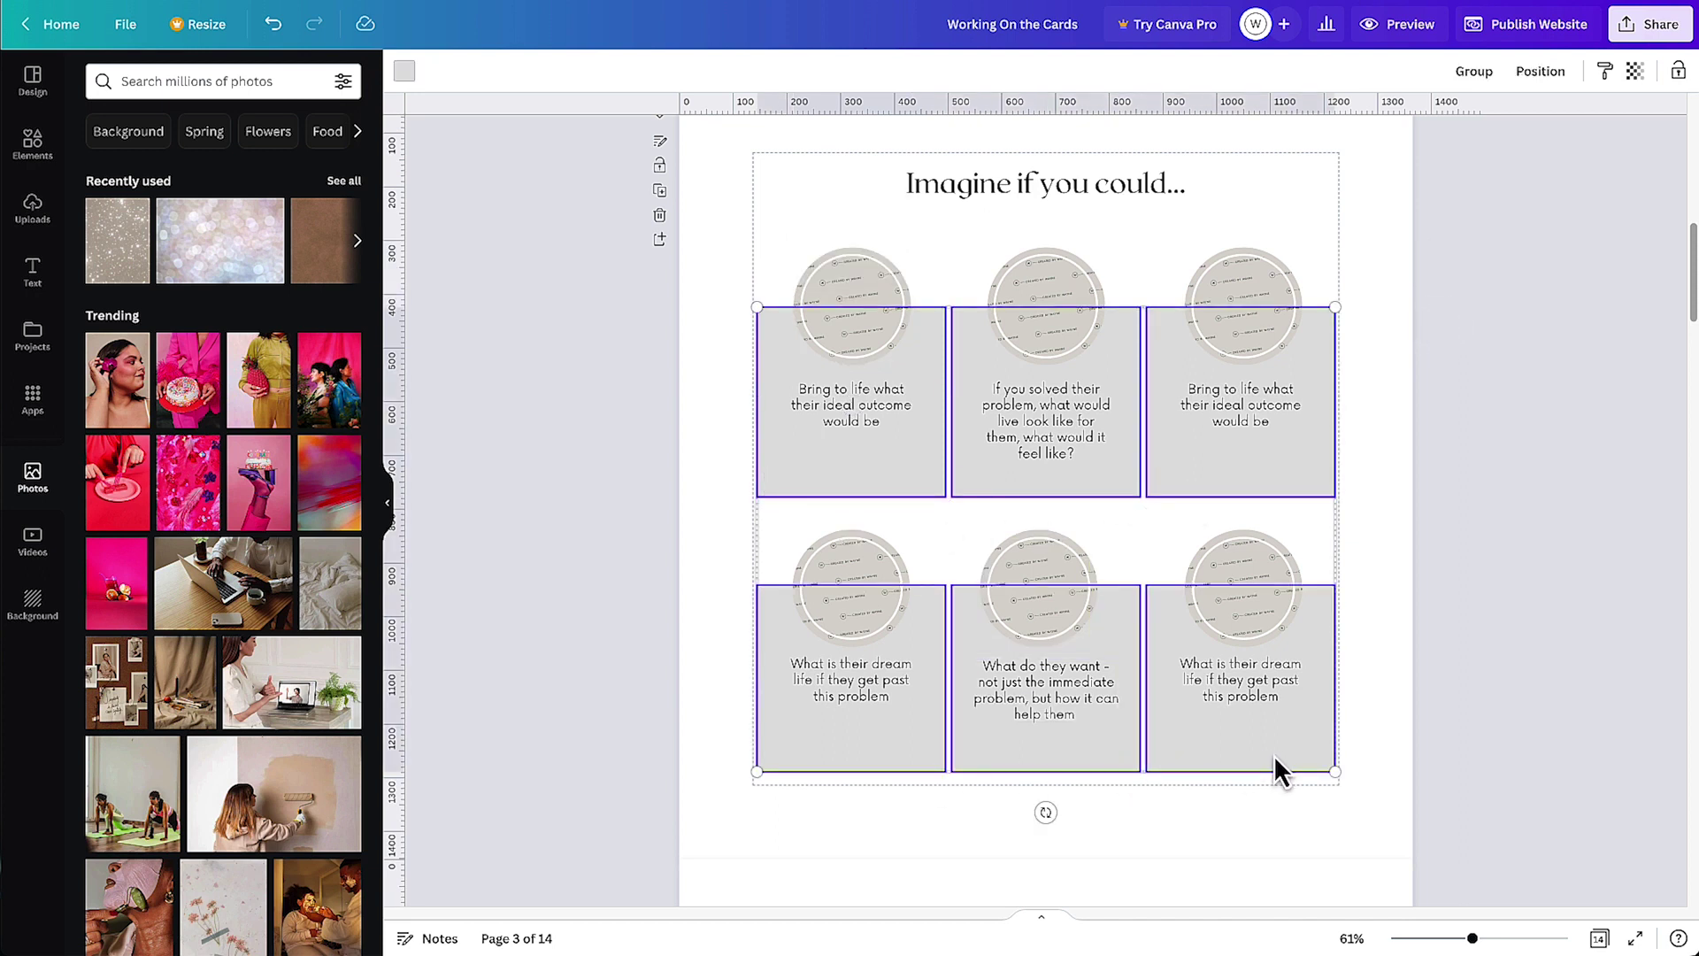
left_click(406, 73)
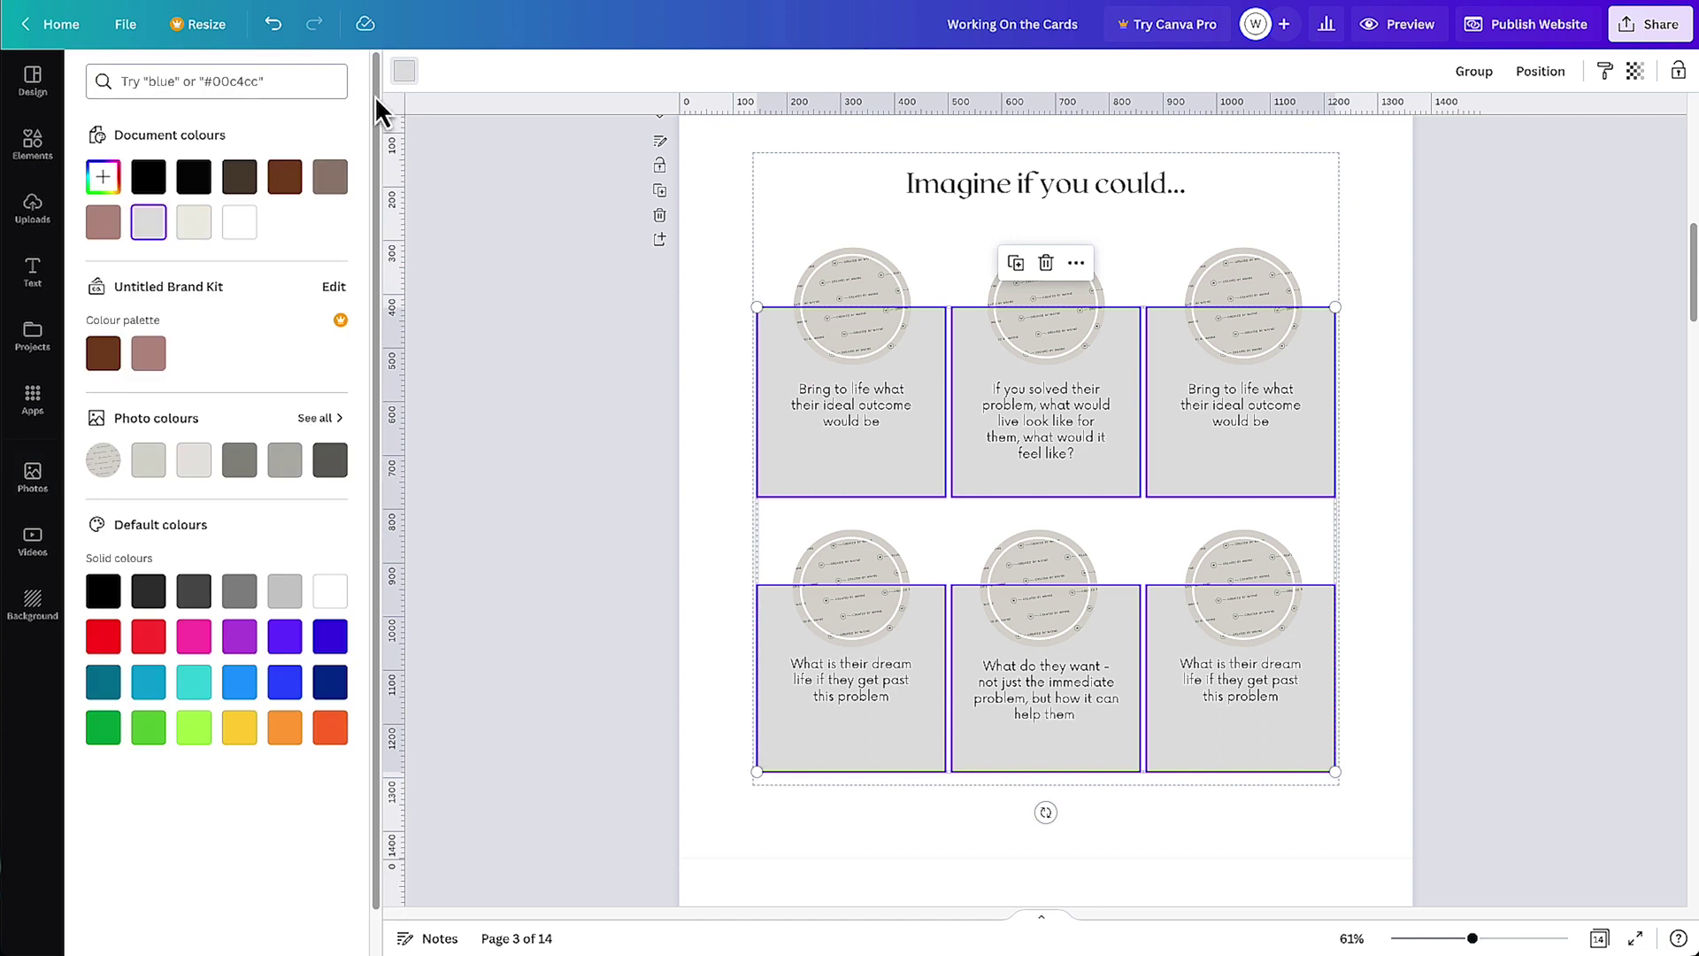
left_click(194, 223)
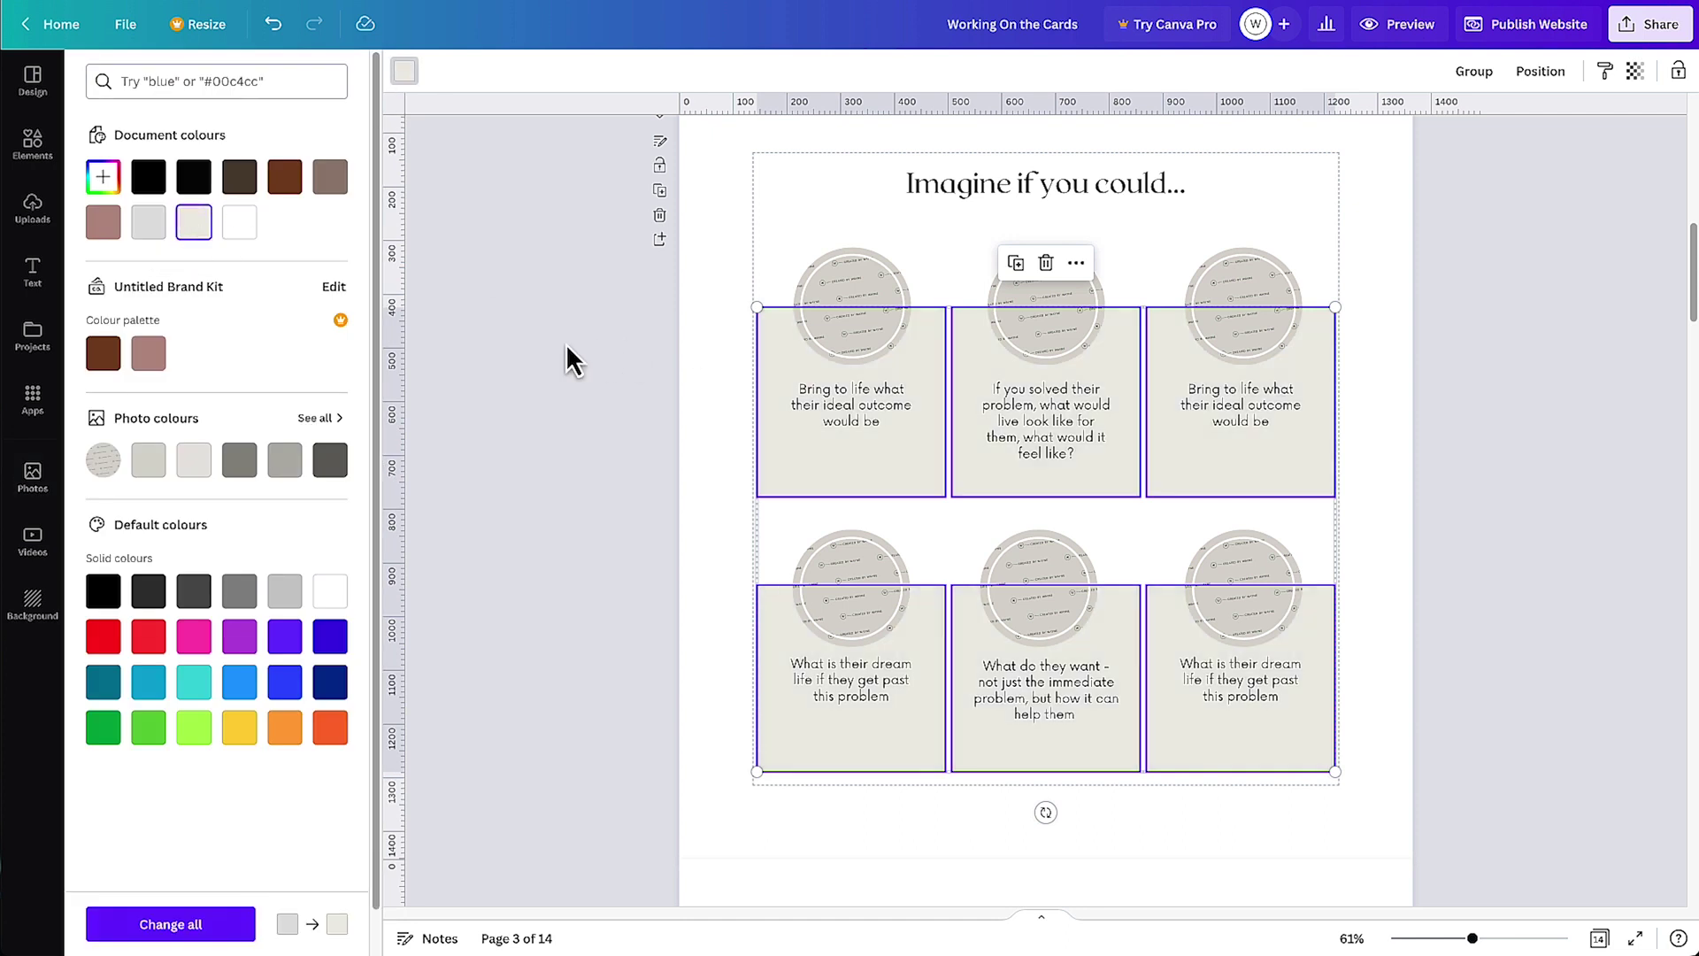
key("Escape")
left_click(591, 342)
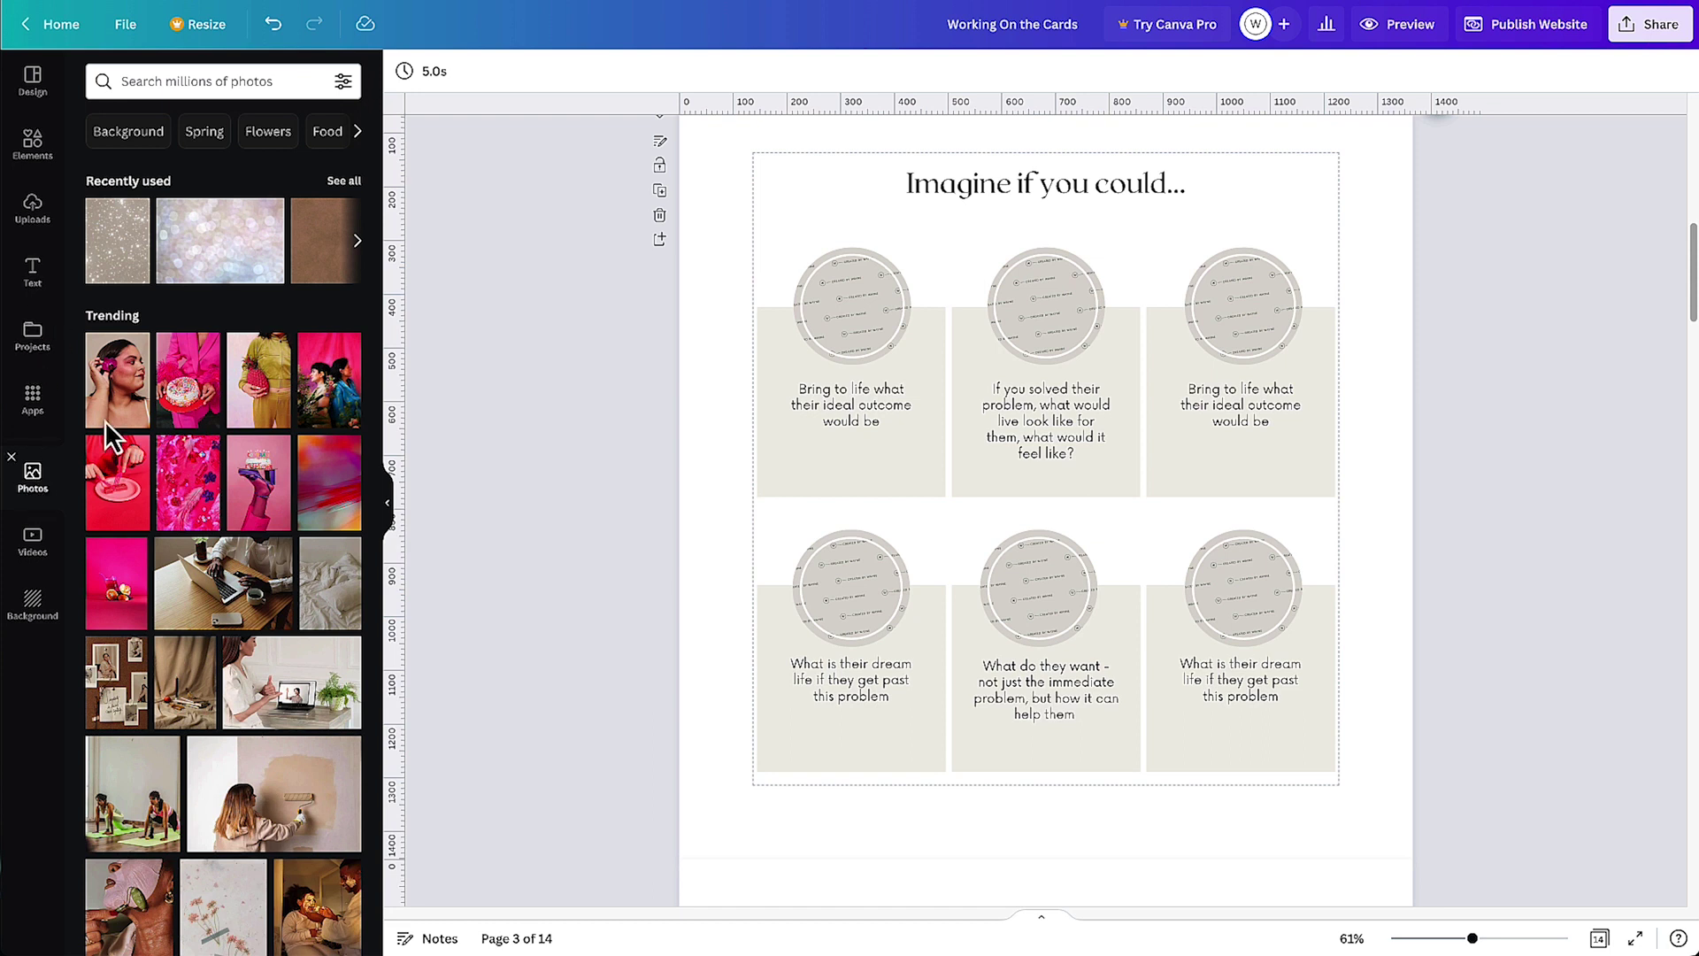
Fill the upper row's three circular frames with recently used photos of the singing bowl, hand over tarot cards, and person in white with cards
left_click(340, 187)
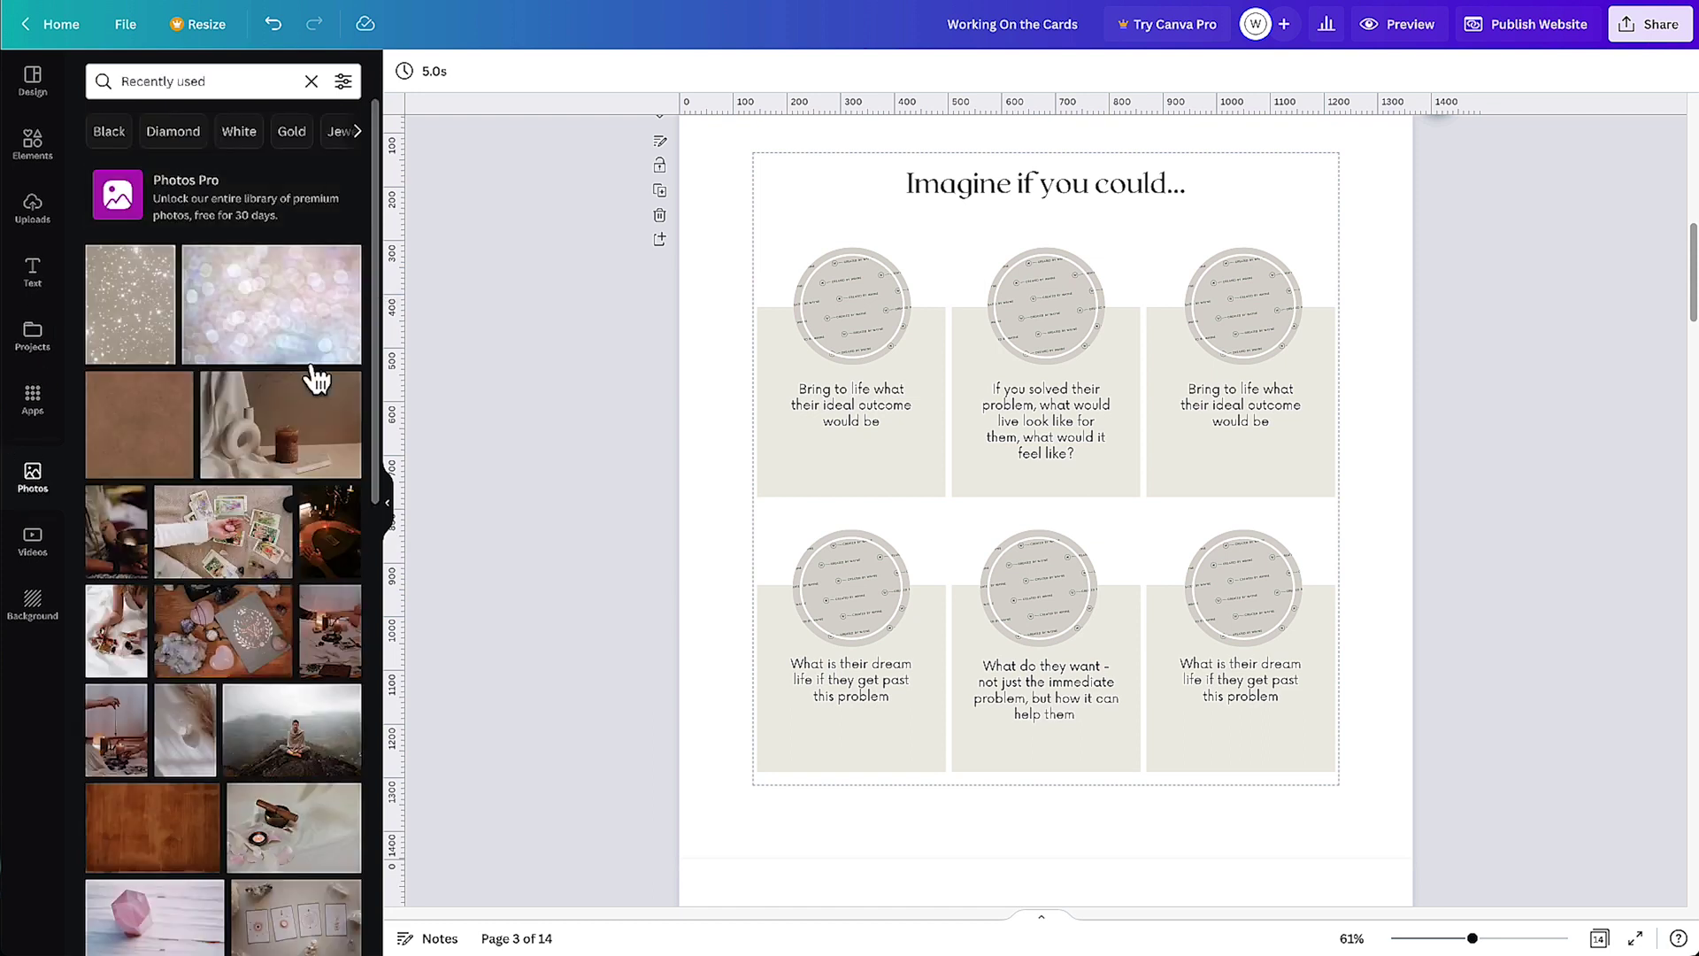
scroll(171, 583, "down", 2)
scroll(171, 582, "down", 1)
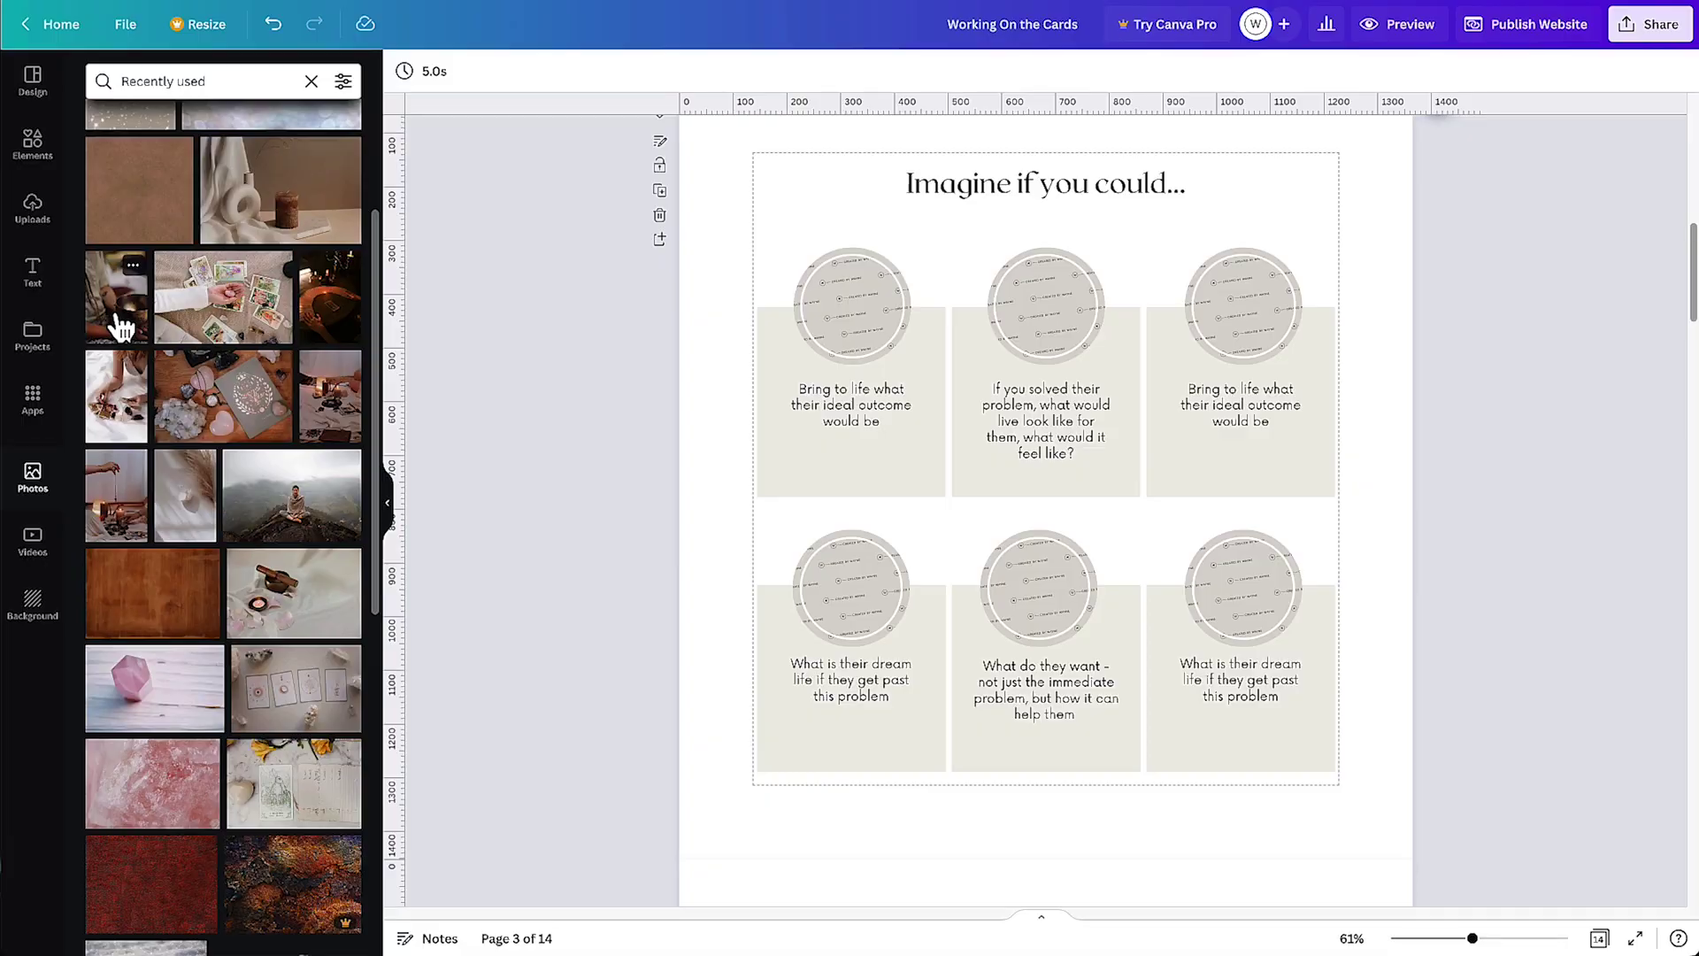
left_click_drag(119, 323, 798, 296)
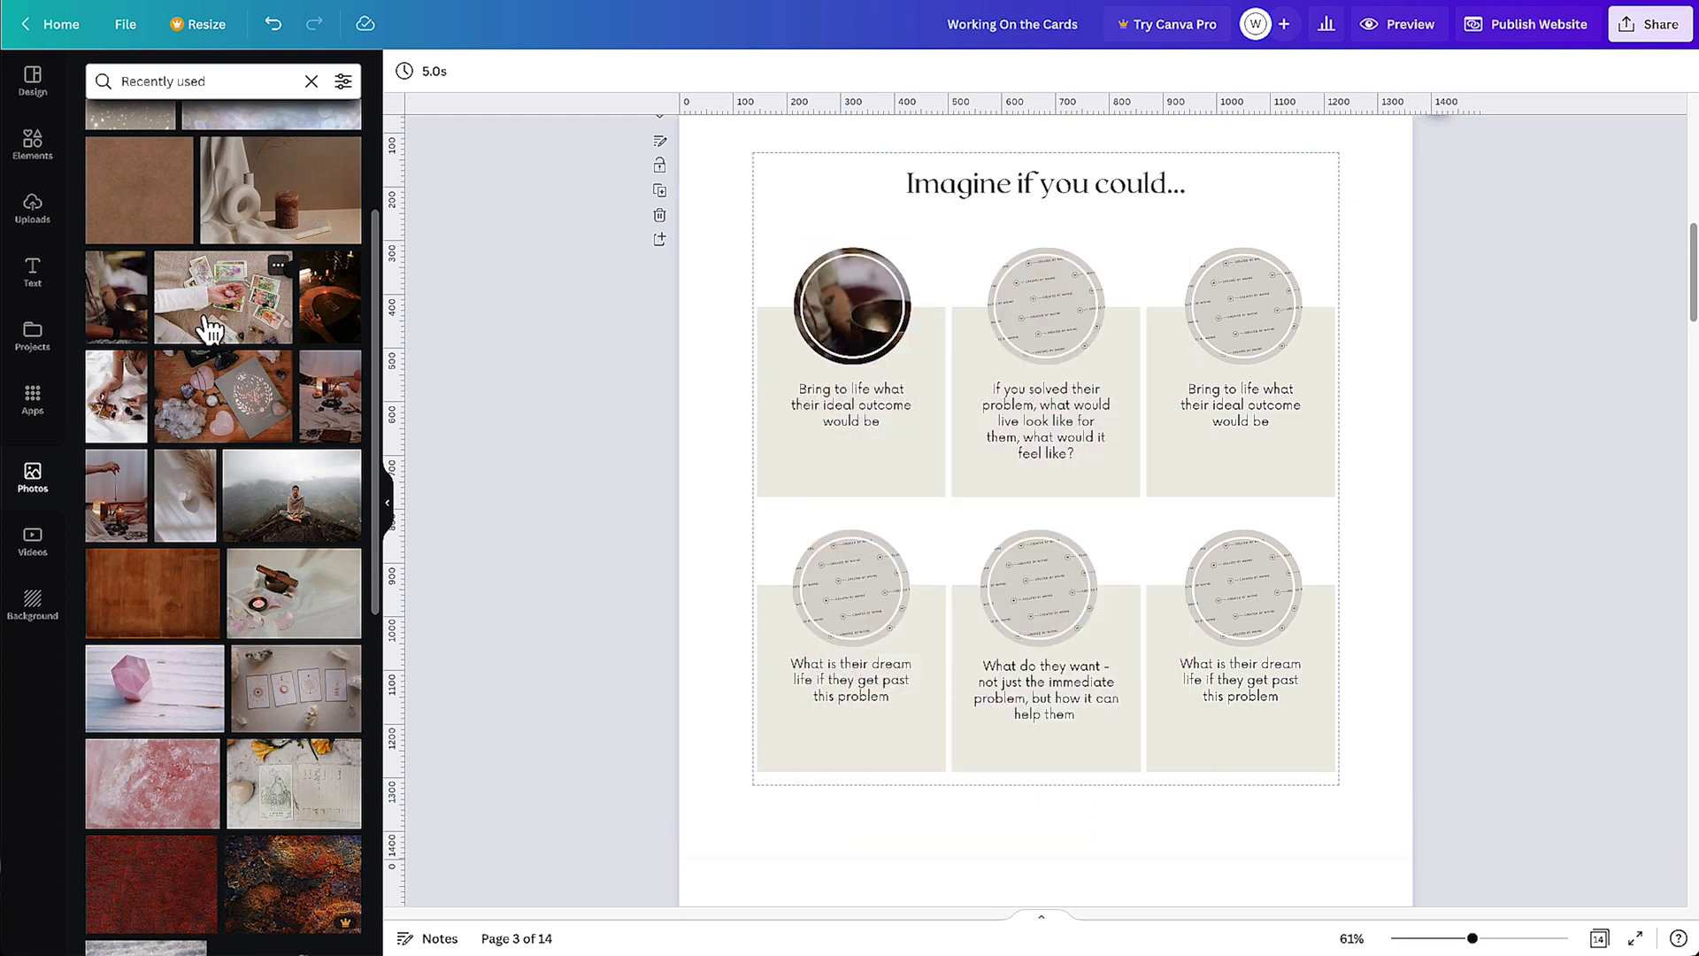
left_click_drag(240, 317, 993, 310)
left_click_drag(94, 407, 1193, 329)
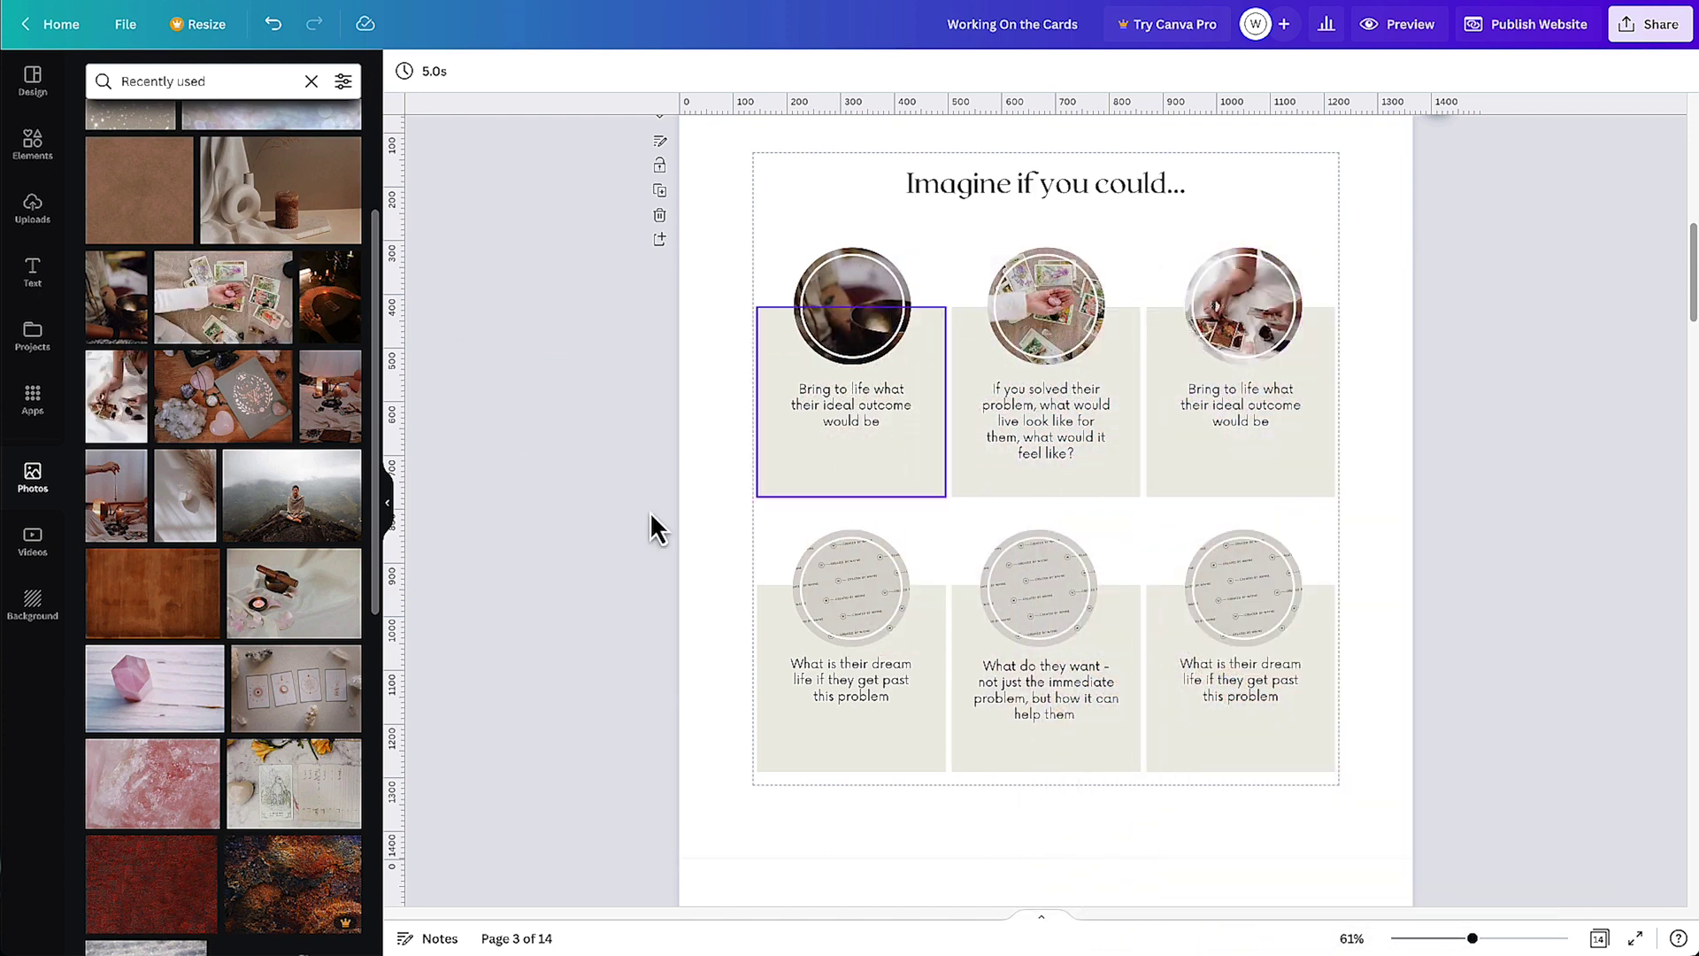
Fill the lower row's three circular frames with the recently used pendulum, candle and crystal-with-tarot-cards photos
left_click_drag(108, 517, 797, 577)
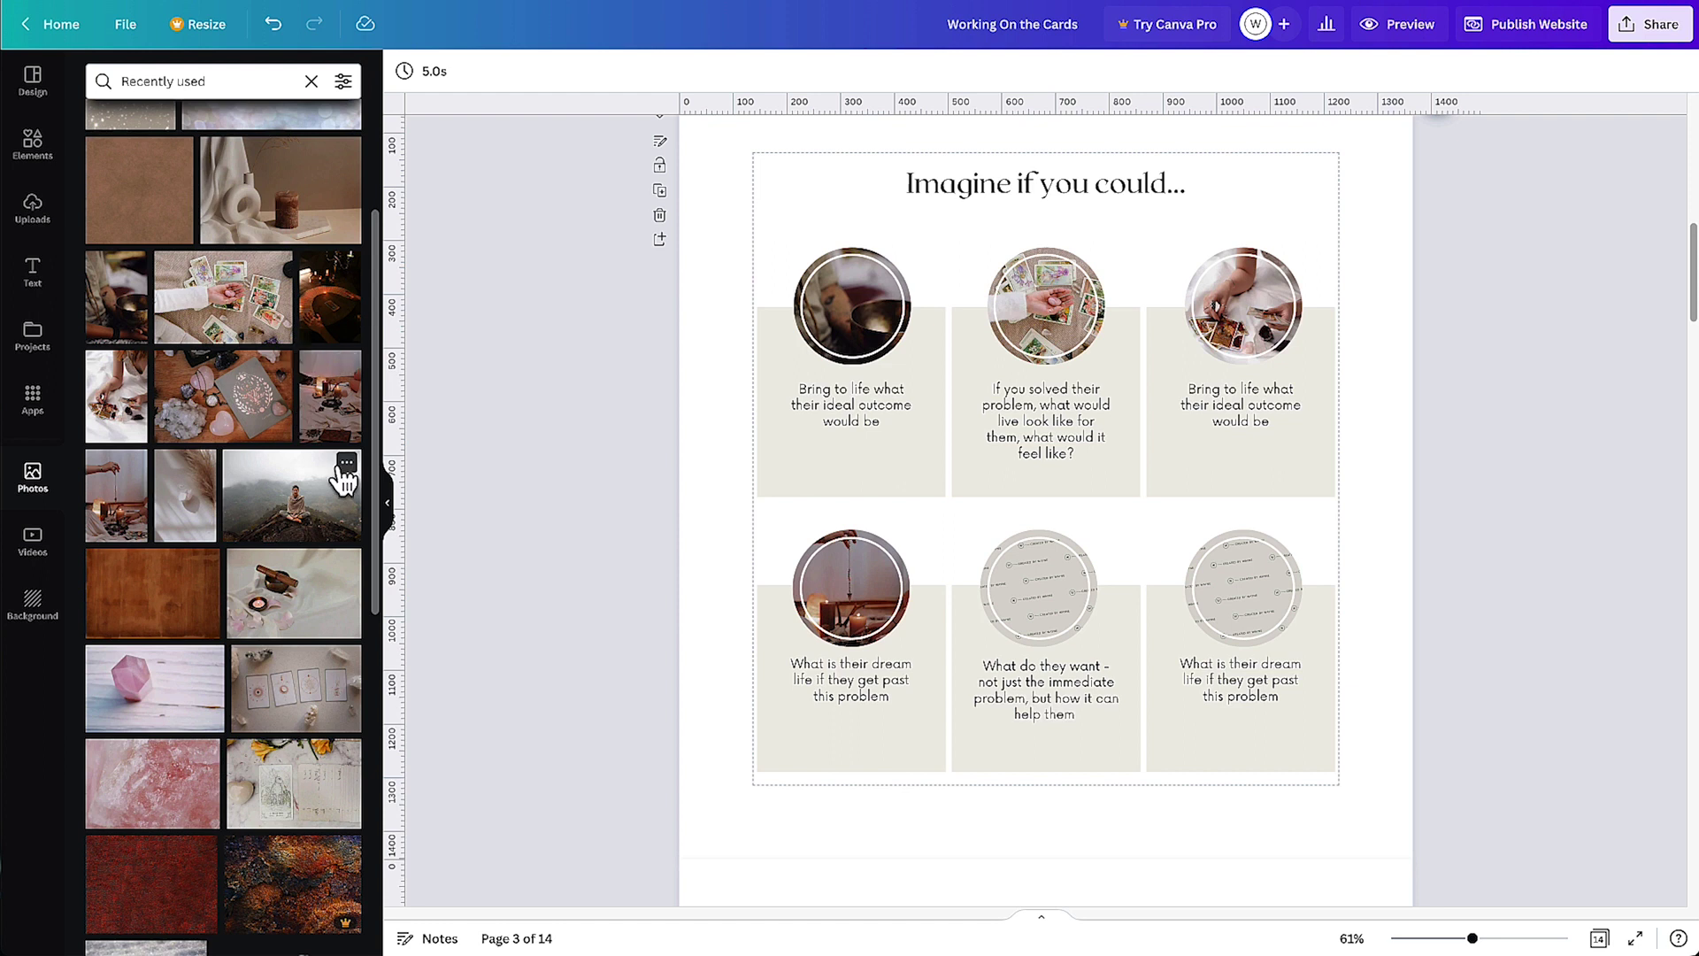
left_click_drag(349, 405, 1051, 556)
left_click_drag(326, 709, 1198, 588)
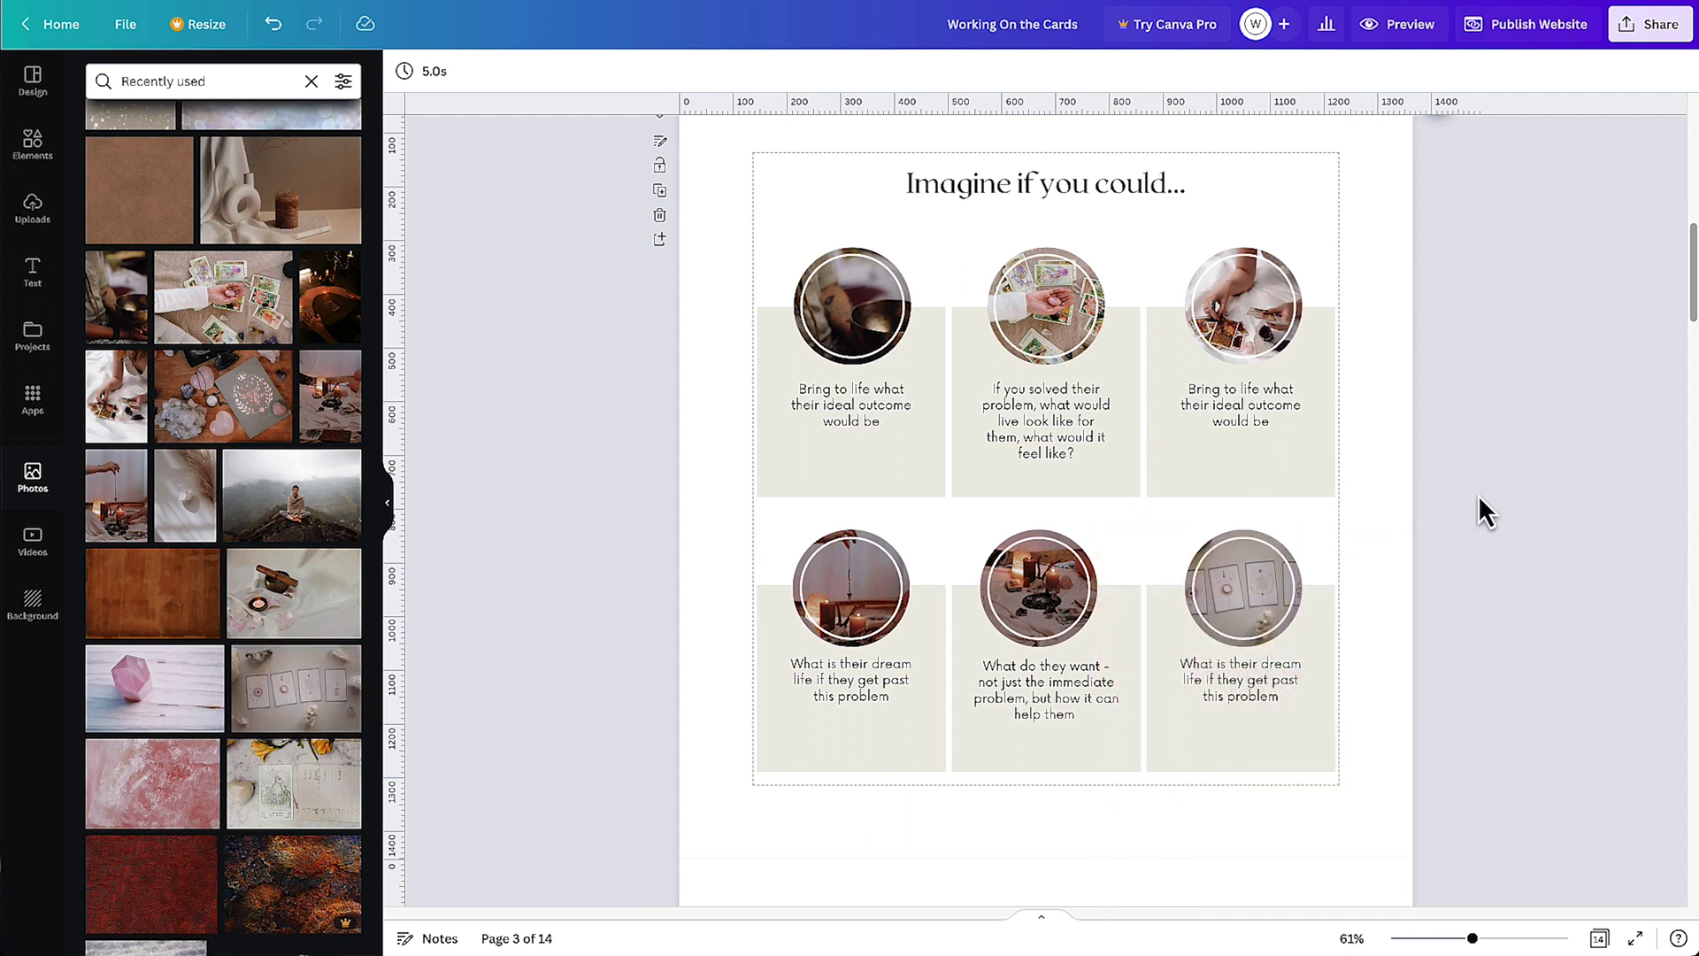
Review the restyled "Imagine if you could..." section, the "On the Cards" introduction, the enrollment banner and the fast acting bonus section
scroll(1422, 500, "down", 2)
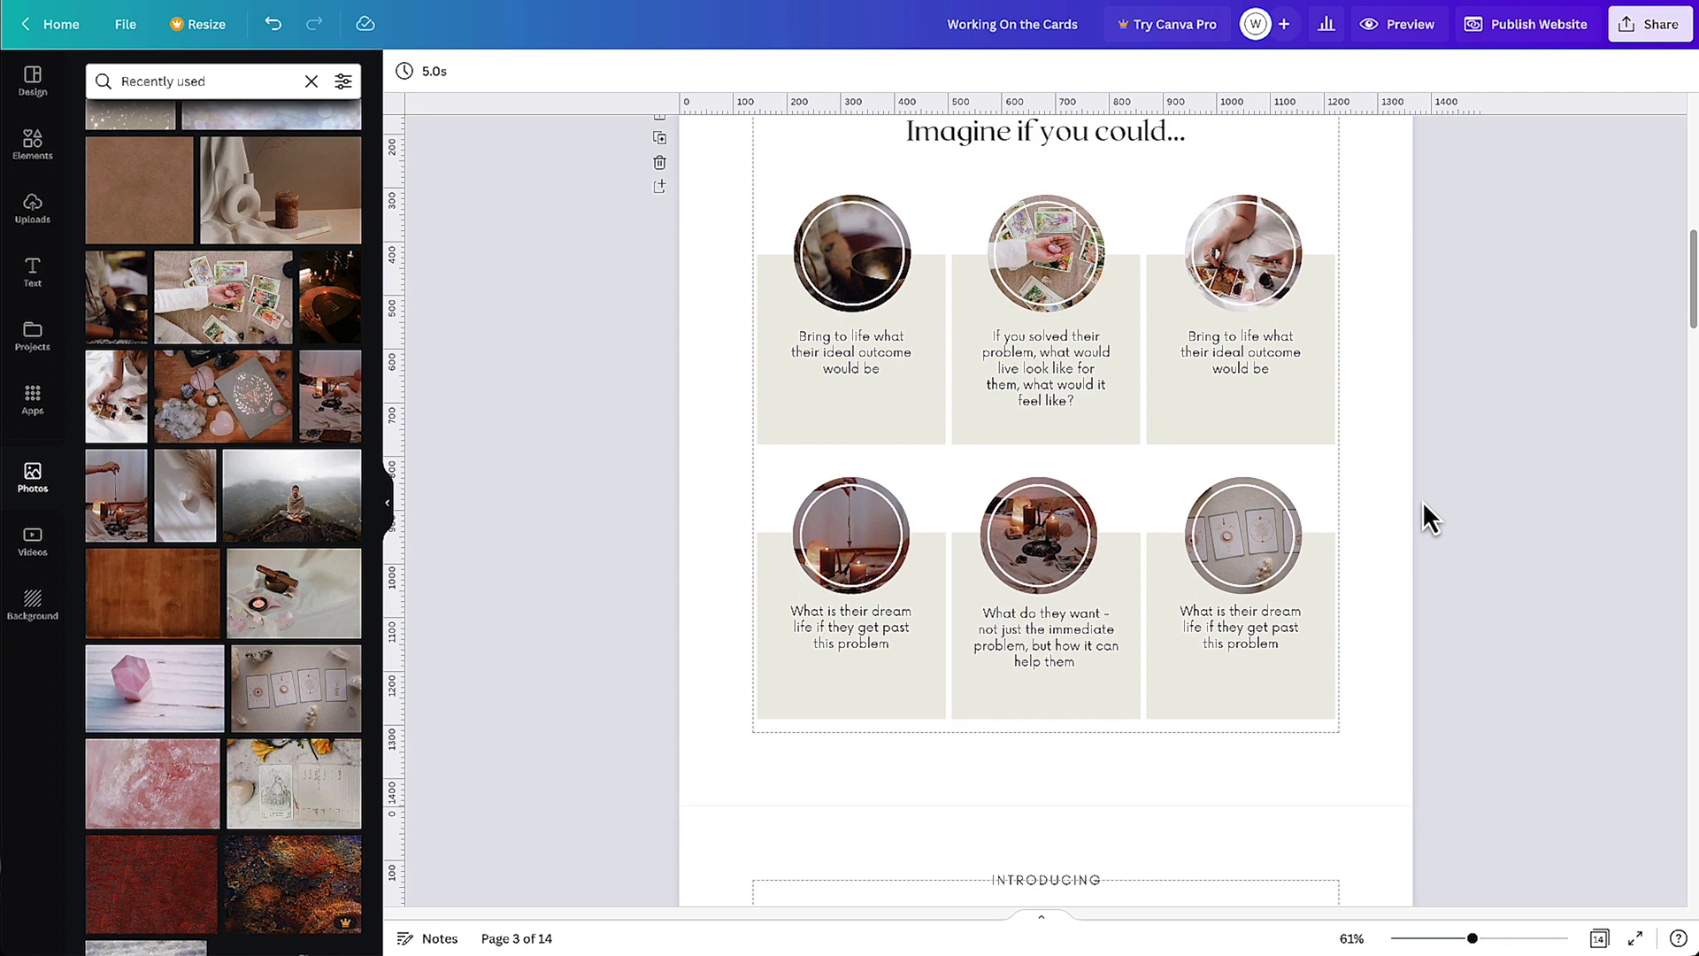
scroll(1318, 547, "up", 3)
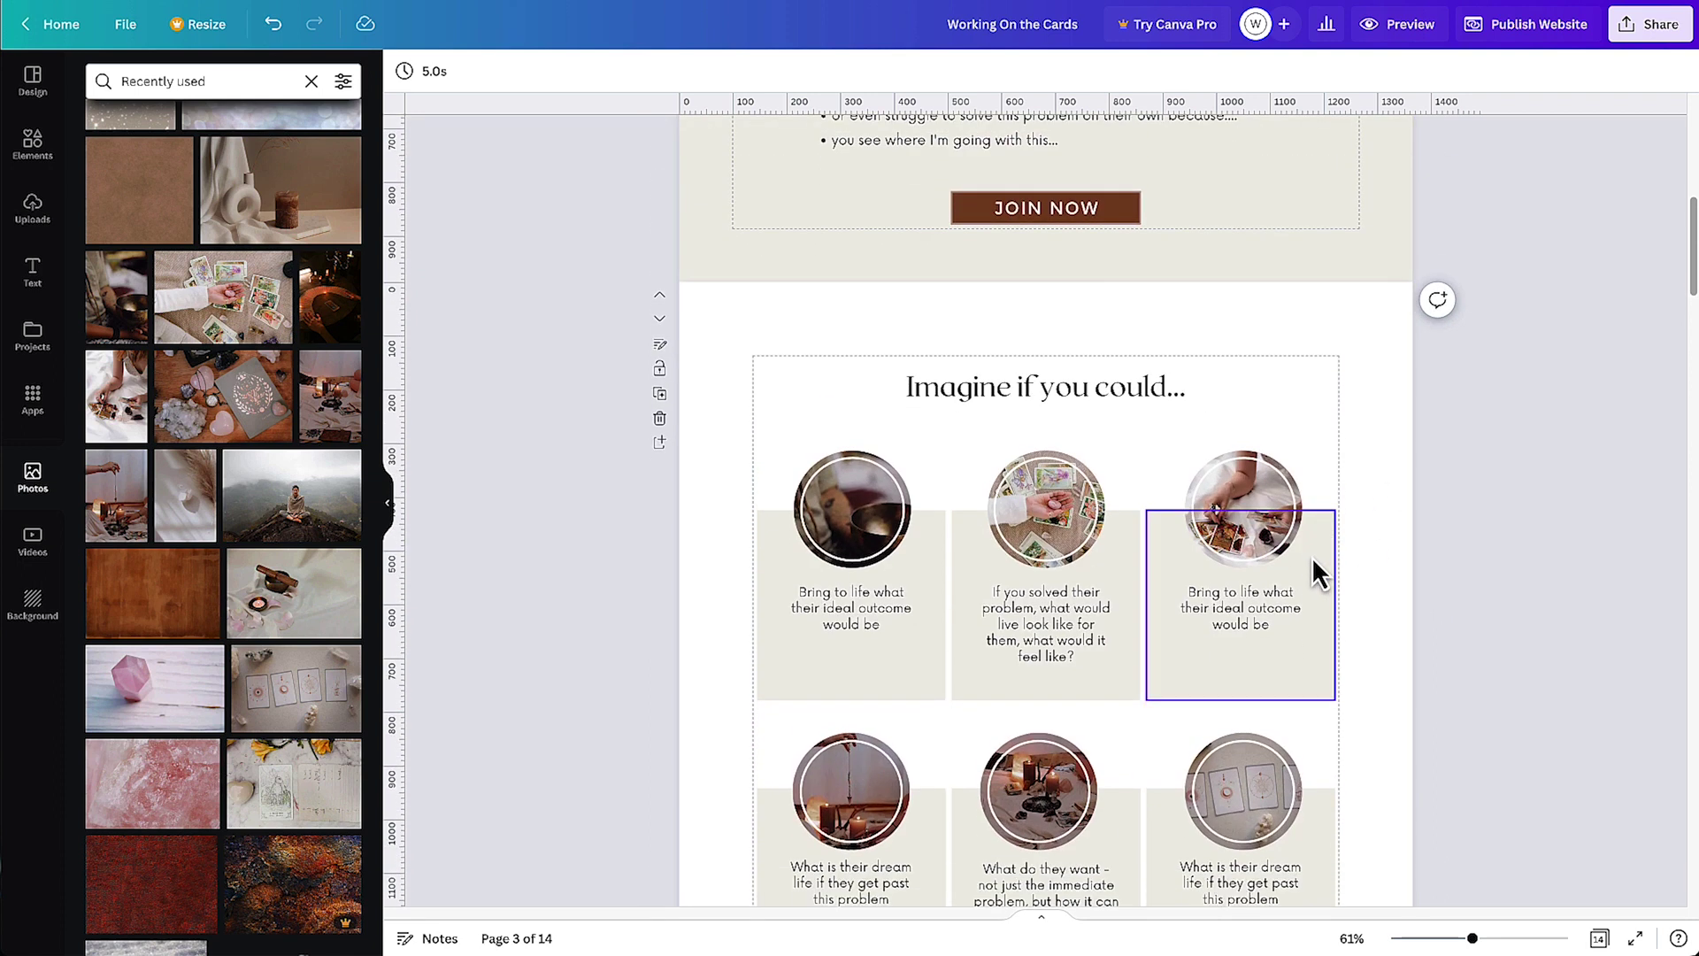
scroll(1311, 556, "up", 6)
scroll(1311, 557, "down", 6)
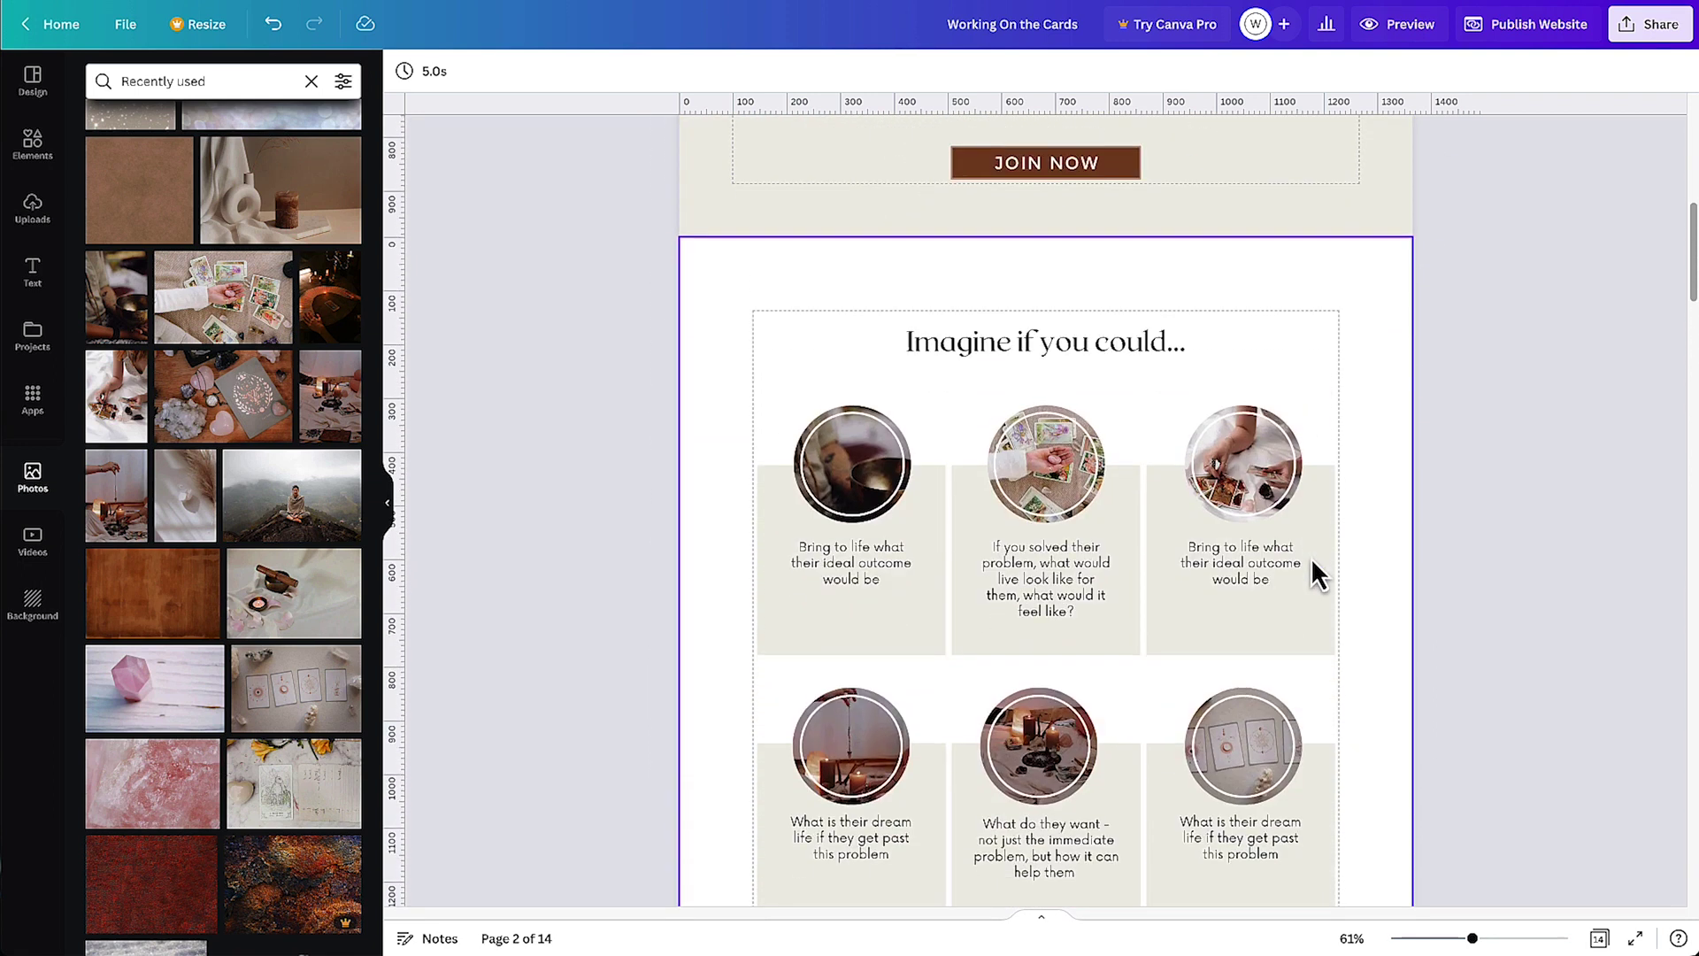
scroll(1313, 574, "down", 2)
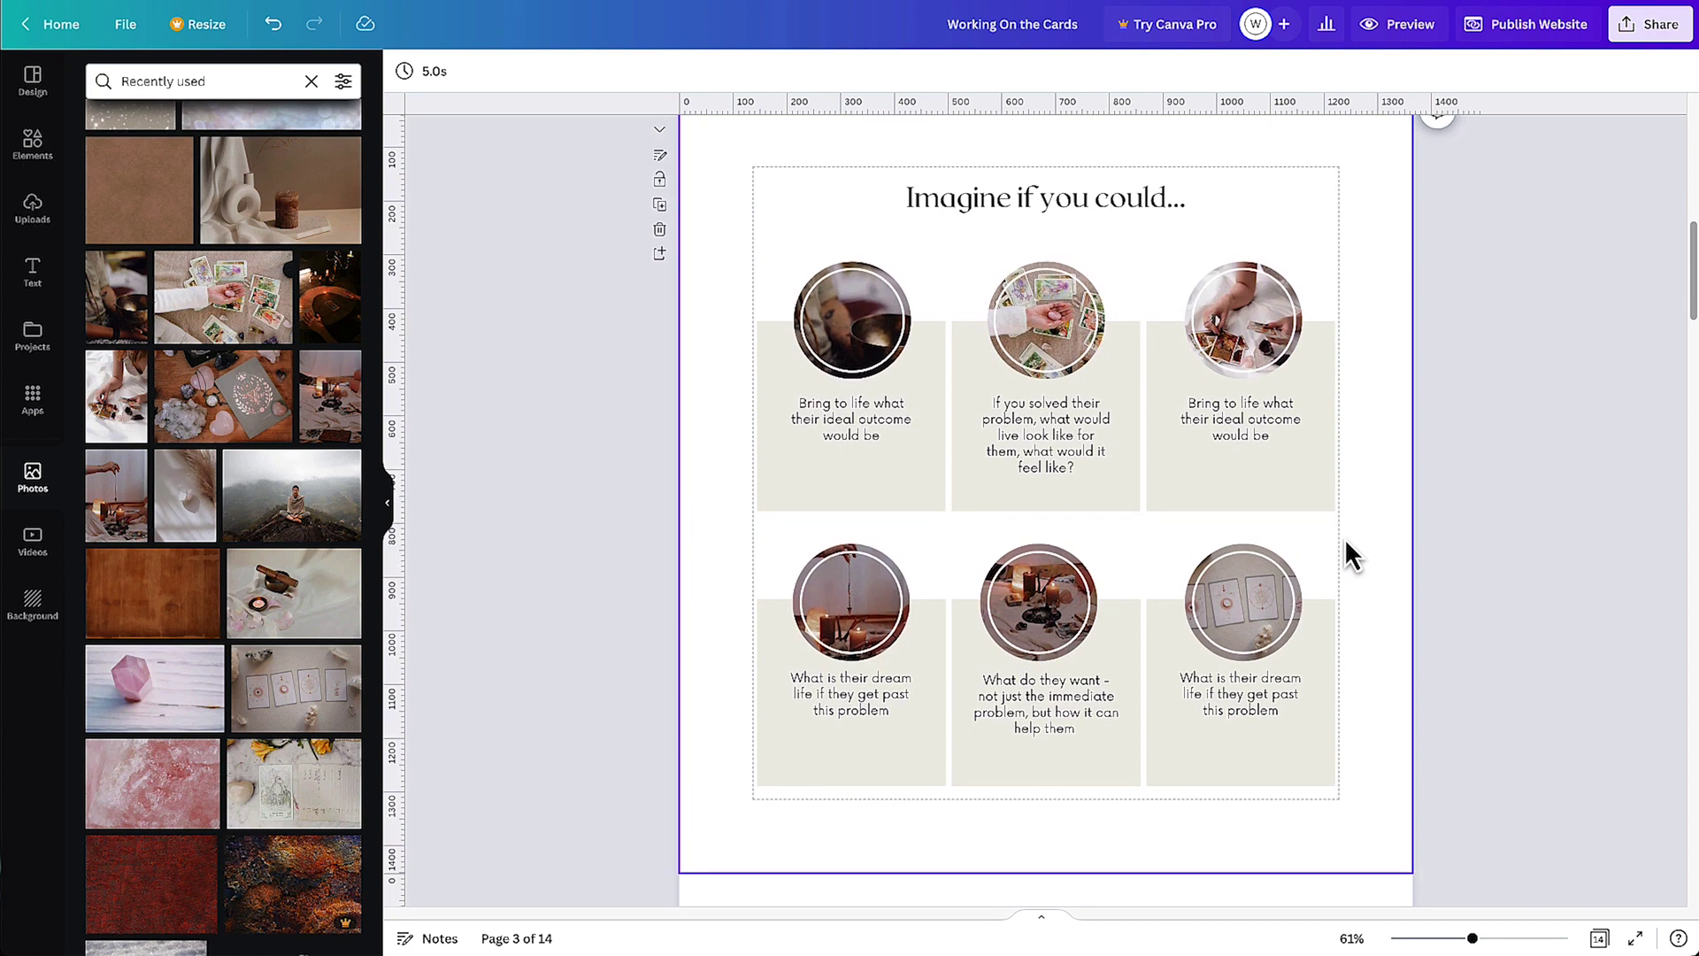
scroll(1346, 556, "down", 2)
scroll(1345, 543, "down", 10)
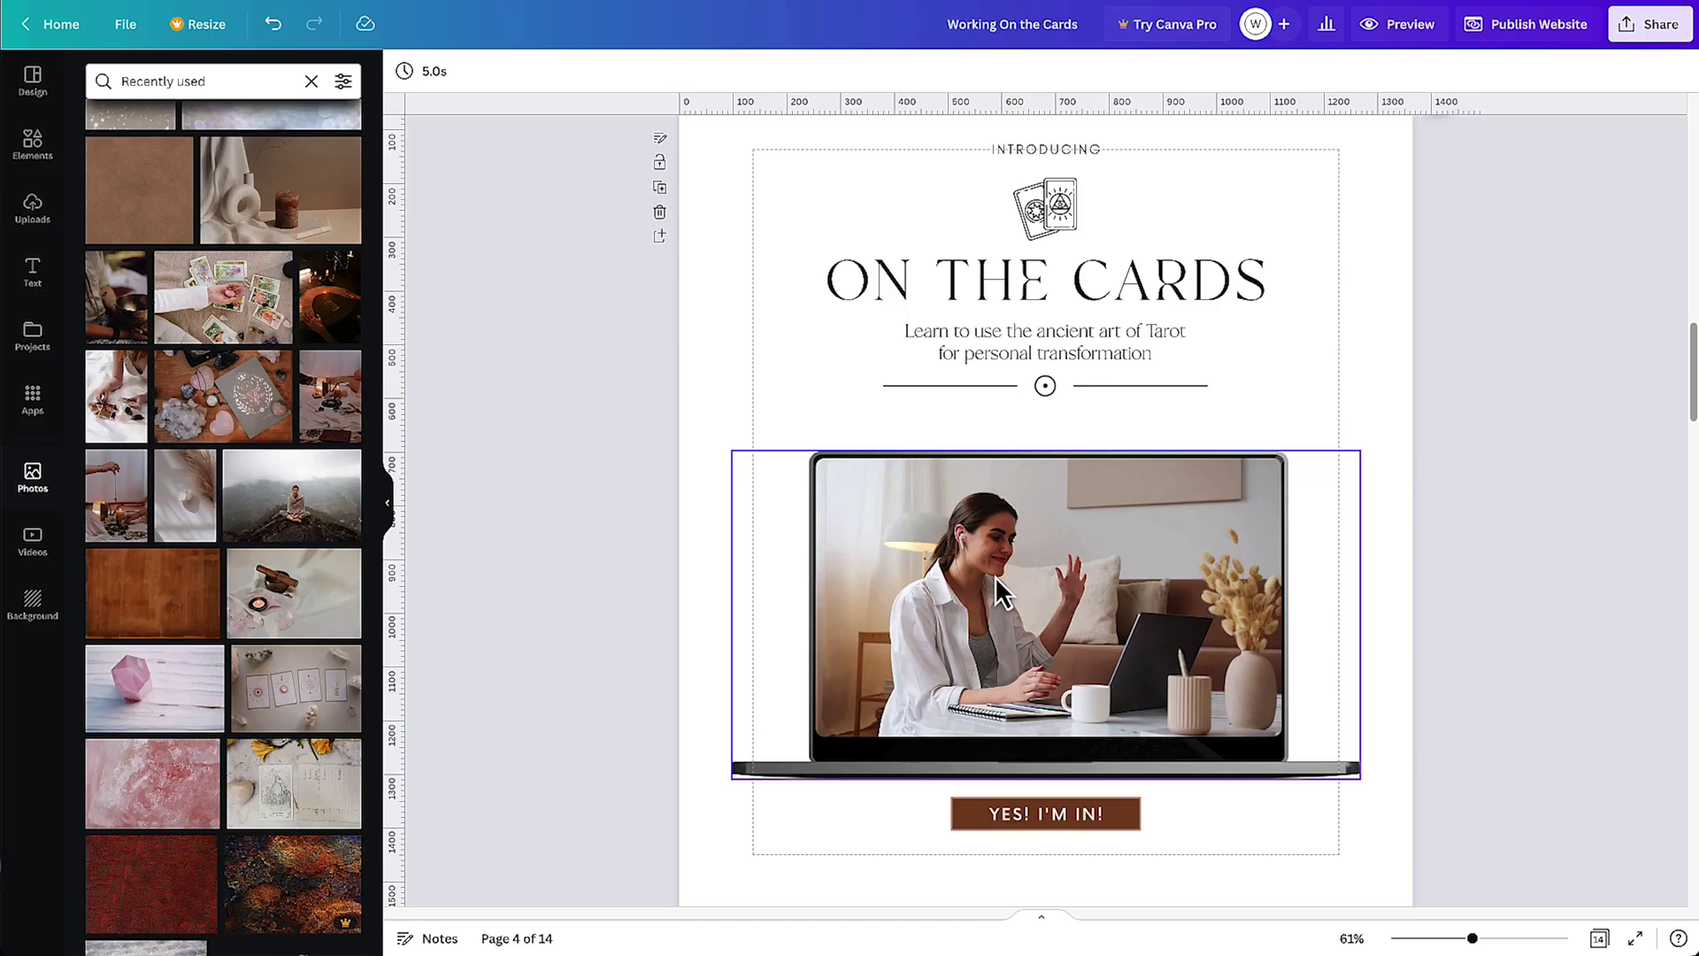
scroll(942, 543, "down", 5)
scroll(944, 546, "down", 1)
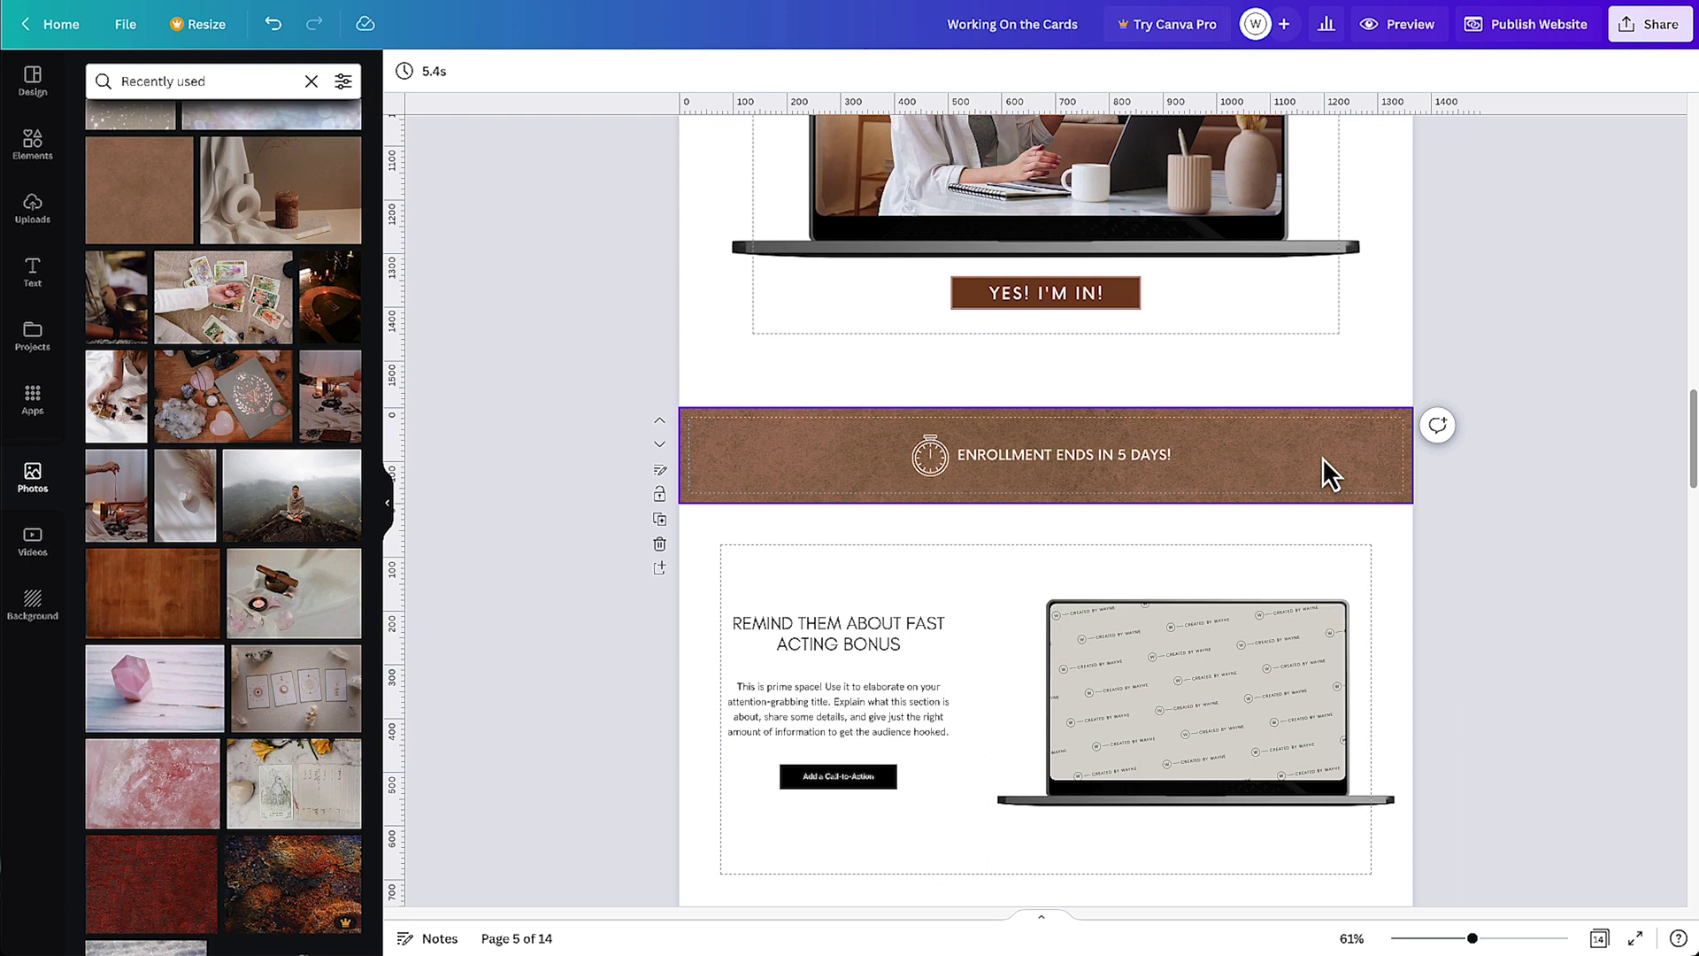
scroll(1322, 469, "down", 3)
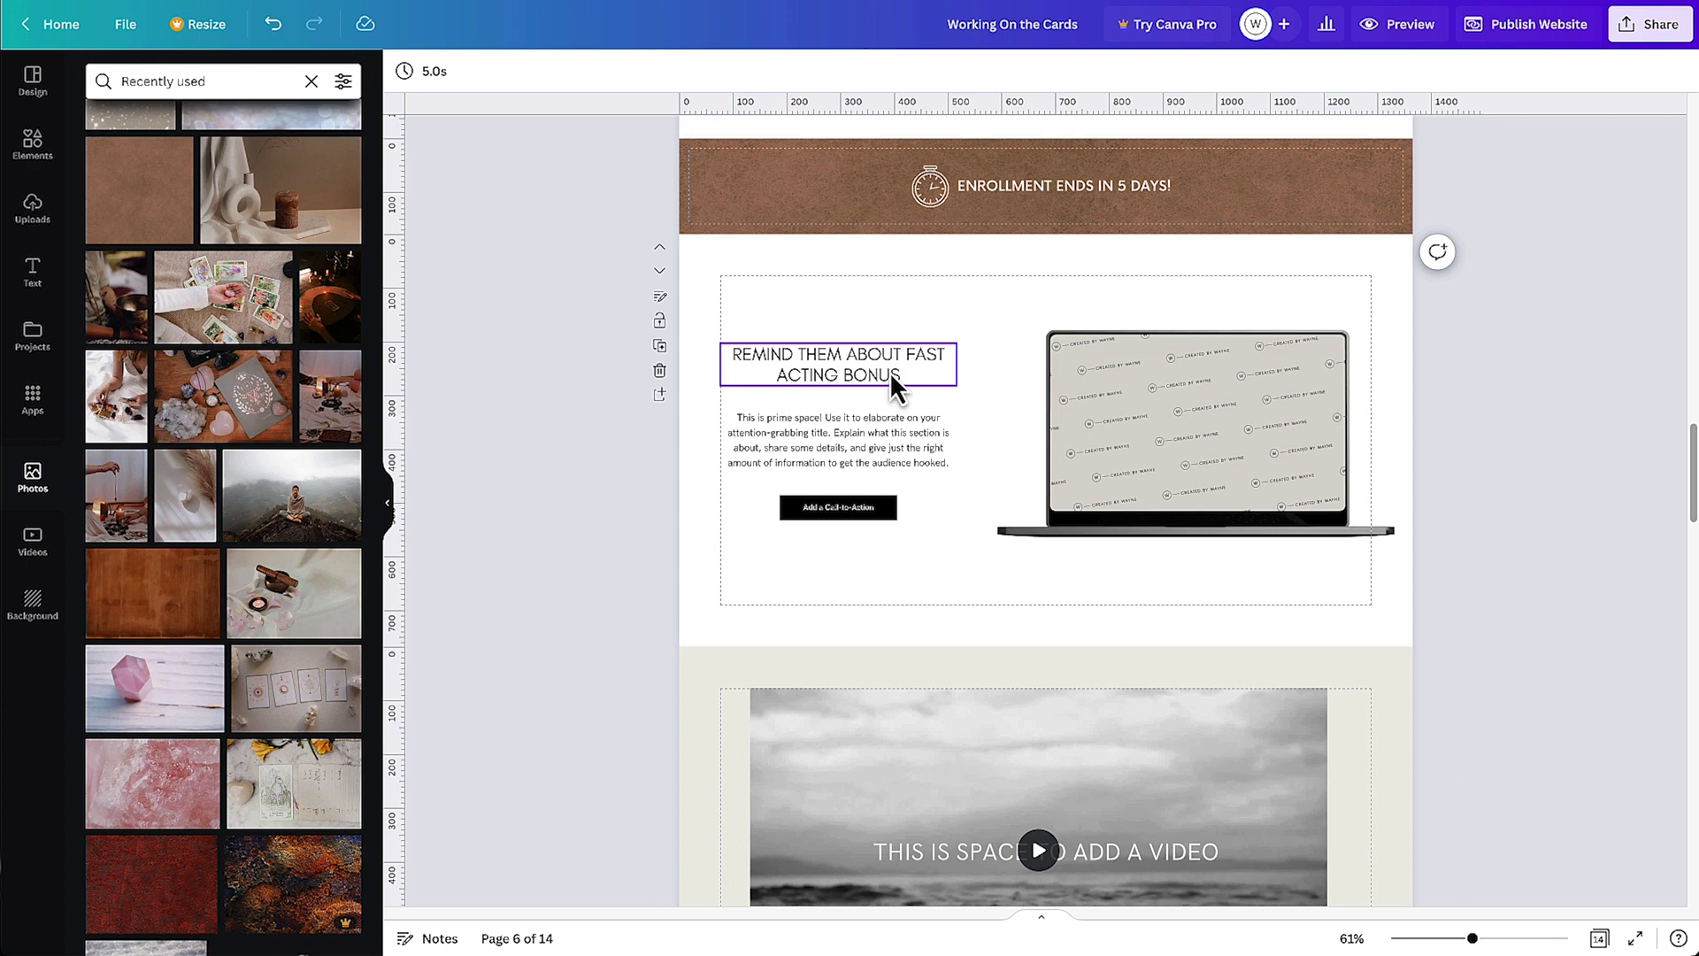
Add a page after the fast acting bonus section and apply the Mockup layout with text on the left and a phone on the right
left_click(931, 611)
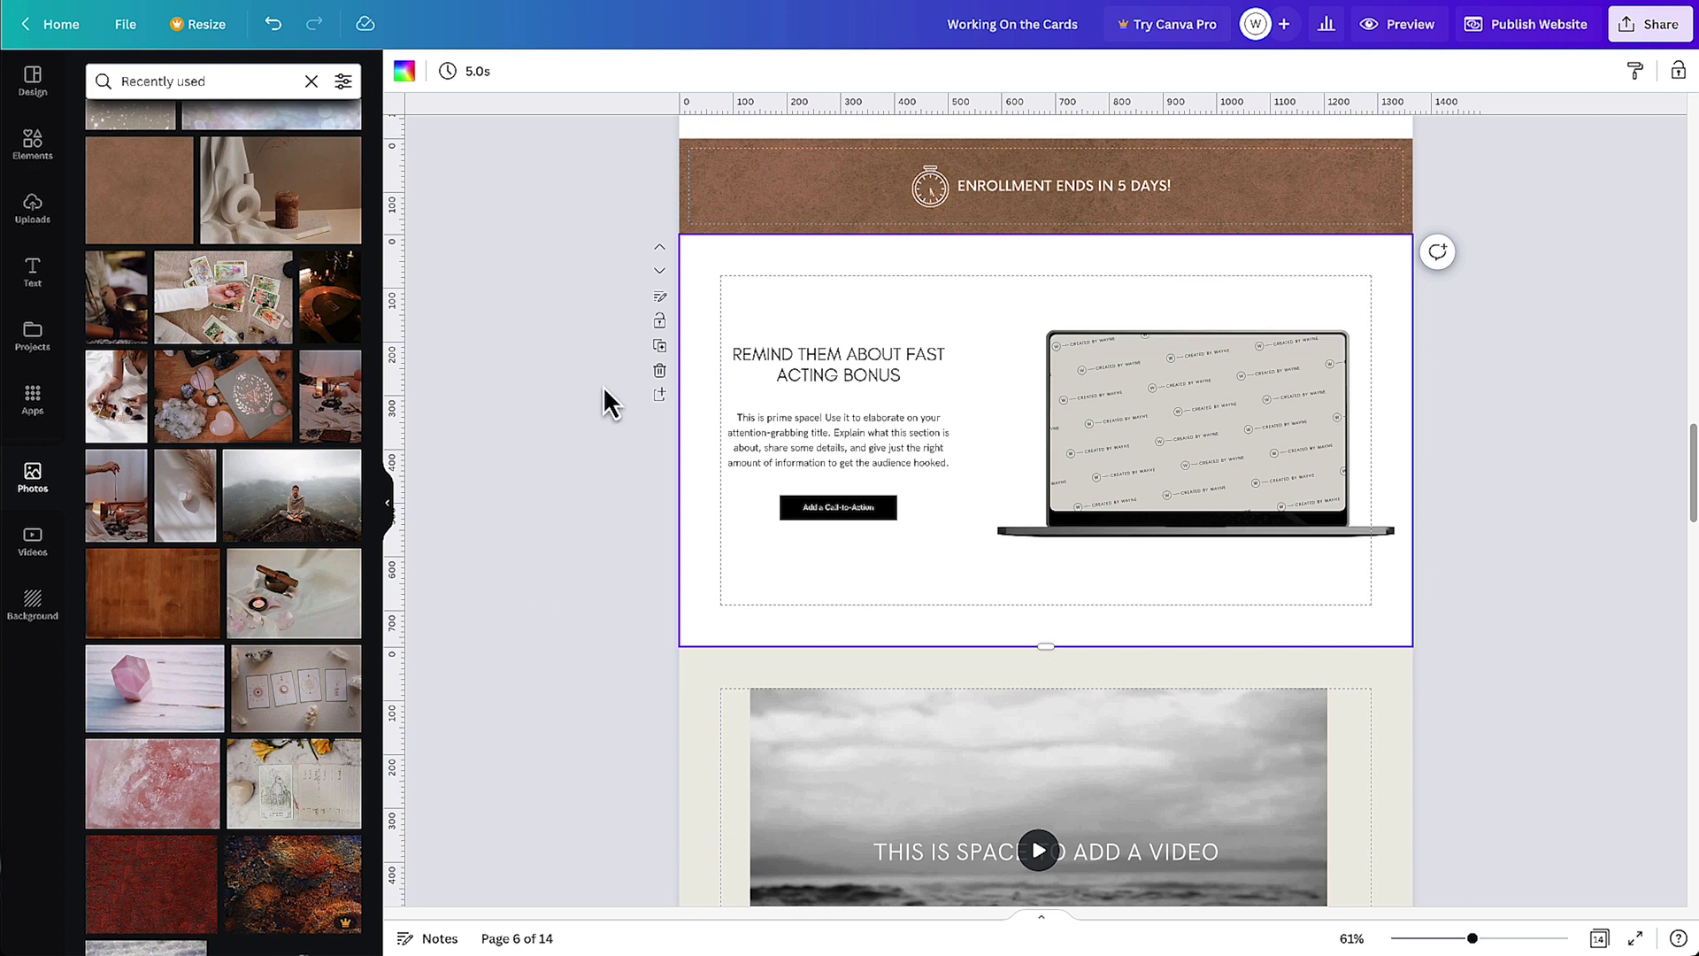
left_click(659, 394)
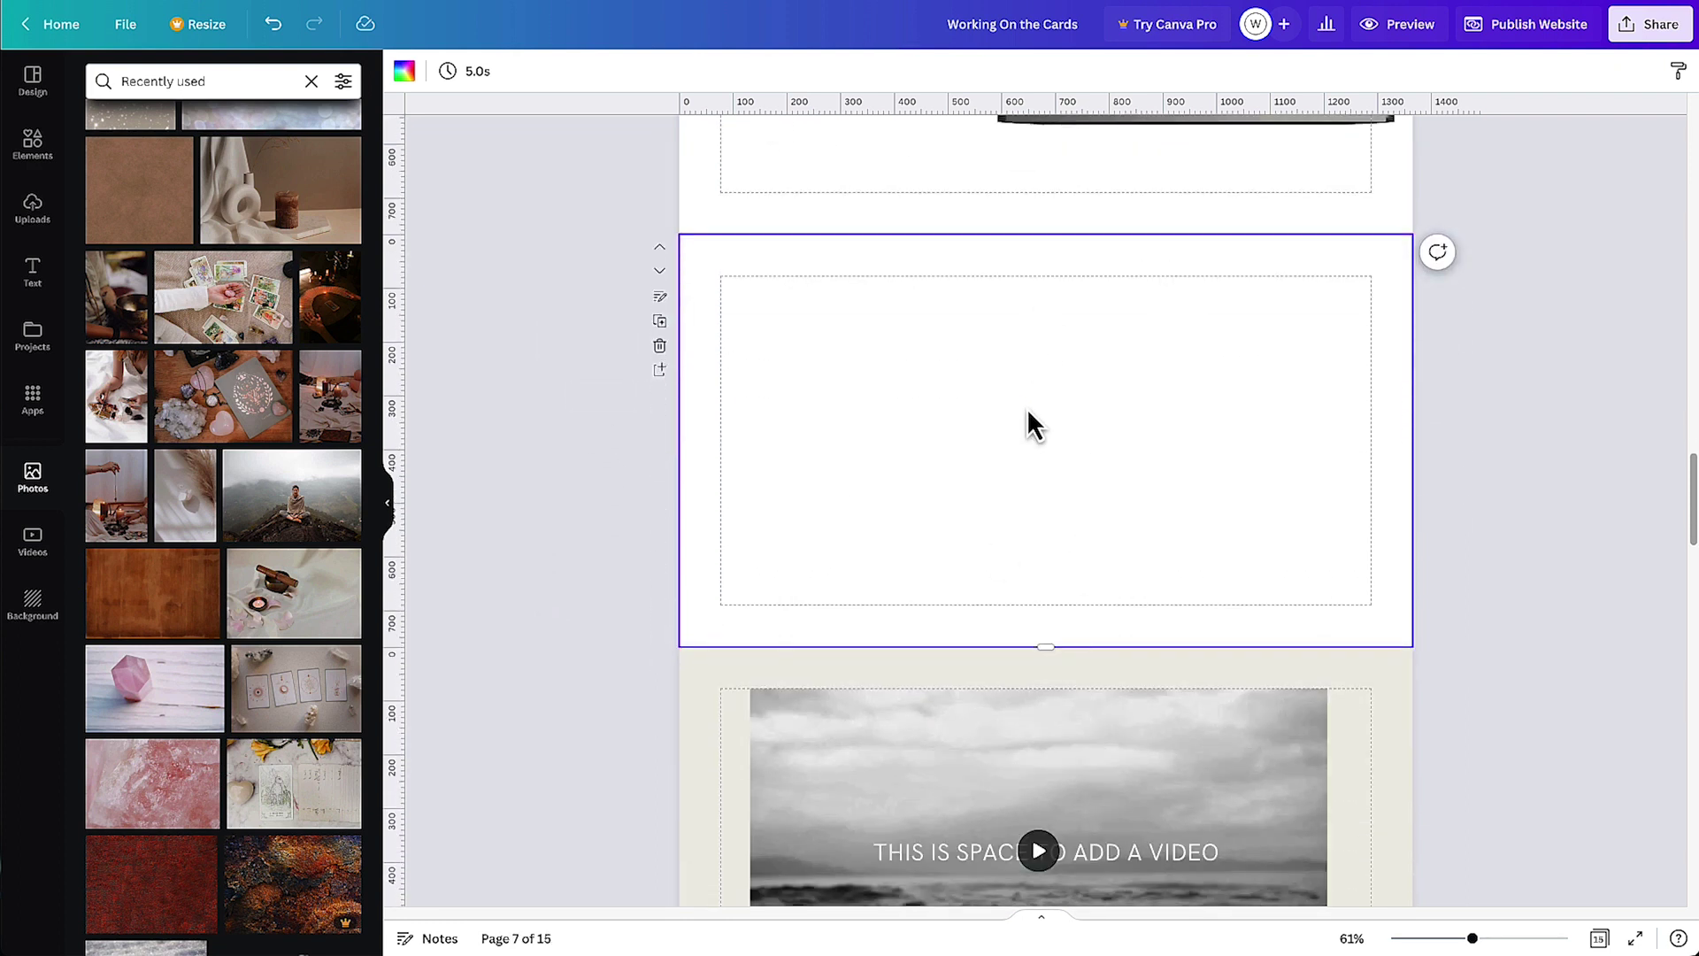
left_click(33, 81)
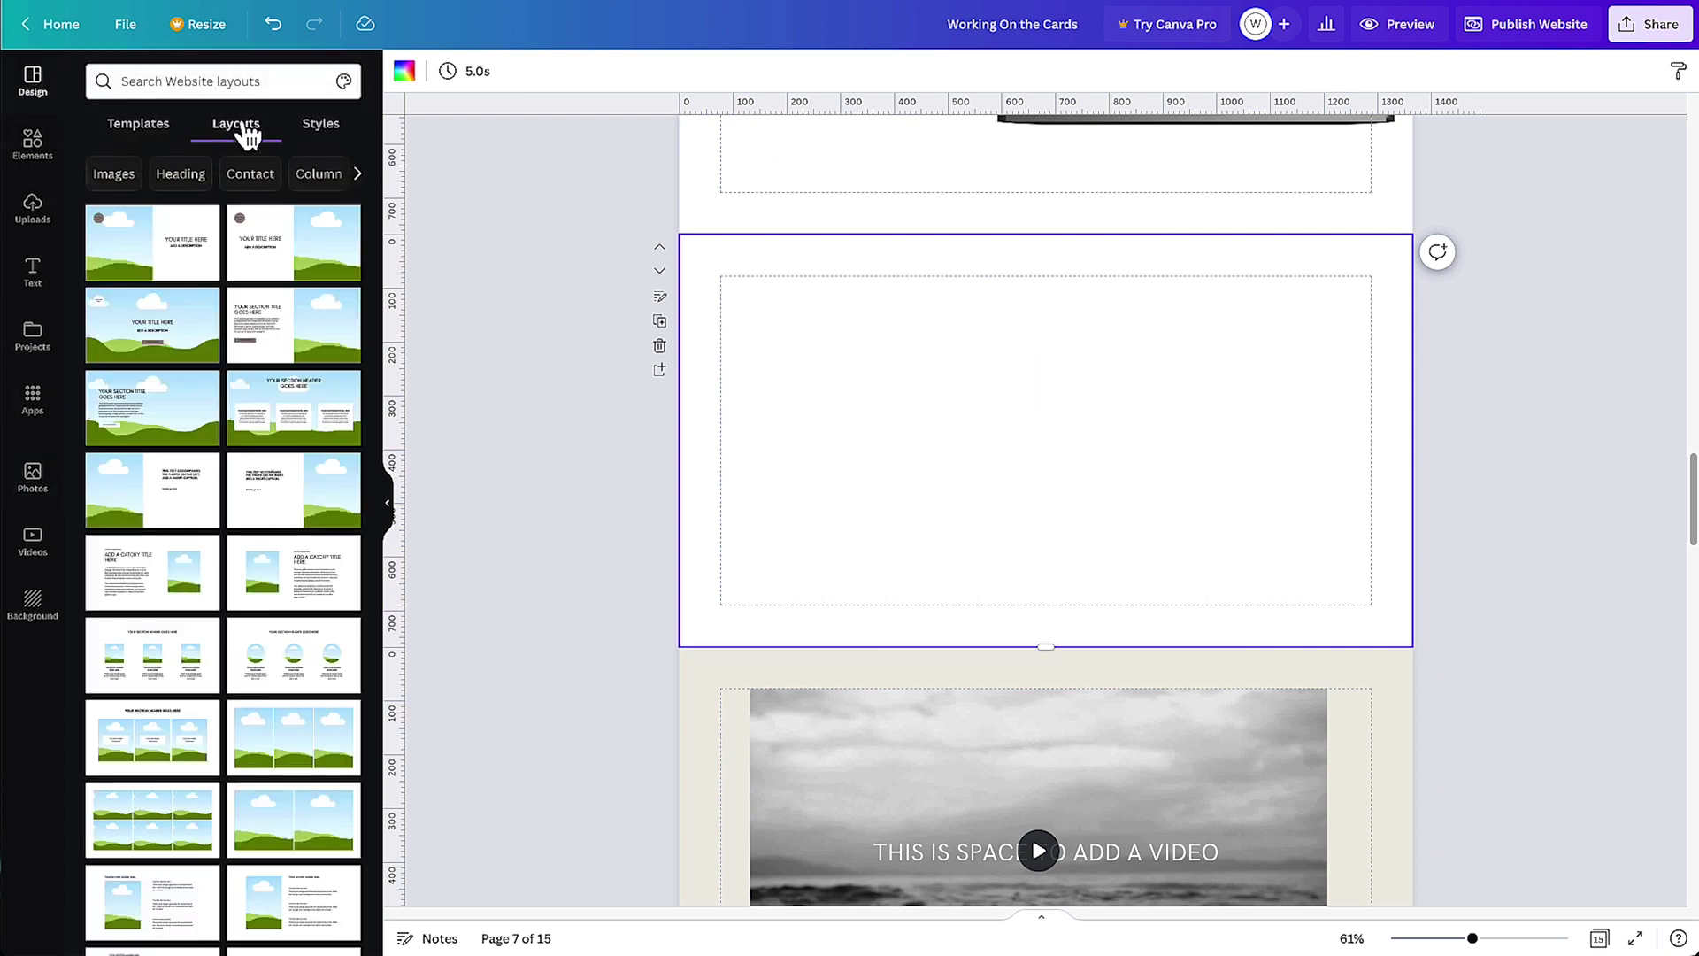
scroll(367, 333, "down", 1)
left_click_drag(371, 322, 416, 228)
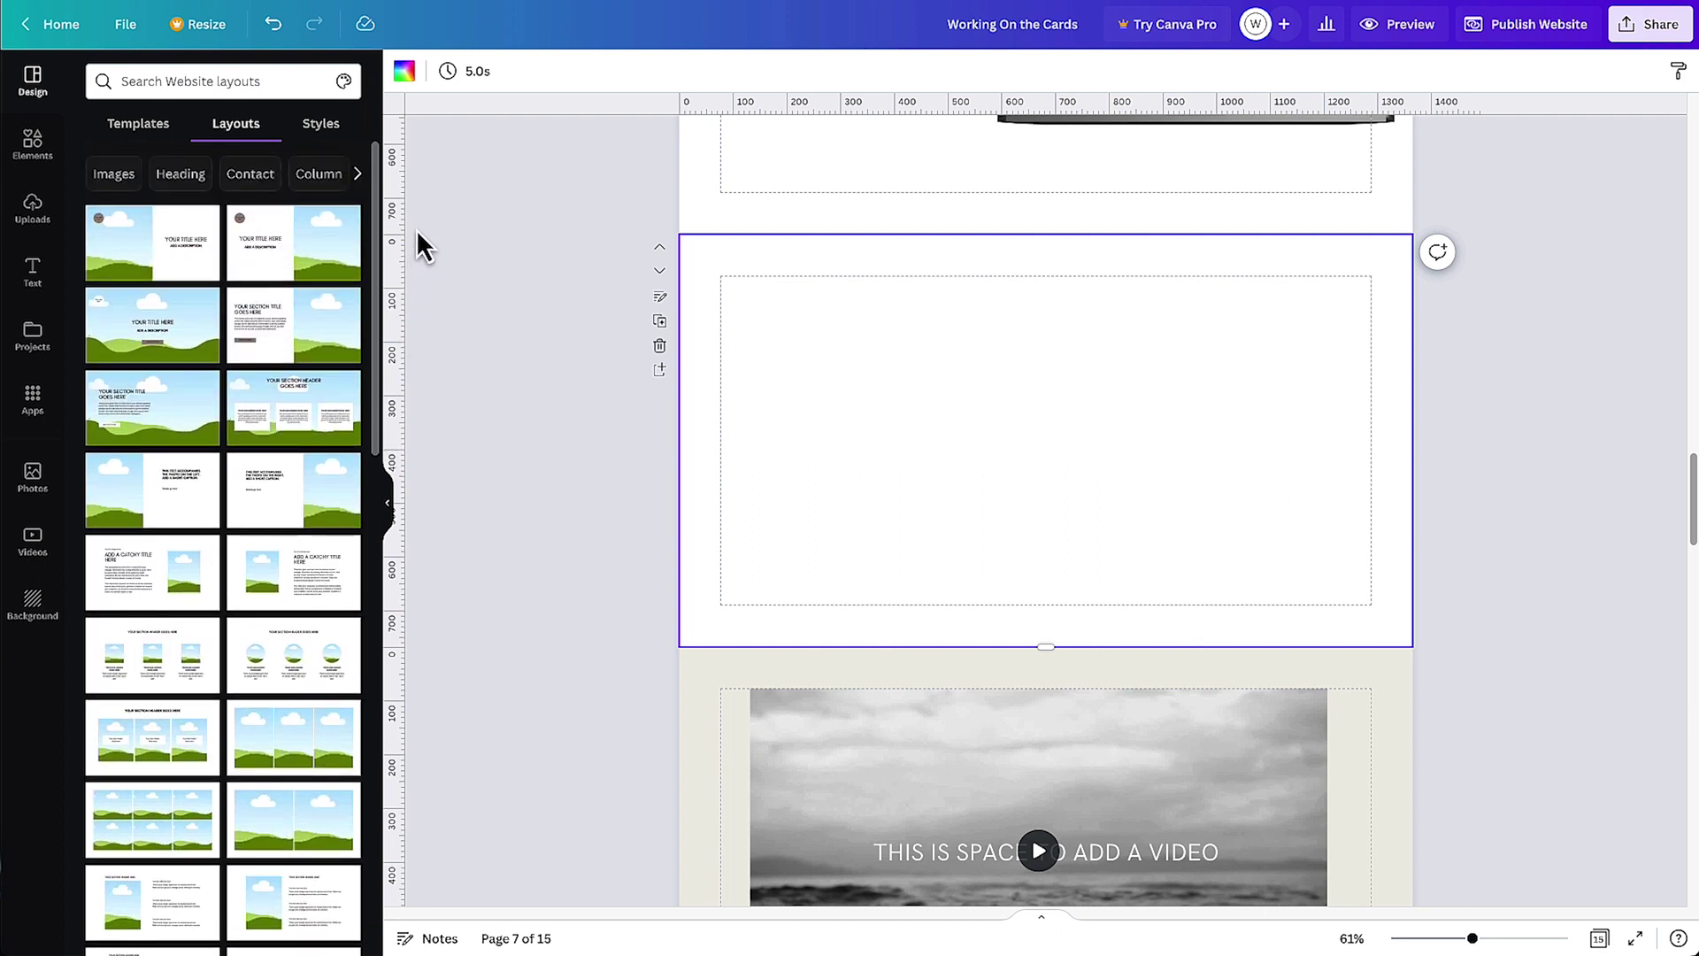
left_click(361, 175)
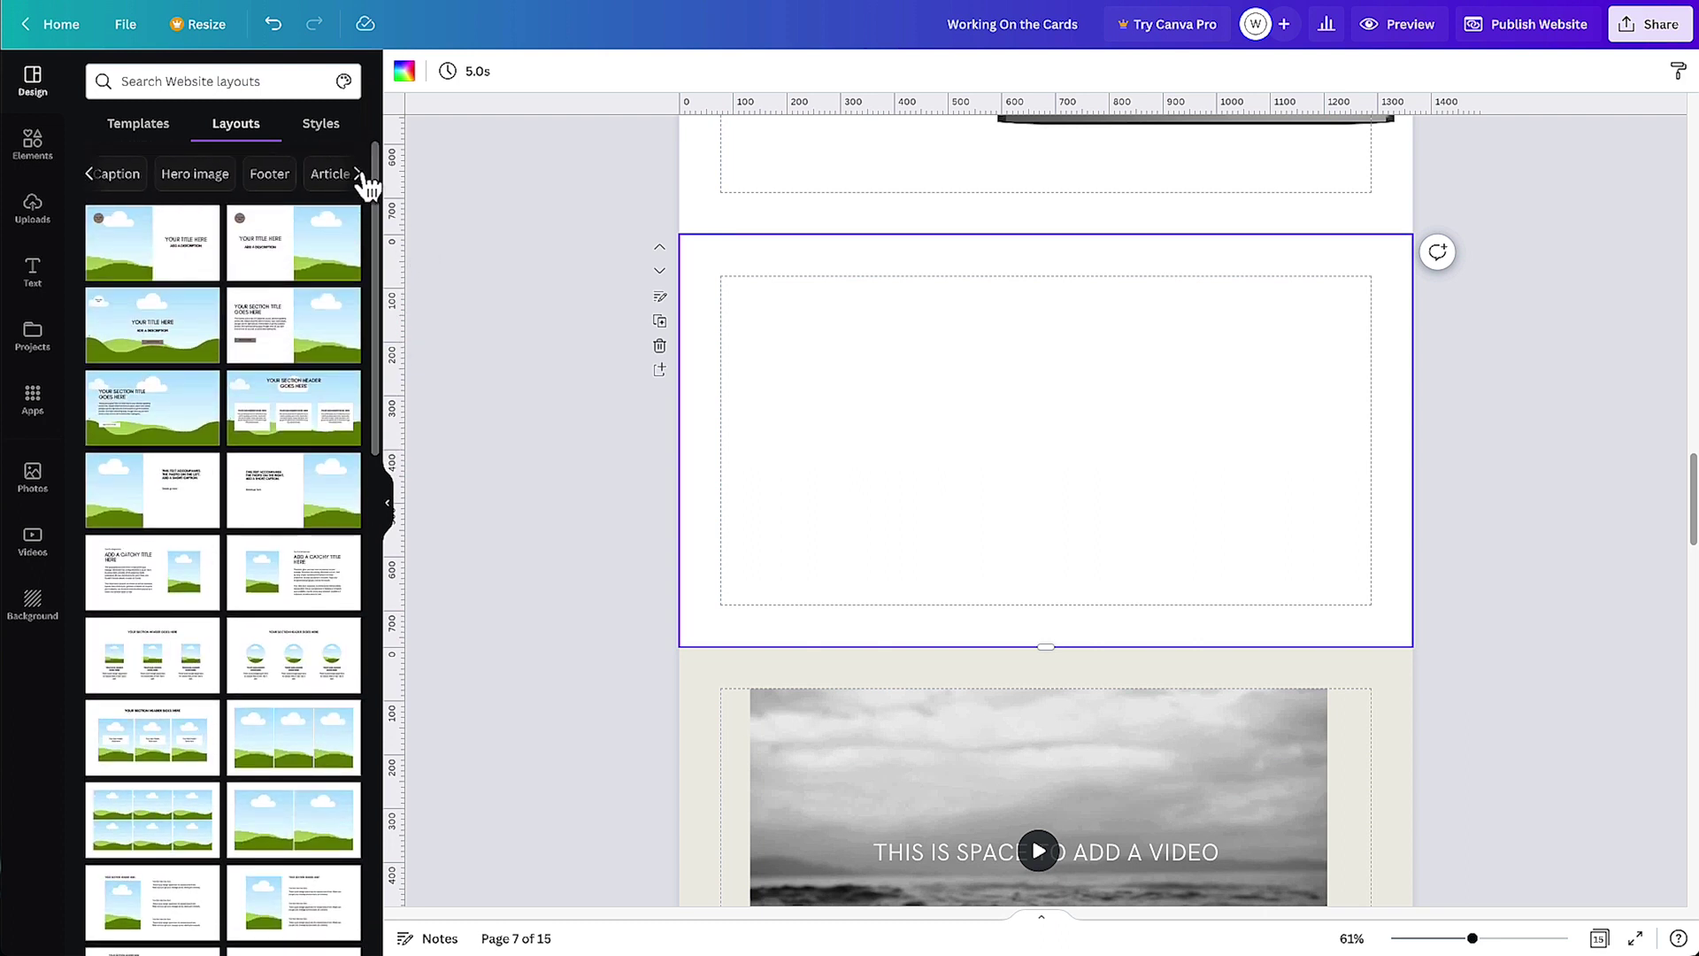
left_click(360, 174)
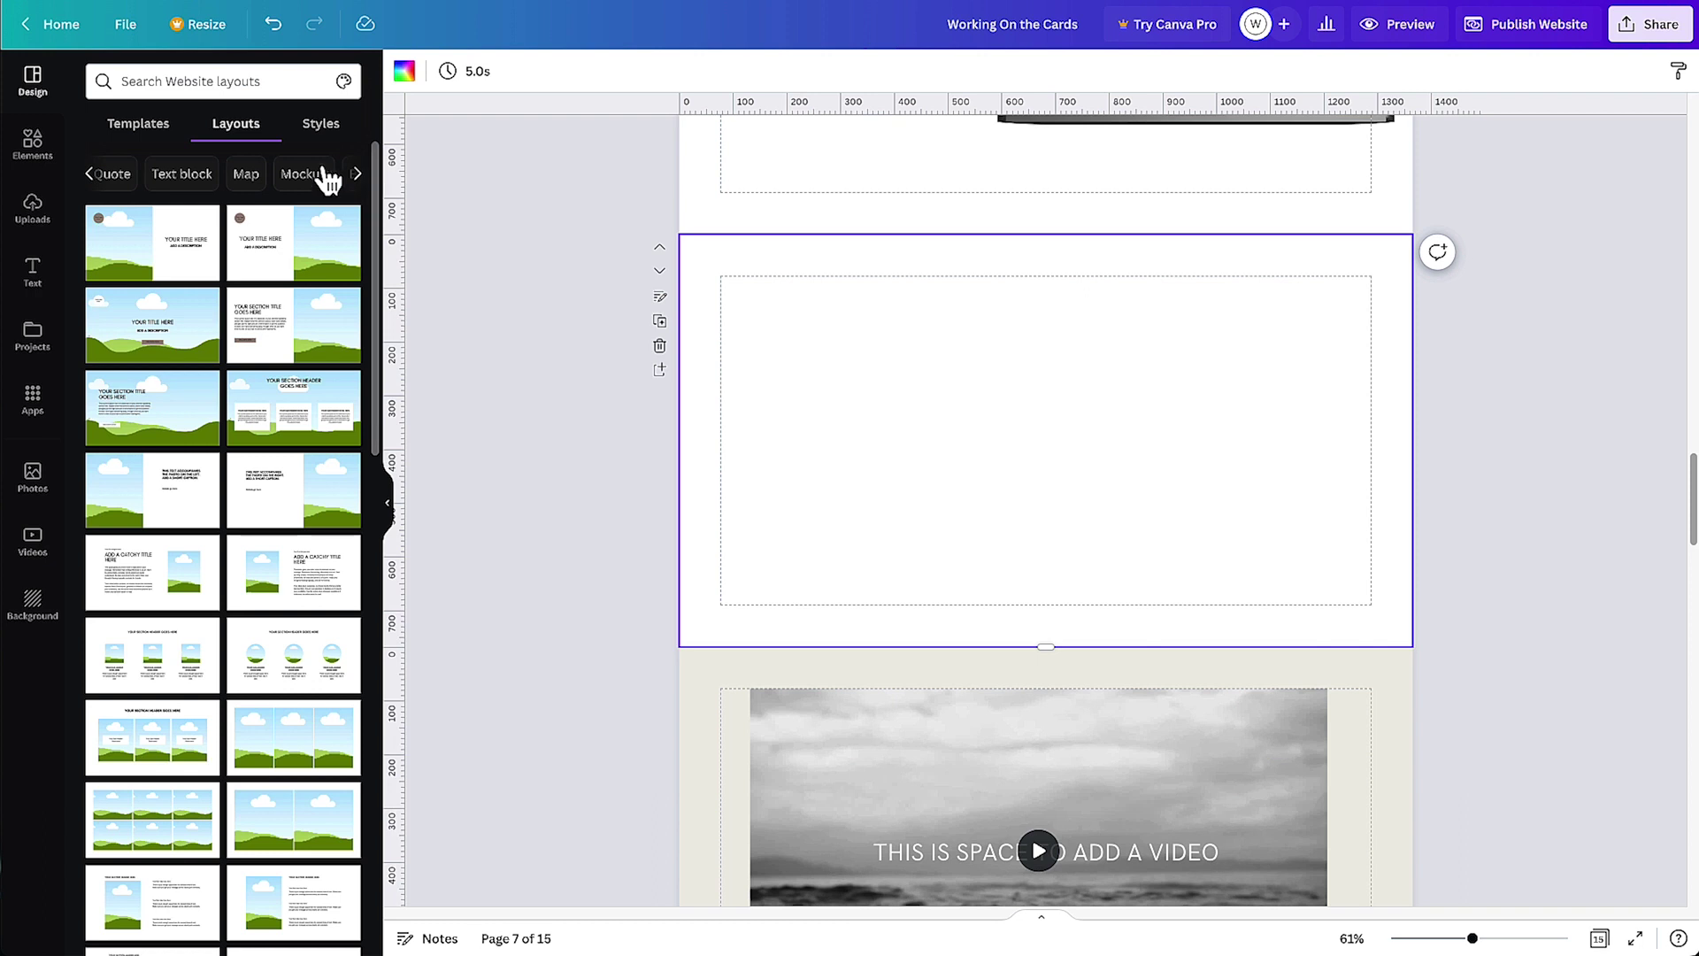
left_click(309, 177)
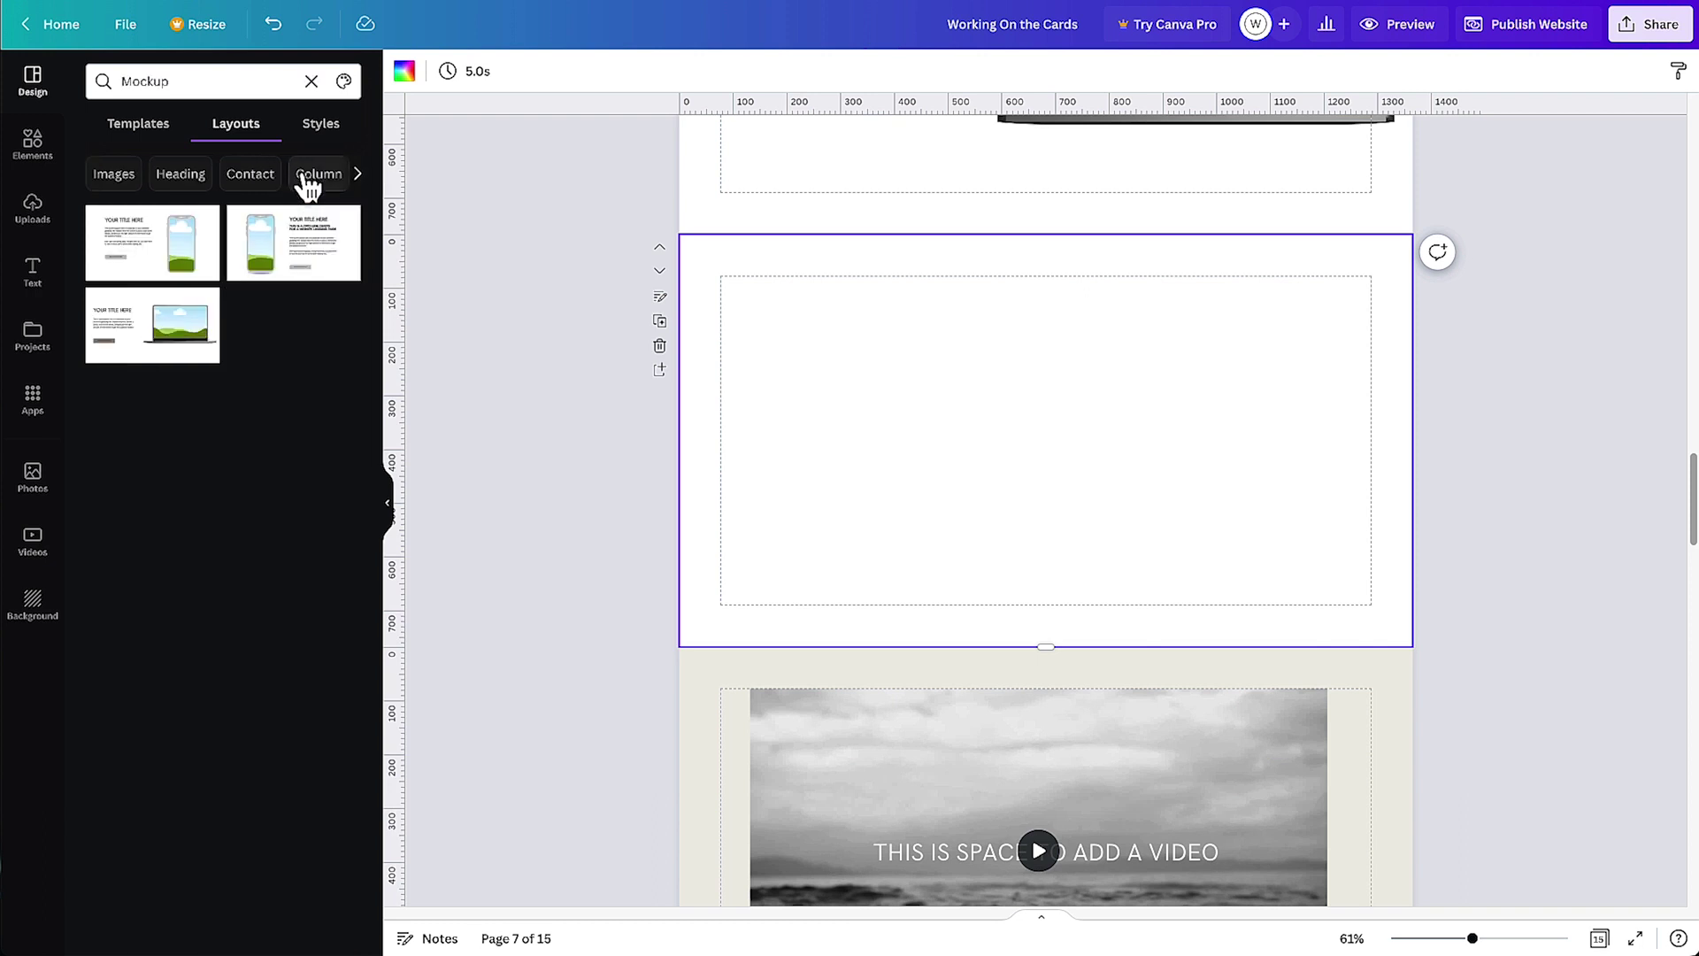
left_click(168, 261)
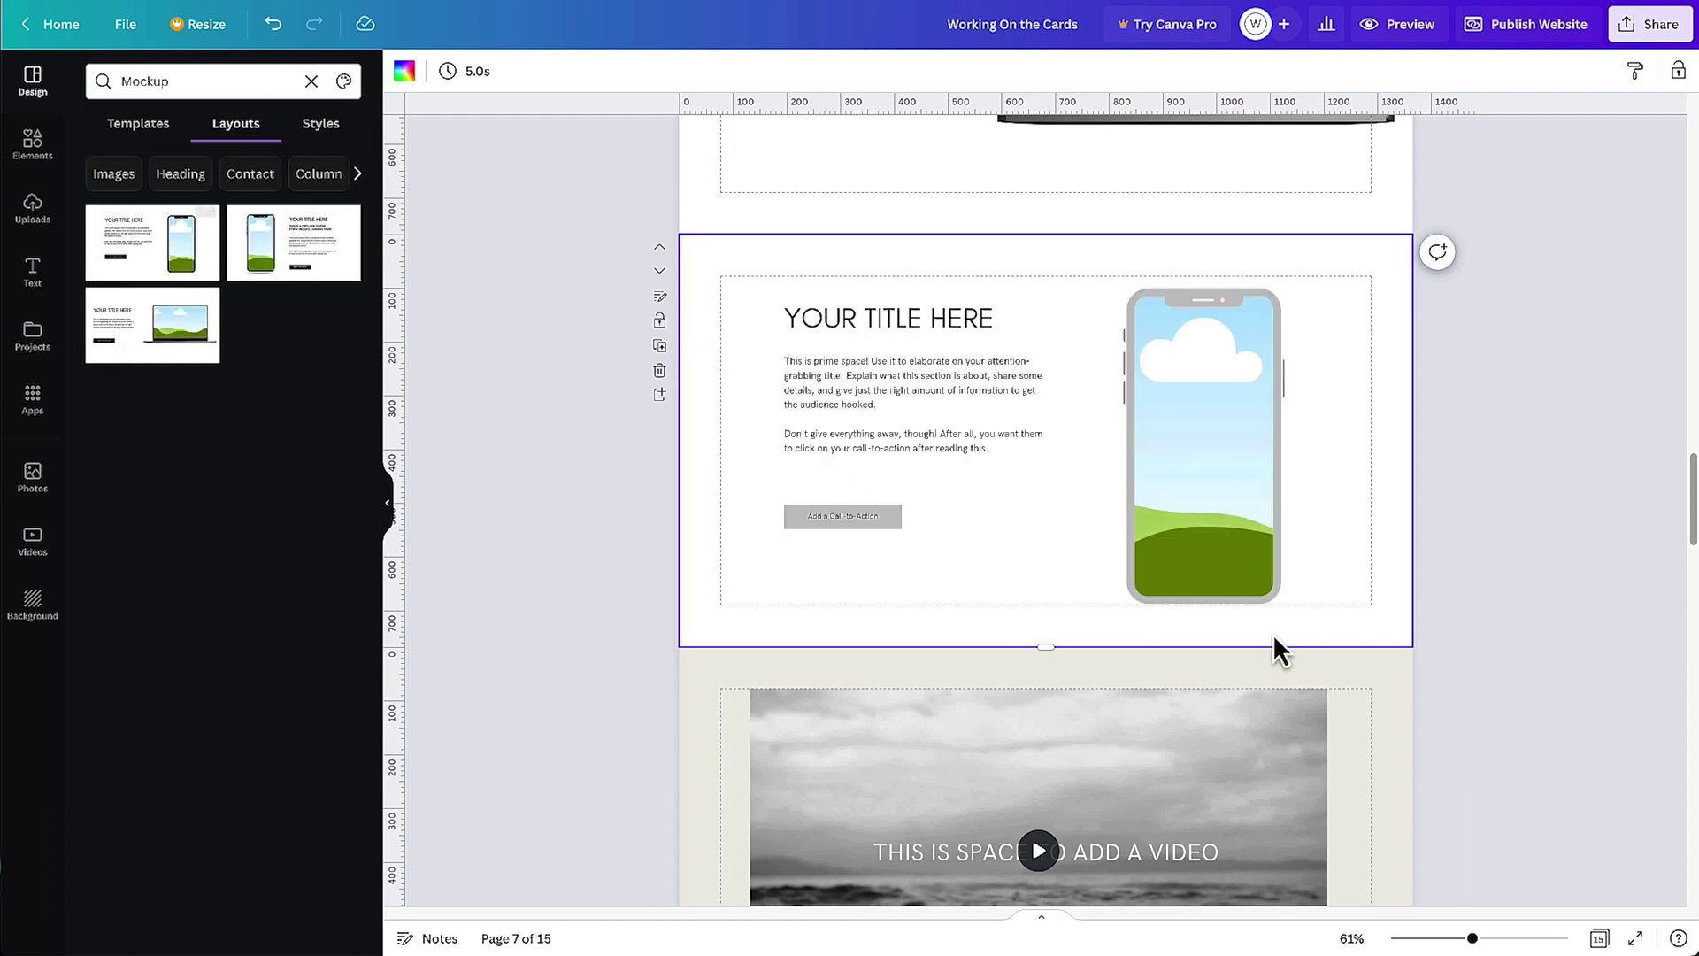
Delete the old fast acting bonus page with the laptop mockup
left_click(1442, 522)
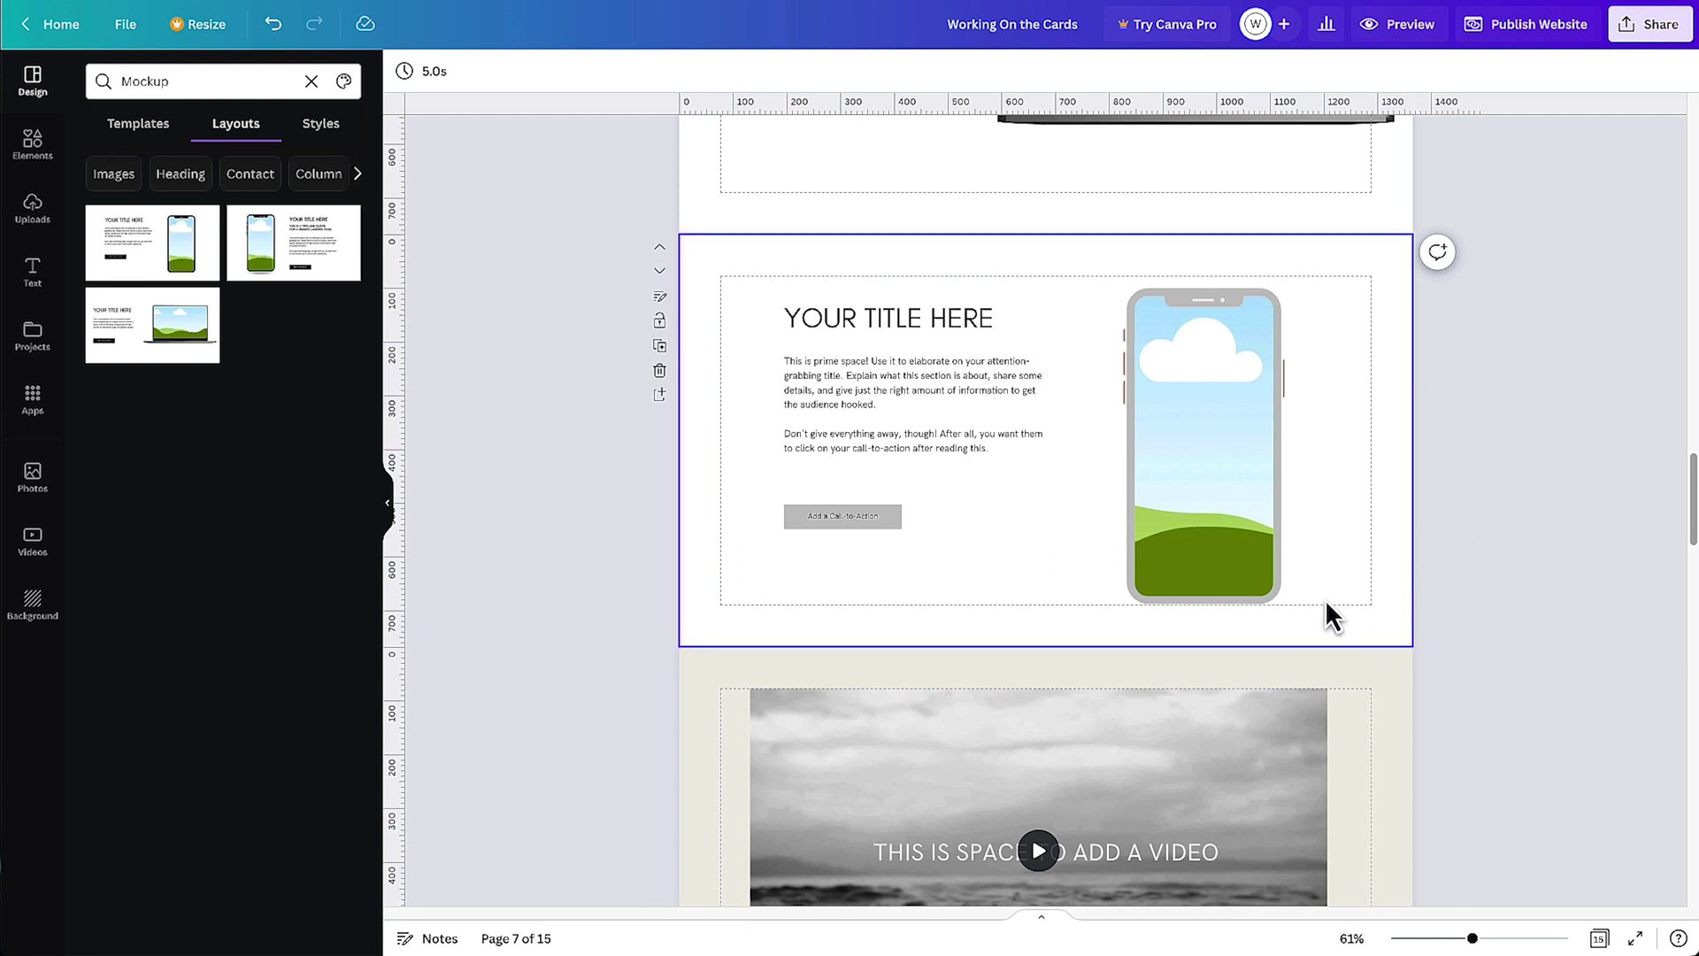
scroll(1323, 602, "up", 5)
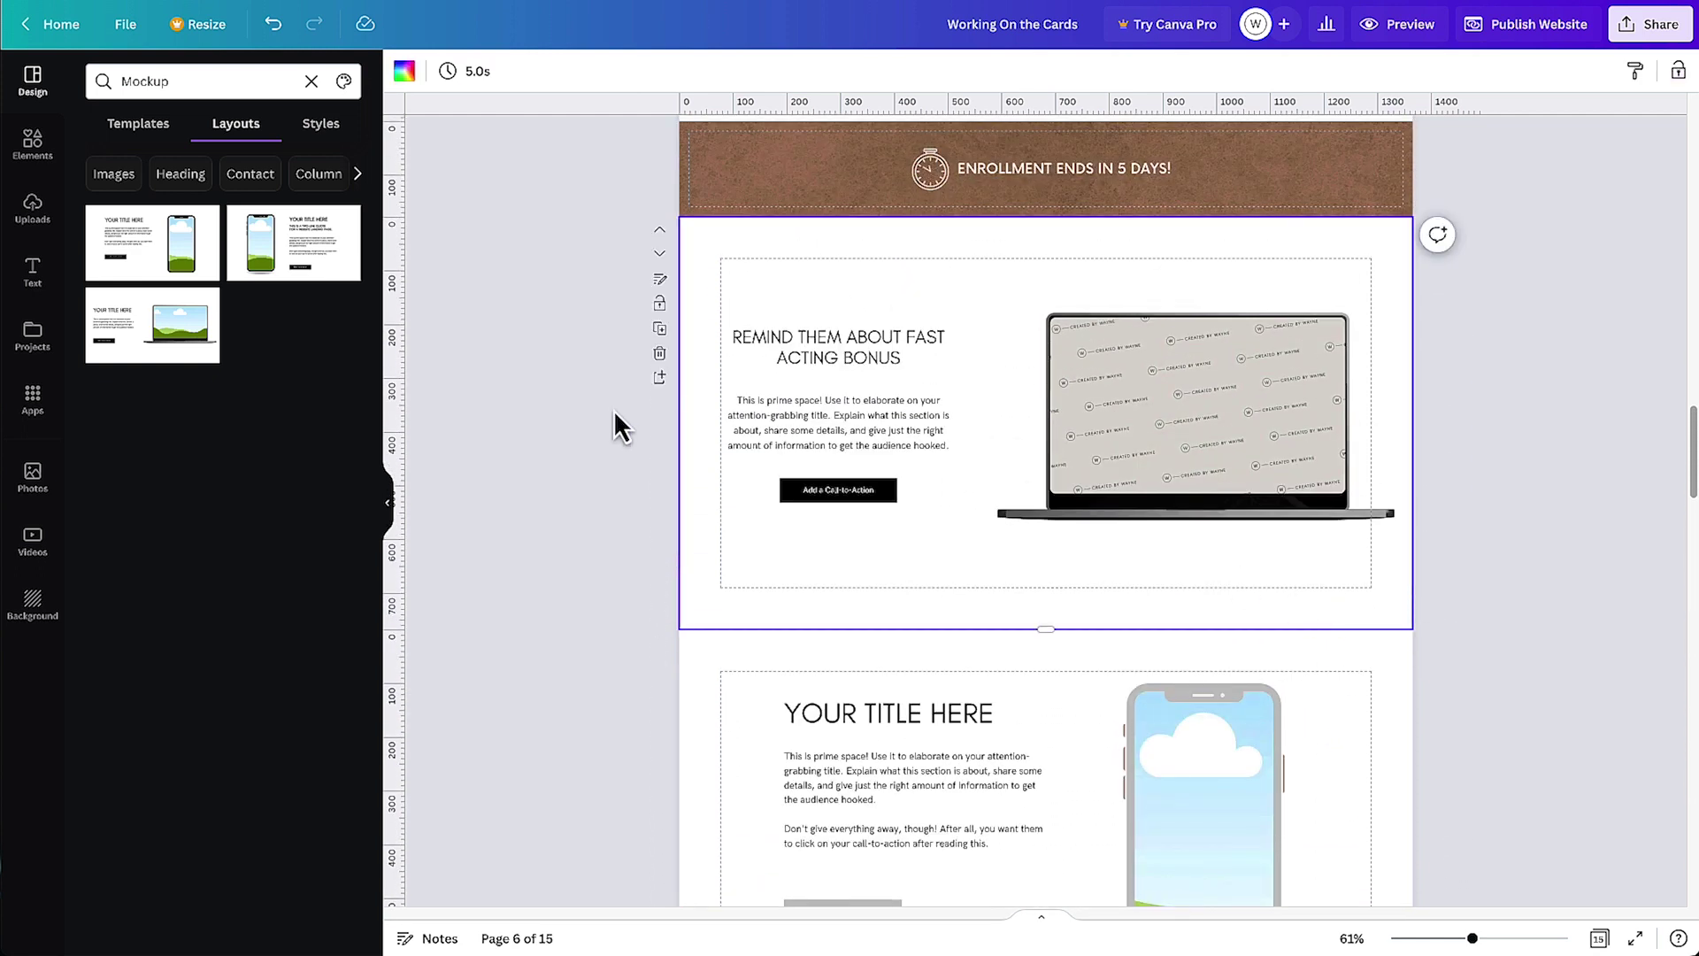
left_click(659, 353)
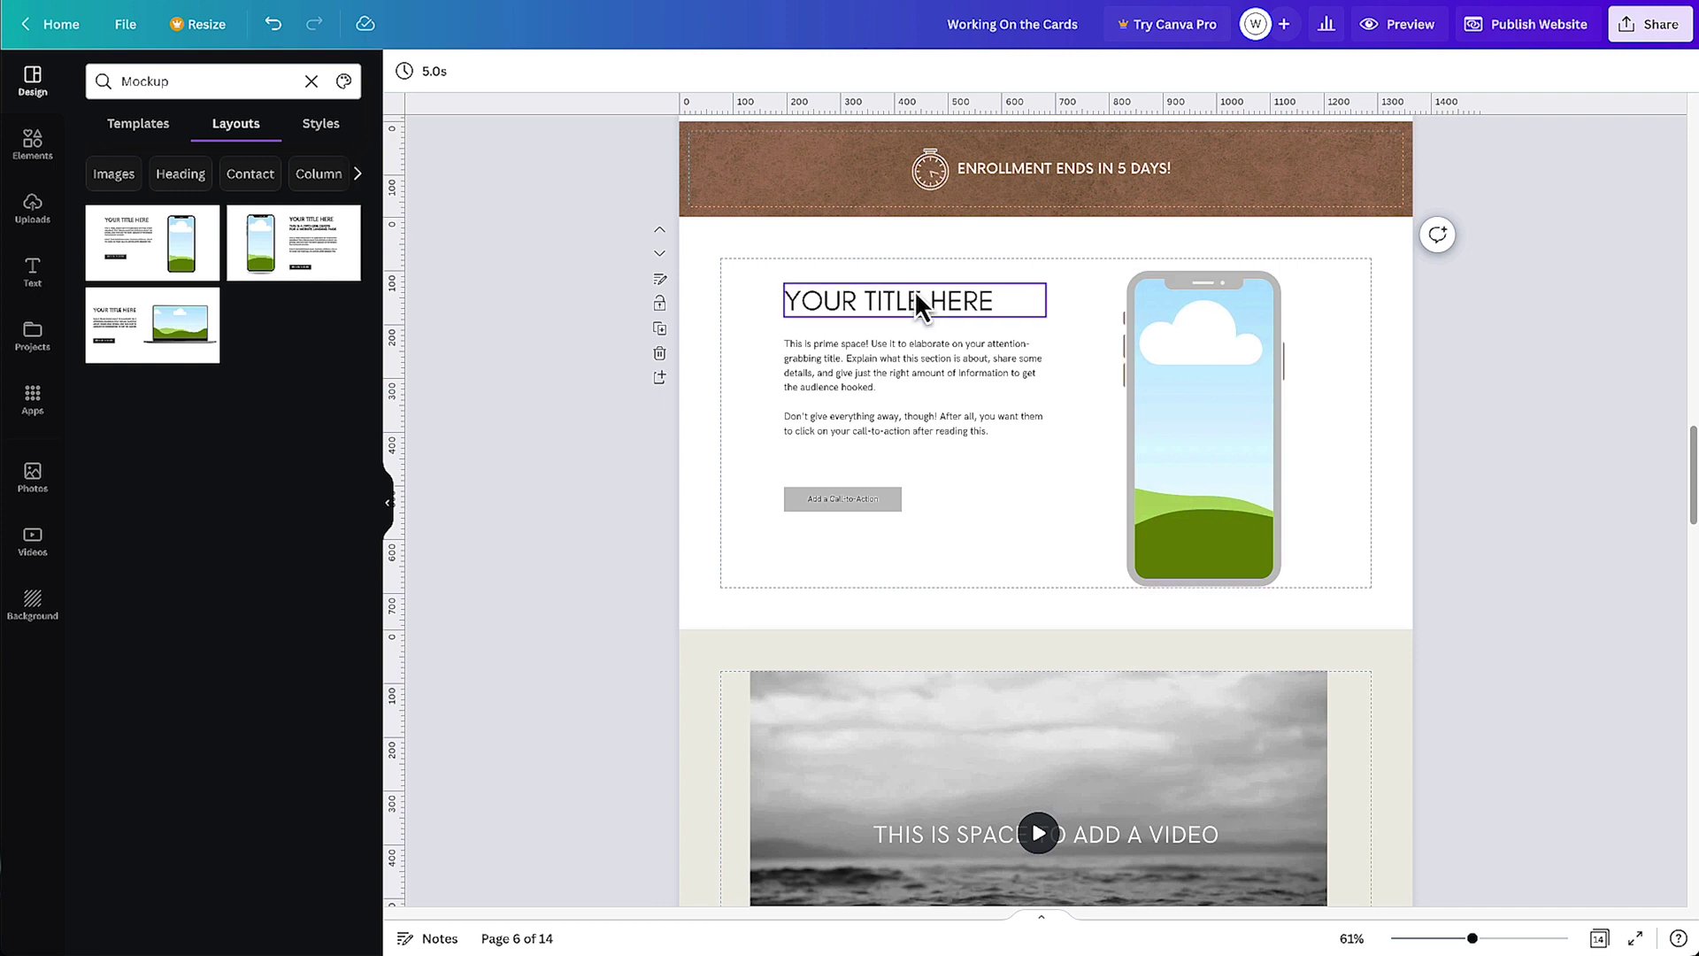
Set the new section's title font to RoxboroughCF and its two-paragraph body text to Now
left_click(914, 309)
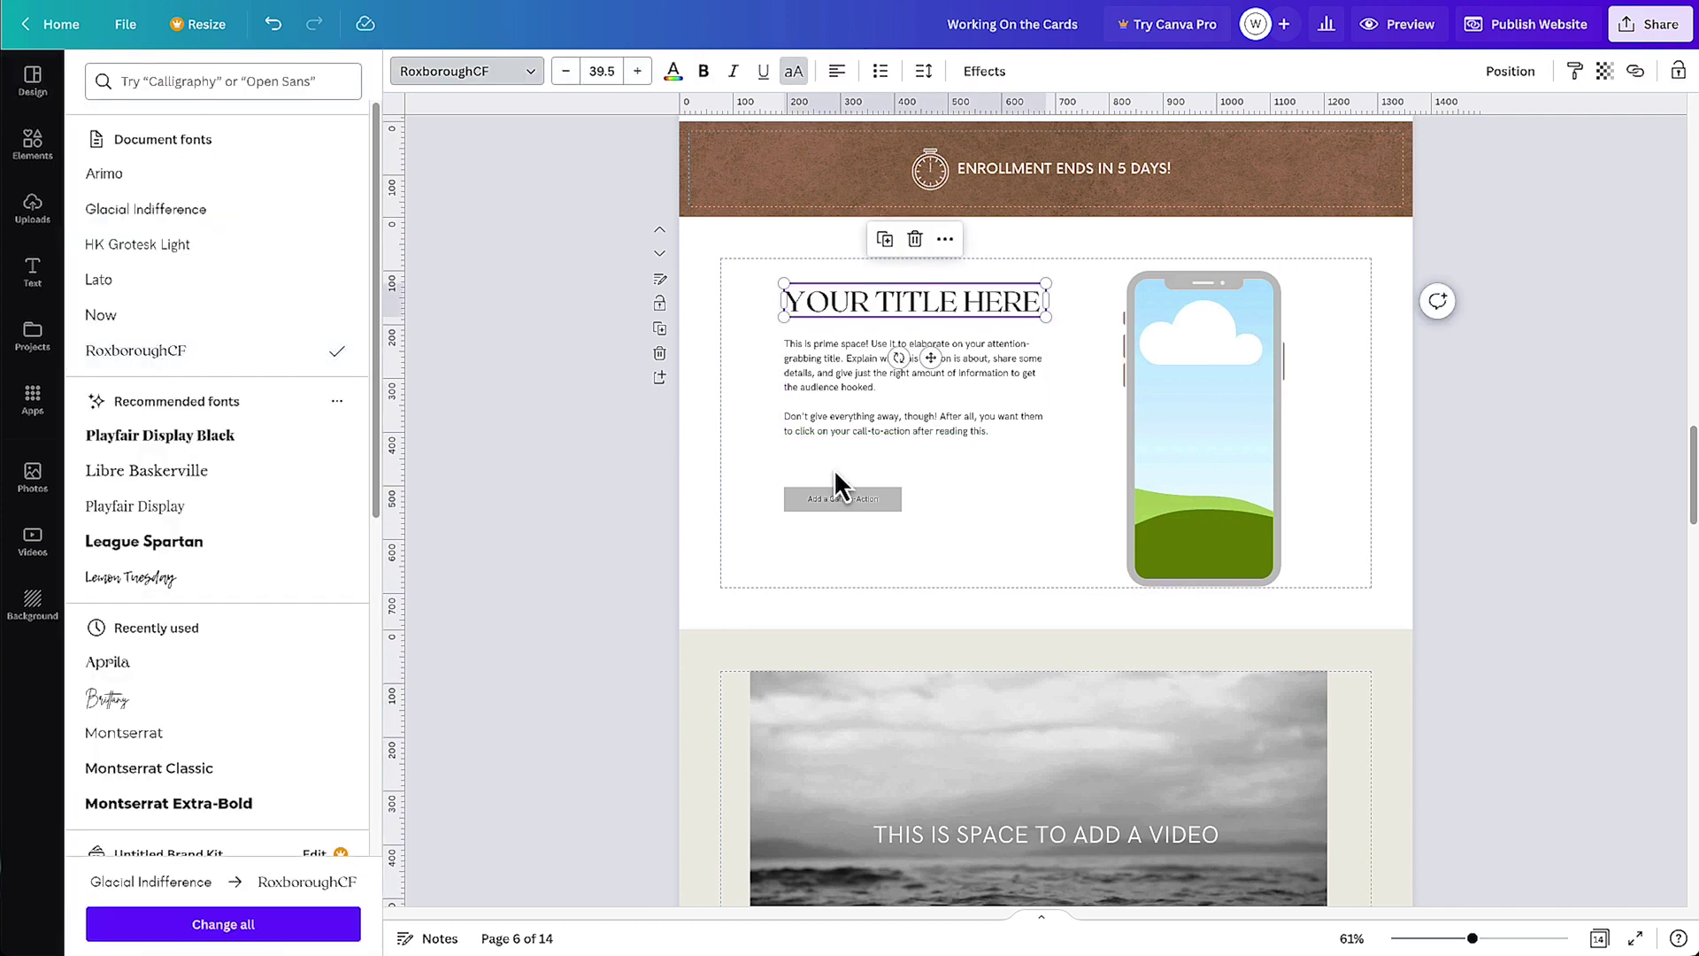
left_click(834, 430)
left_click(494, 73)
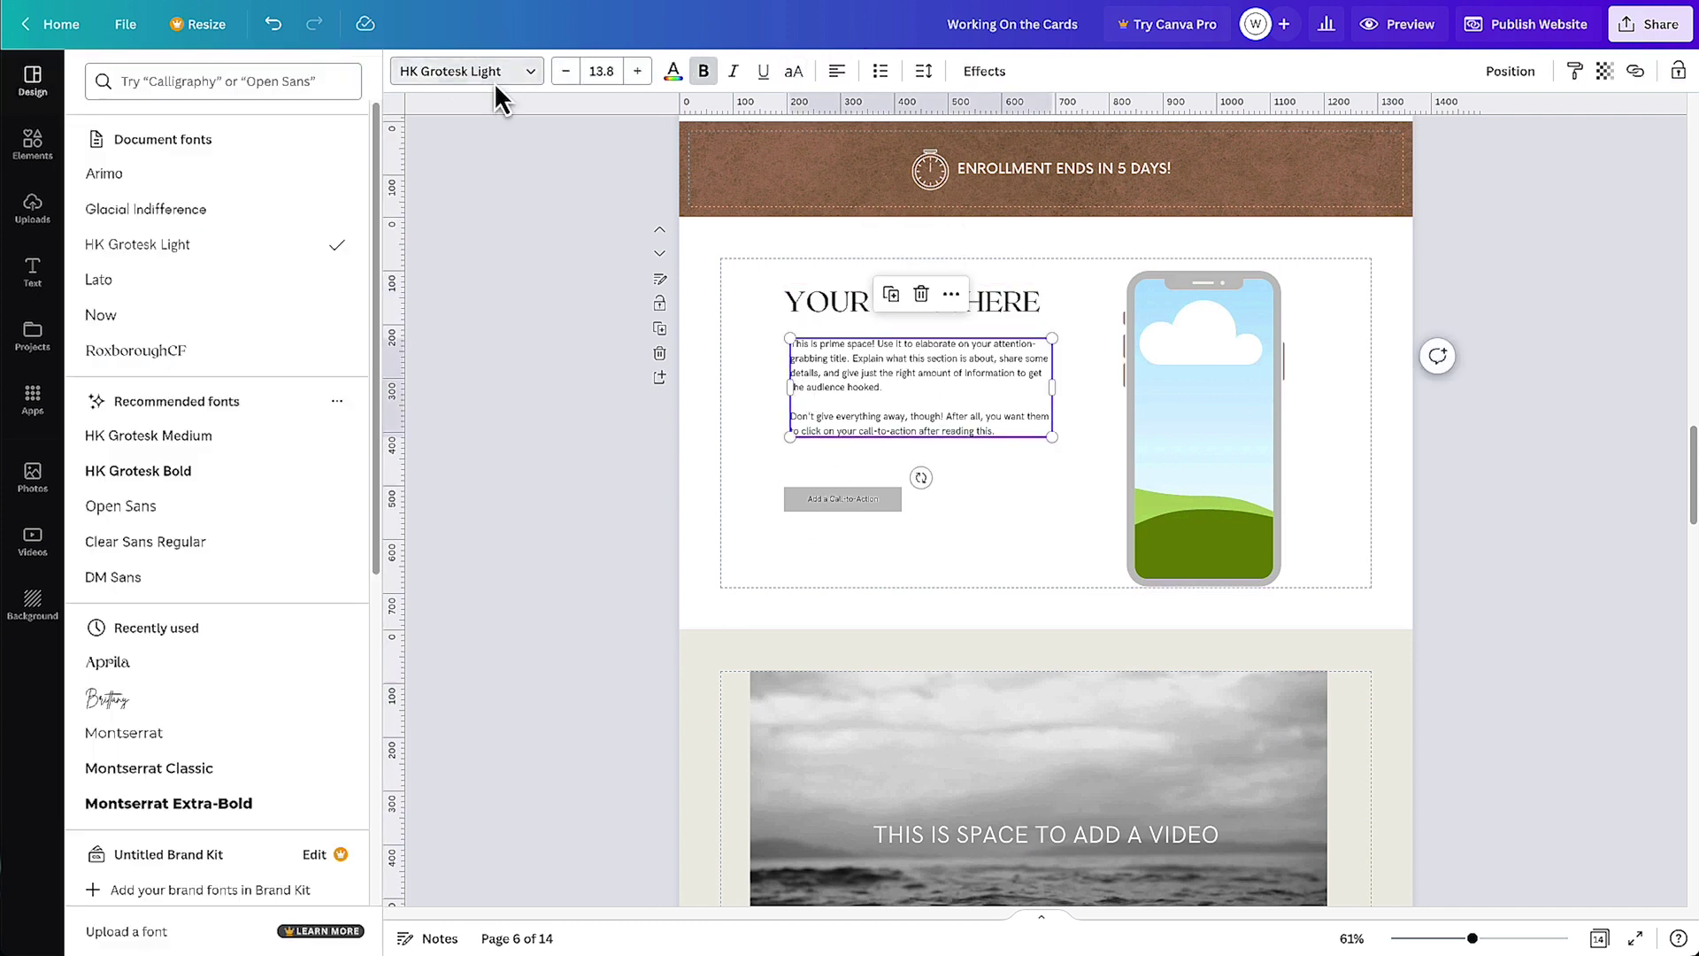
left_click(100, 314)
Replace the grey call-to-action button with a copy of the brown "YES! I'M IN!" button and relabel it "I AM READY"
left_click(872, 502)
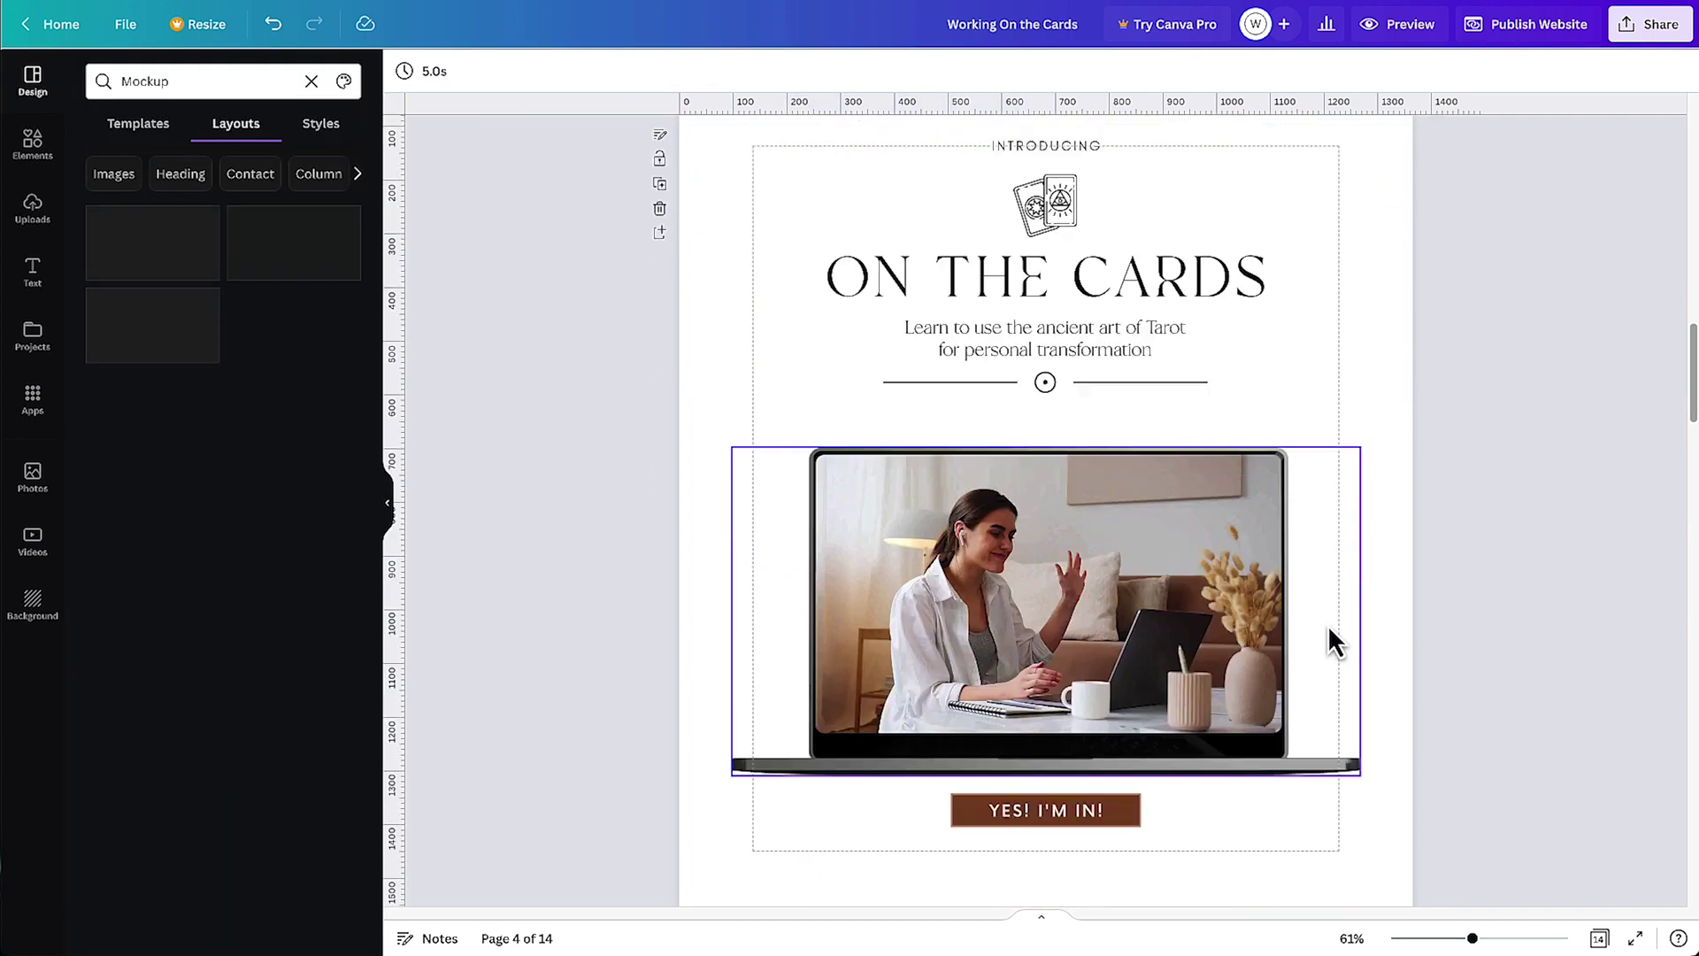
left_click(951, 751)
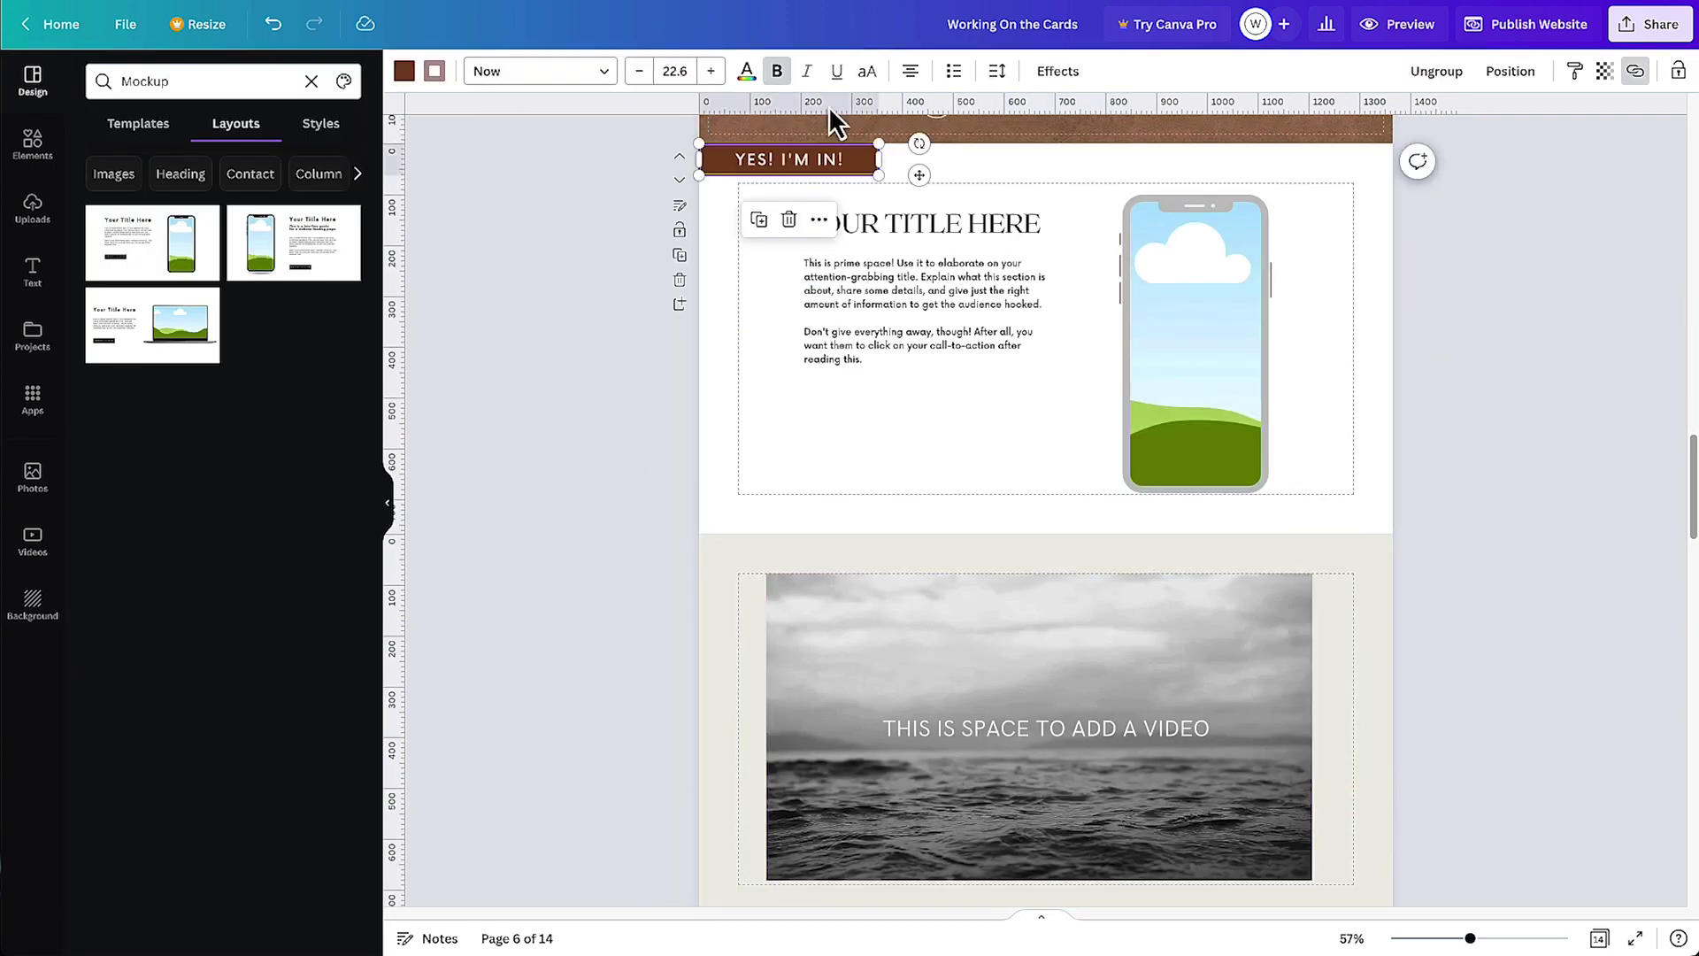
left_click_drag(830, 124, 964, 418)
double_click(961, 410)
type("I AM R")
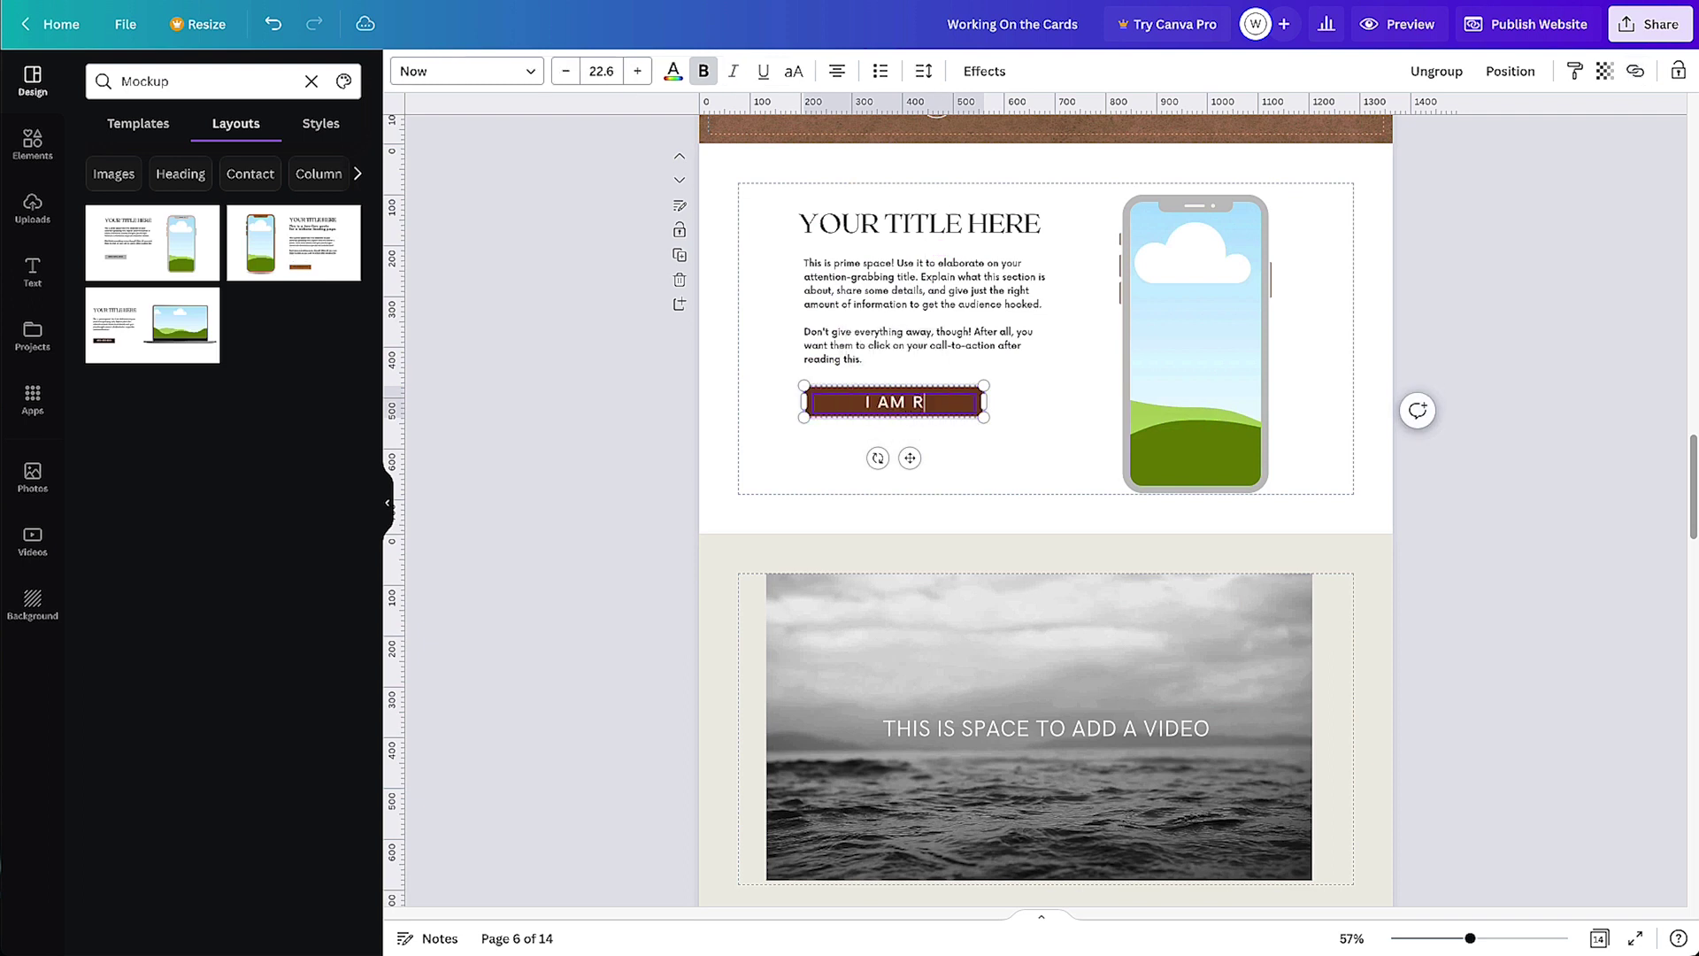
Align the title, body text and "I AM READY" button with one another as a group
left_click(933, 452, "shift")
left_click(1540, 71)
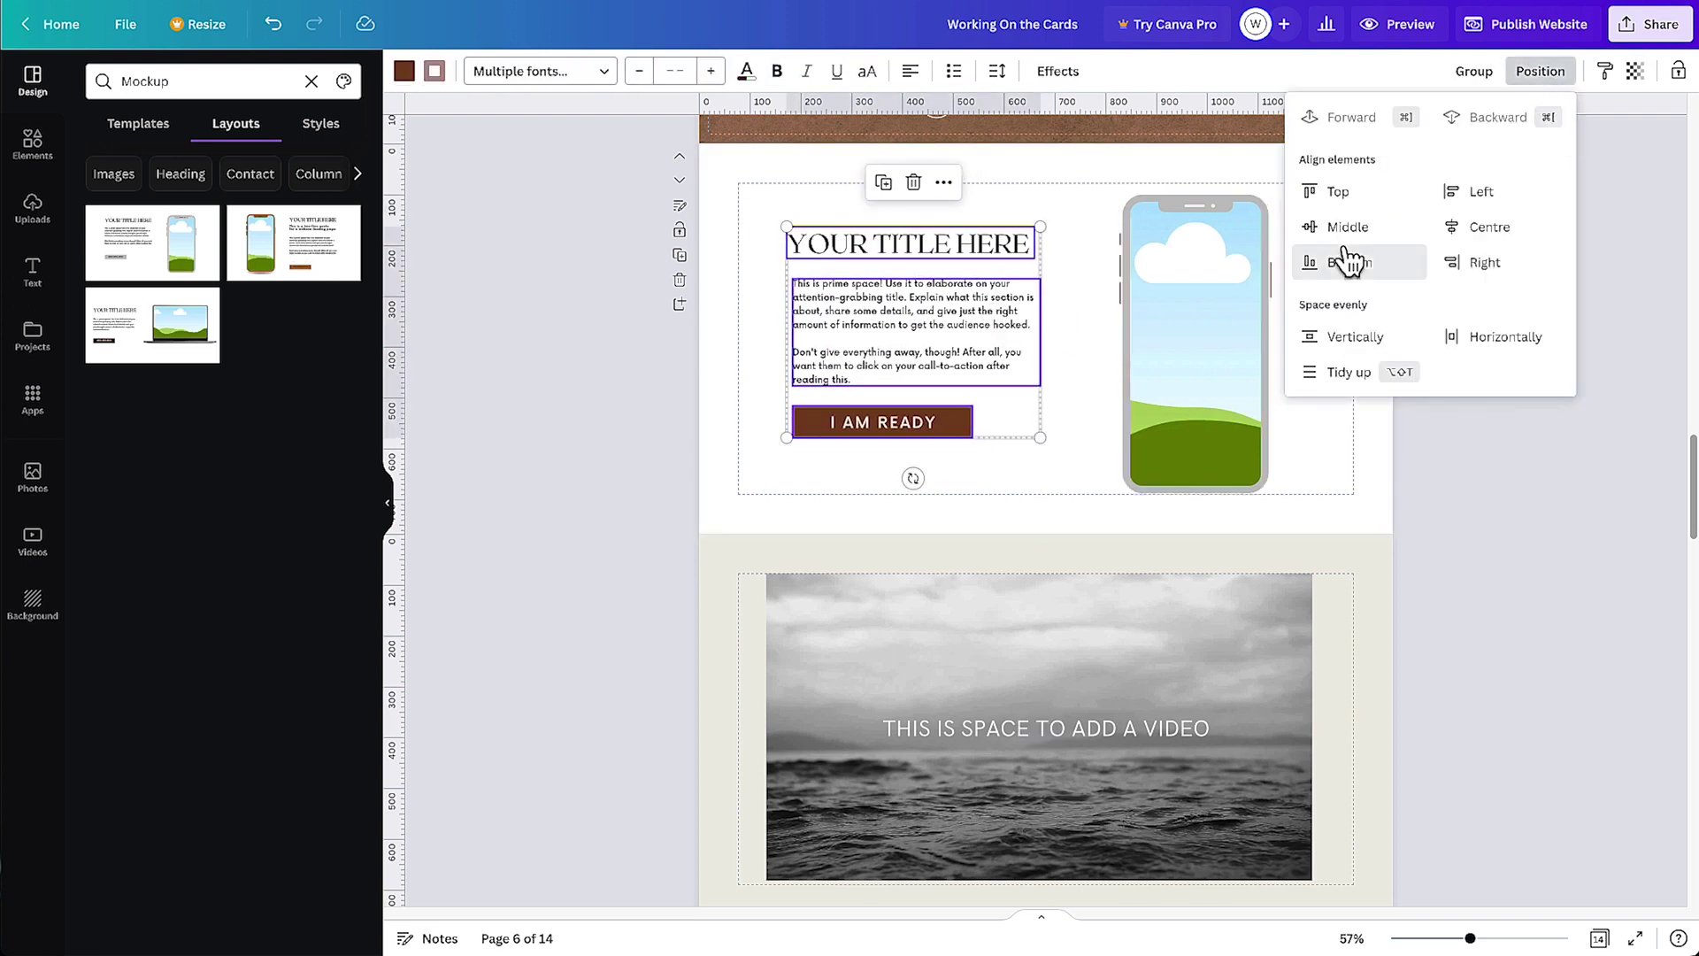
left_click(1346, 257)
Widen the body text box on both sides and centre its text
left_click(1032, 336)
left_click_drag(1038, 332, 1072, 332)
left_click(836, 71)
left_click_drag(810, 330, 768, 330)
left_click(974, 363)
Change the section title to "Freedom & Focus" without forced uppercase and centre it
double_click(965, 242)
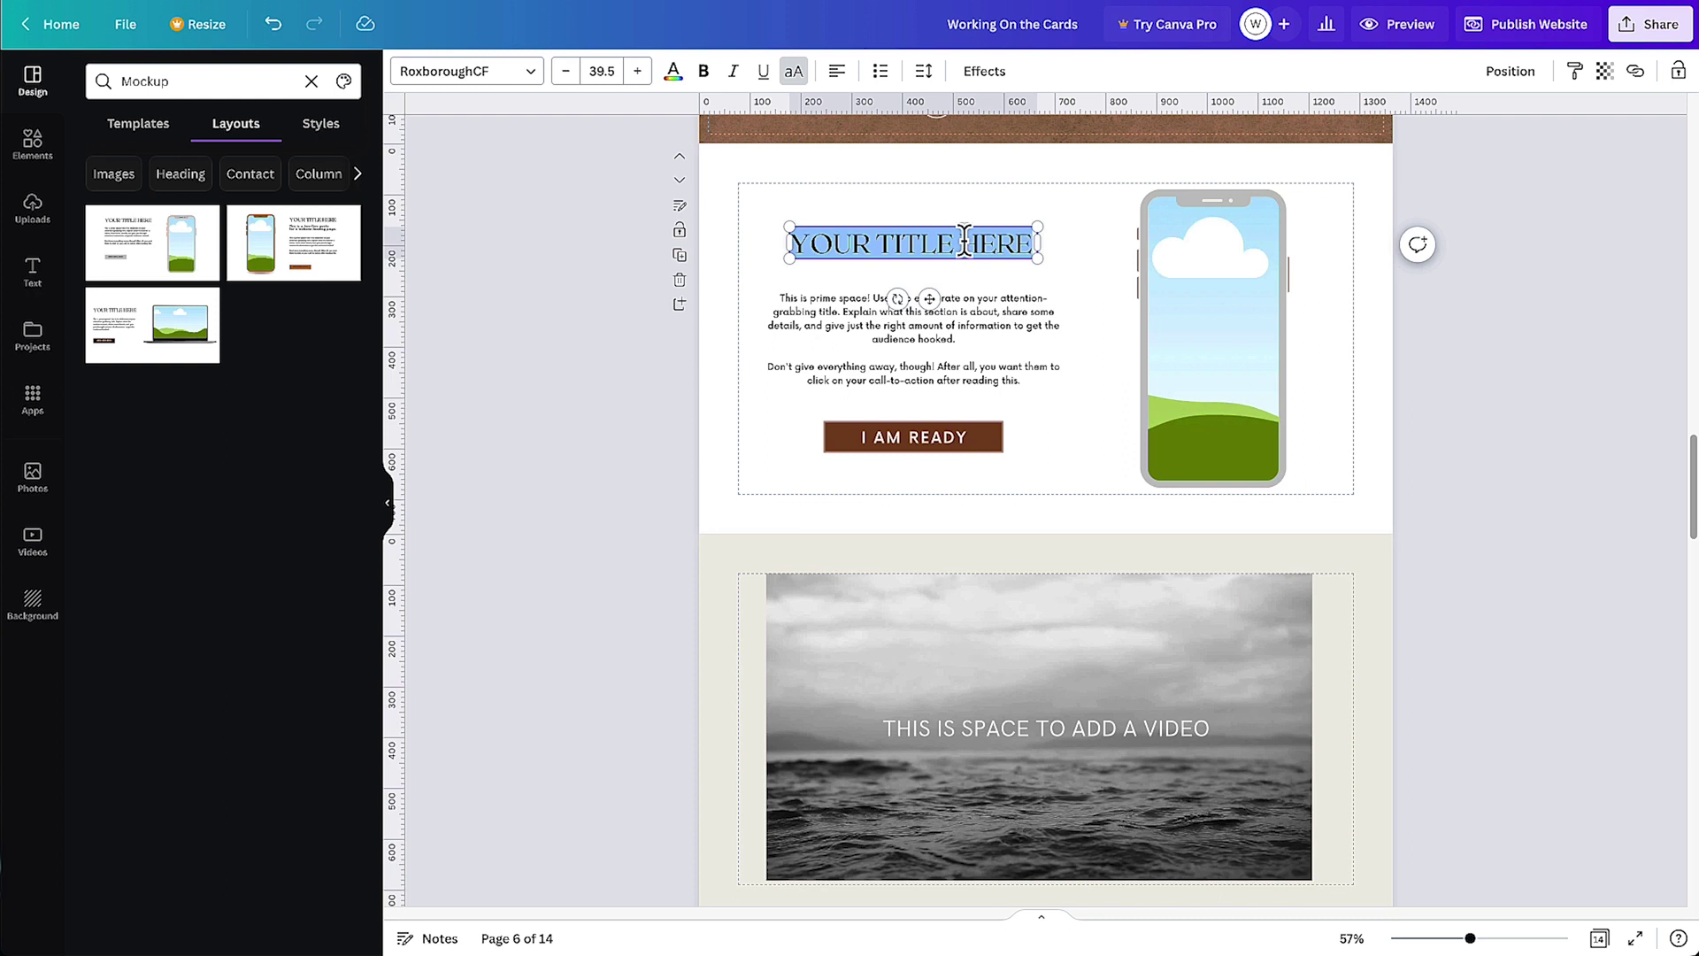
type("FREEDOM & FOCUS")
key("ctrl+a")
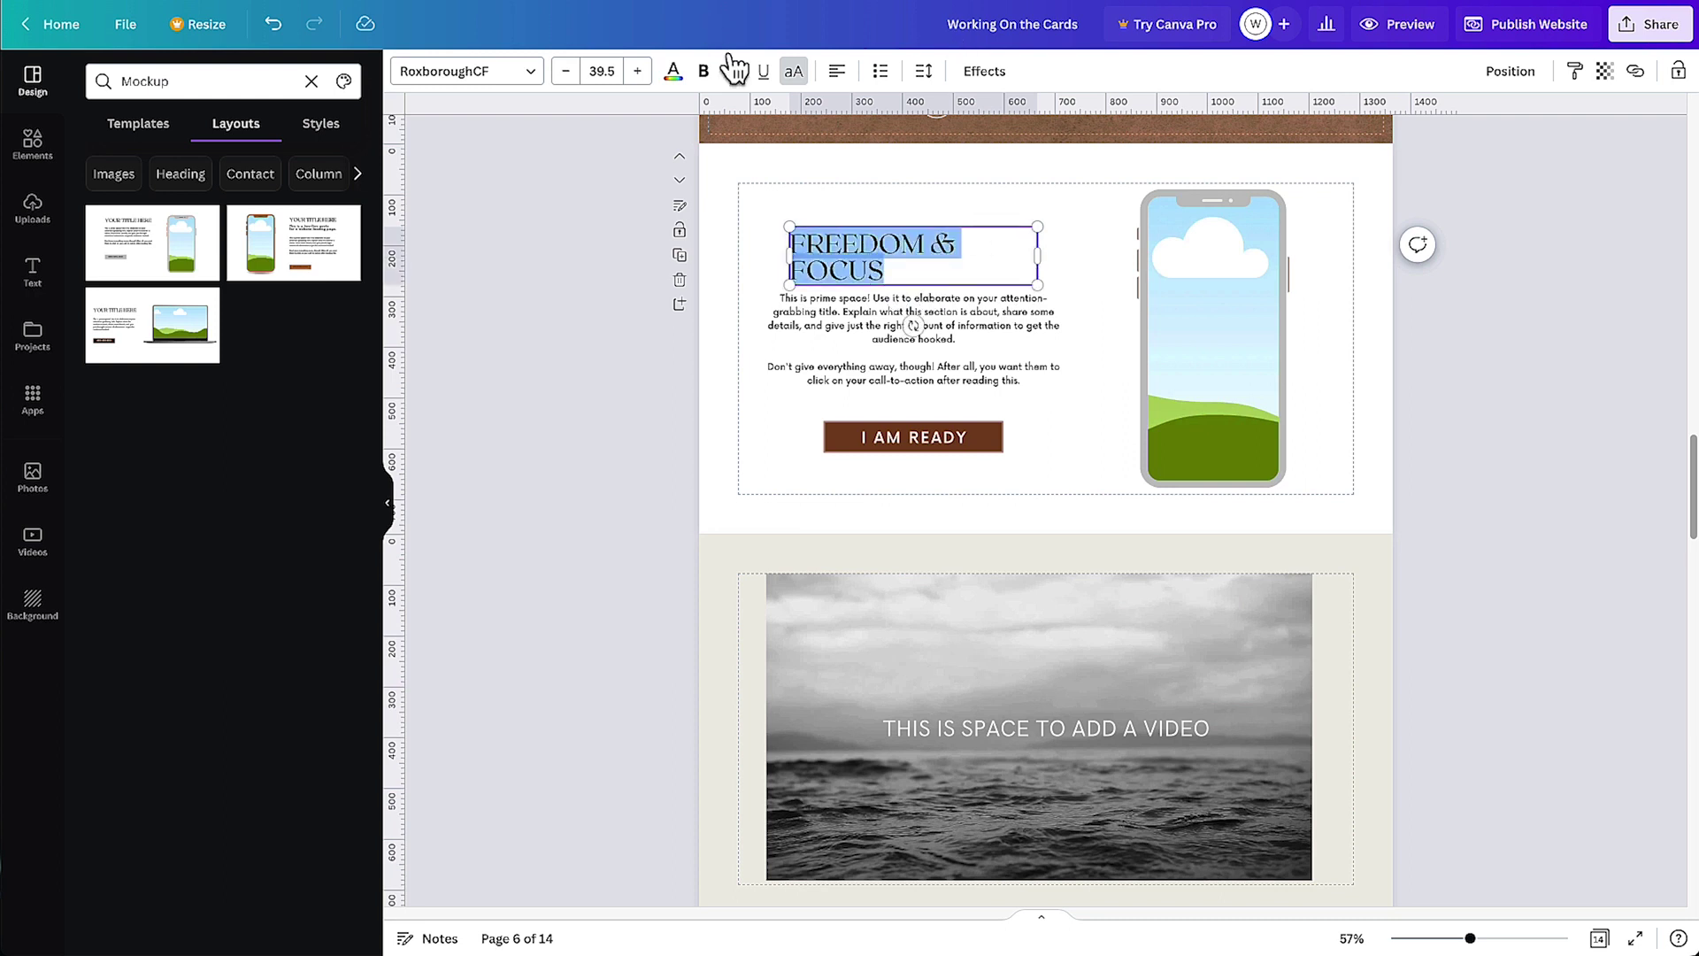
left_click(794, 74)
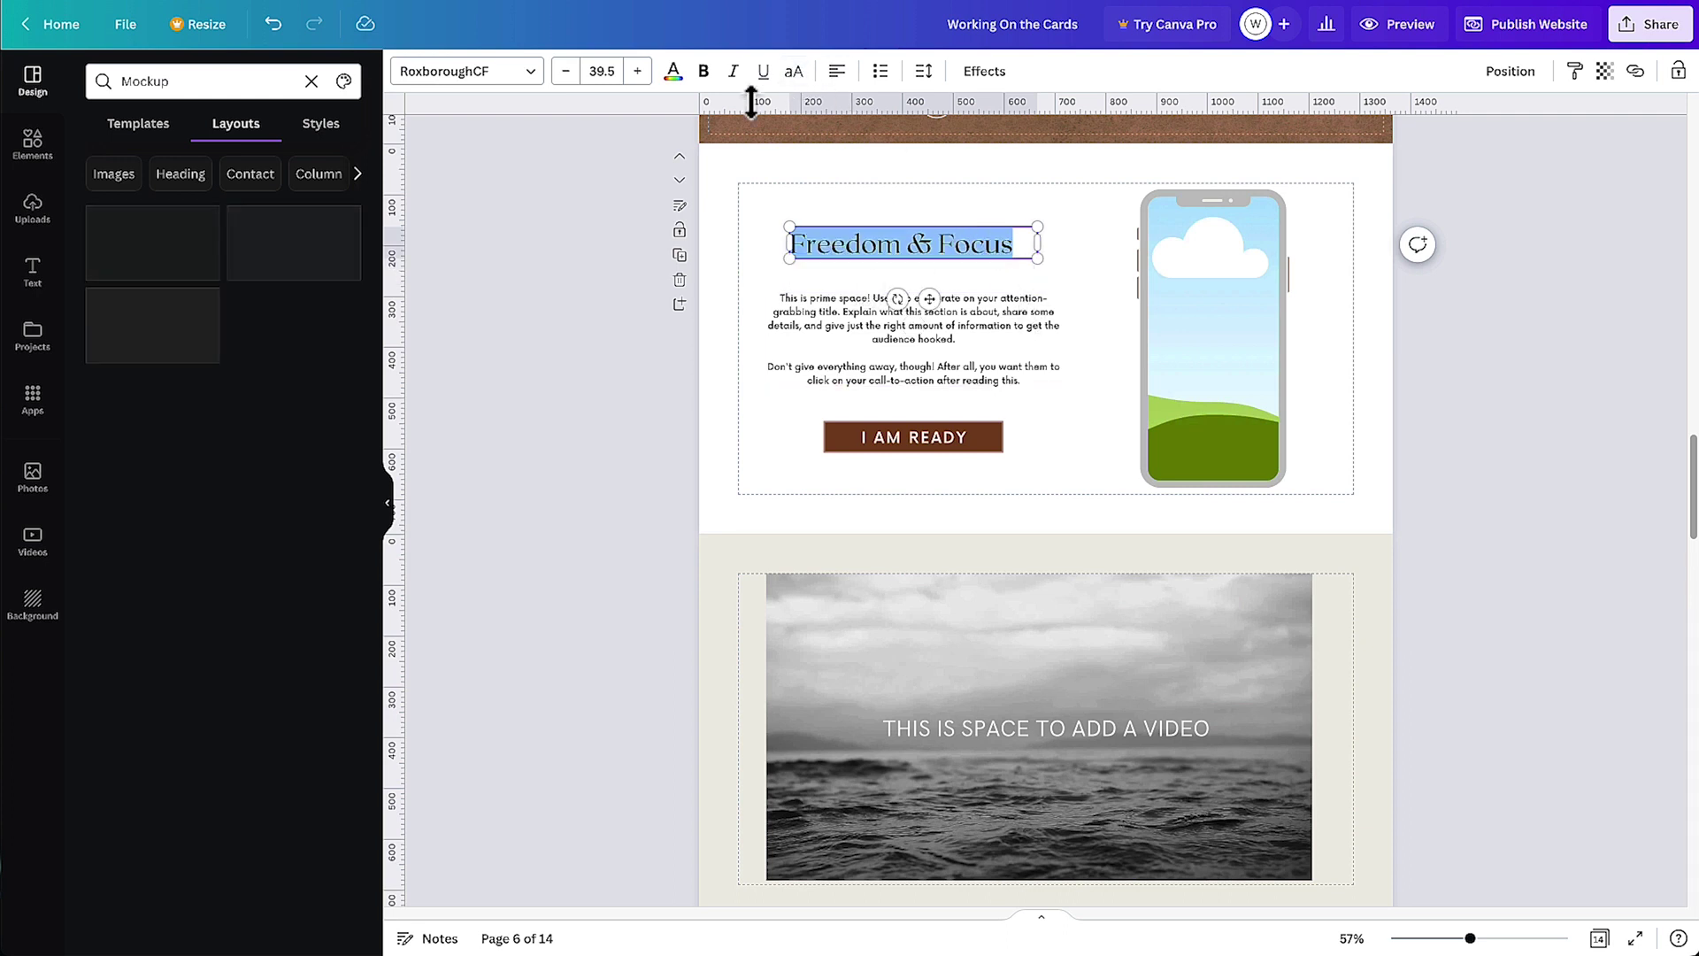
left_click(836, 70)
left_click(1090, 257)
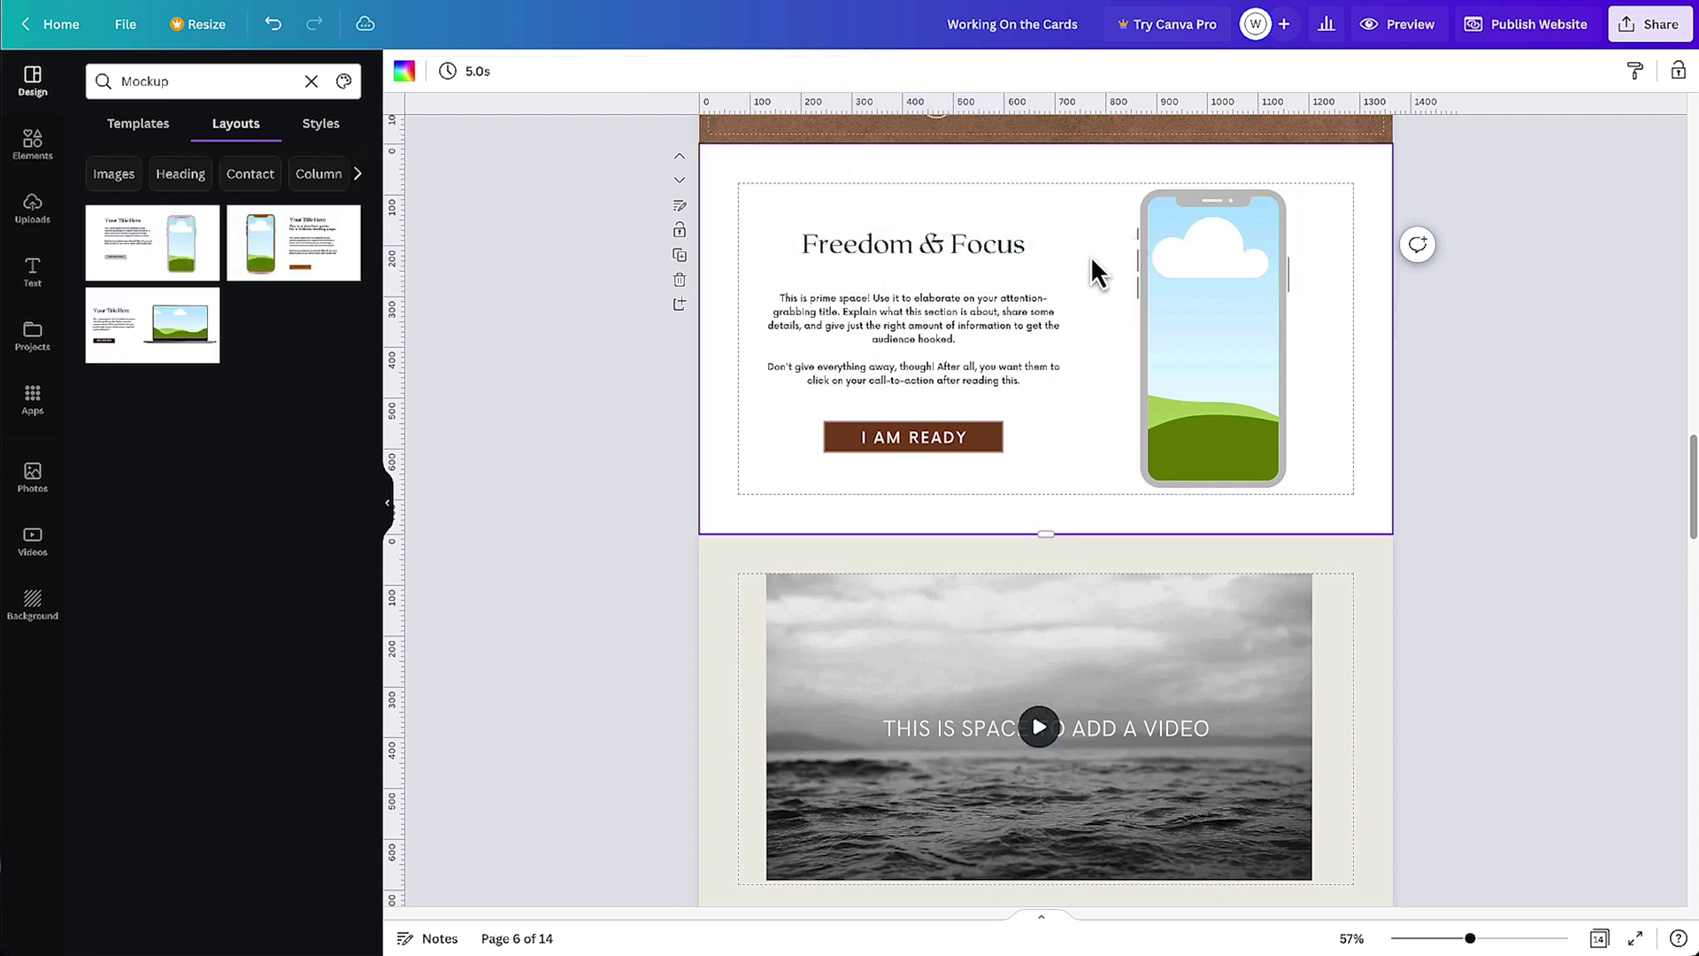
Move the body text down towards the button and shift the title slightly lower
left_click(980, 336)
key("ctrl+b")
left_click(950, 253)
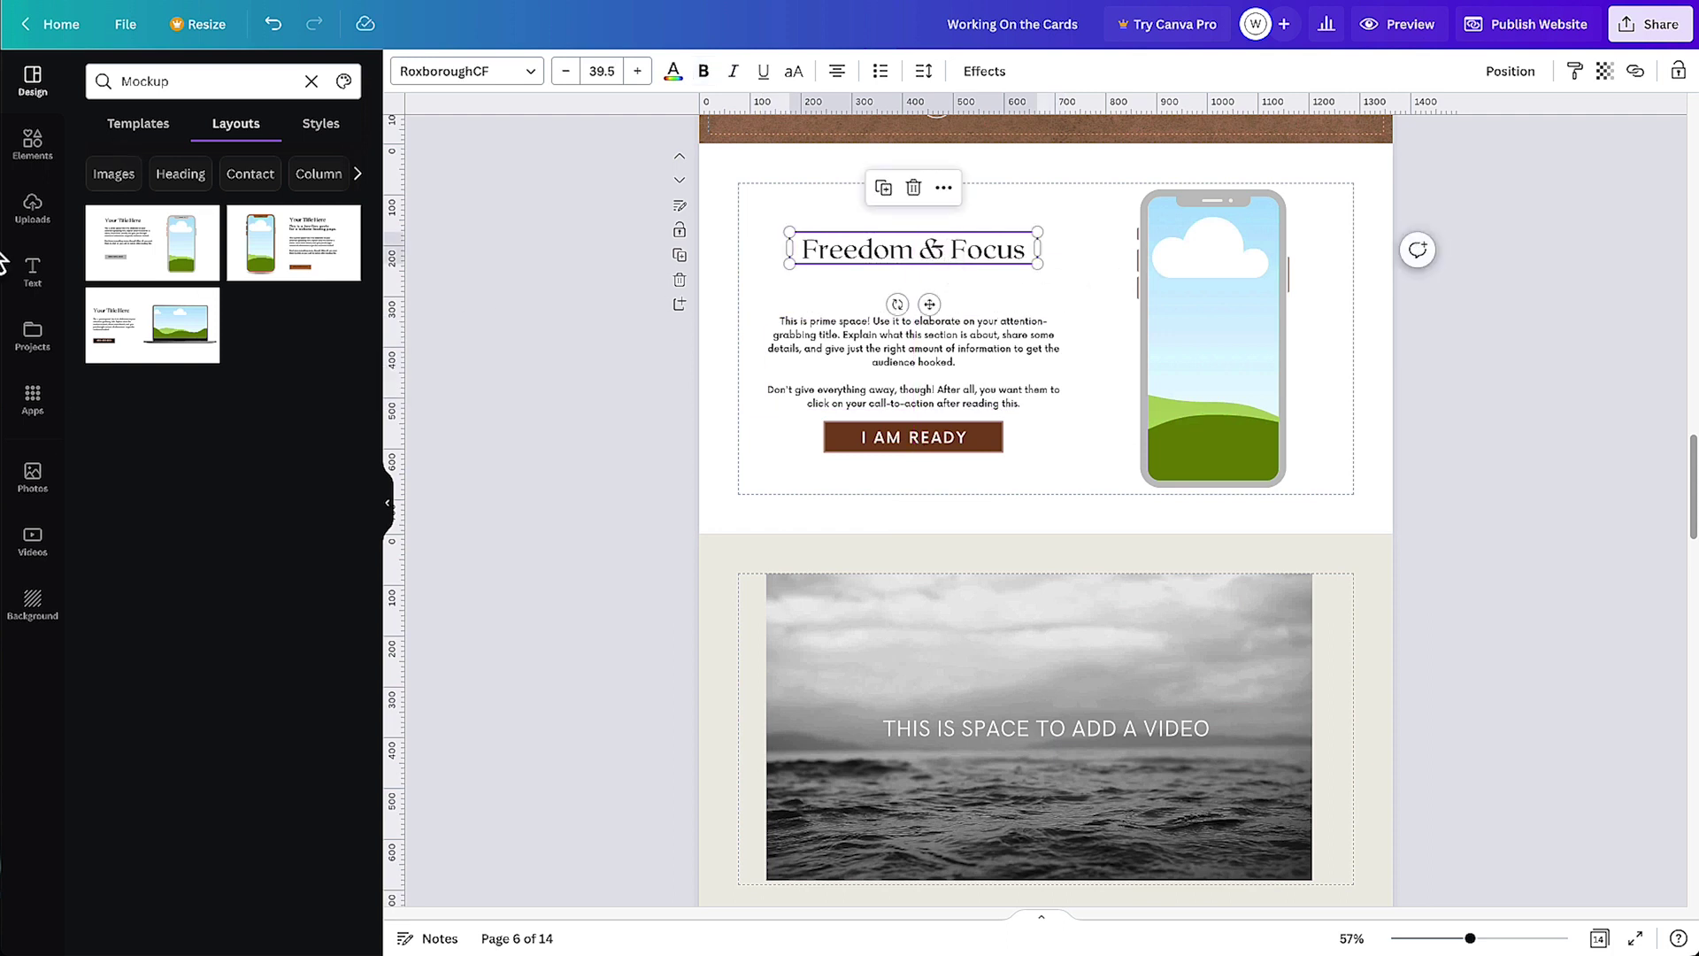
Add a body text line reading "SINGING BOWL MEDITATION" beneath the "Freedom & Focus" title
left_click(34, 273)
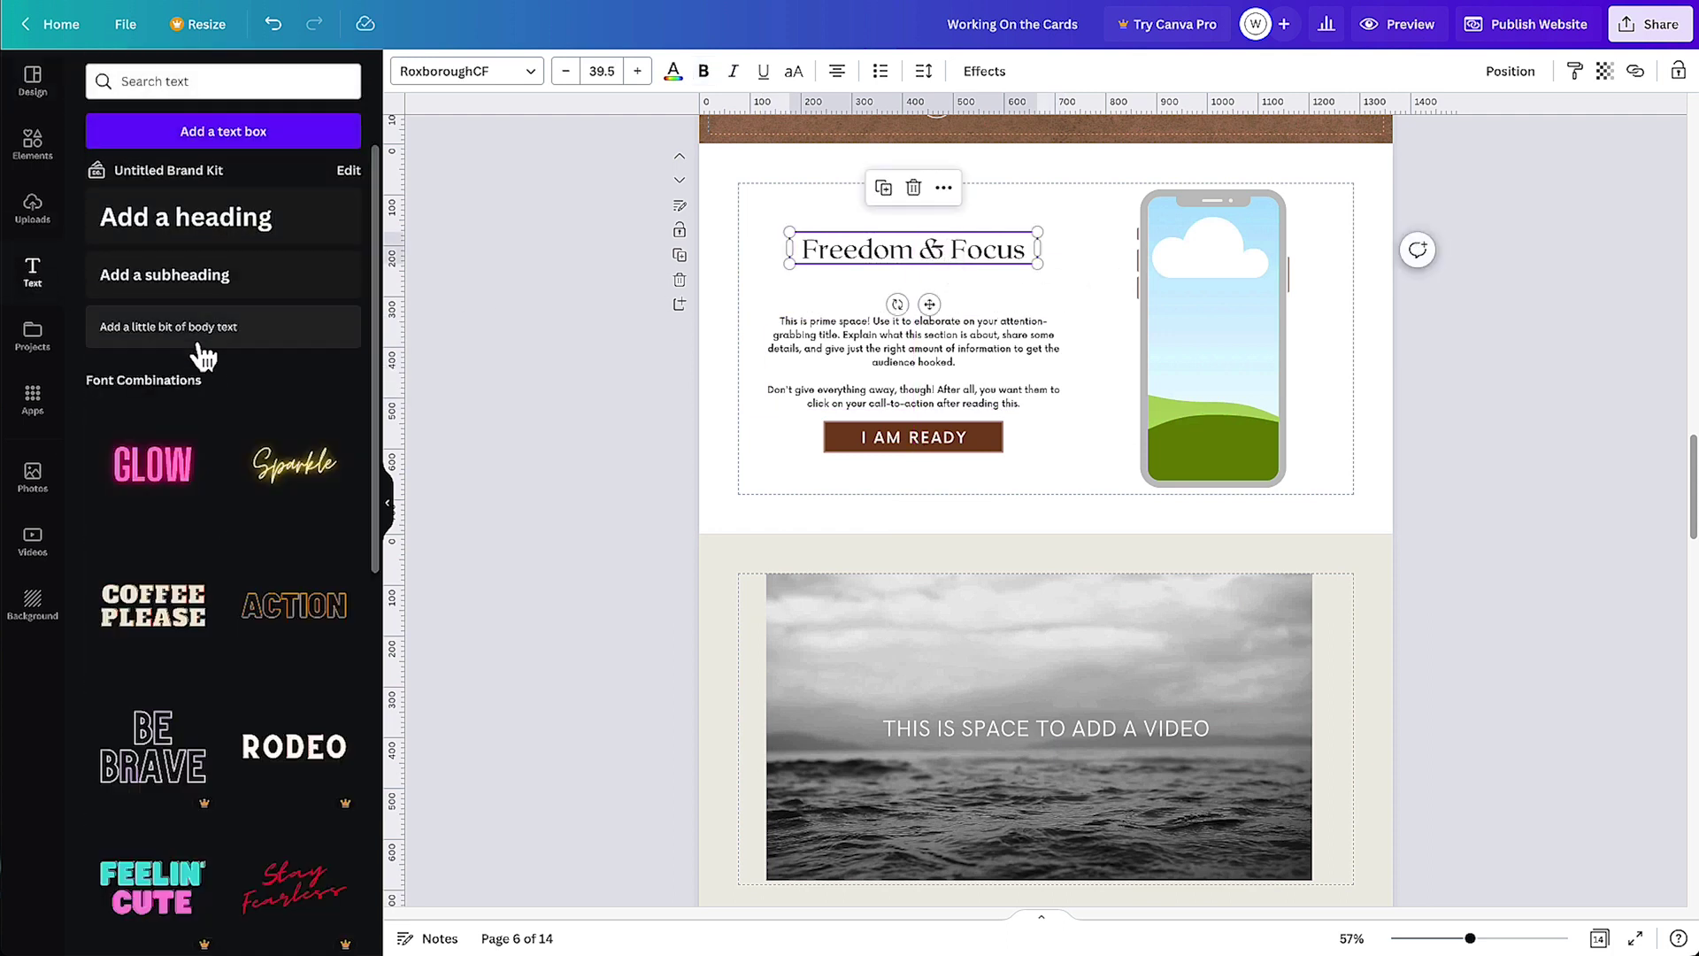
left_click(190, 334)
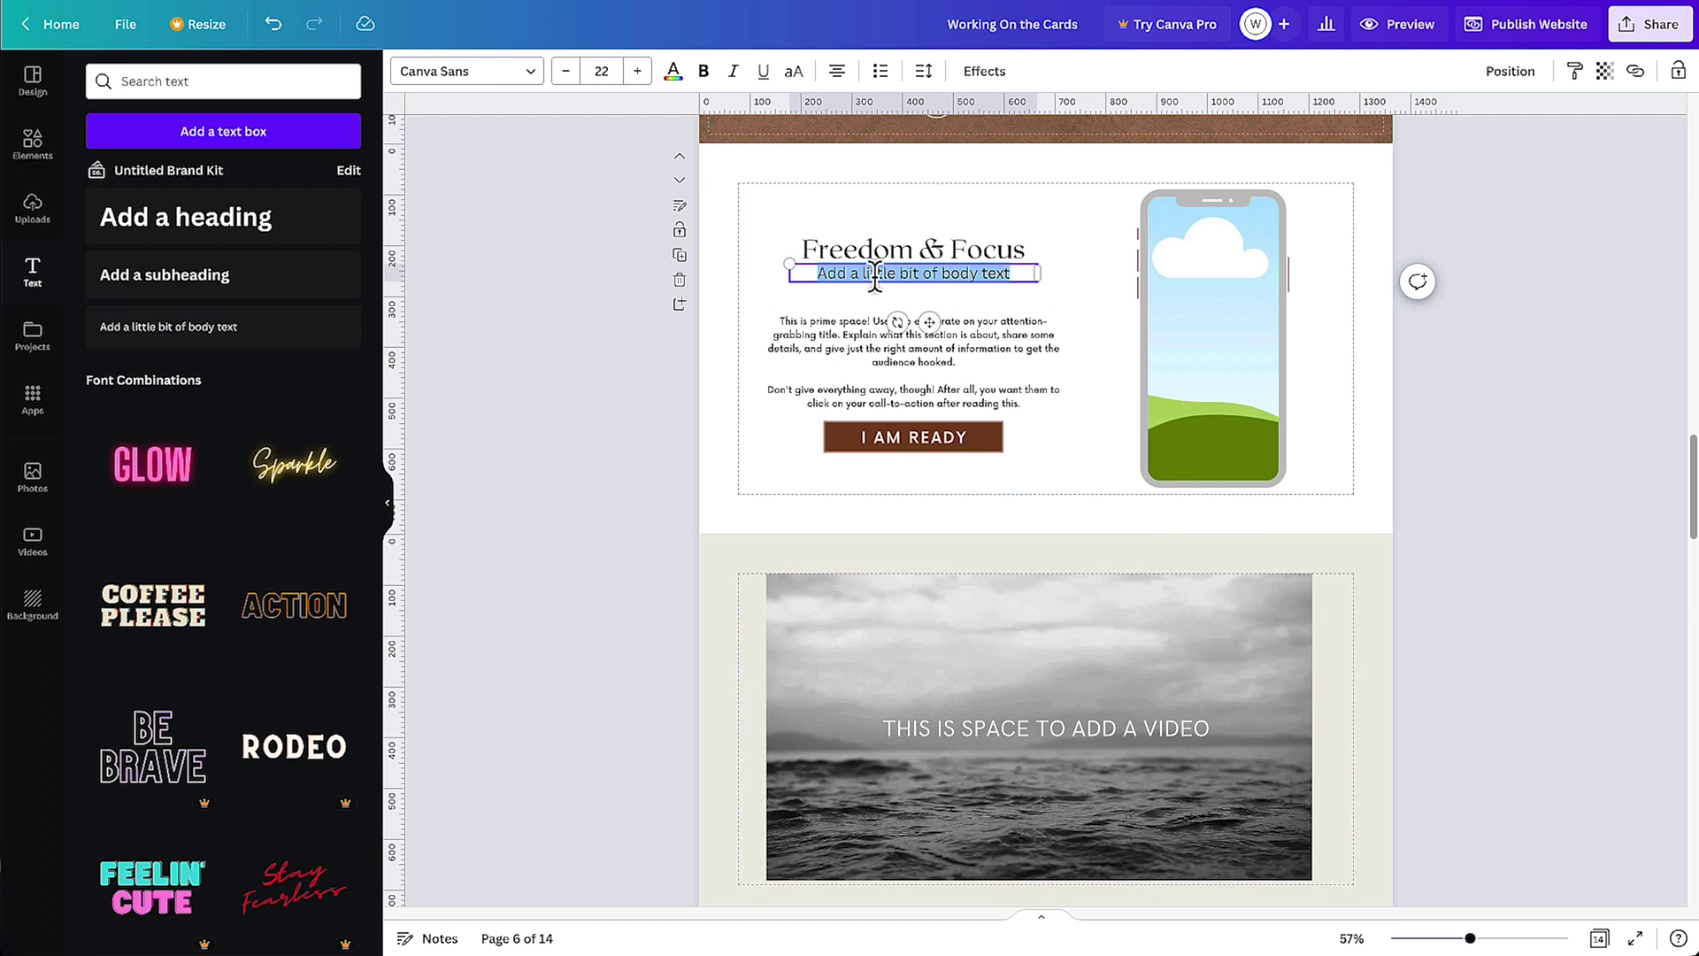
type("SINGING BOWL MEDITATION")
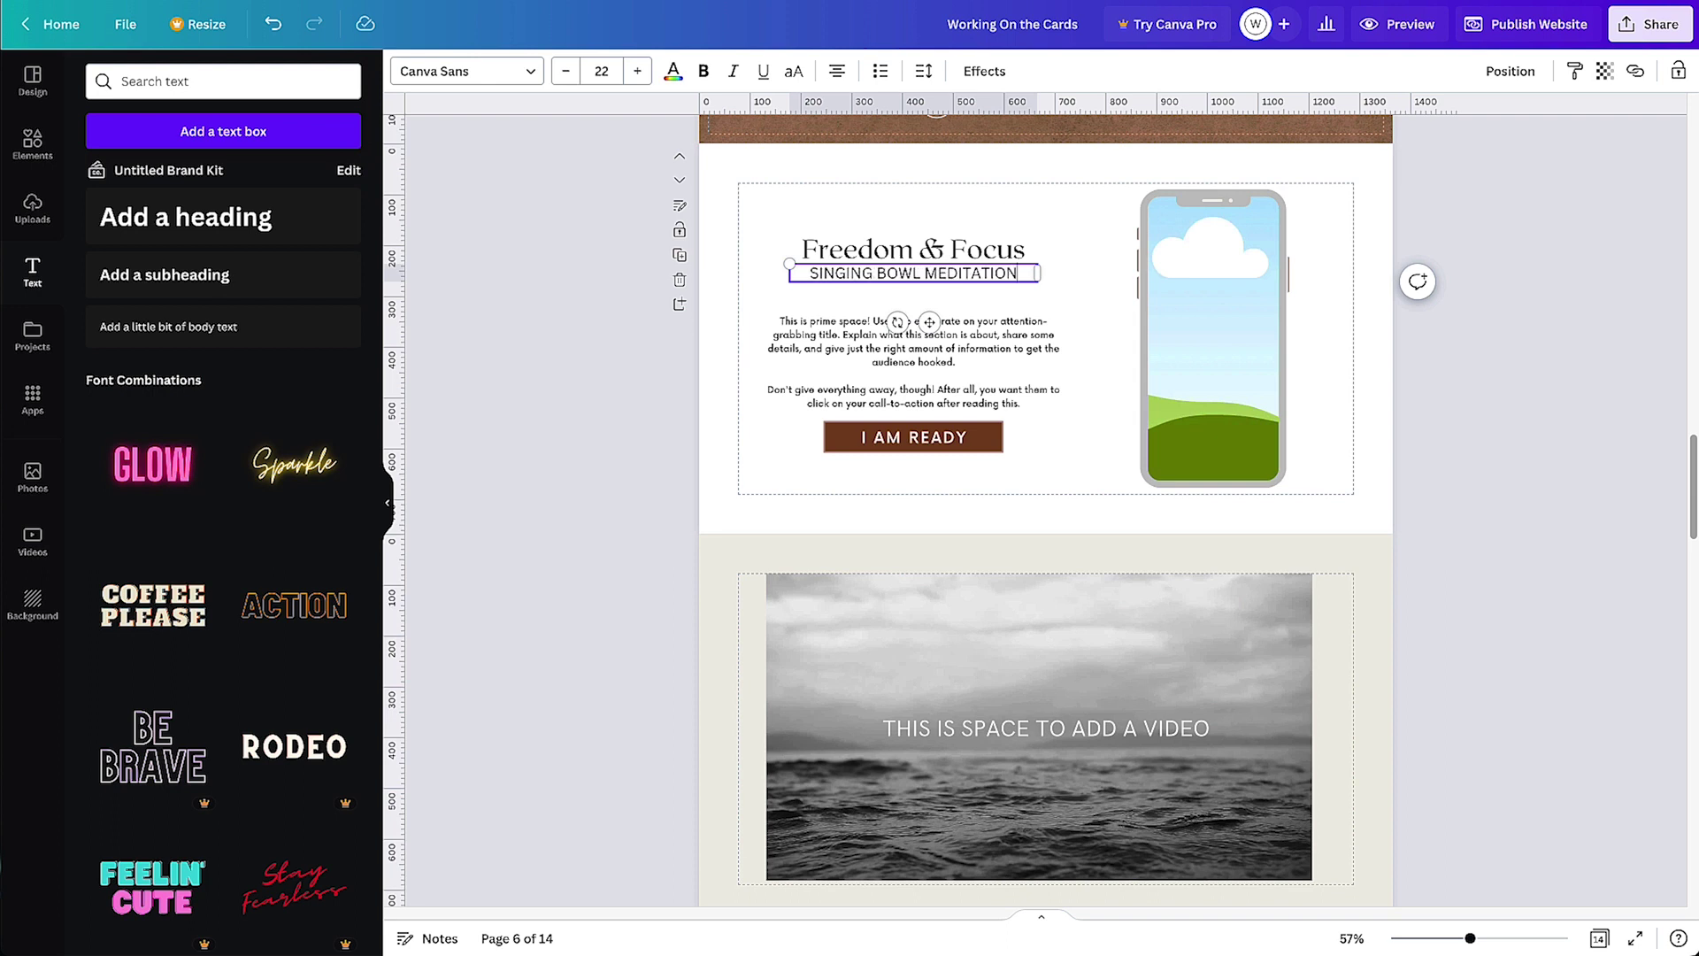
Format the "SINGING BOWL MEDITATION" line in Now at size 15 and move it slightly further below the title
left_click(467, 71)
left_click(102, 350)
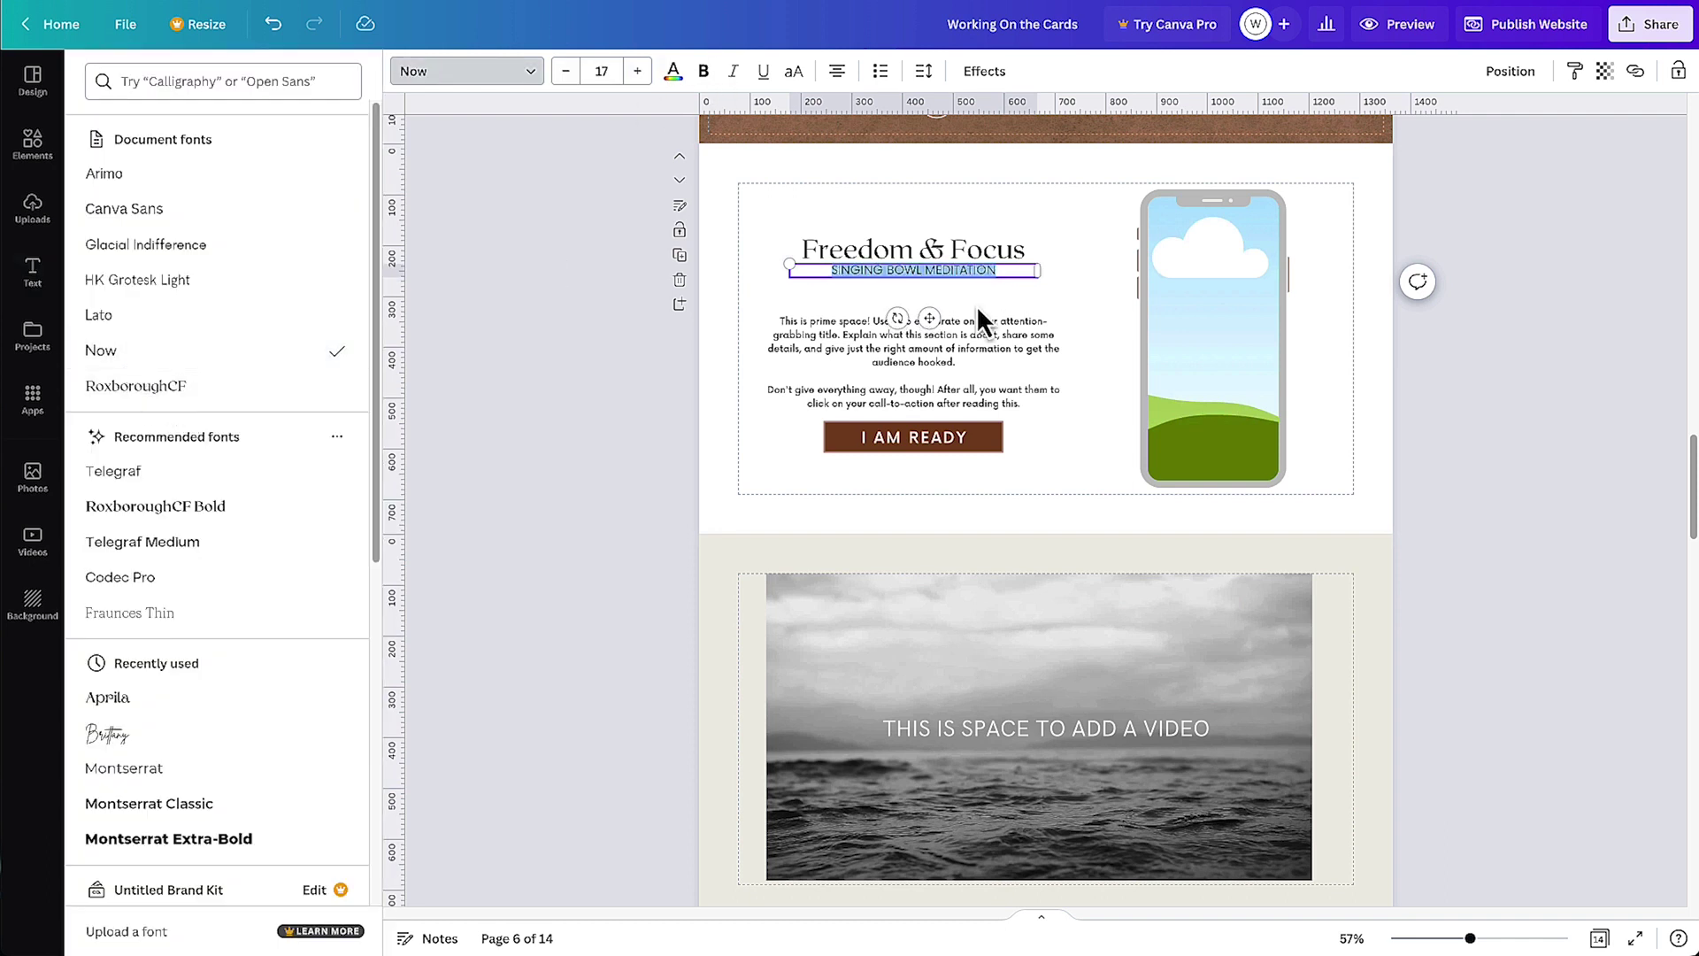
key("Escape")
left_click(955, 274)
left_click_drag(955, 277, 955, 281)
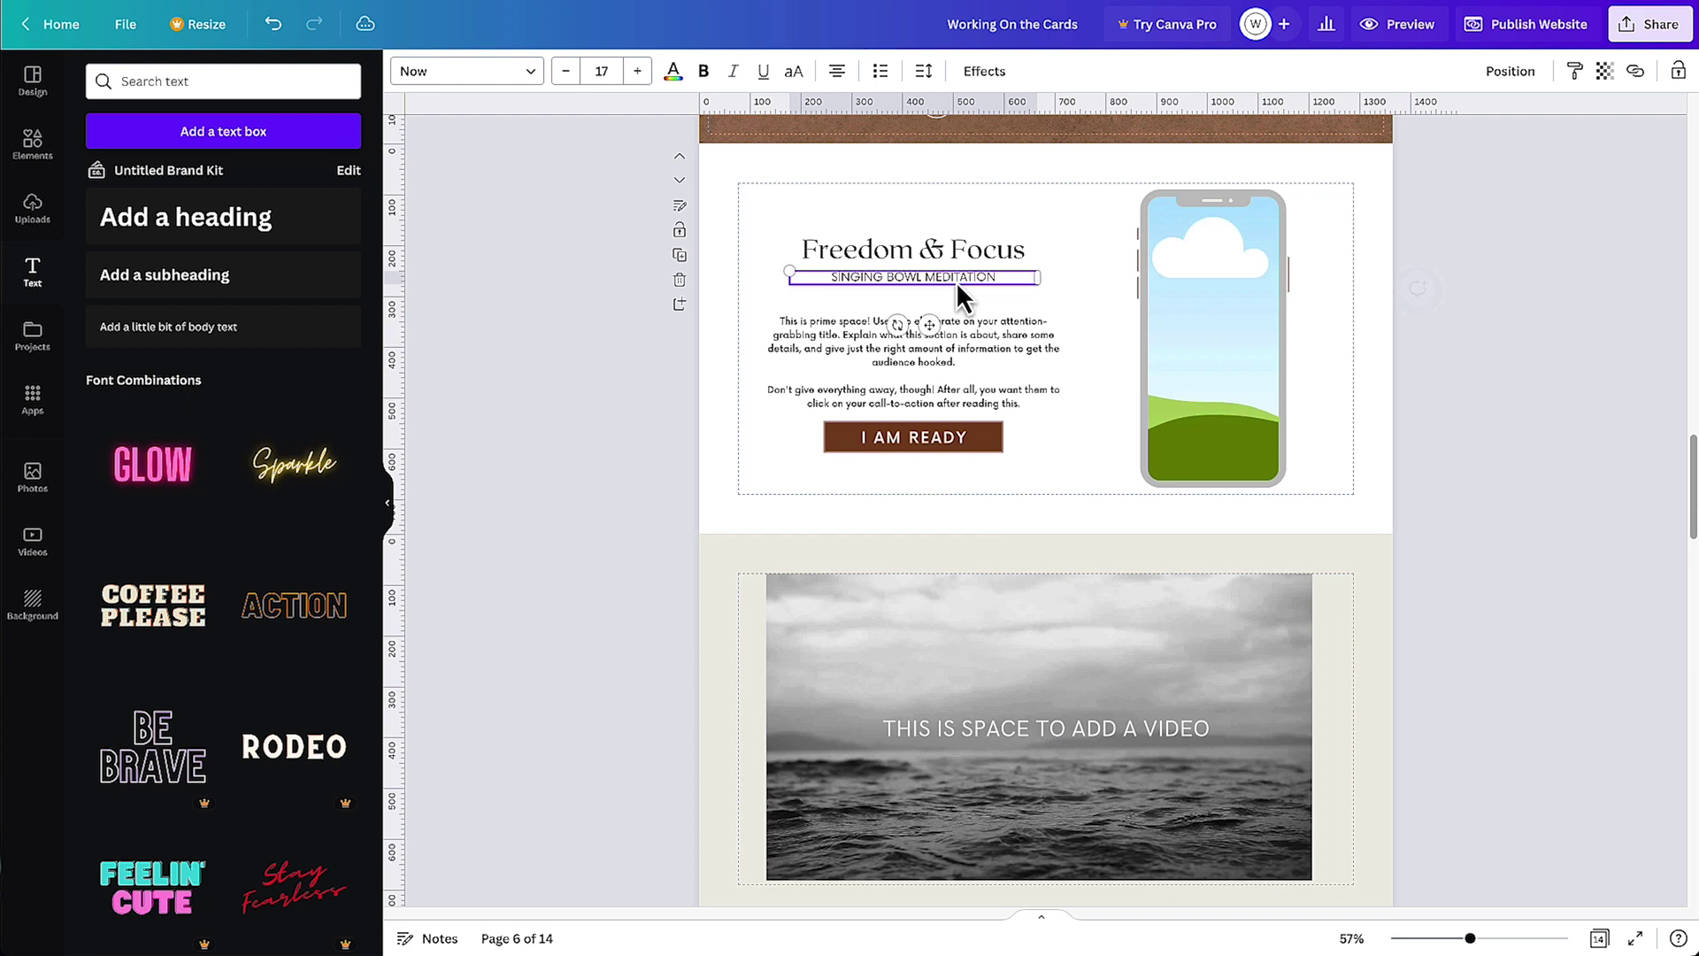
left_click(566, 72)
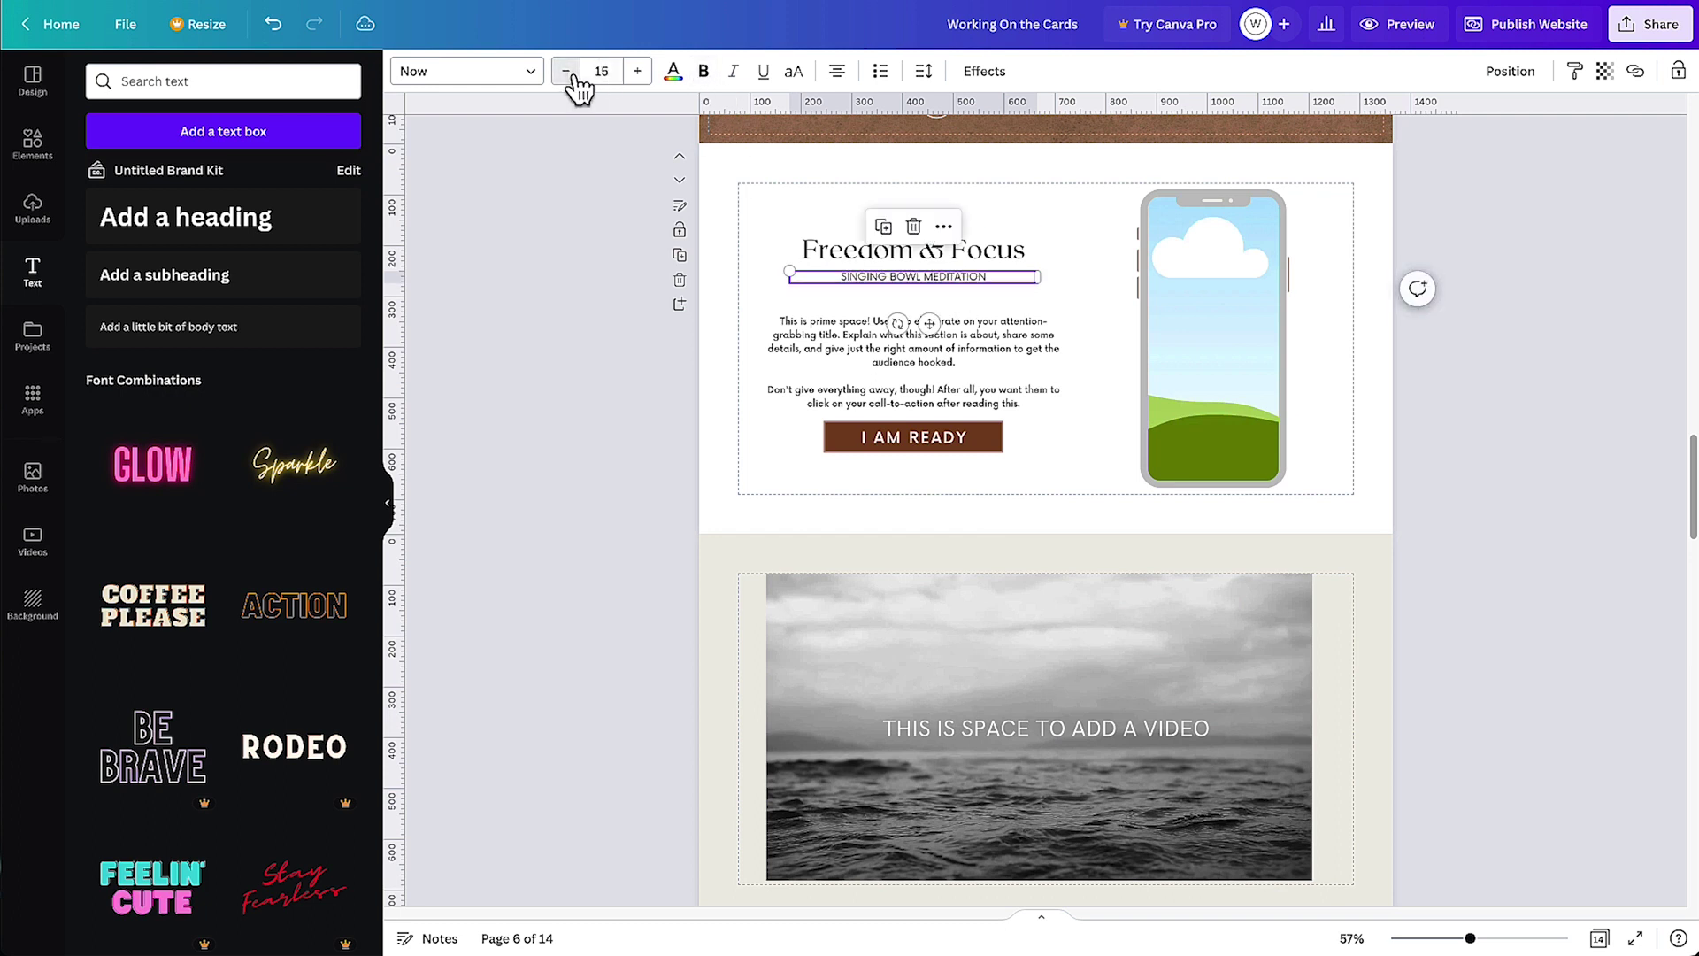
left_click(588, 357)
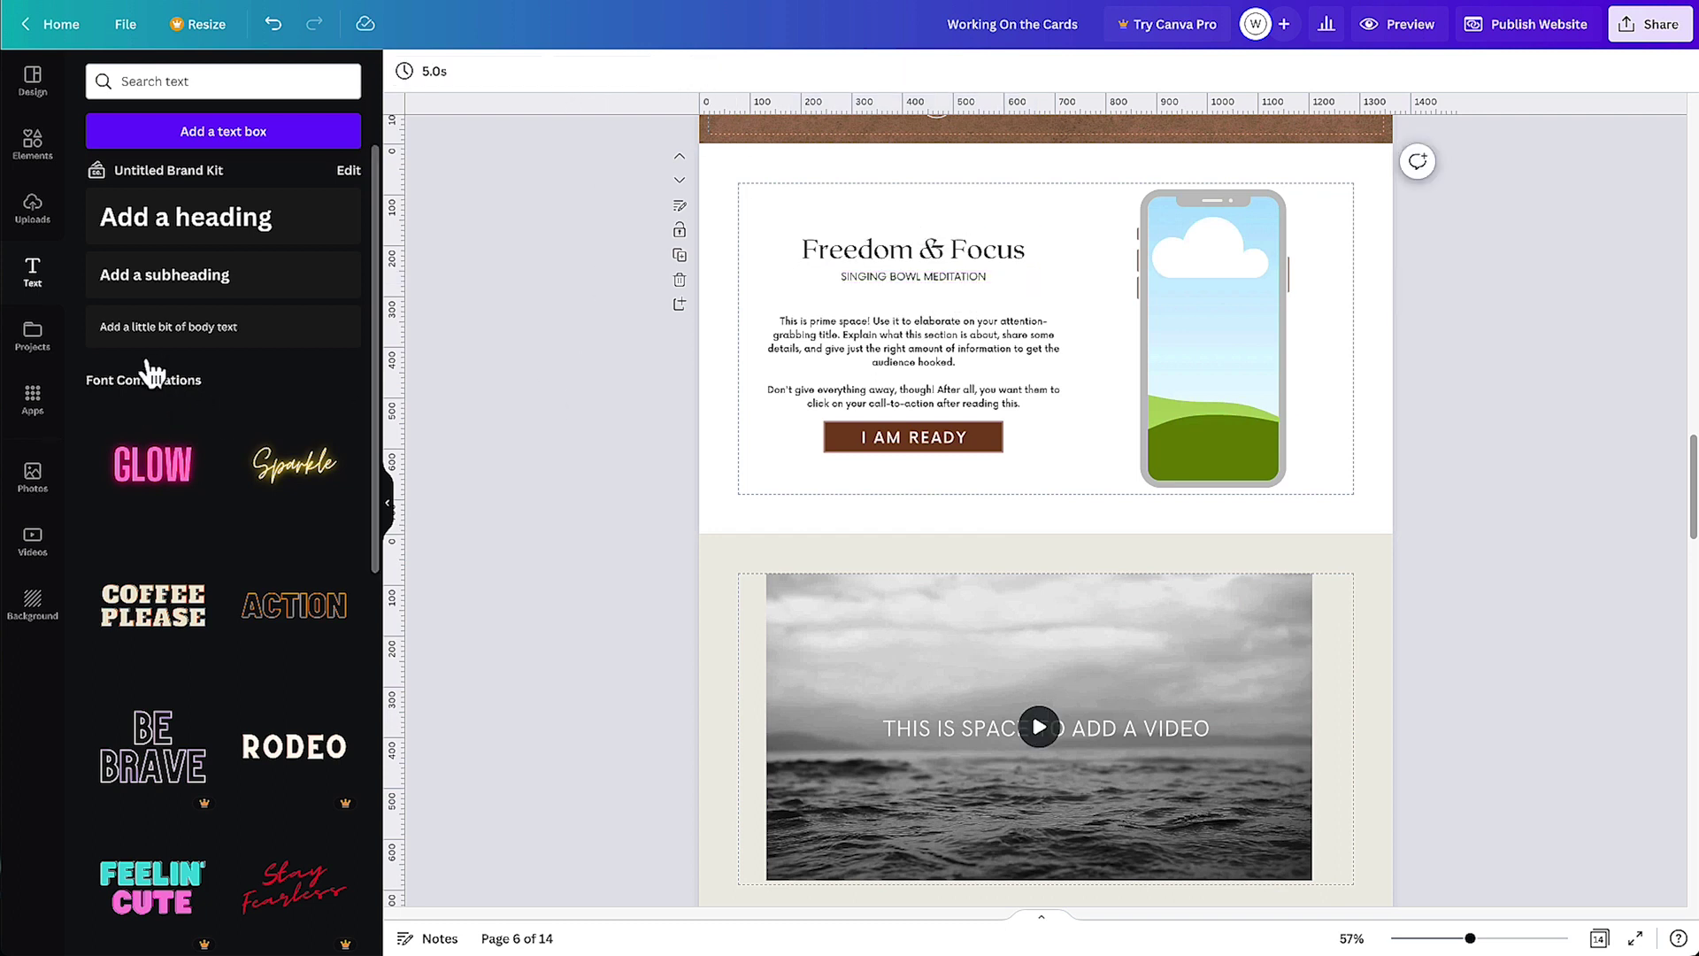
Add a subheading to the section reading "FREE MEDITATION!"
left_click_drag(196, 285, 1027, 339)
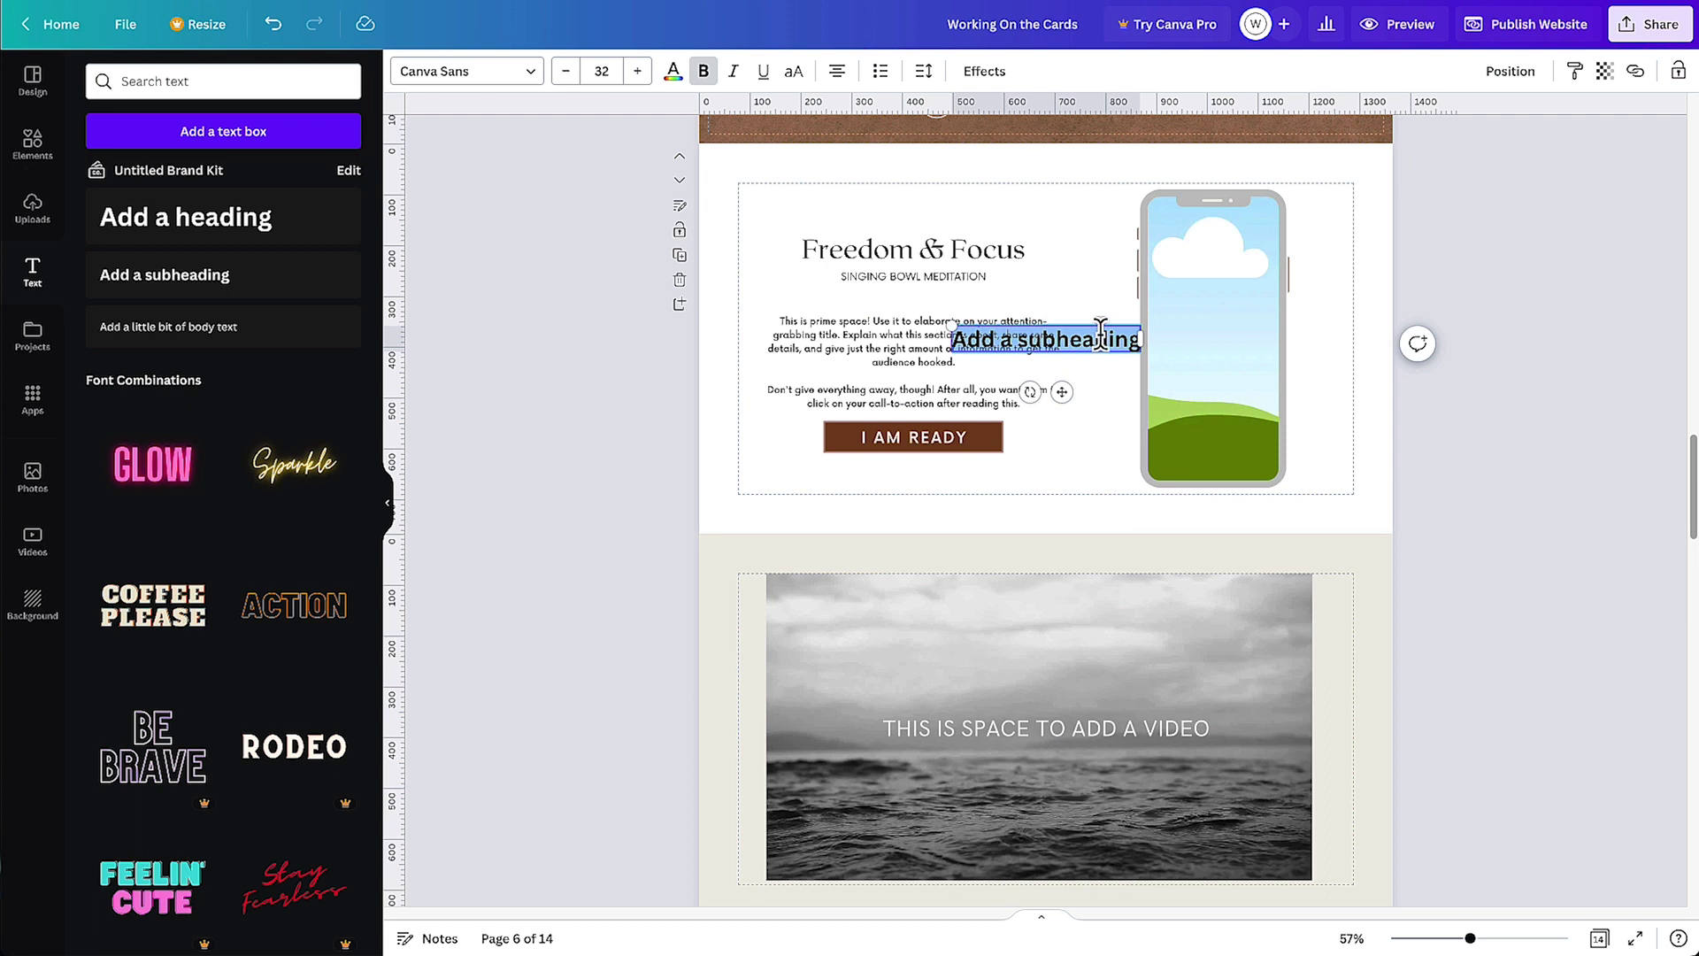
type("FREE MEDITATION!")
key("ctrl+a")
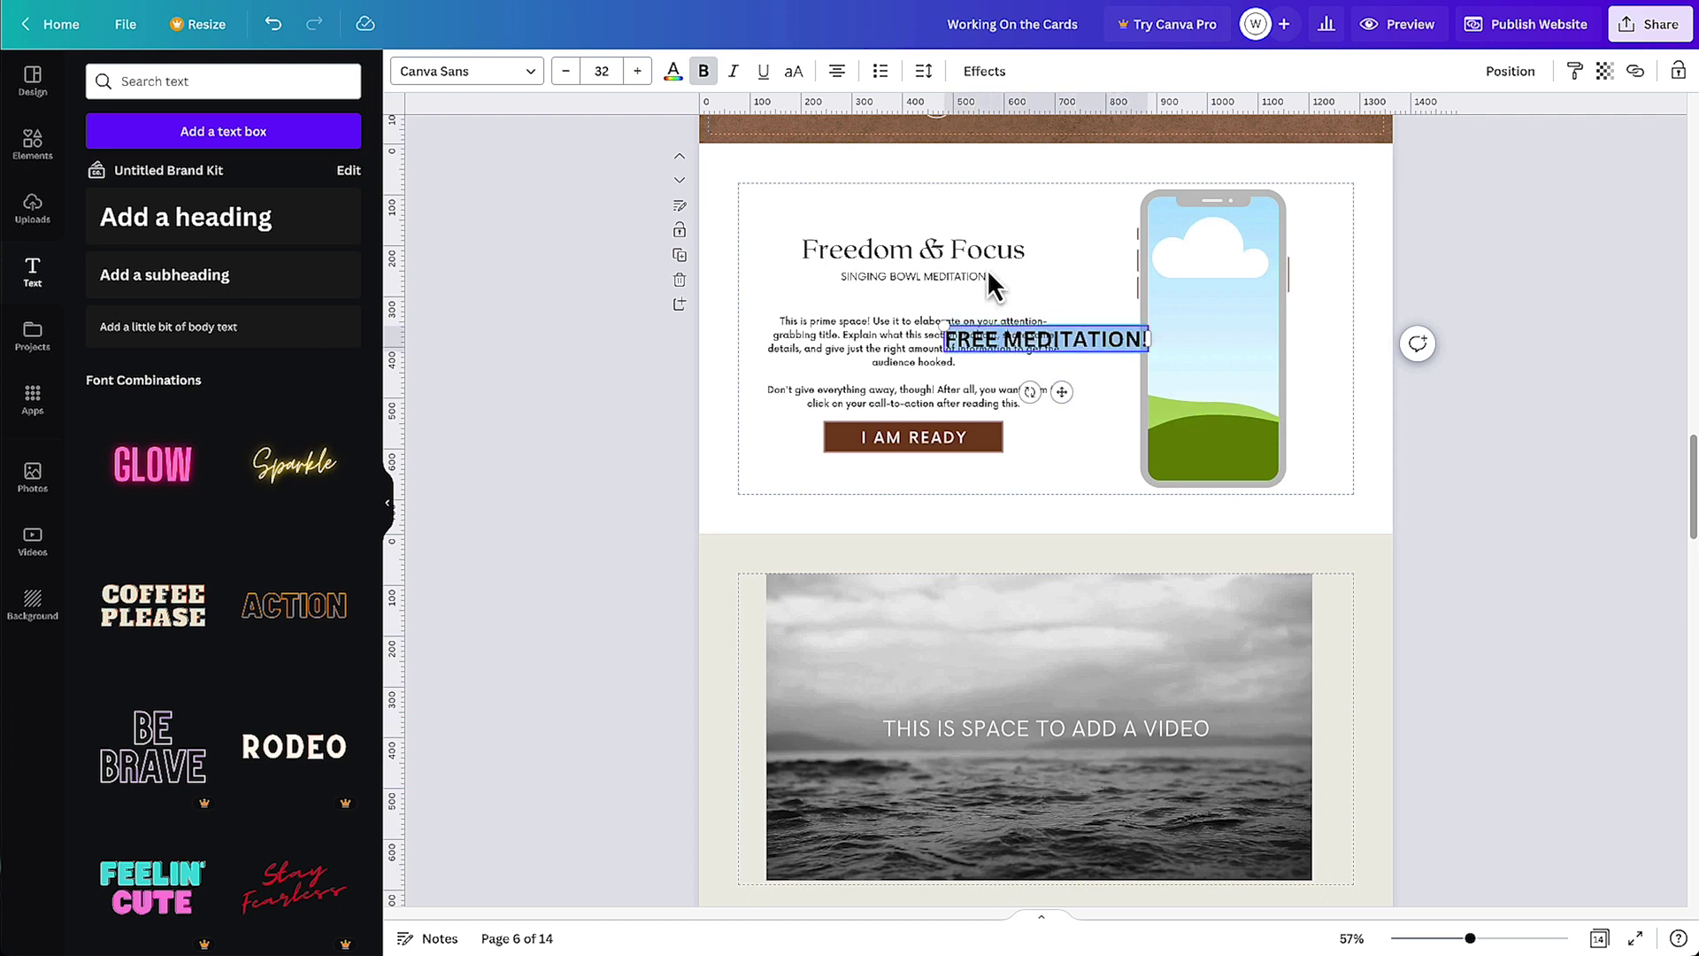
Set the "FREE MEDITATION!" subheading to the Now font and the brand kit's dusty pink colour
left_click(529, 74)
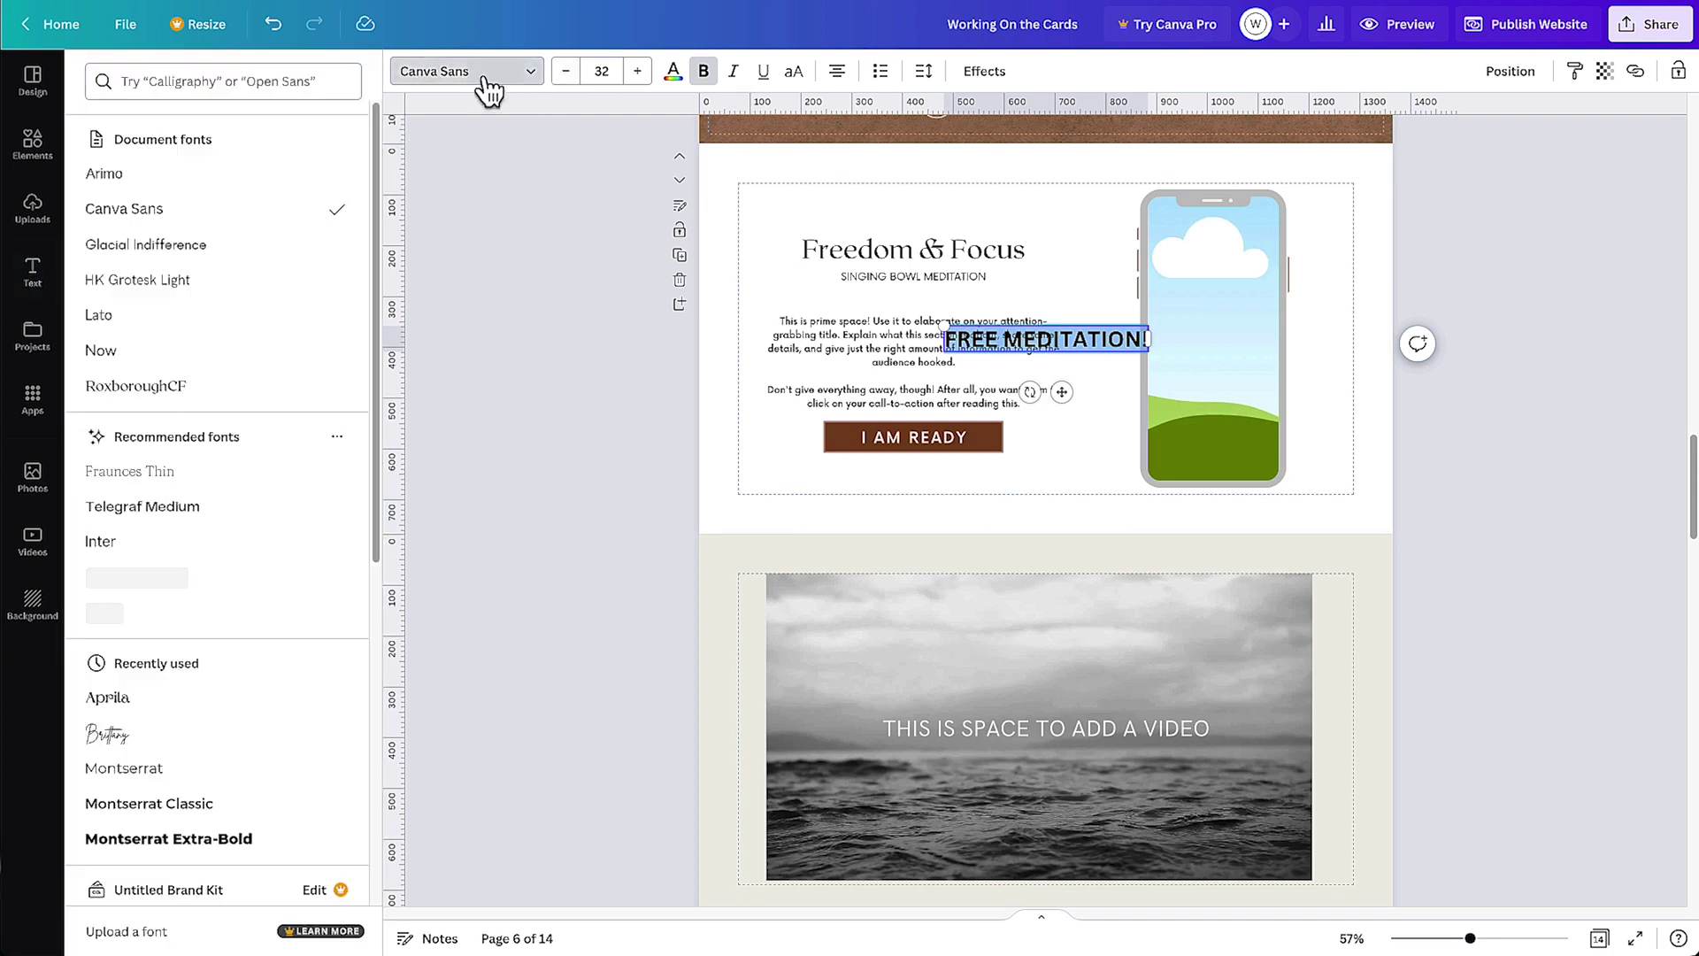
left_click(107, 350)
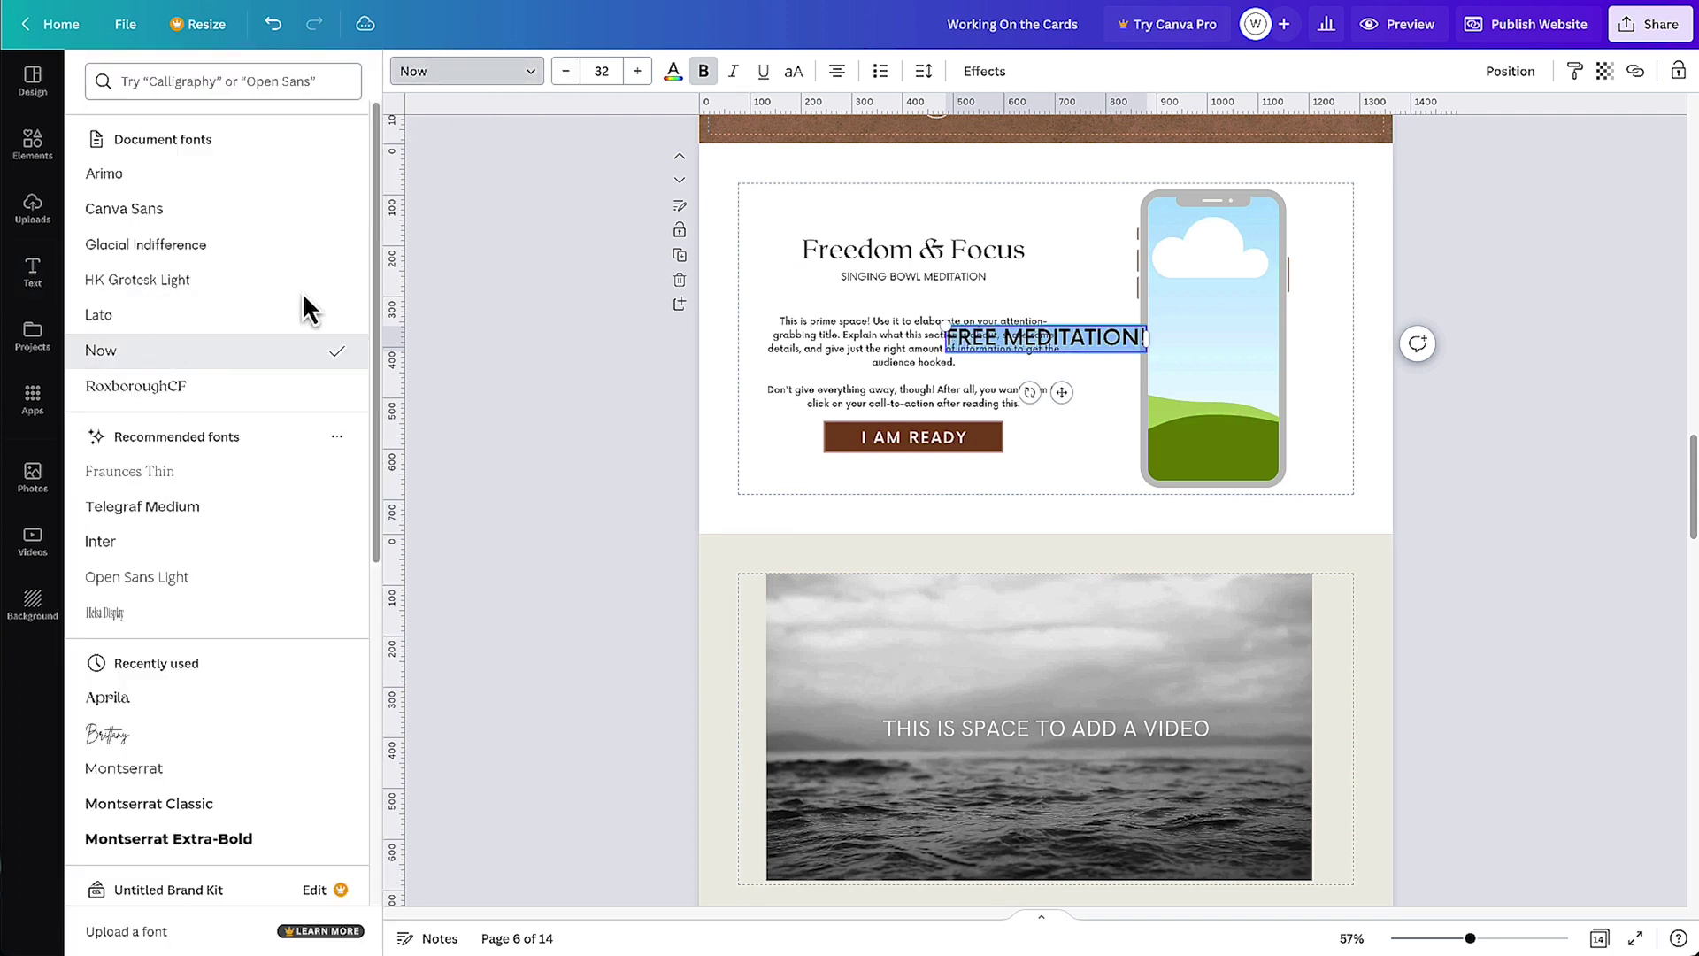
left_click(673, 72)
left_click(161, 364)
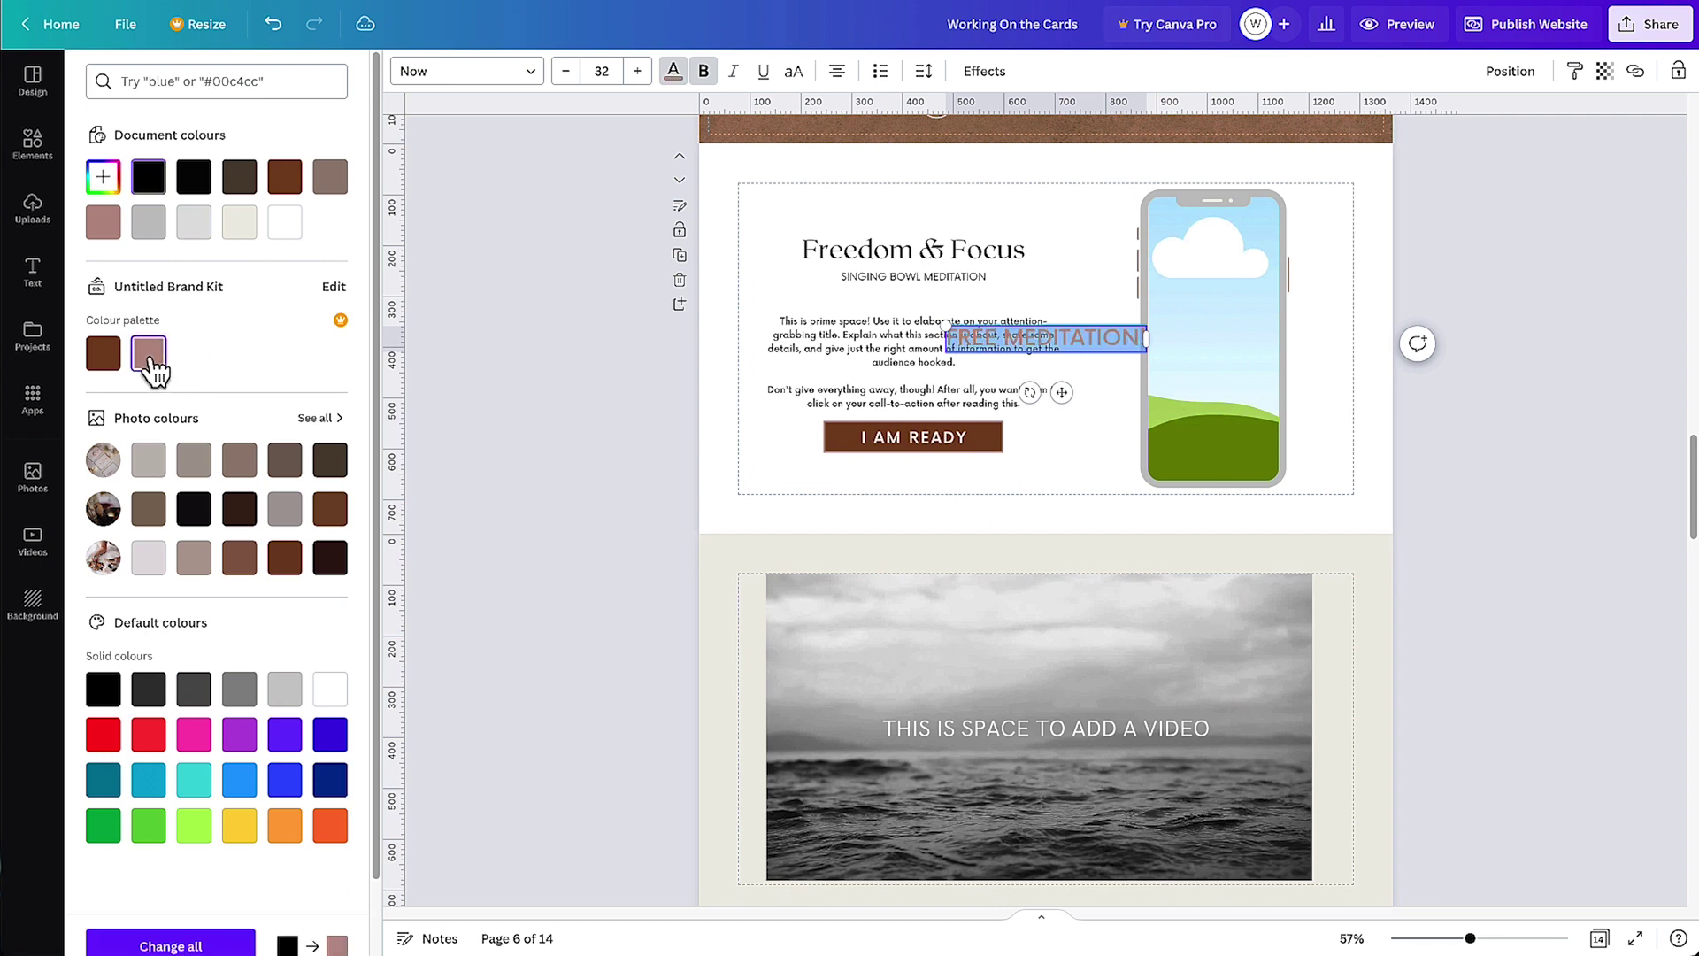
Reduce the "FREE MEDITATION!" subheading's font size to 18
left_click(564, 72)
left_click(564, 72)
left_click(564, 72)
left_click(565, 72)
left_click(564, 71)
left_click(565, 71)
left_click(564, 72)
left_click(565, 72)
left_click(565, 72)
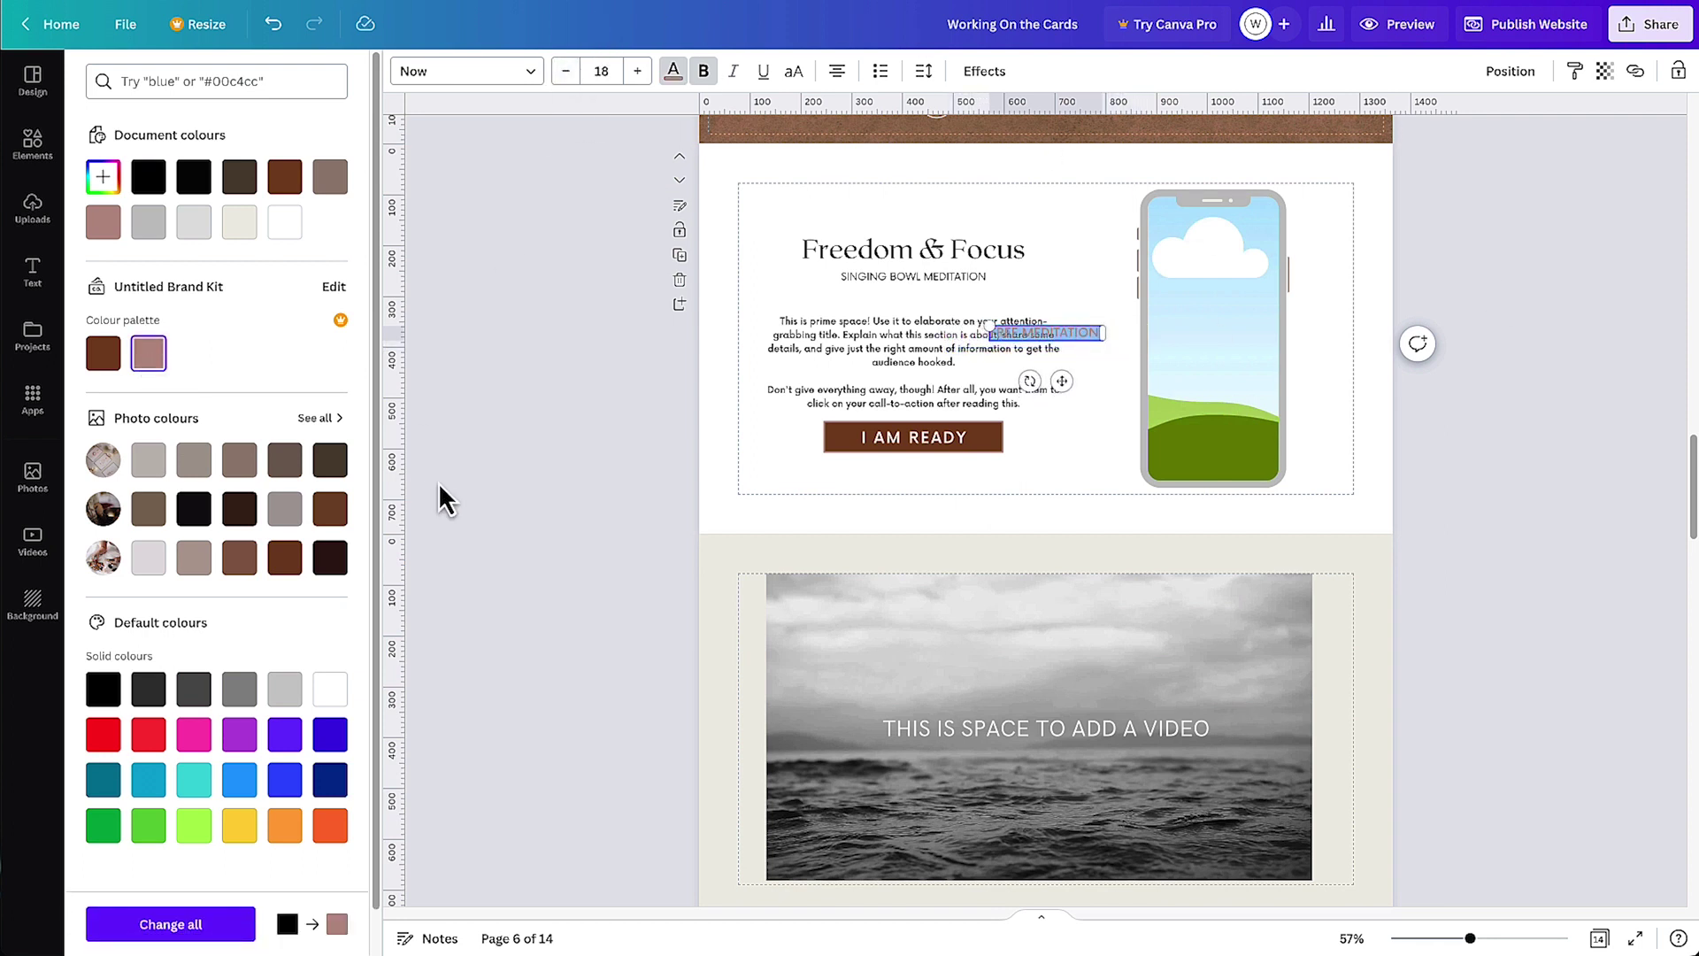
Place the "FREE MEDITATION!" subheading centred above the "Freedom & Focus" title
left_click_drag(920, 438, 859, 433)
key("ctrl+z")
left_click_drag(1094, 335, 973, 218)
key("Escape")
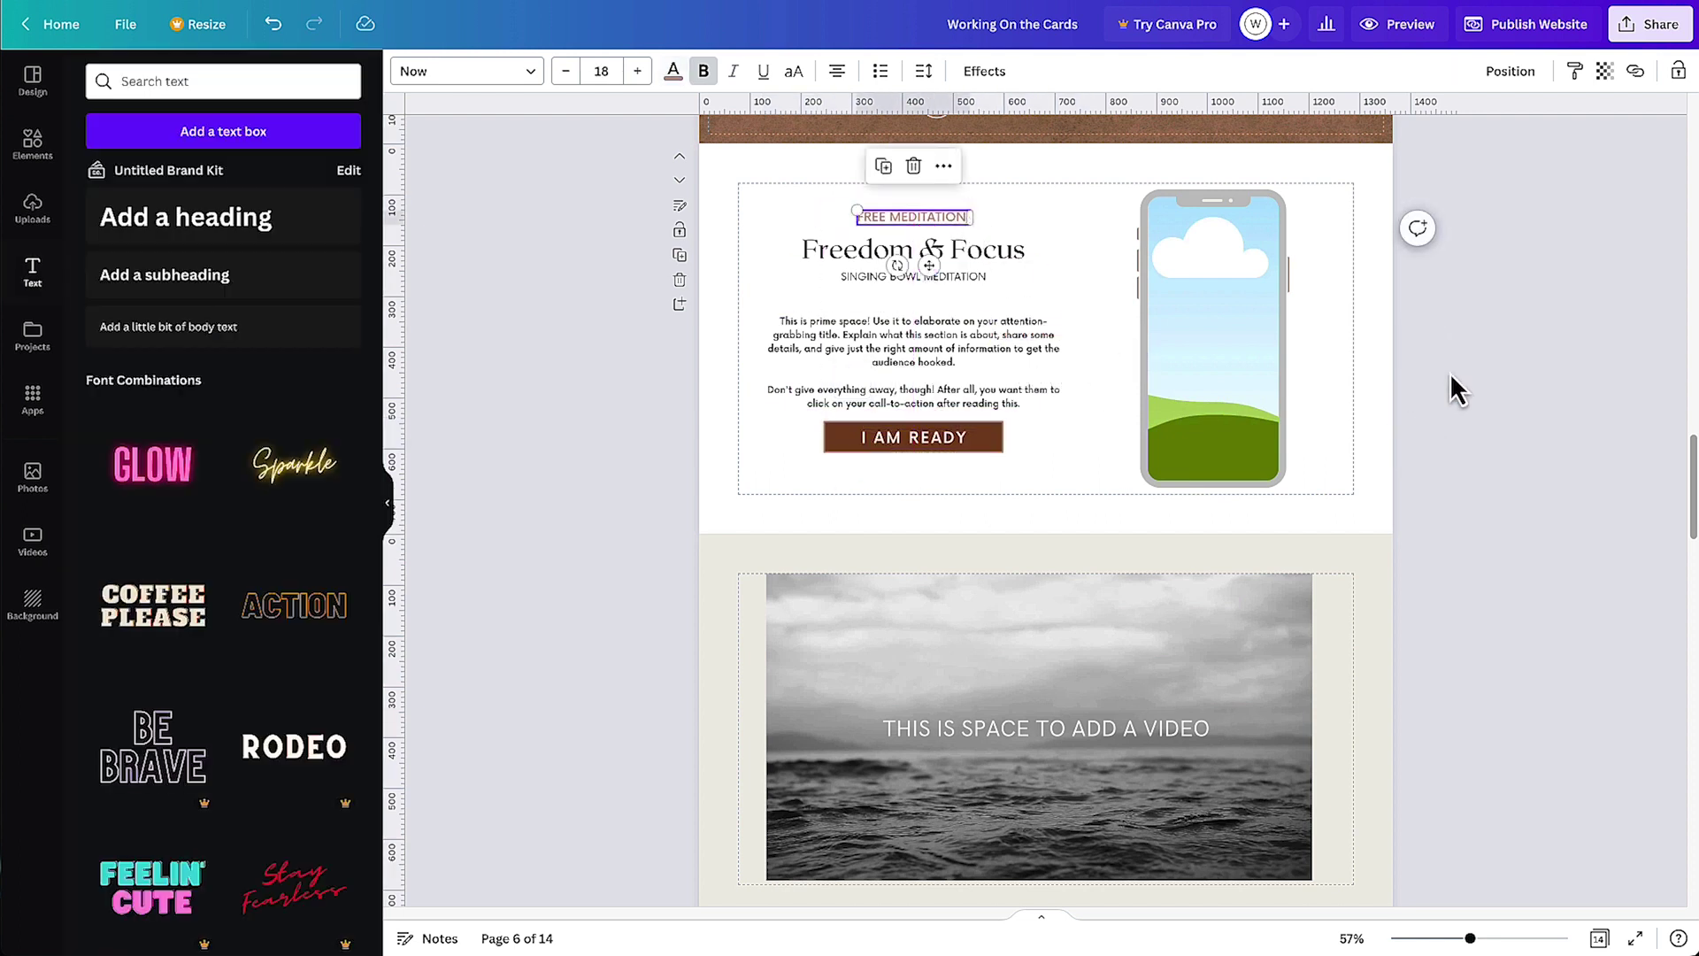
left_click(732, 231)
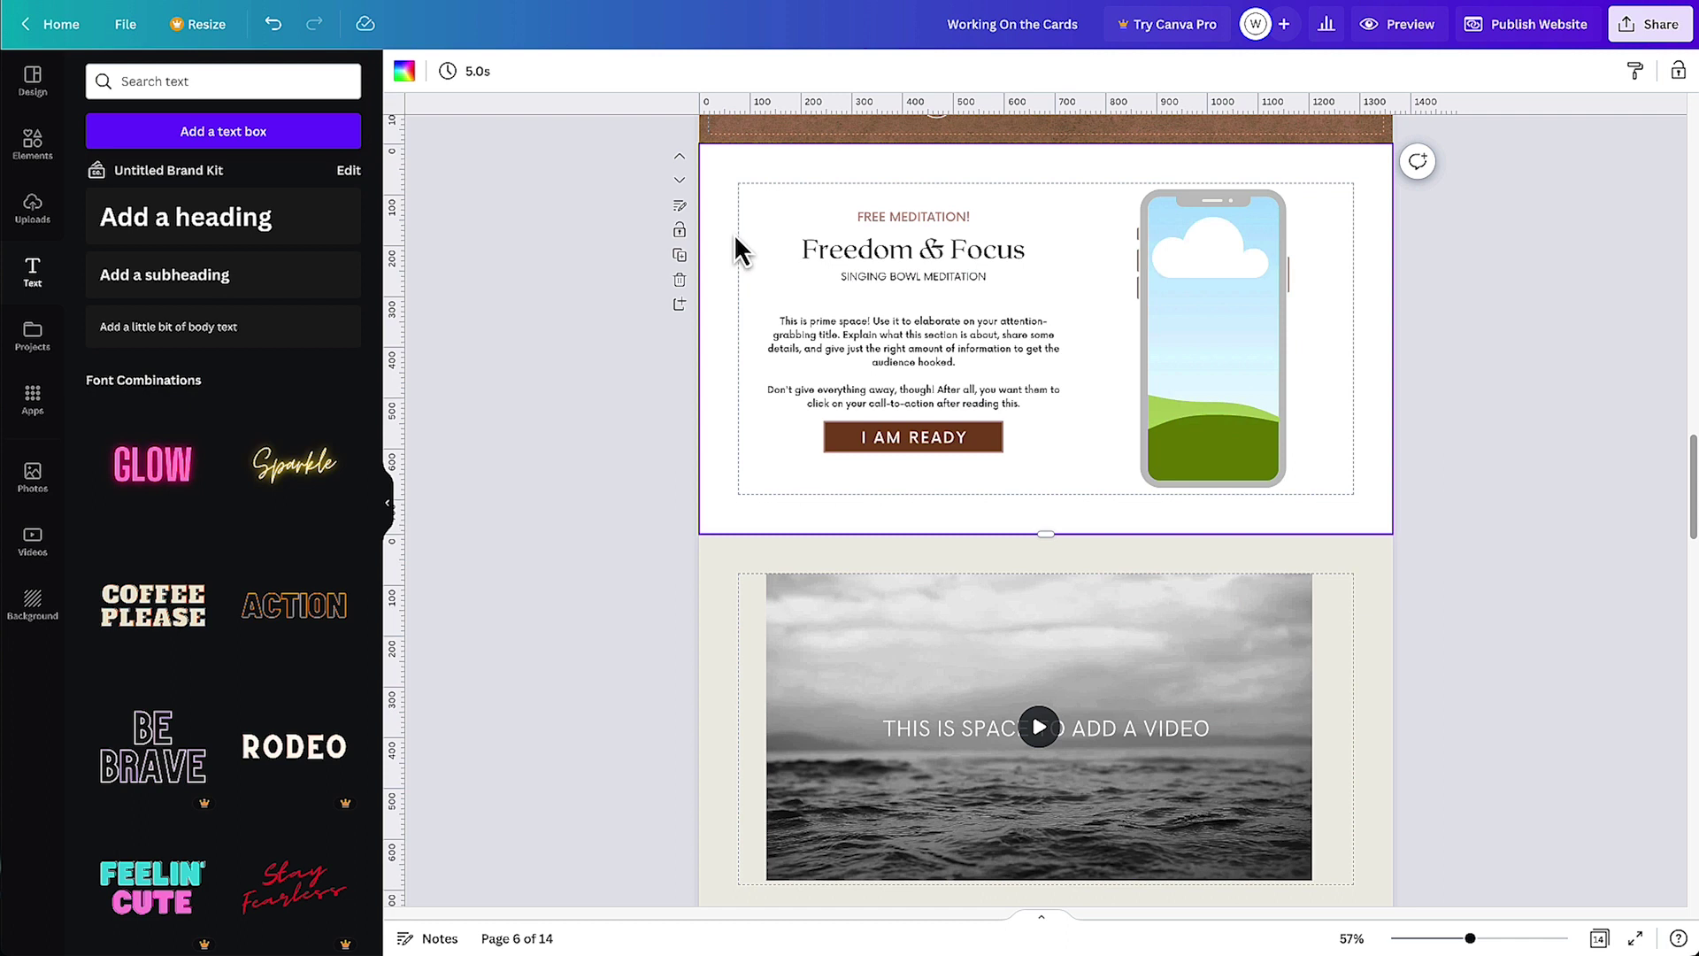
Nudge the phone mockup down slightly and fill its screen with the recently used singing bowl photo
left_click(1186, 348)
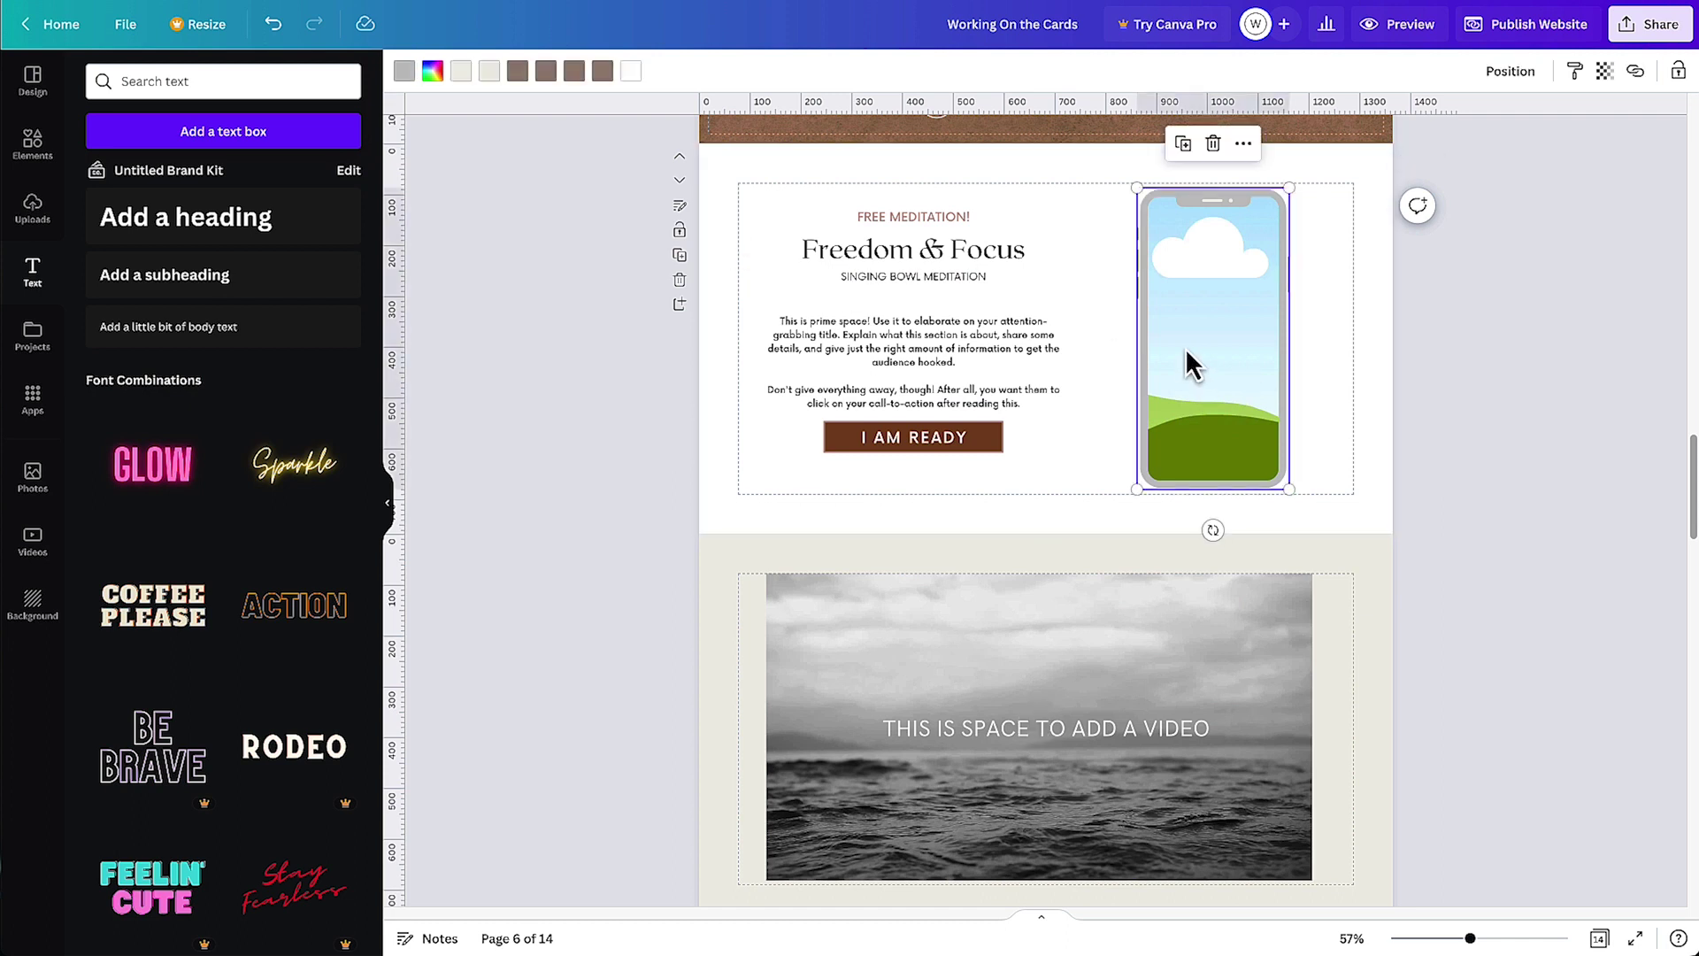
mouse_move(1181, 349)
left_mouse_down()
mouse_move(1195, 349)
mouse_move(1178, 356)
left_mouse_up()
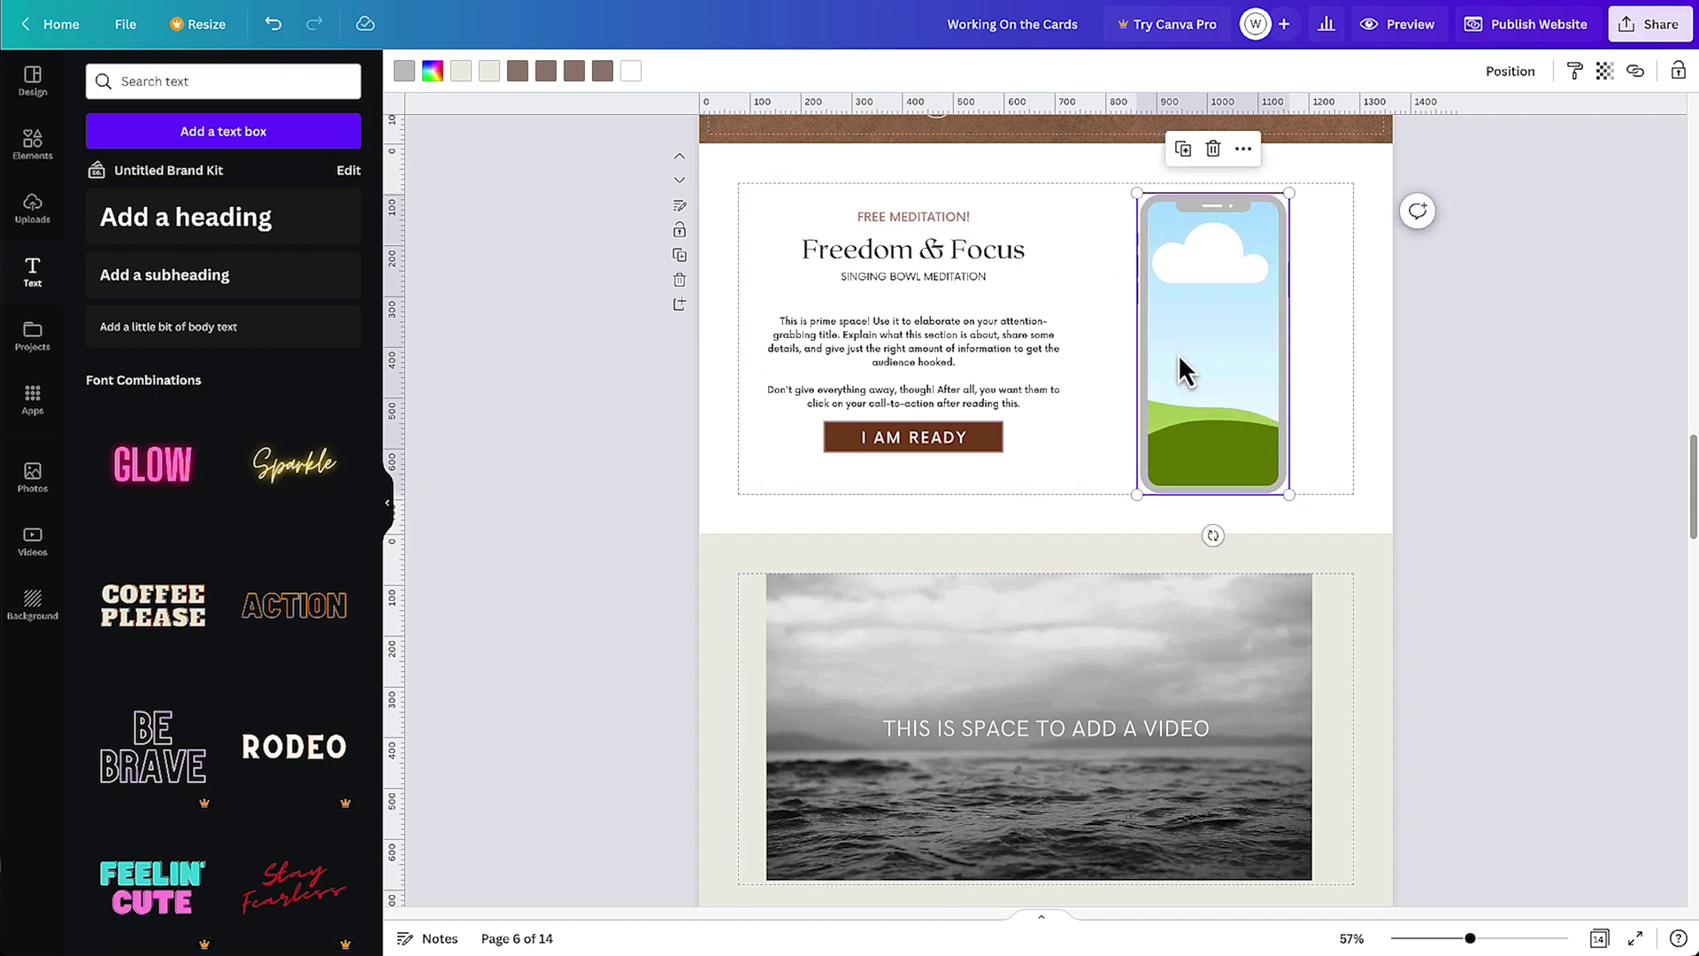
left_click(32, 161)
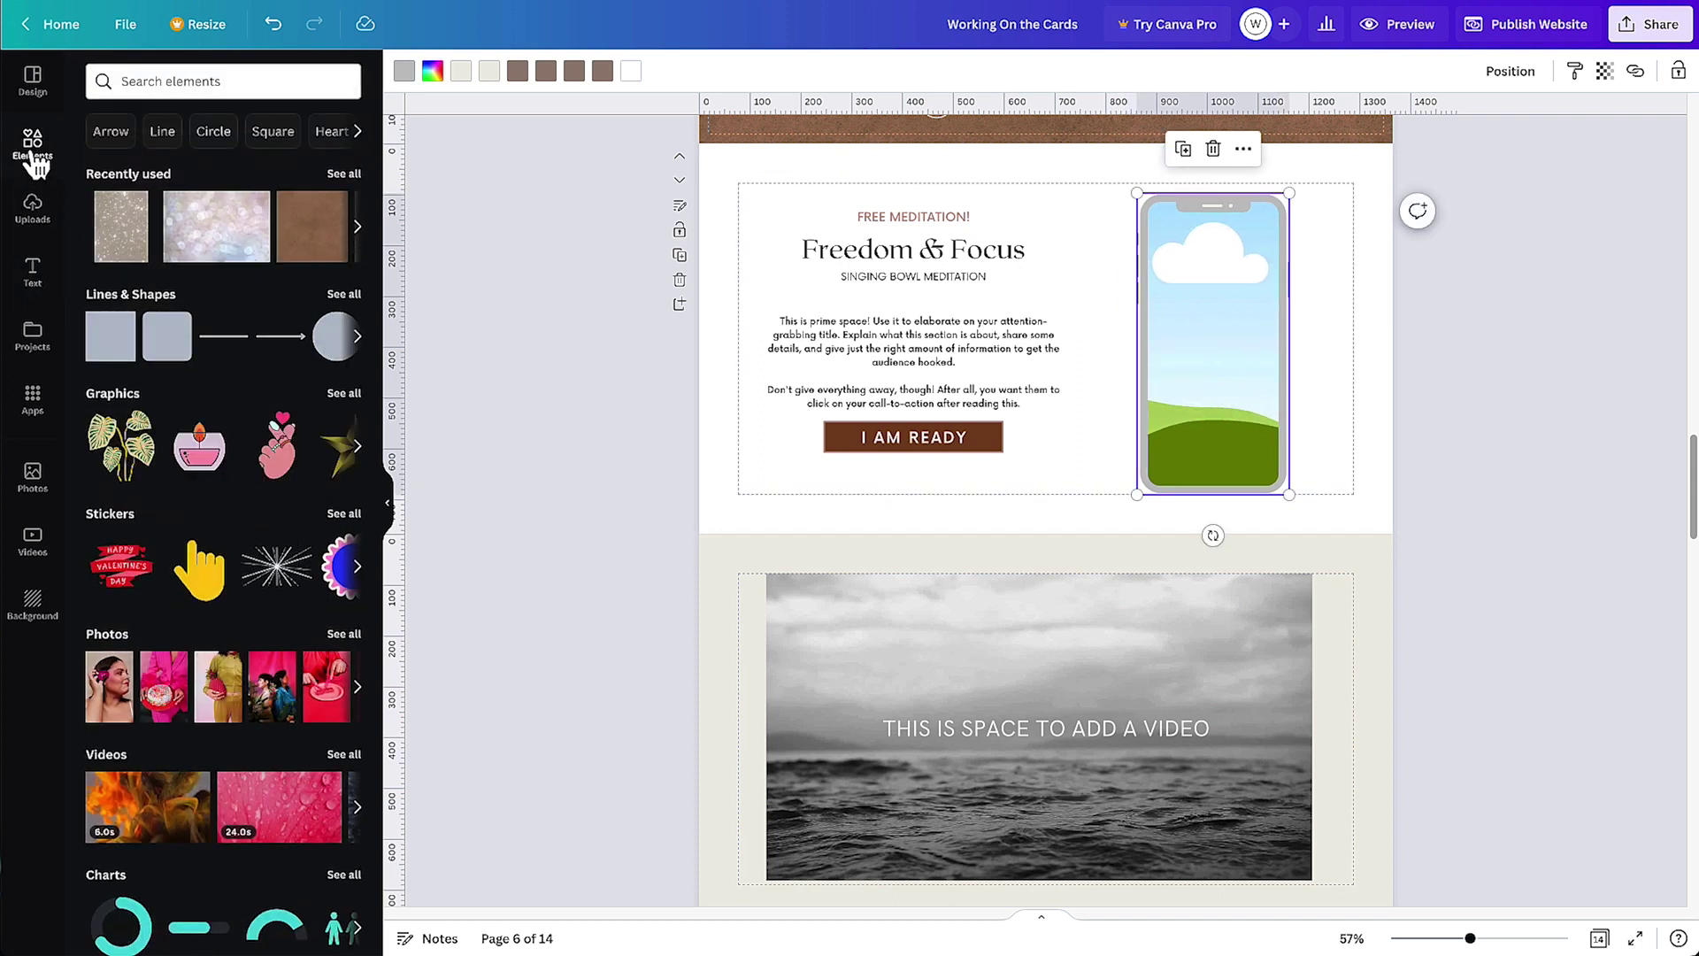
left_click(34, 476)
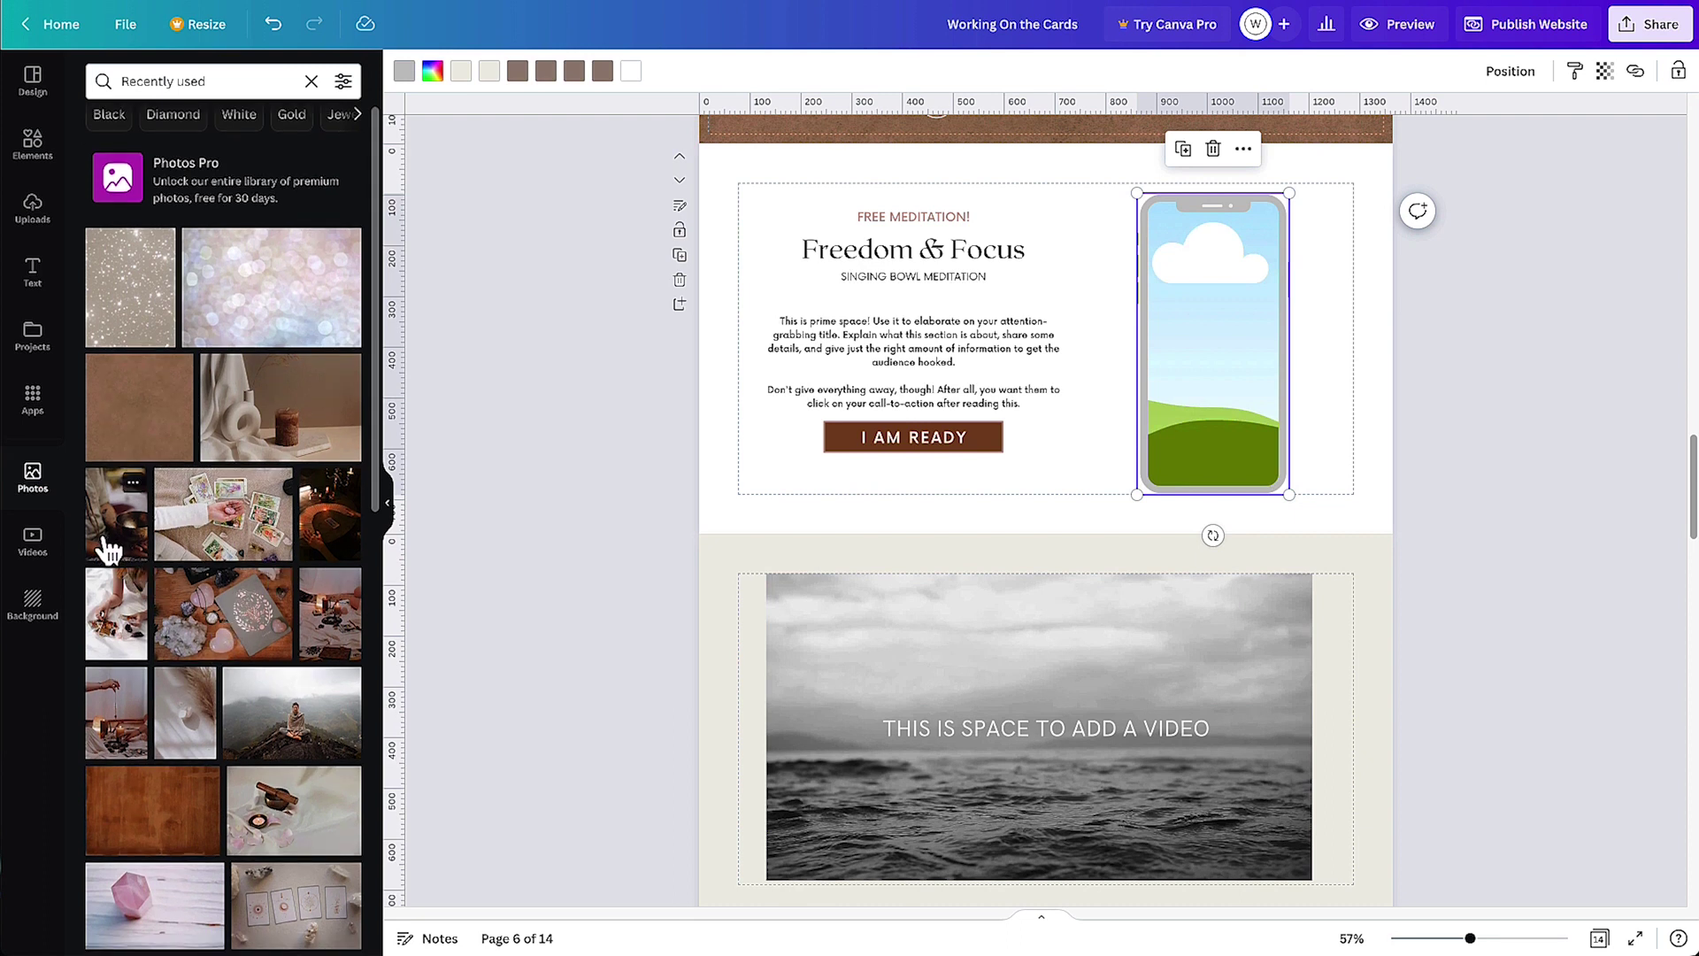
left_click_drag(110, 542, 1214, 357)
left_click(1489, 370)
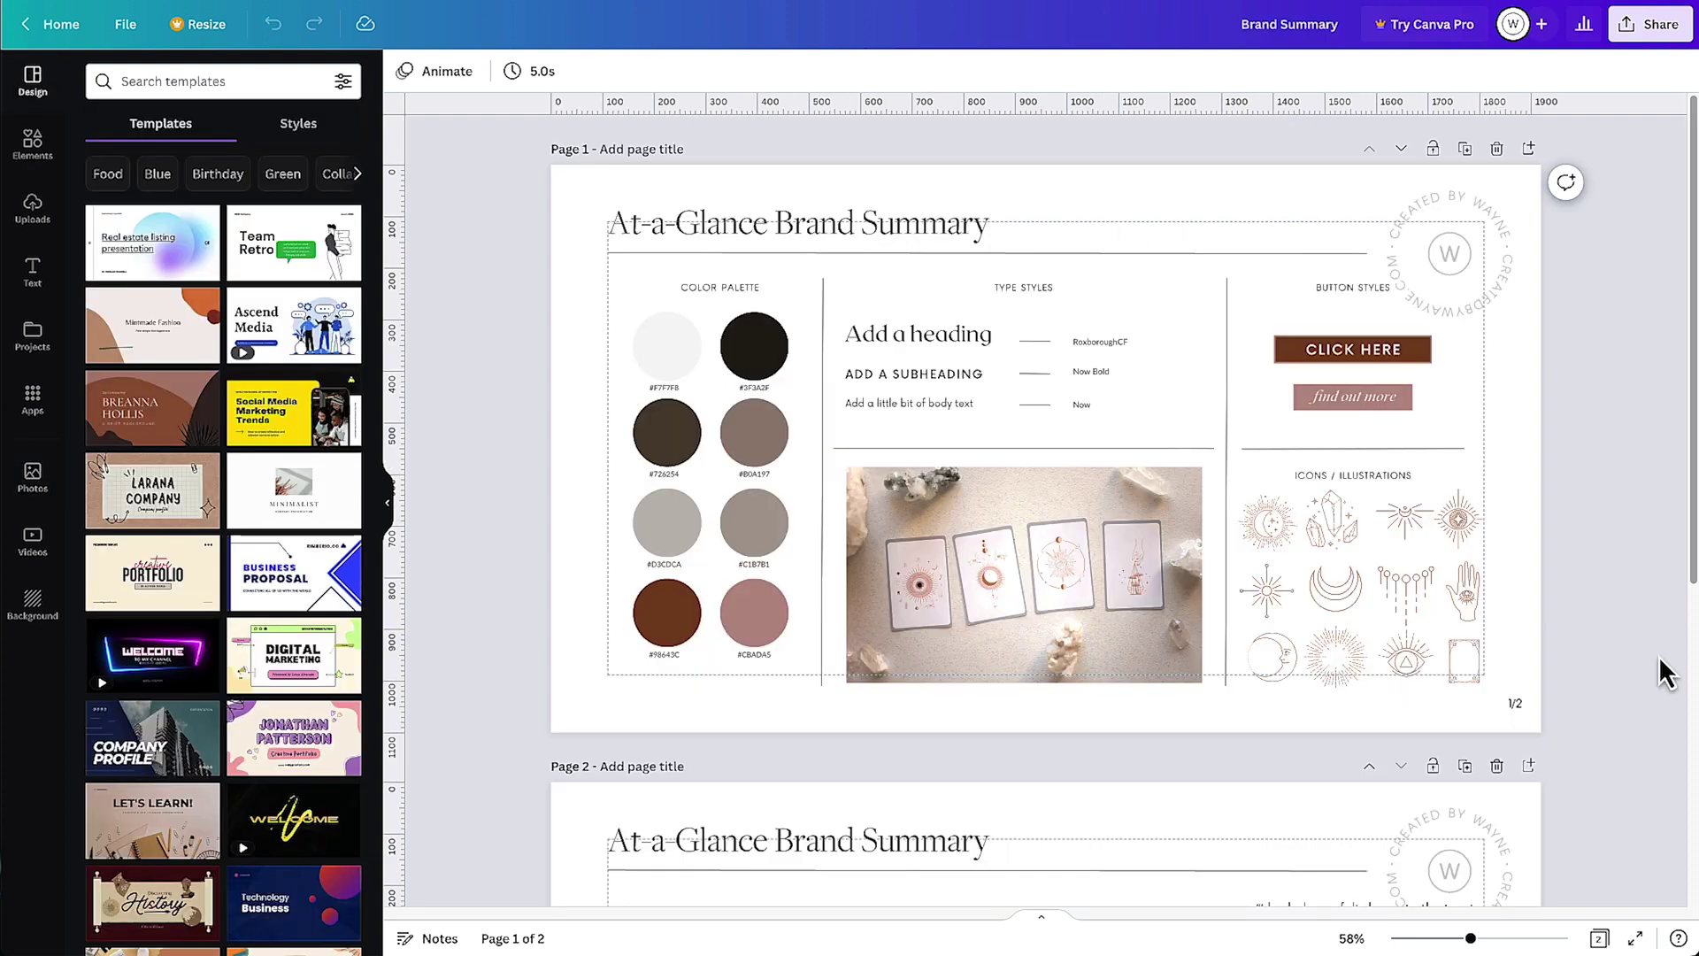
Copy the sun-and-moon illustration from the brand summary into the free meditation section of the website design
left_click(1270, 533)
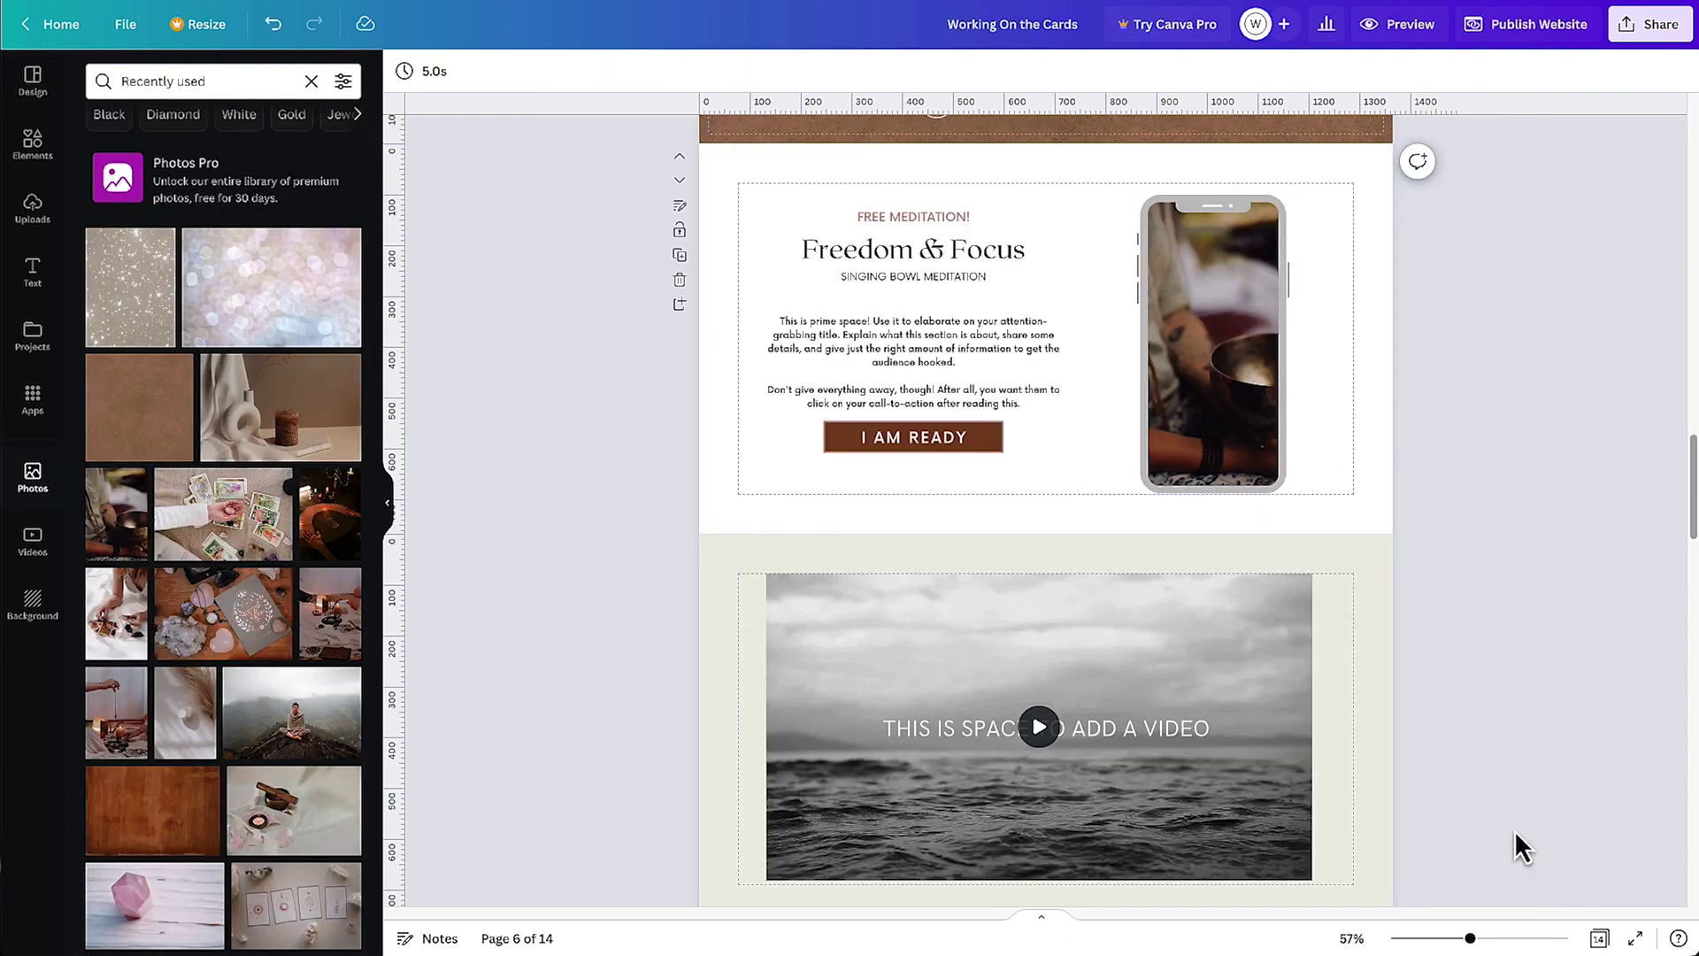
left_click(1487, 938)
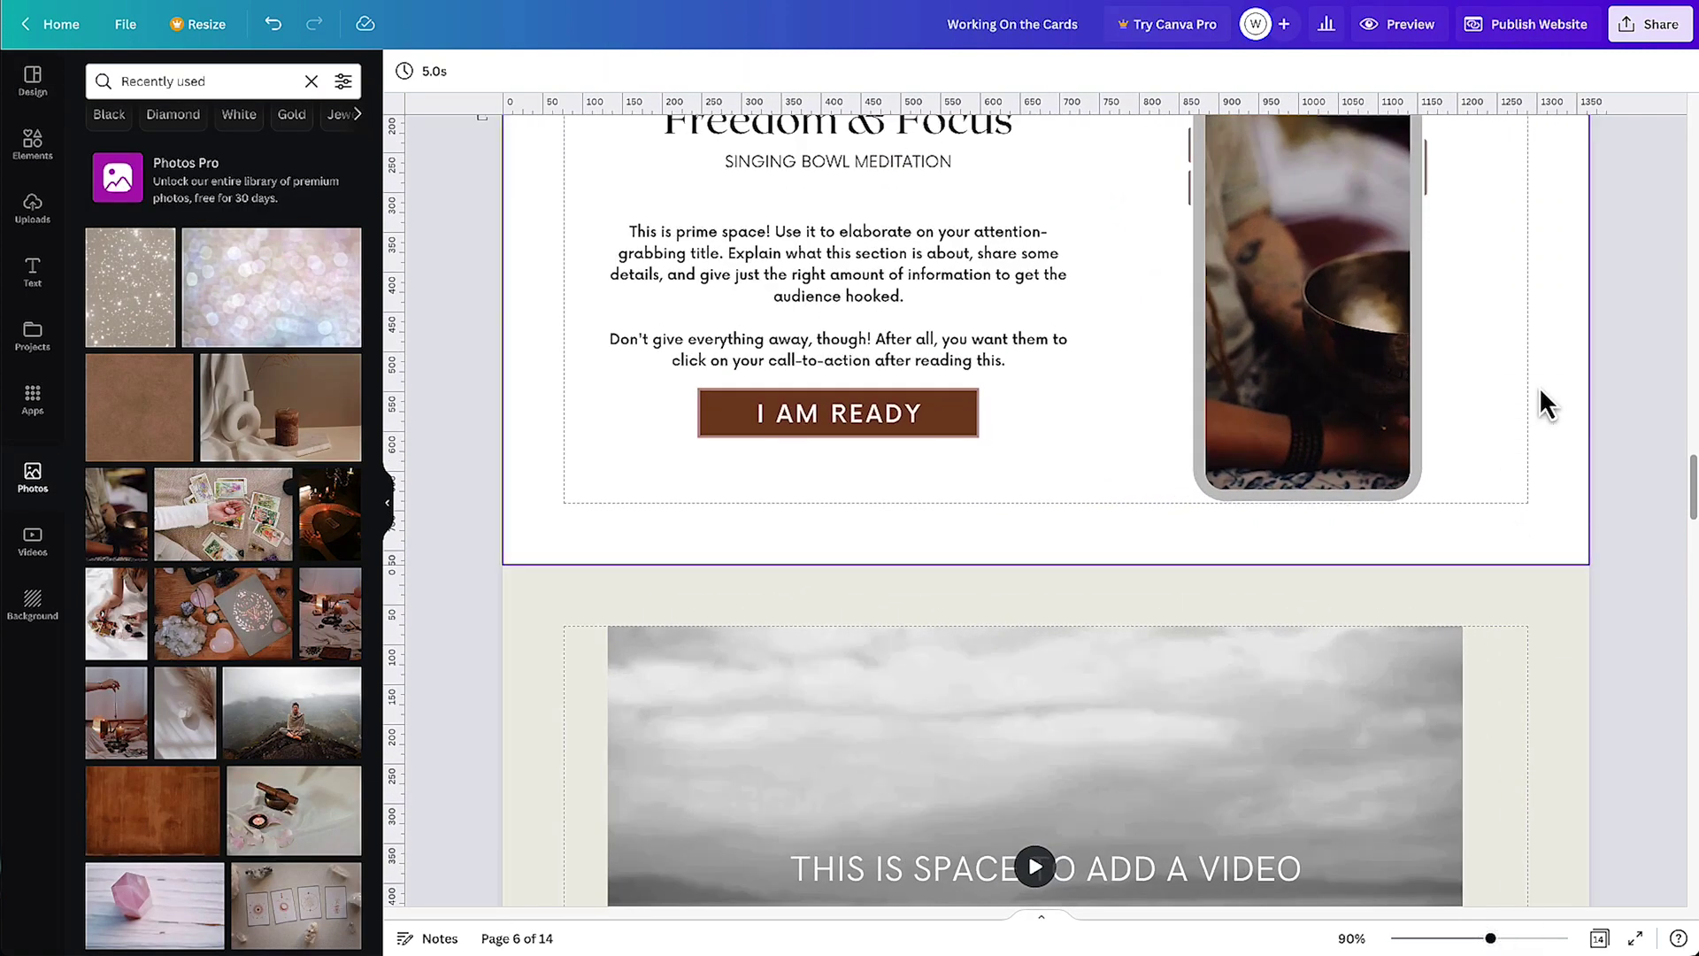
scroll(1595, 464, "up", 3)
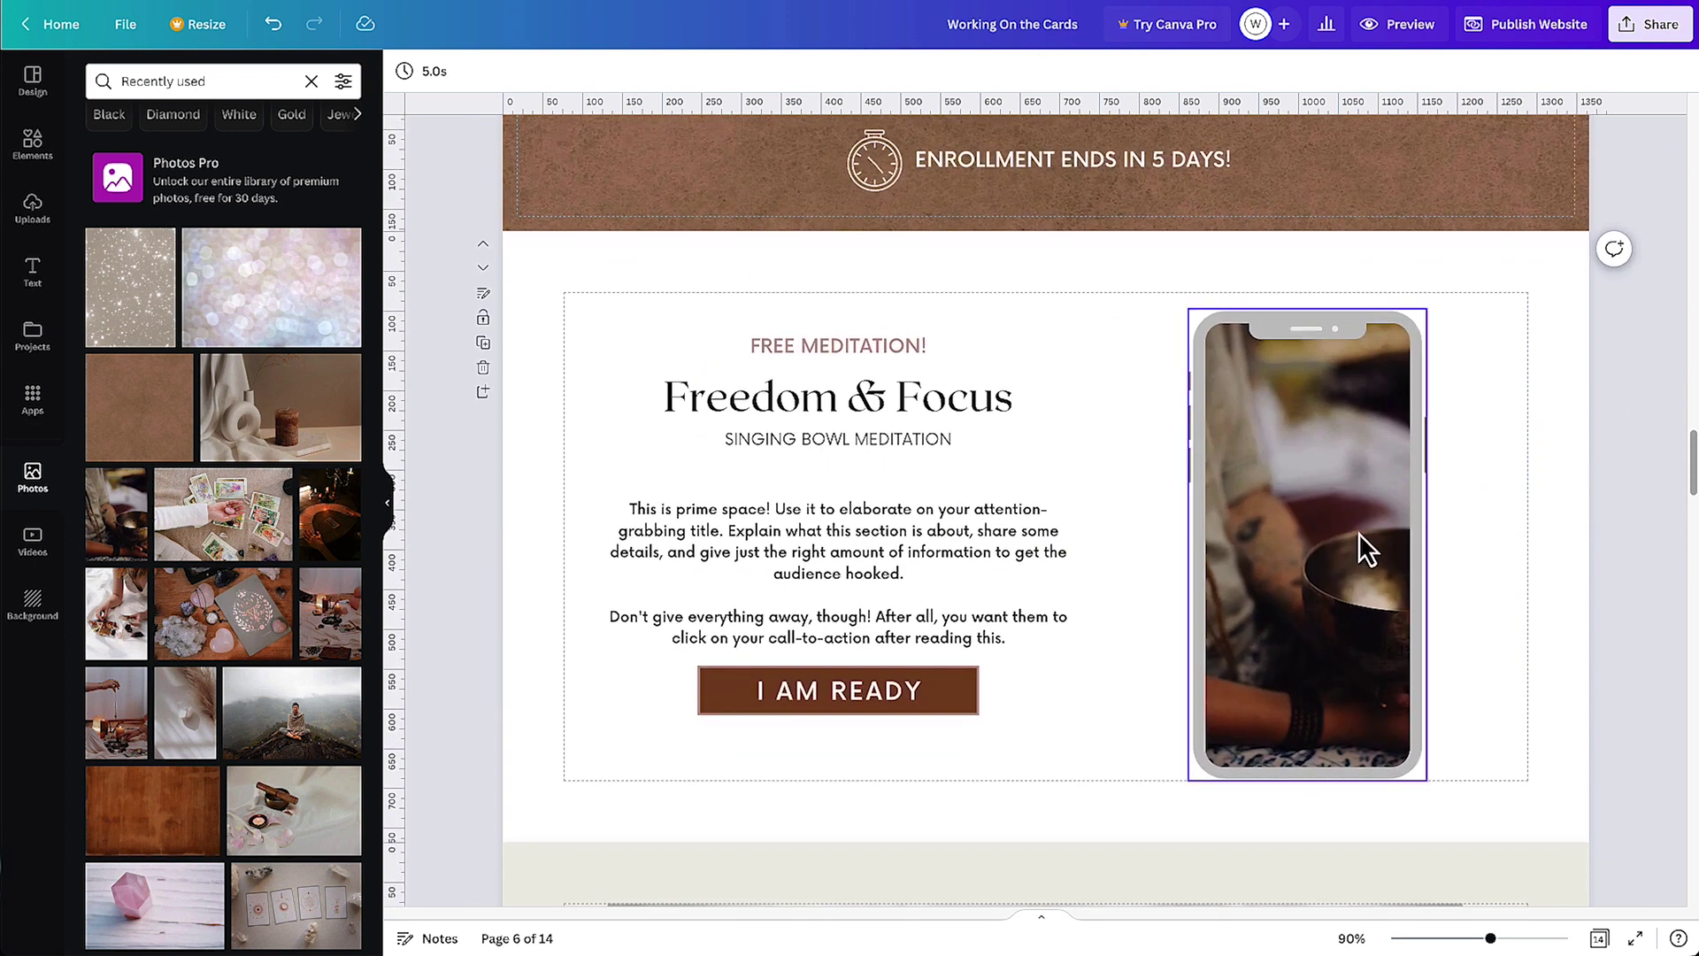
left_click(1331, 533)
key("ctrl+v")
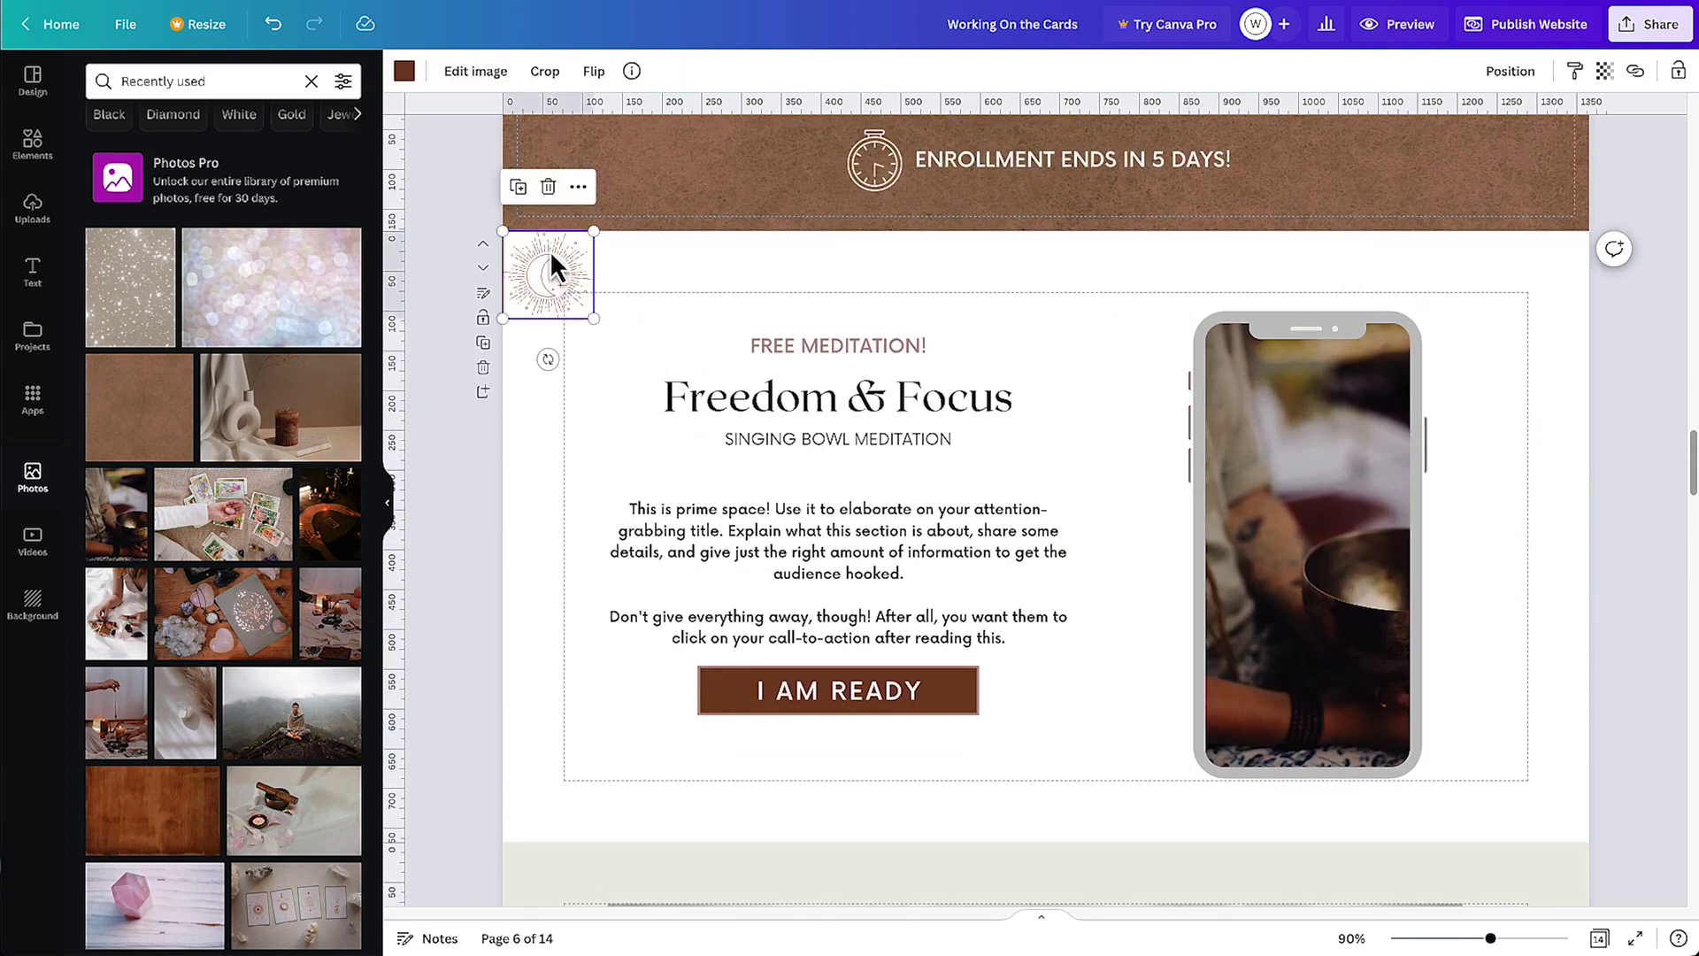
Recolour the sun-and-moon illustration white, enlarge it and place it centred on the upper half of the phone screen
left_click(404, 72)
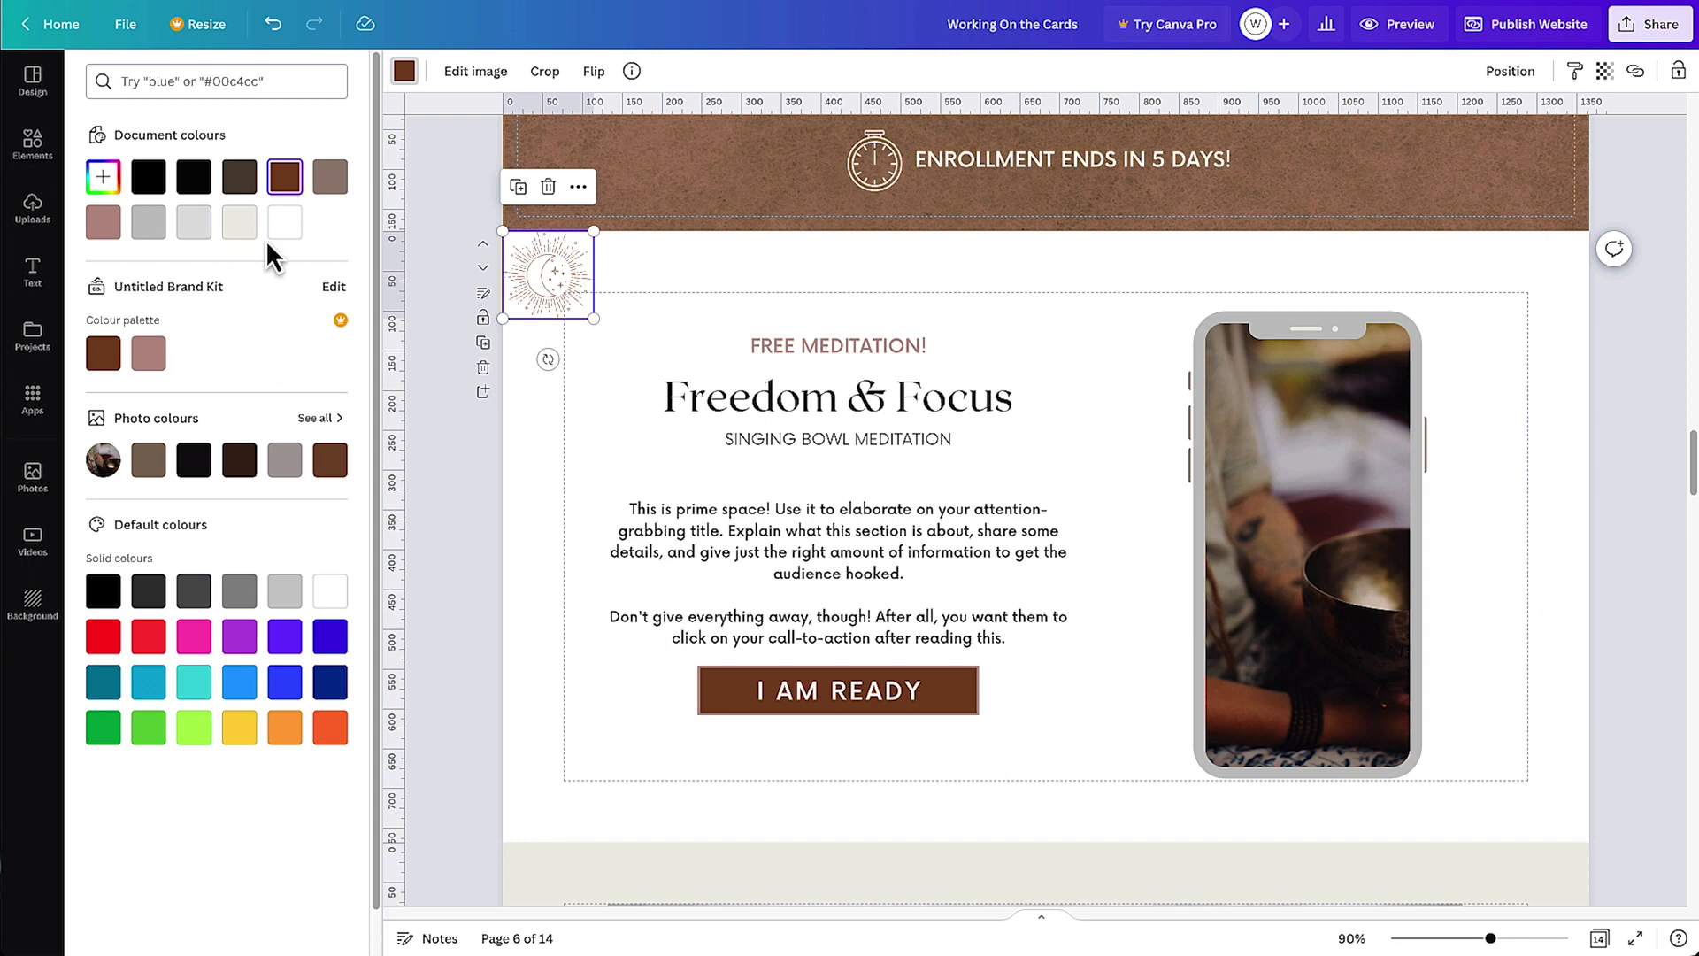
left_click(285, 222)
left_click_drag(547, 274, 1392, 535)
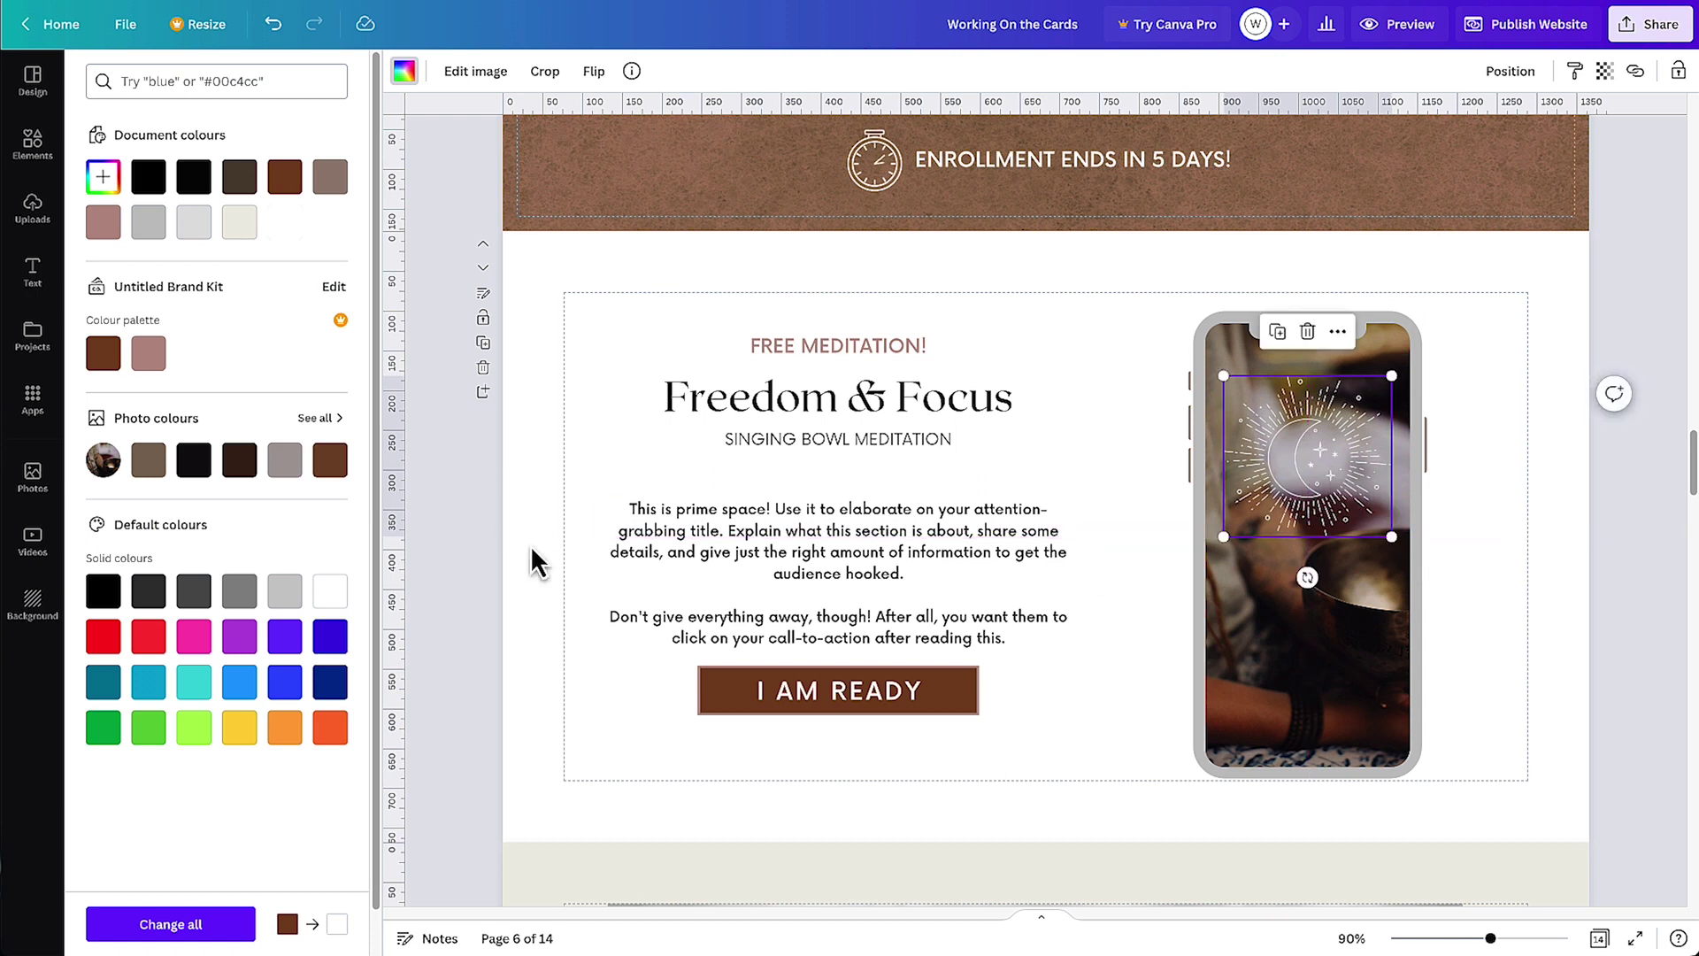
Add a subheading reading "FREE FOR THE FIRST TEN WHO ENROLL" below the illustration on the phone mockup
left_click(32, 271)
left_click(165, 274)
type("FREE FOR THE")
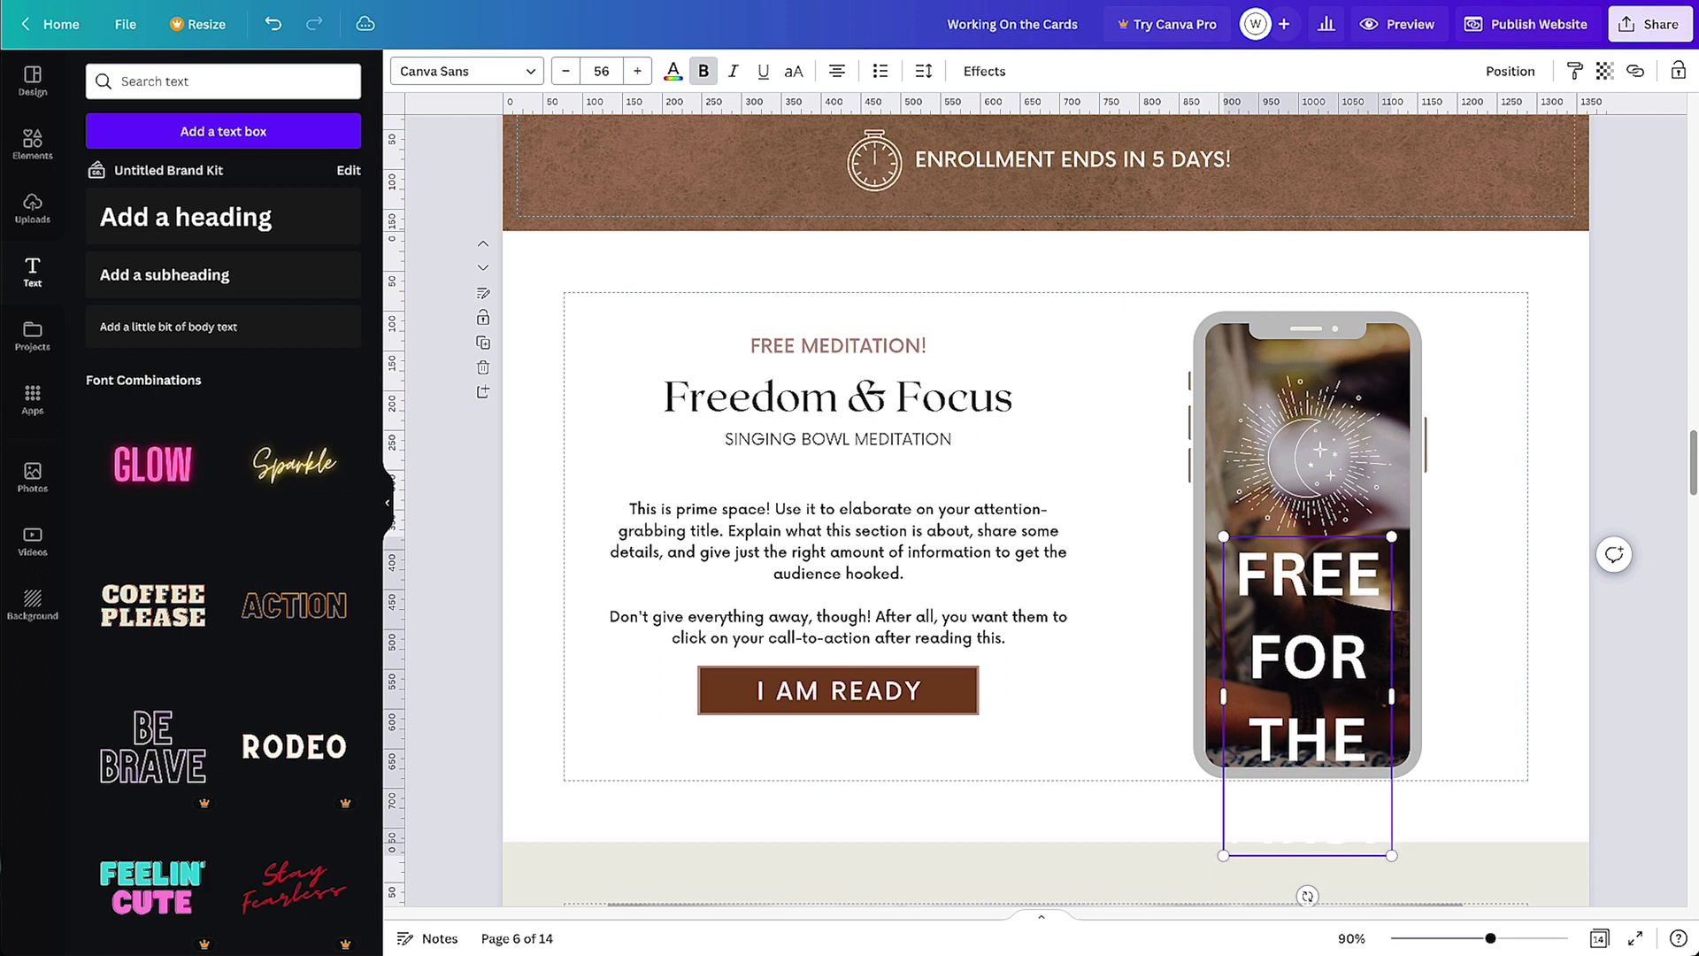
type(" FIRST TEN")
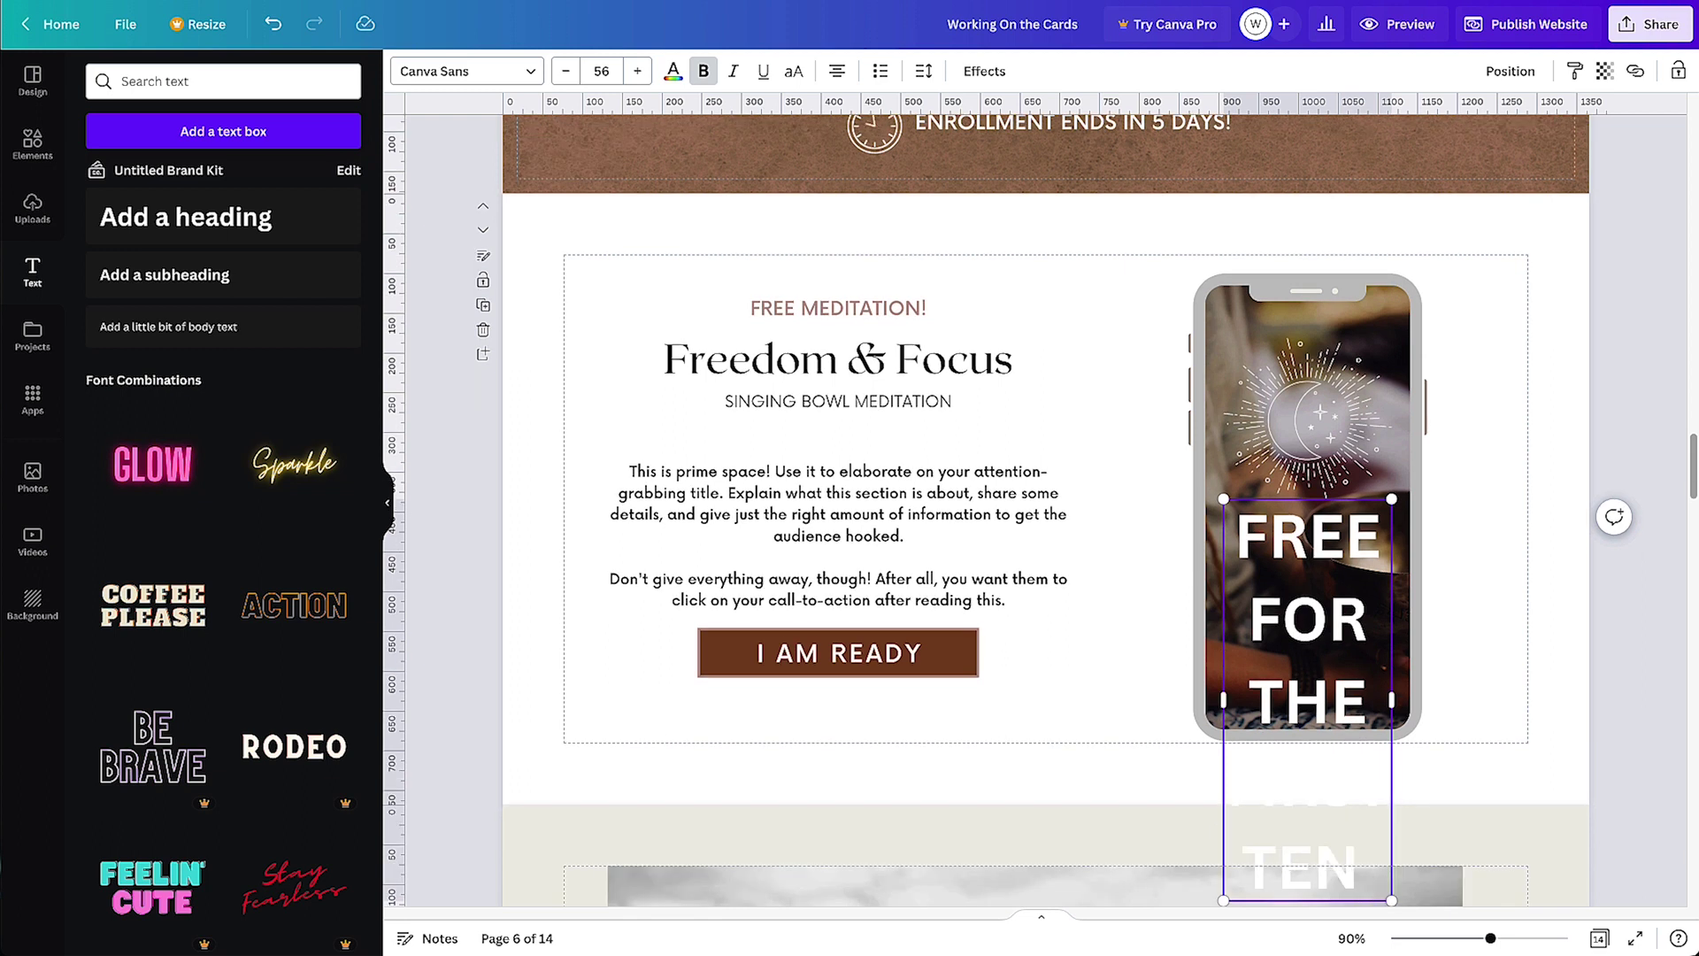
type(" WHO ENROLL")
Set the "FREE FOR THE FIRST TEN WHO ENROLL" text to RoxboroughCF at font size 24
key("ctrl+a")
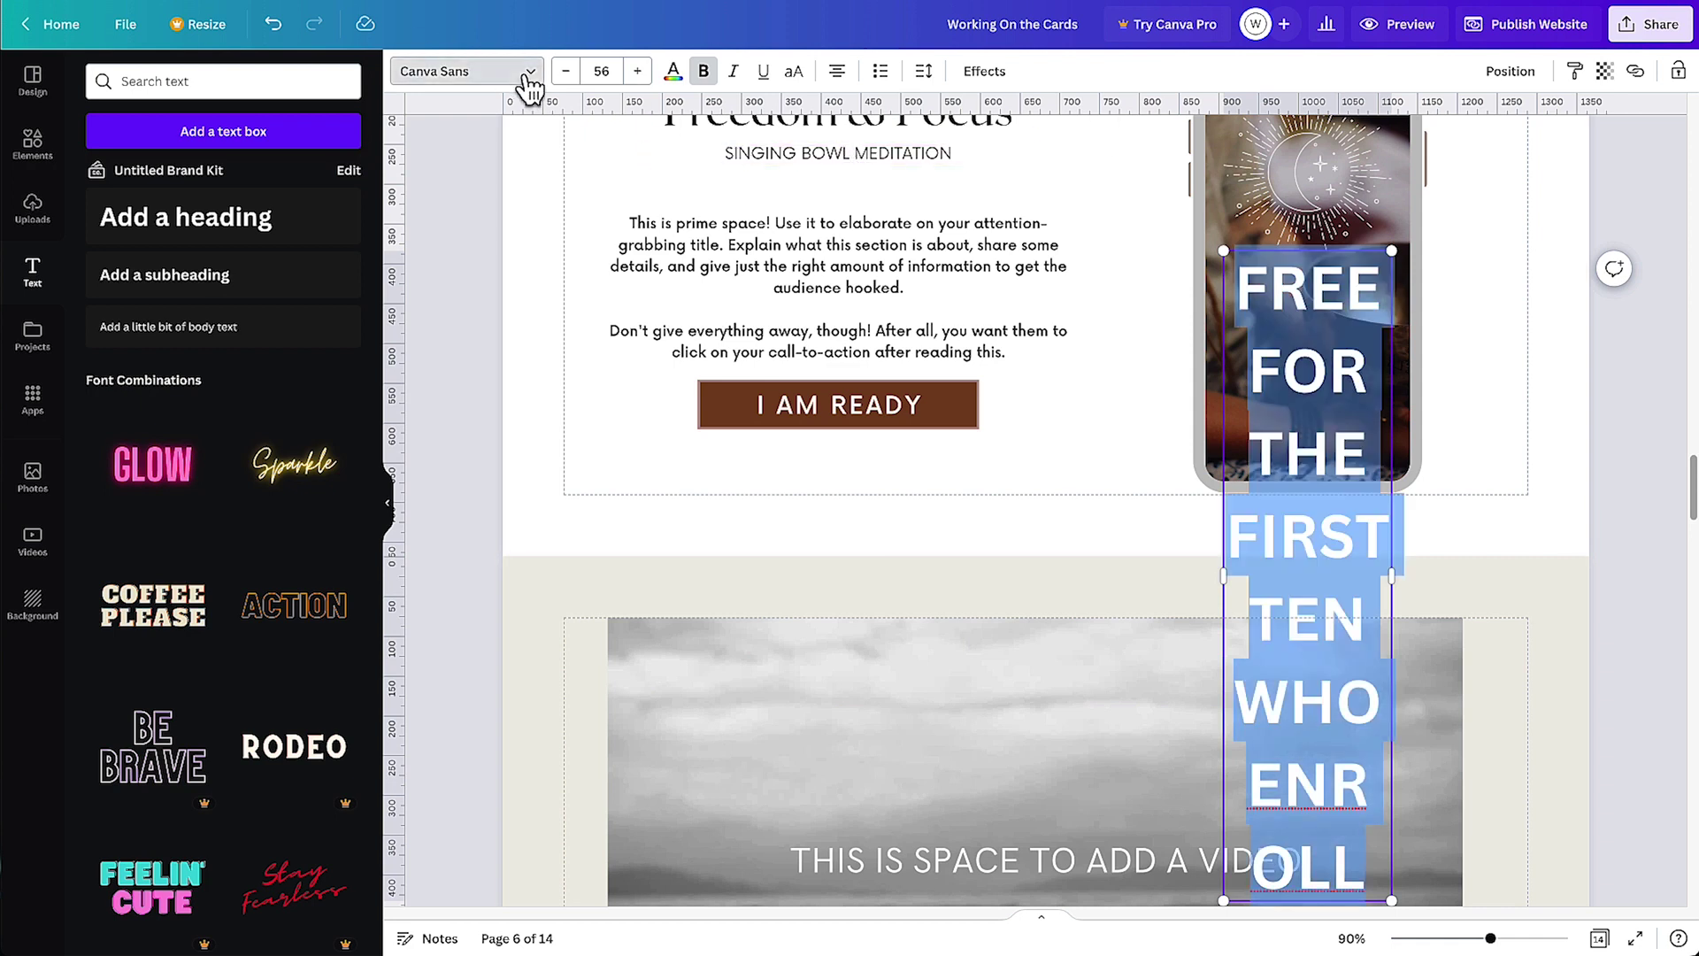
left_click(522, 75)
left_click(140, 387)
left_click(565, 72)
left_click(565, 71)
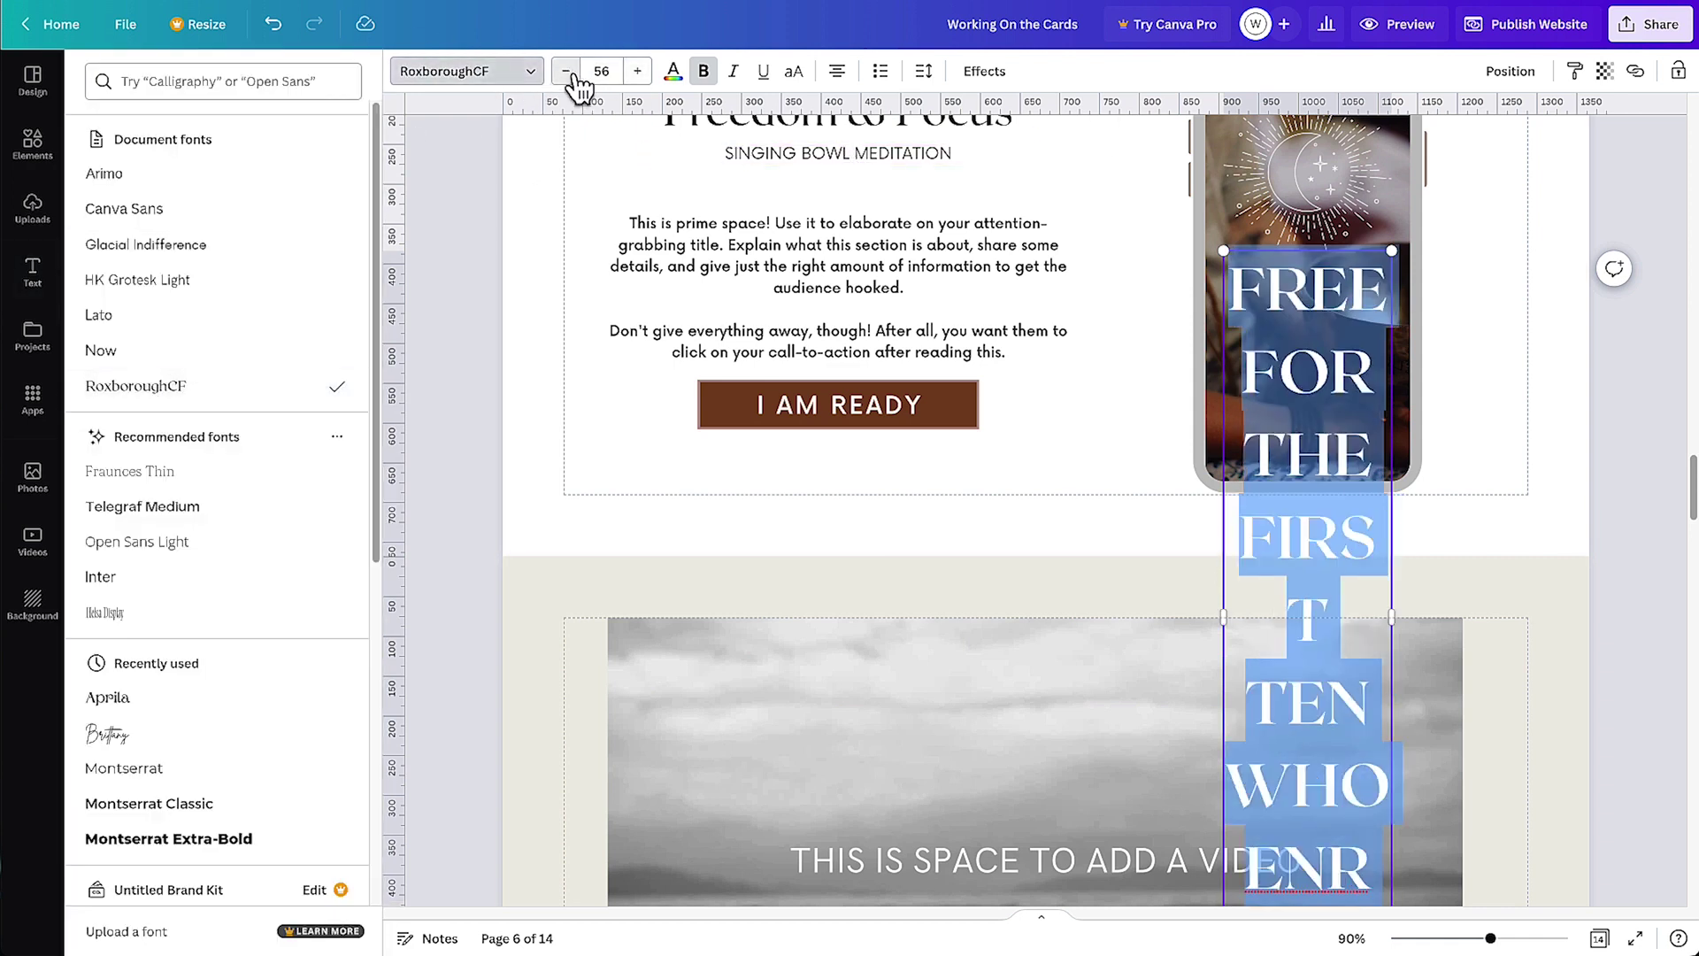
left_click(565, 72)
left_click(565, 71)
left_click(566, 72)
left_click(565, 72)
left_click(565, 71)
left_click(565, 72)
left_click(567, 74)
left_click(567, 75)
left_click(567, 74)
left_click(567, 74)
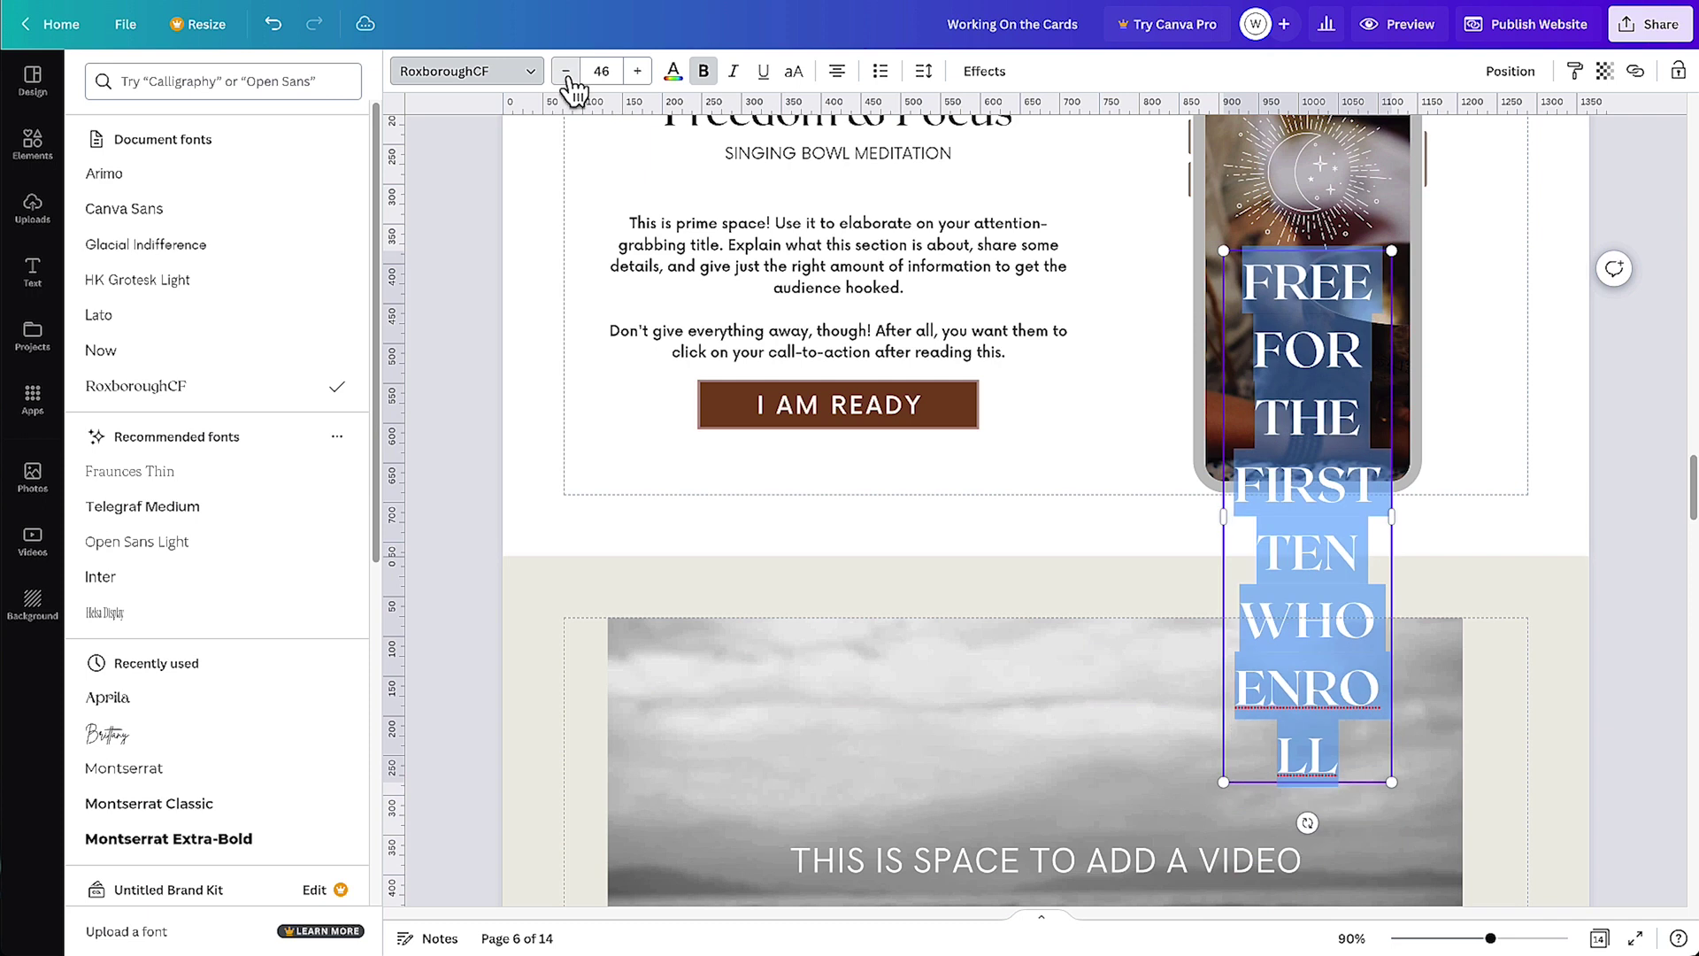
left_click(567, 74)
left_click(567, 74)
left_click(567, 74)
left_click(567, 75)
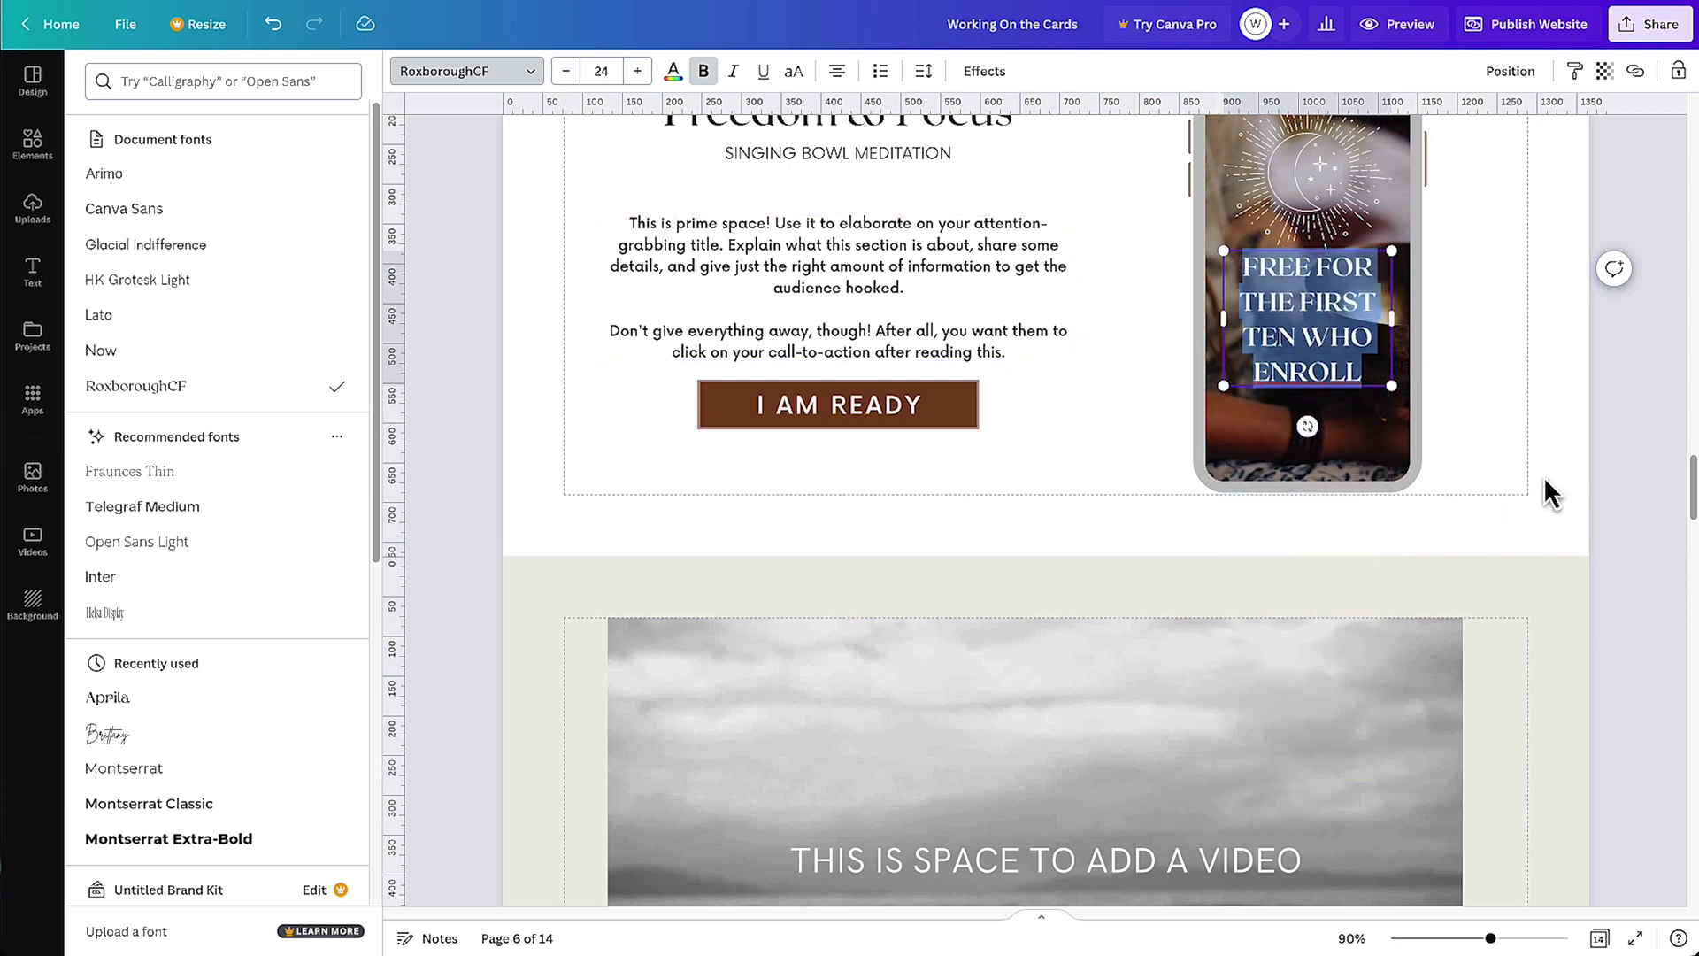
Move the offer text to the lower part of the phone screen and nudge "FREE MEDITATION!" down closer to the "Freedom & Focus" title
left_click(1335, 354)
left_click(1542, 389)
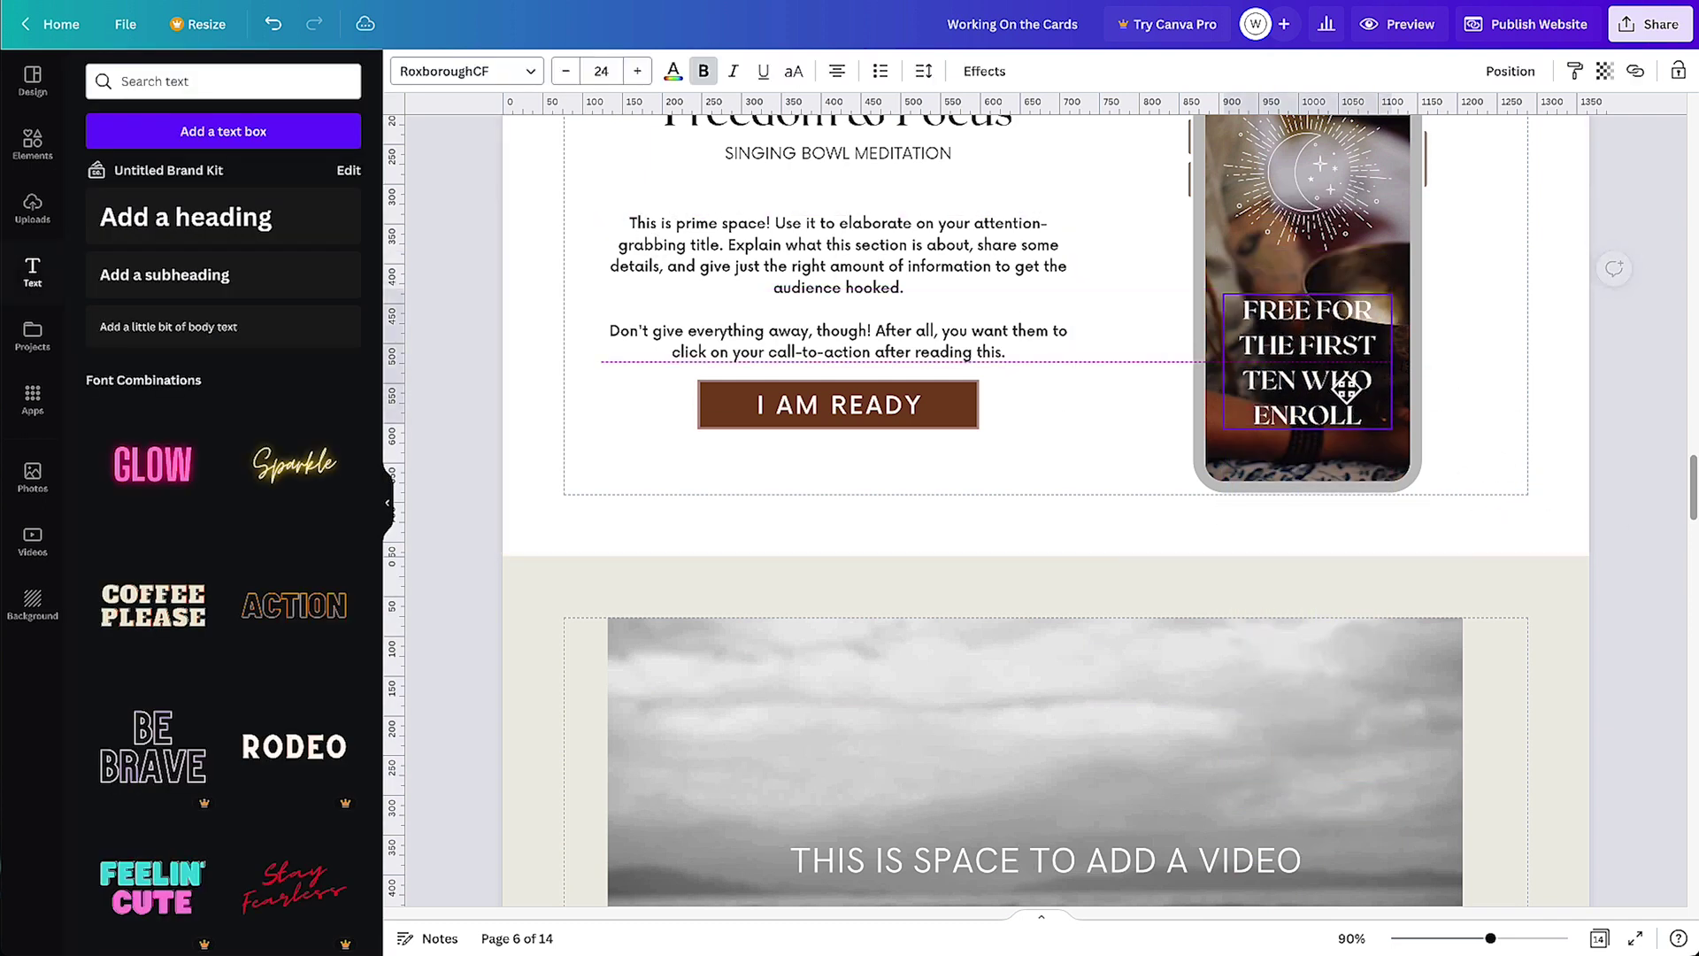
scroll(1479, 467, "up", 4)
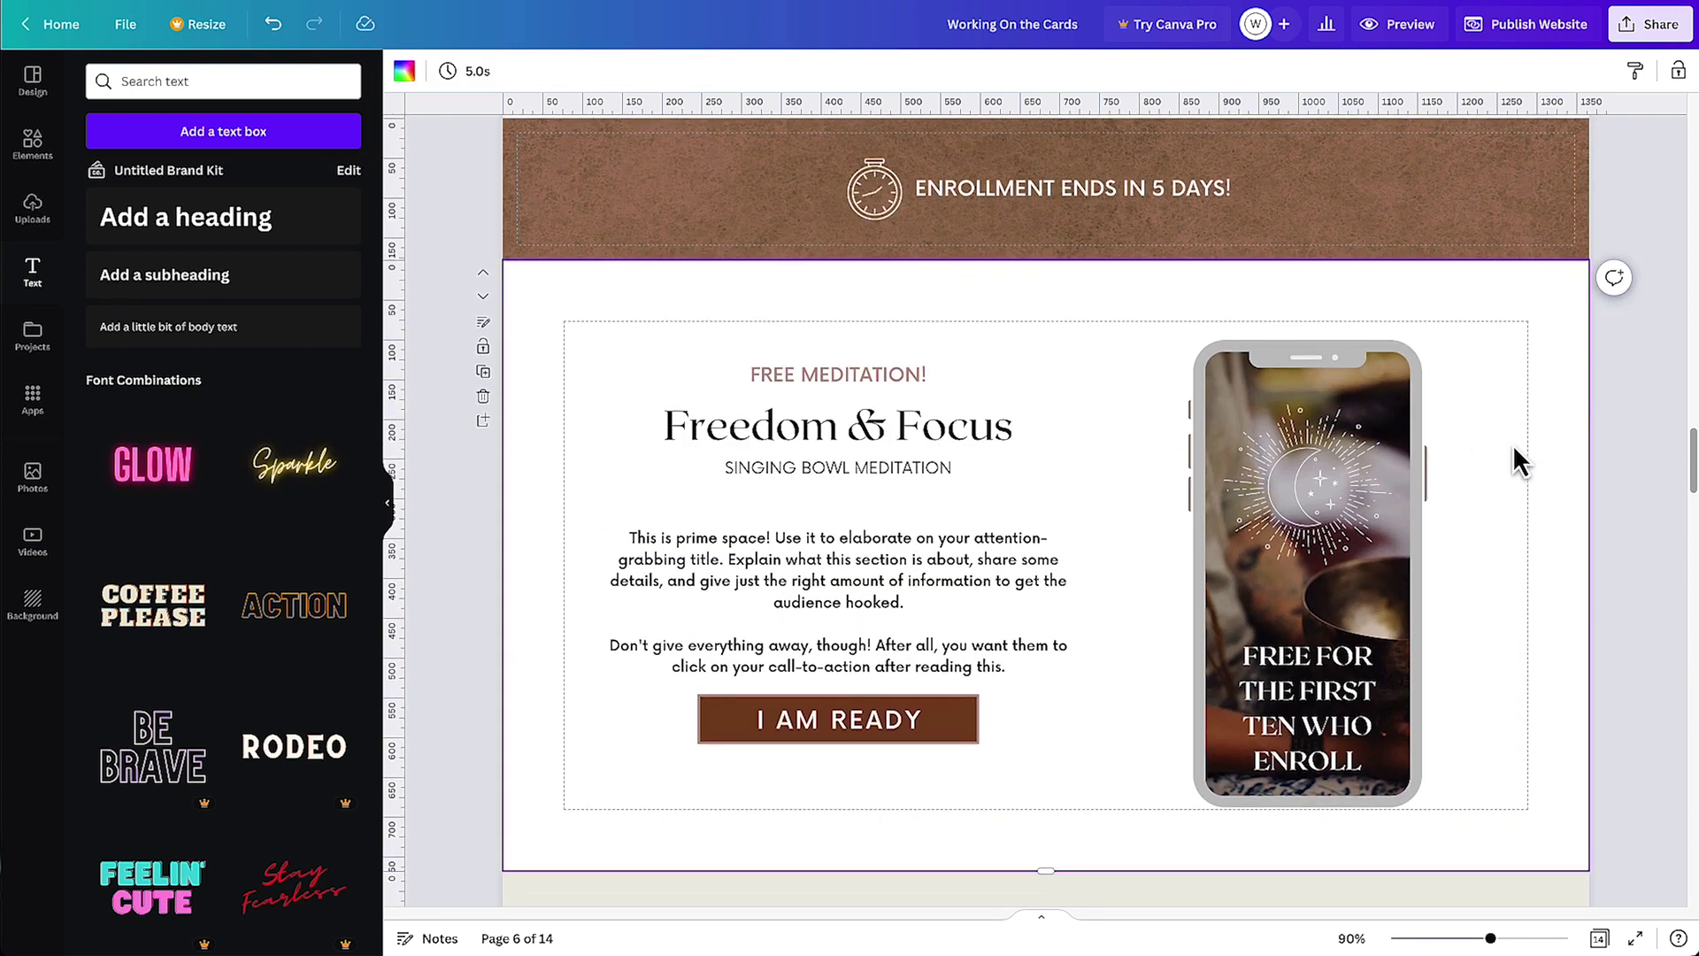
left_click(885, 376)
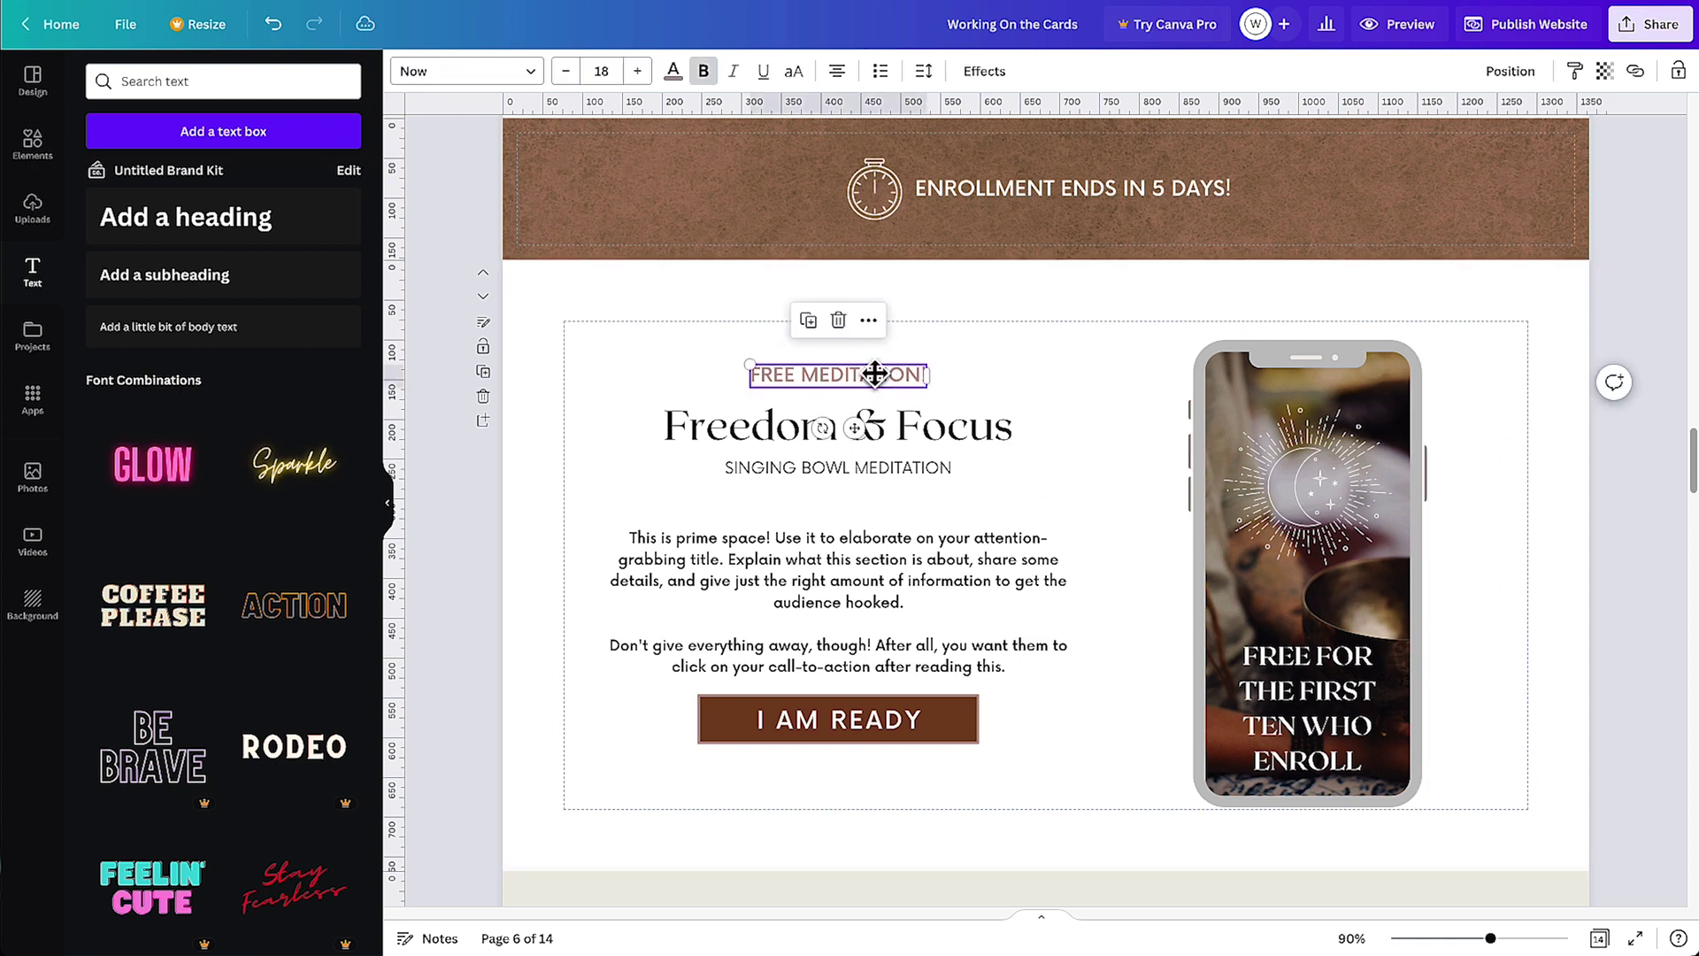
scroll(1505, 651, "down", 1)
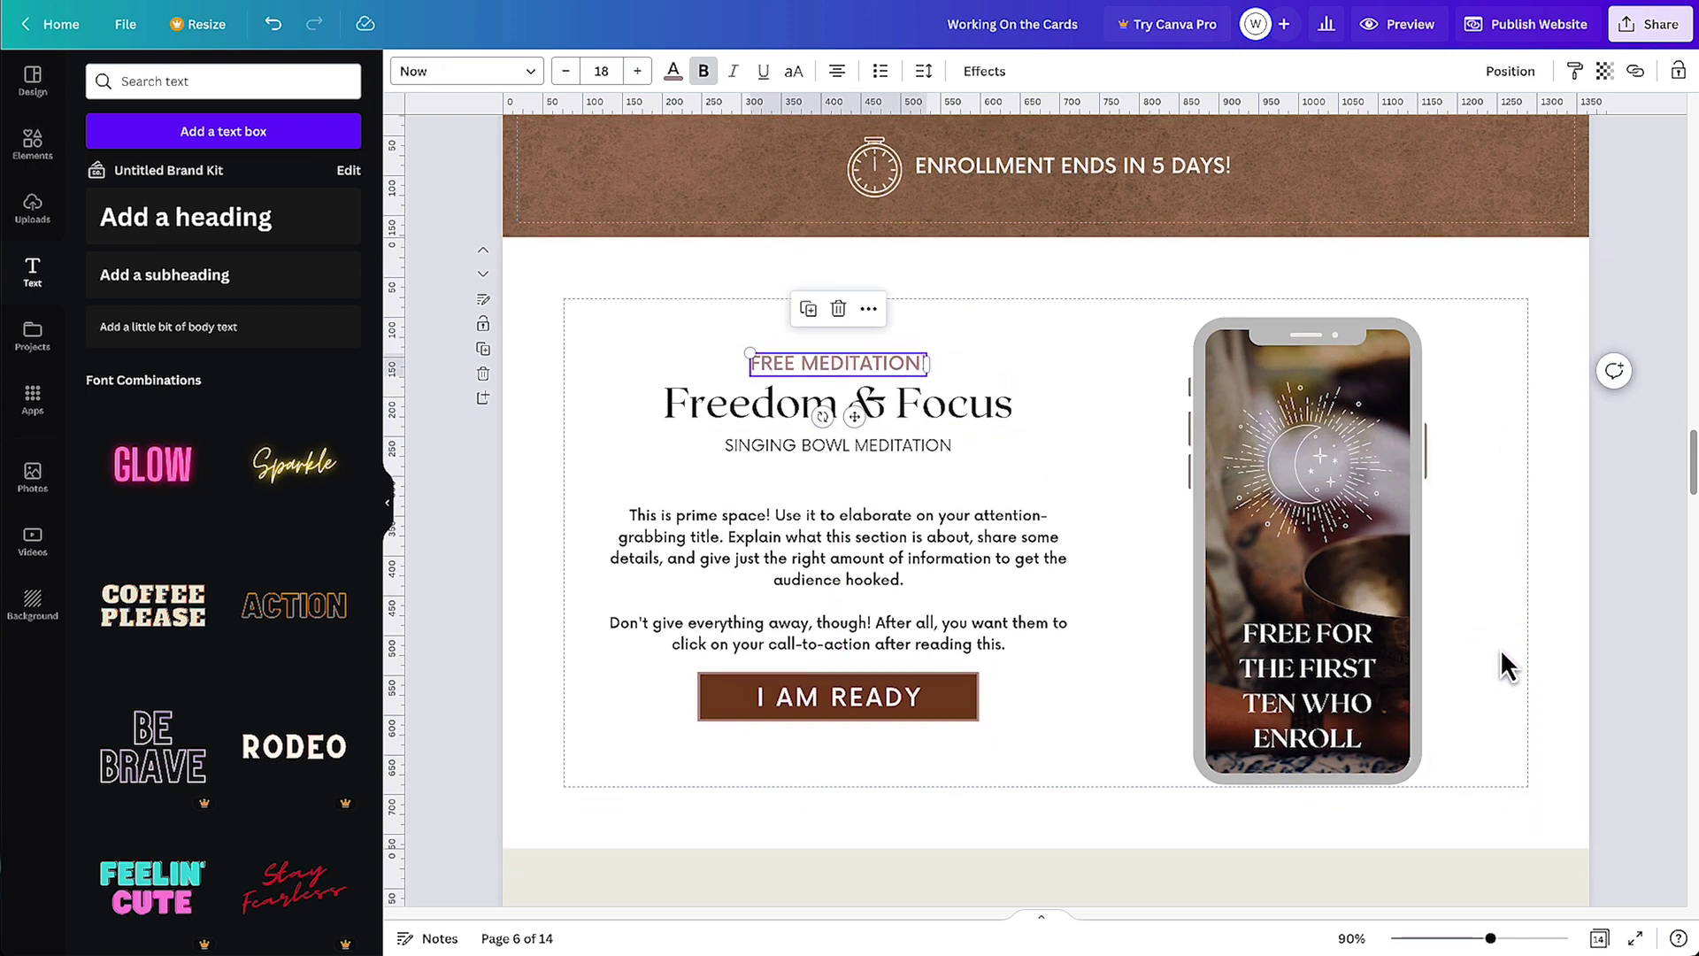
Preview the website with navigation and look through its sections down to the video area, returning to the editor at the end
scroll(1499, 650, "down", 7)
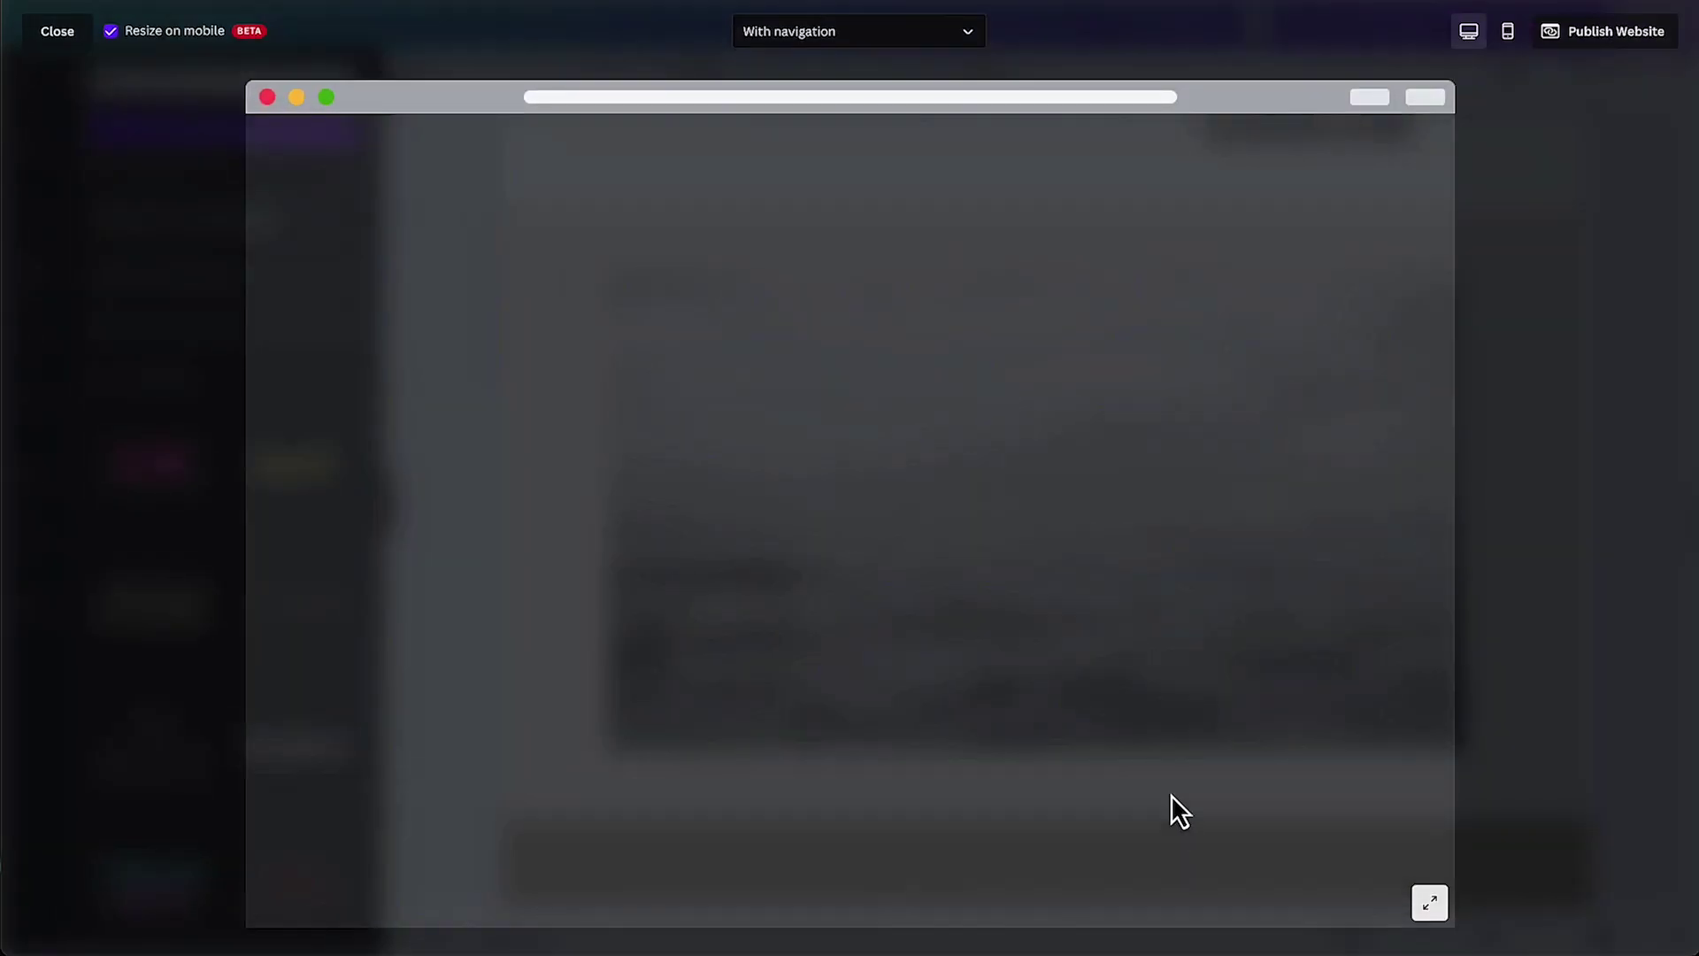
scroll(1111, 660, "down", 10)
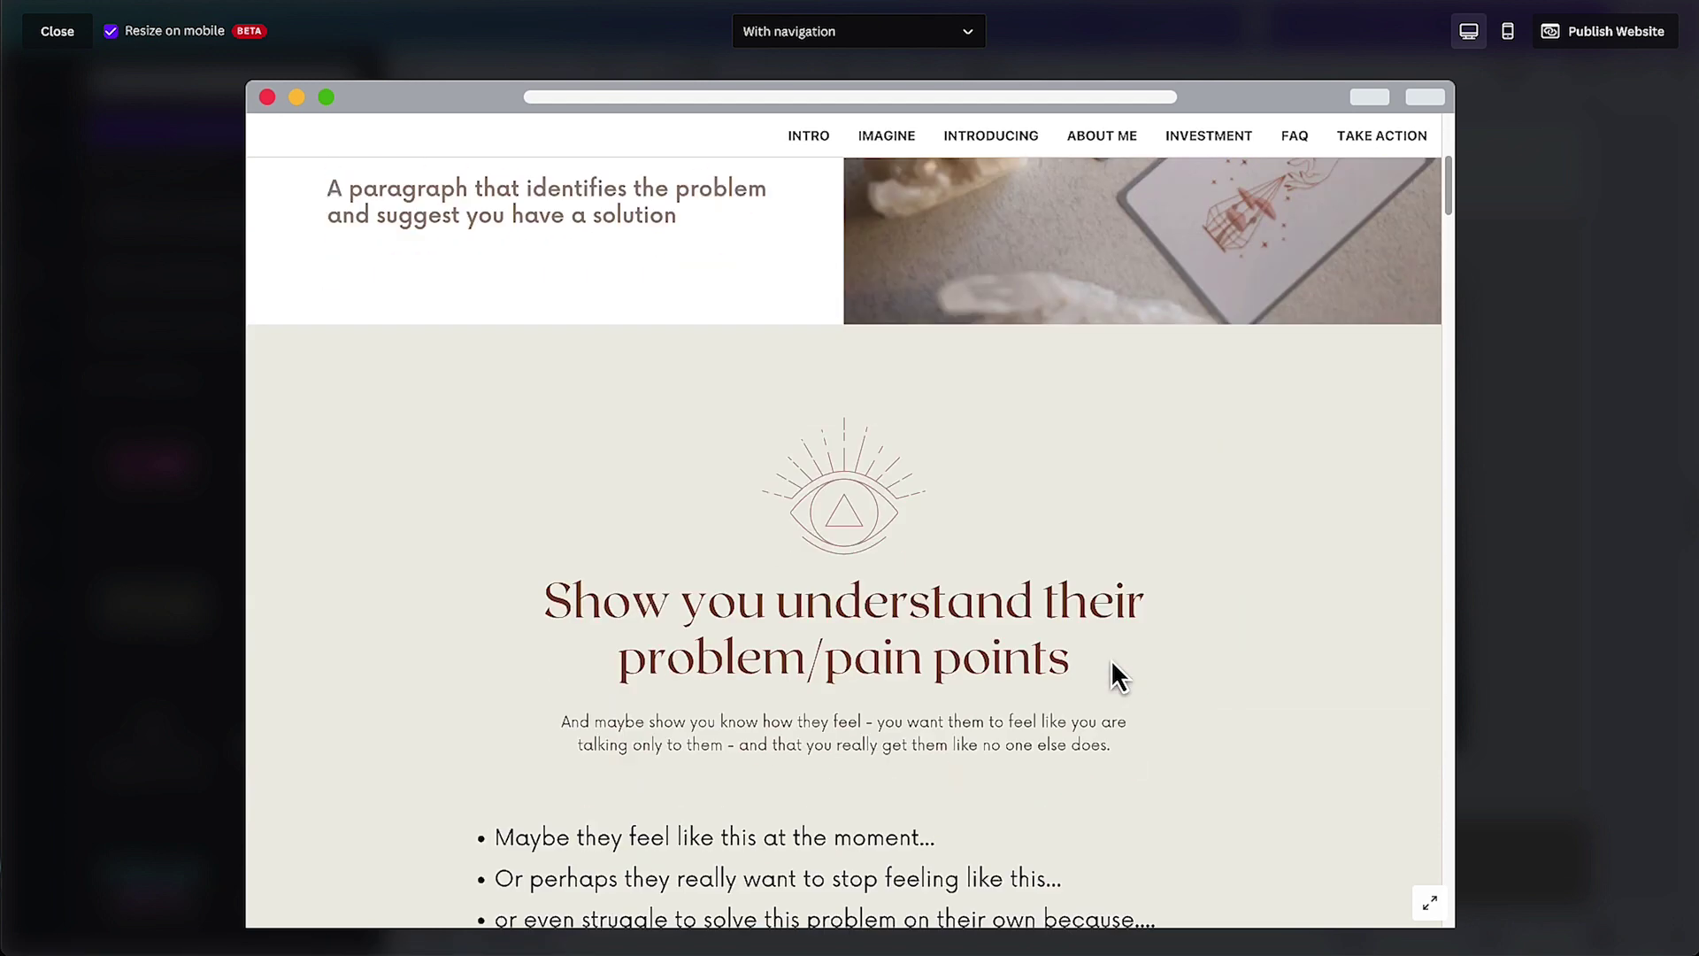
scroll(1111, 660, "down", 15)
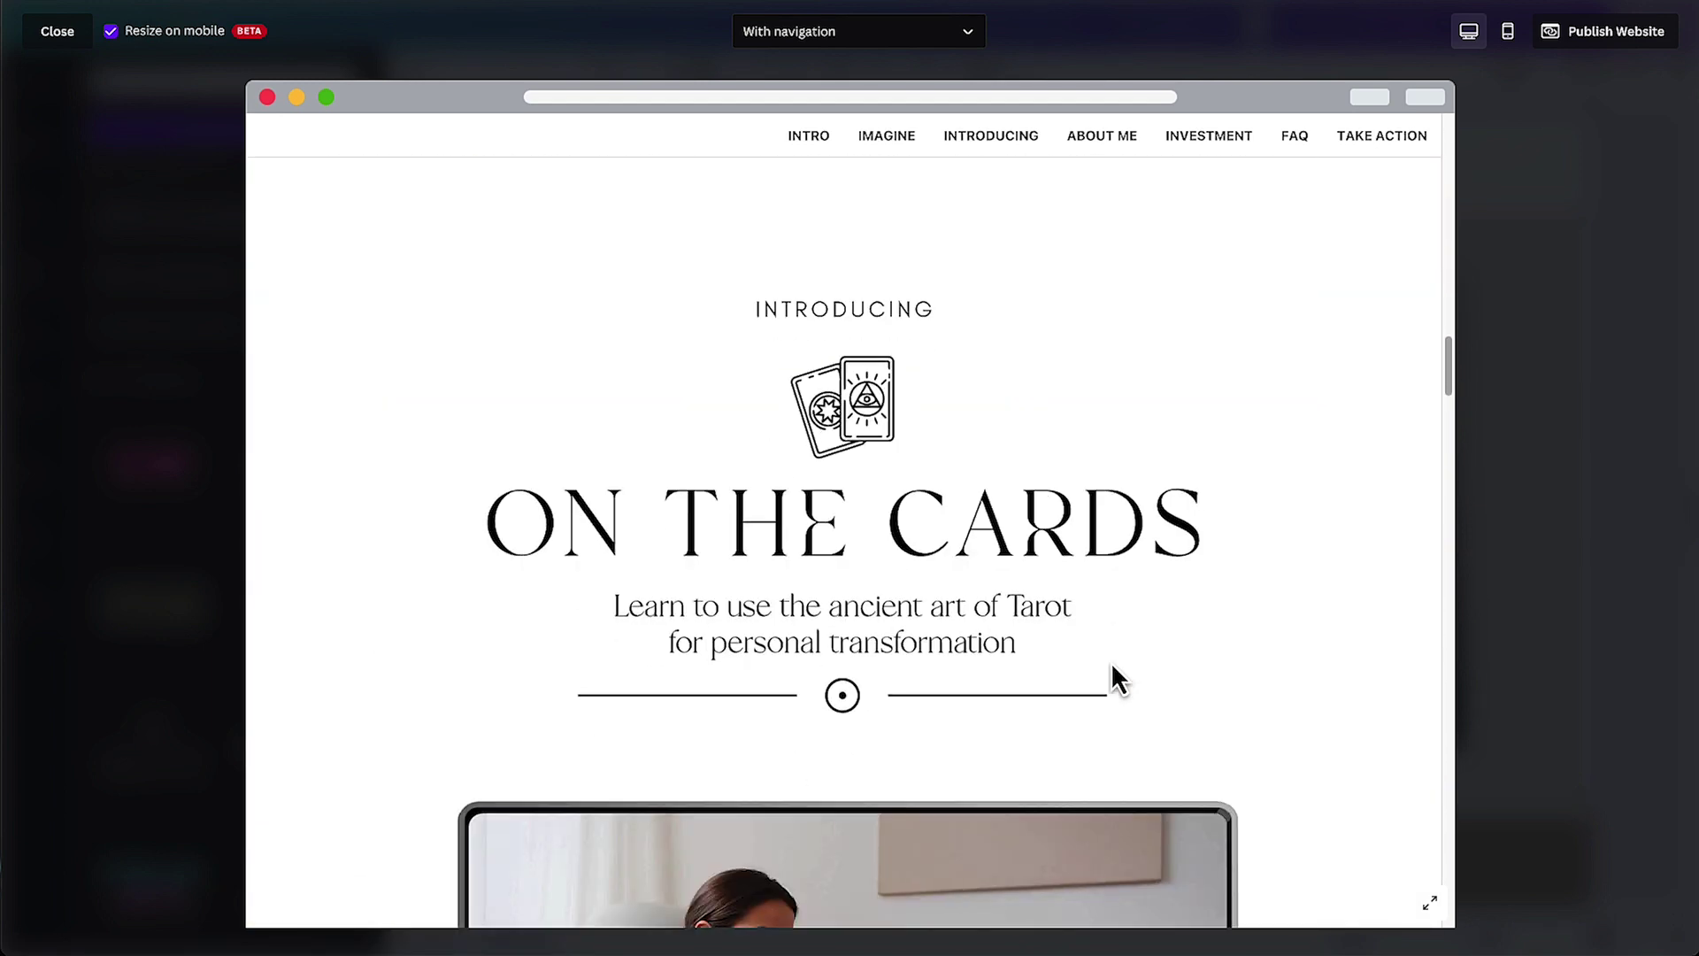
scroll(1112, 662, "down", 10)
scroll(1110, 662, "up", 5)
scroll(1109, 661, "down", 2)
scroll(1109, 662, "down", 2)
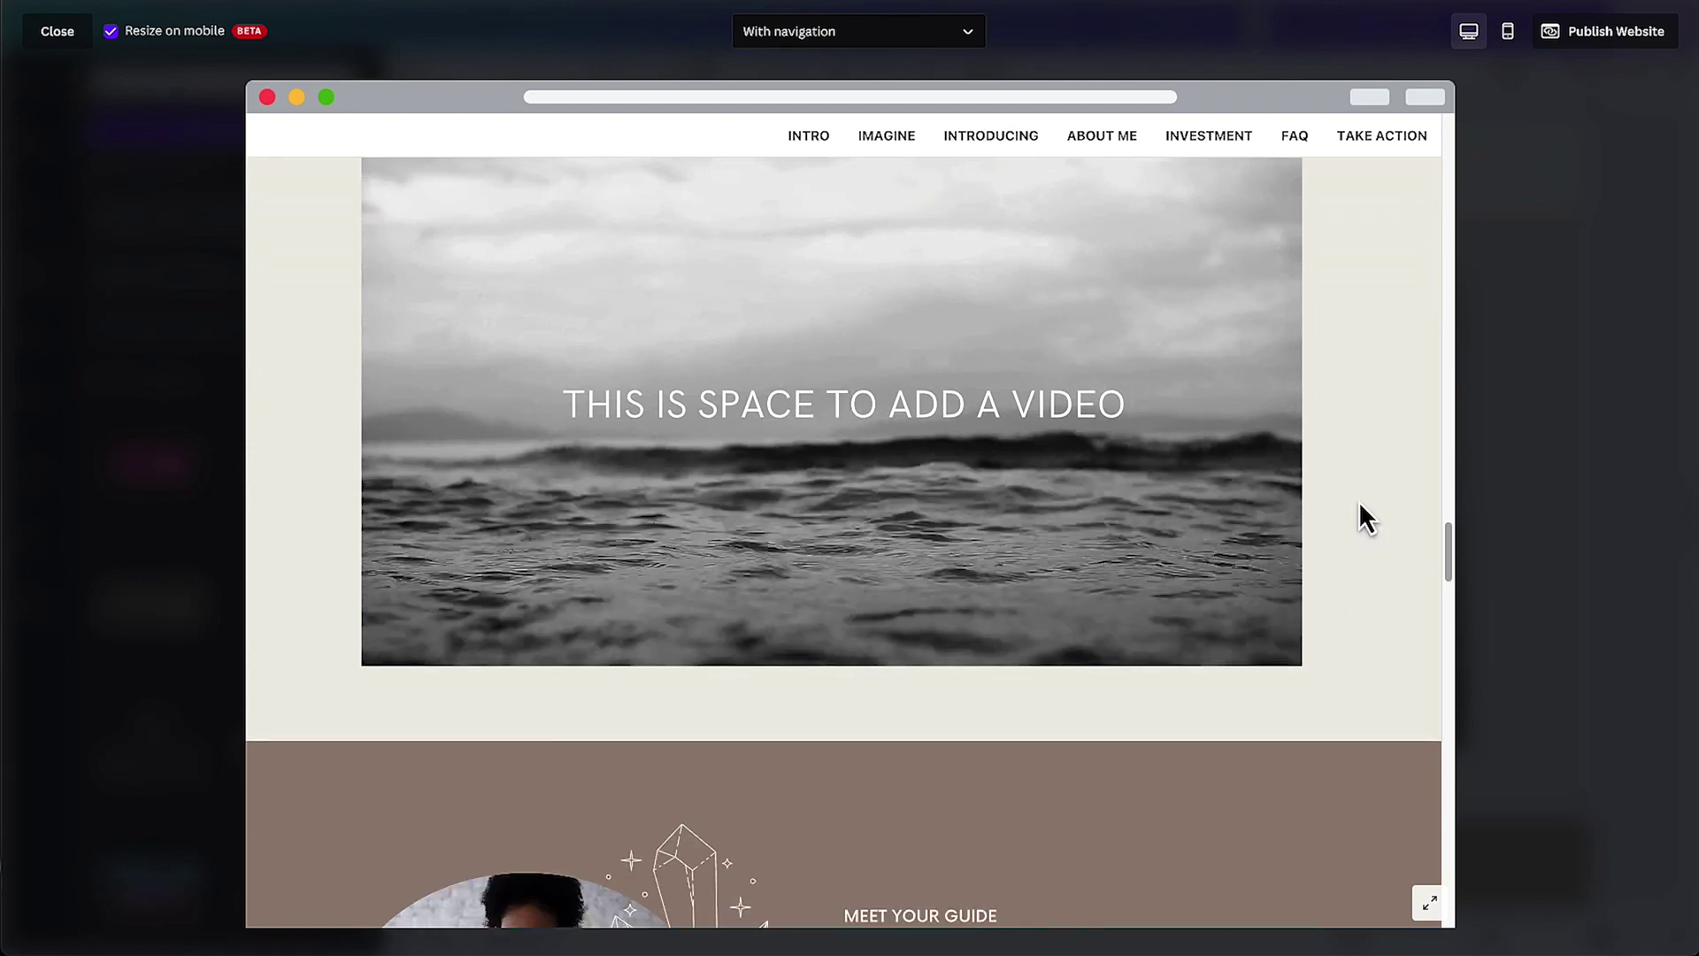
left_click(59, 35)
Replace the placeholder ocean video with the uploaded 26.3-second tarot card video and widen it to both side margins
left_click(781, 372)
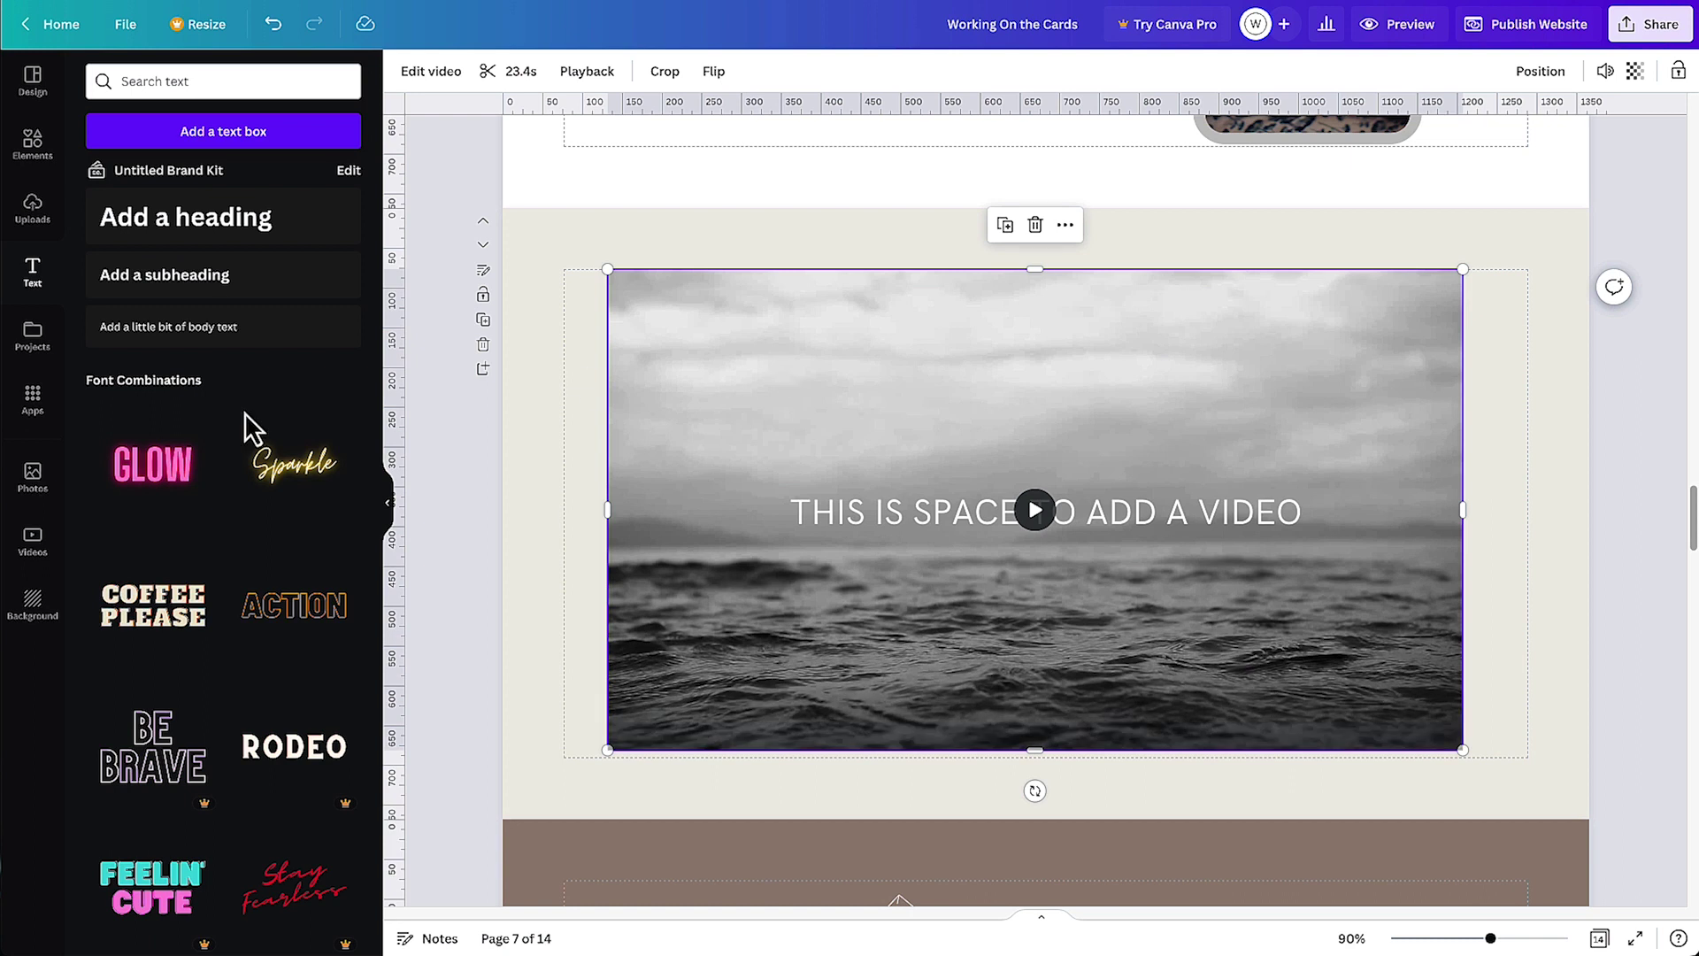
left_click(33, 216)
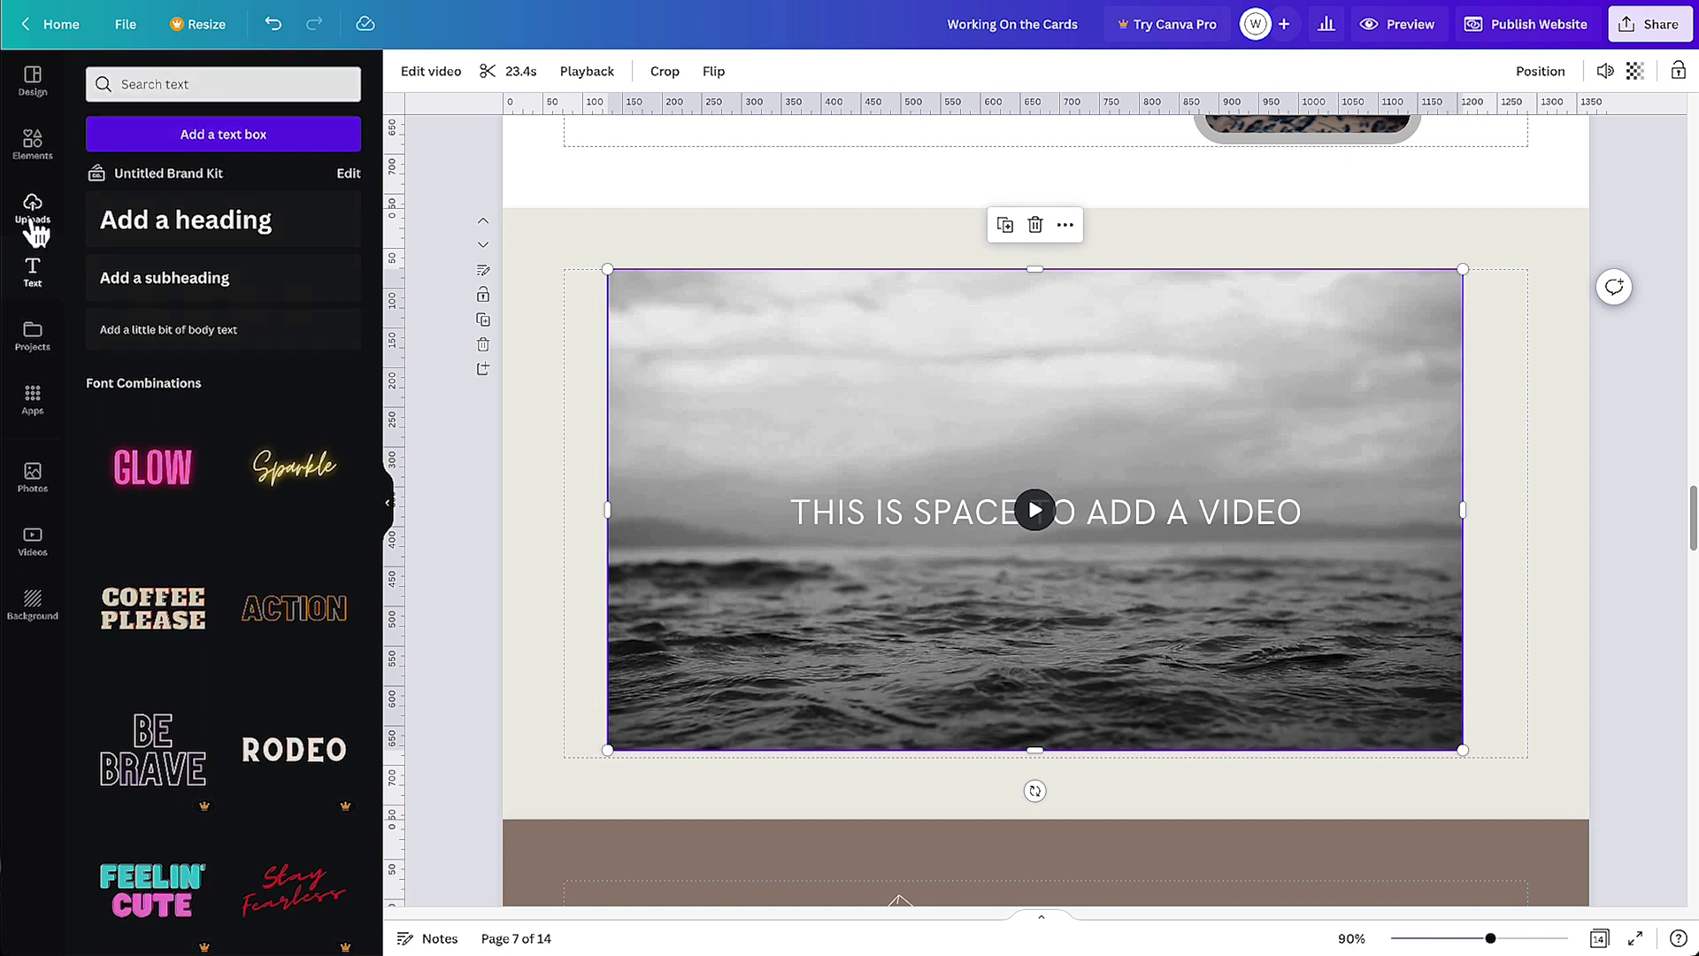
left_click(294, 215)
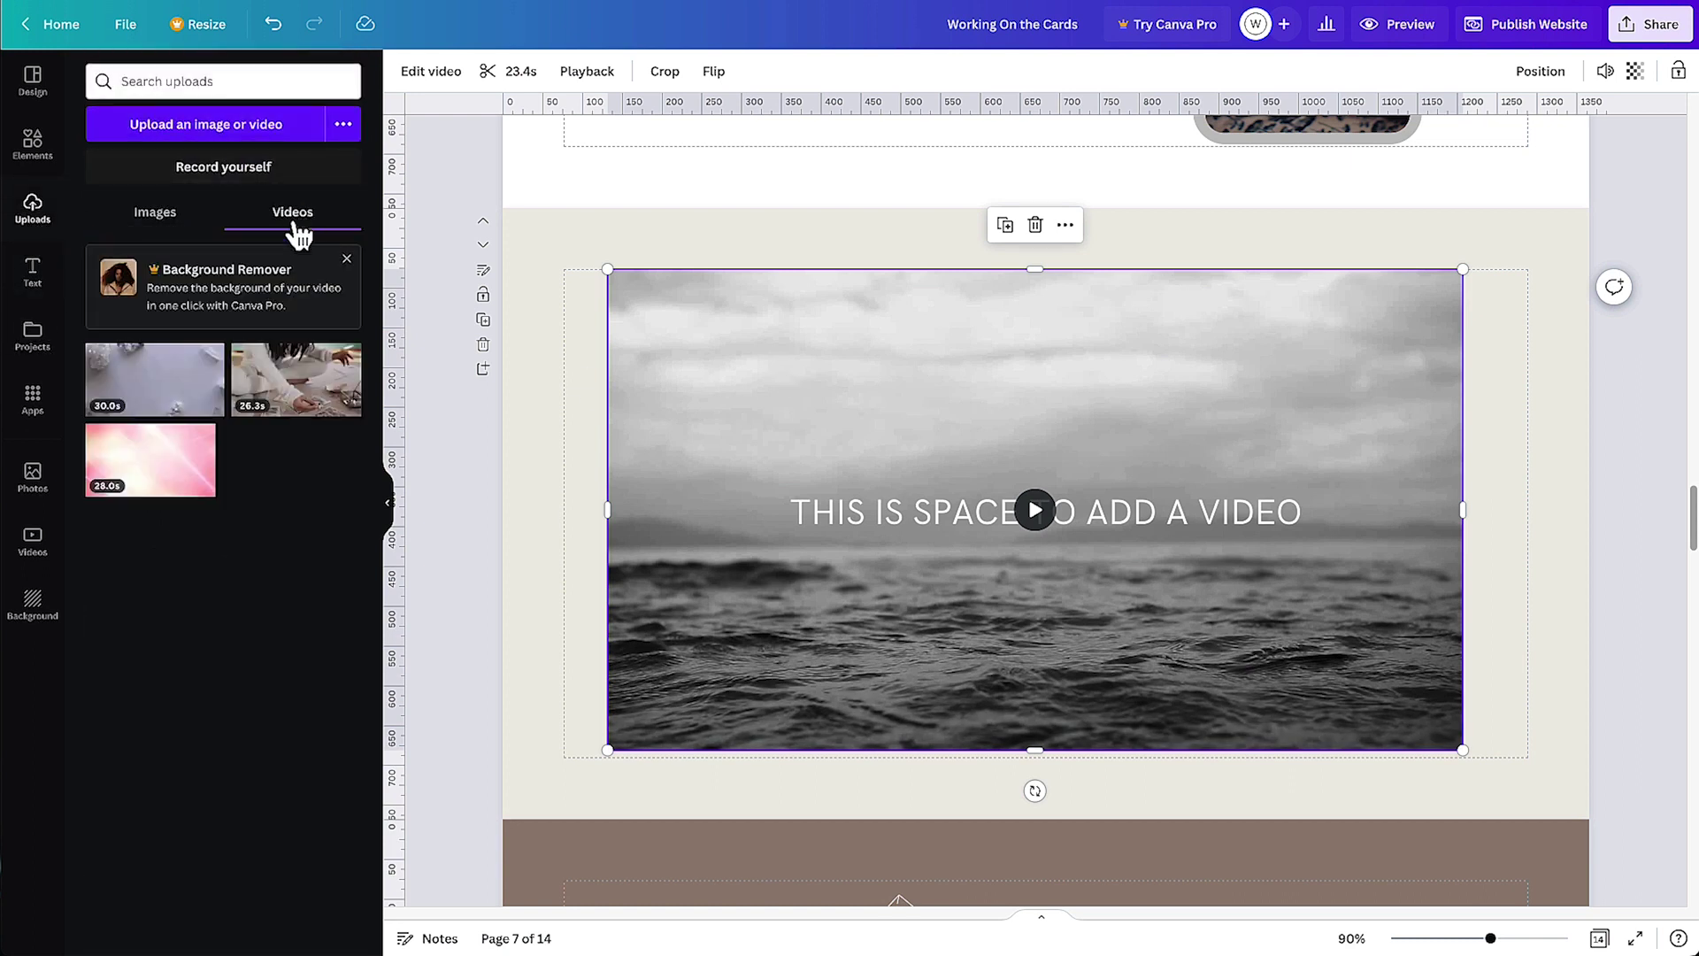
left_click_drag(300, 389, 724, 375)
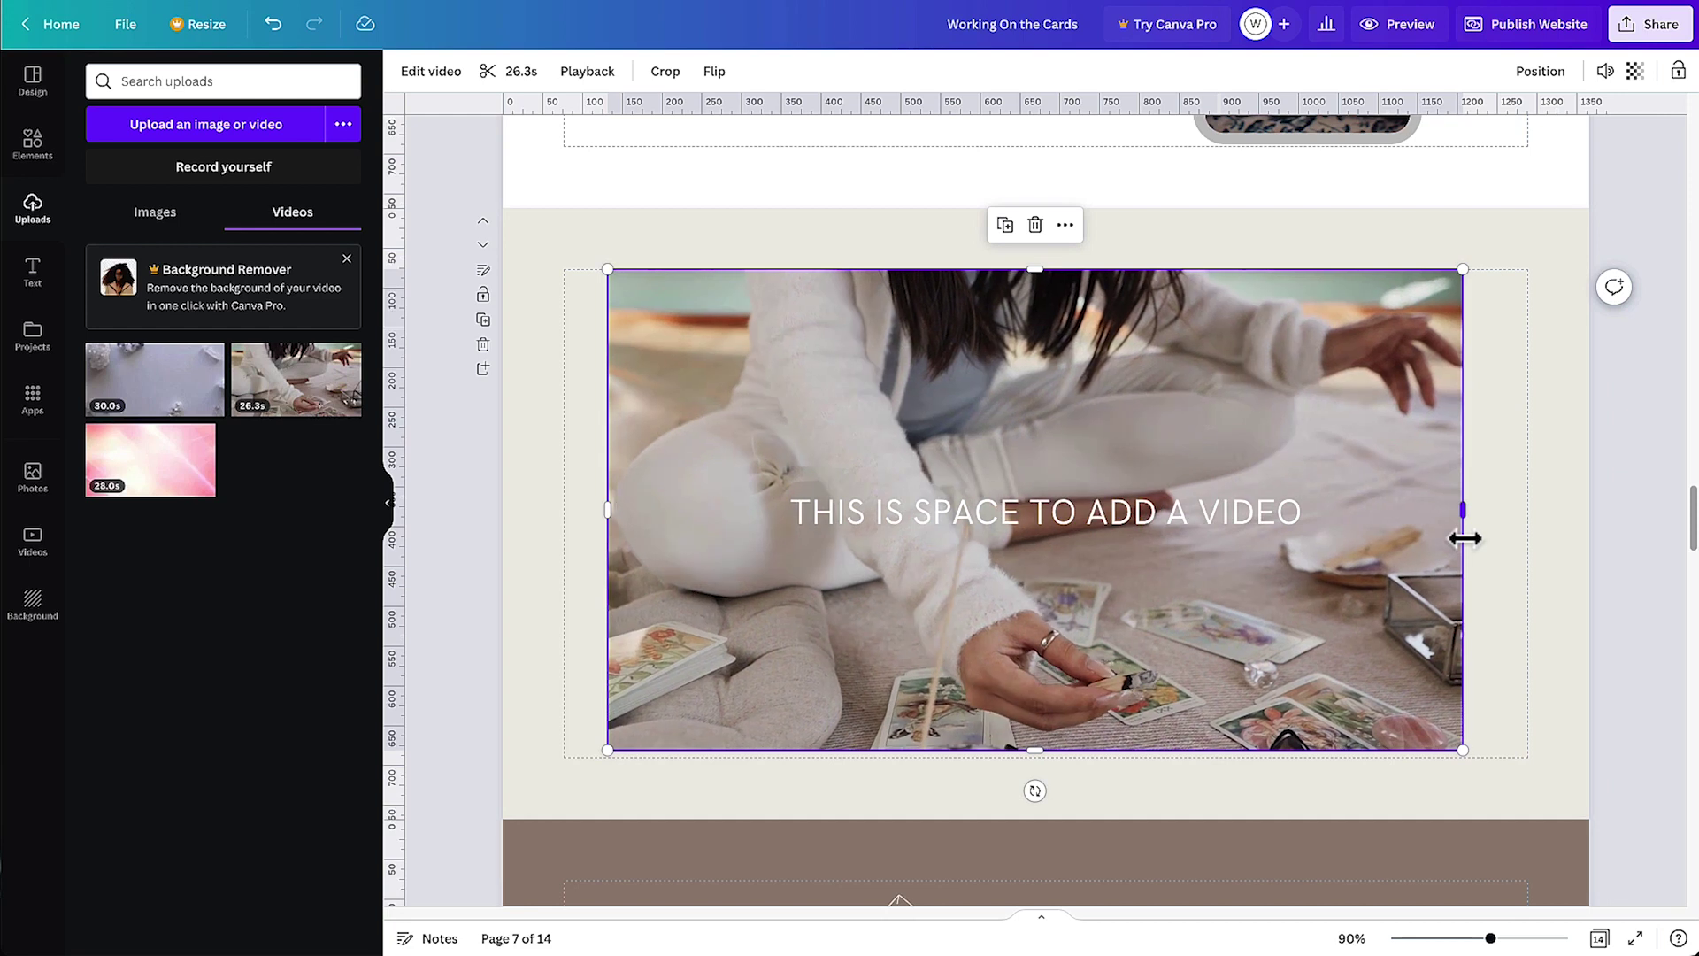
left_click_drag(607, 511, 564, 520)
left_click_drag(1462, 510, 1521, 516)
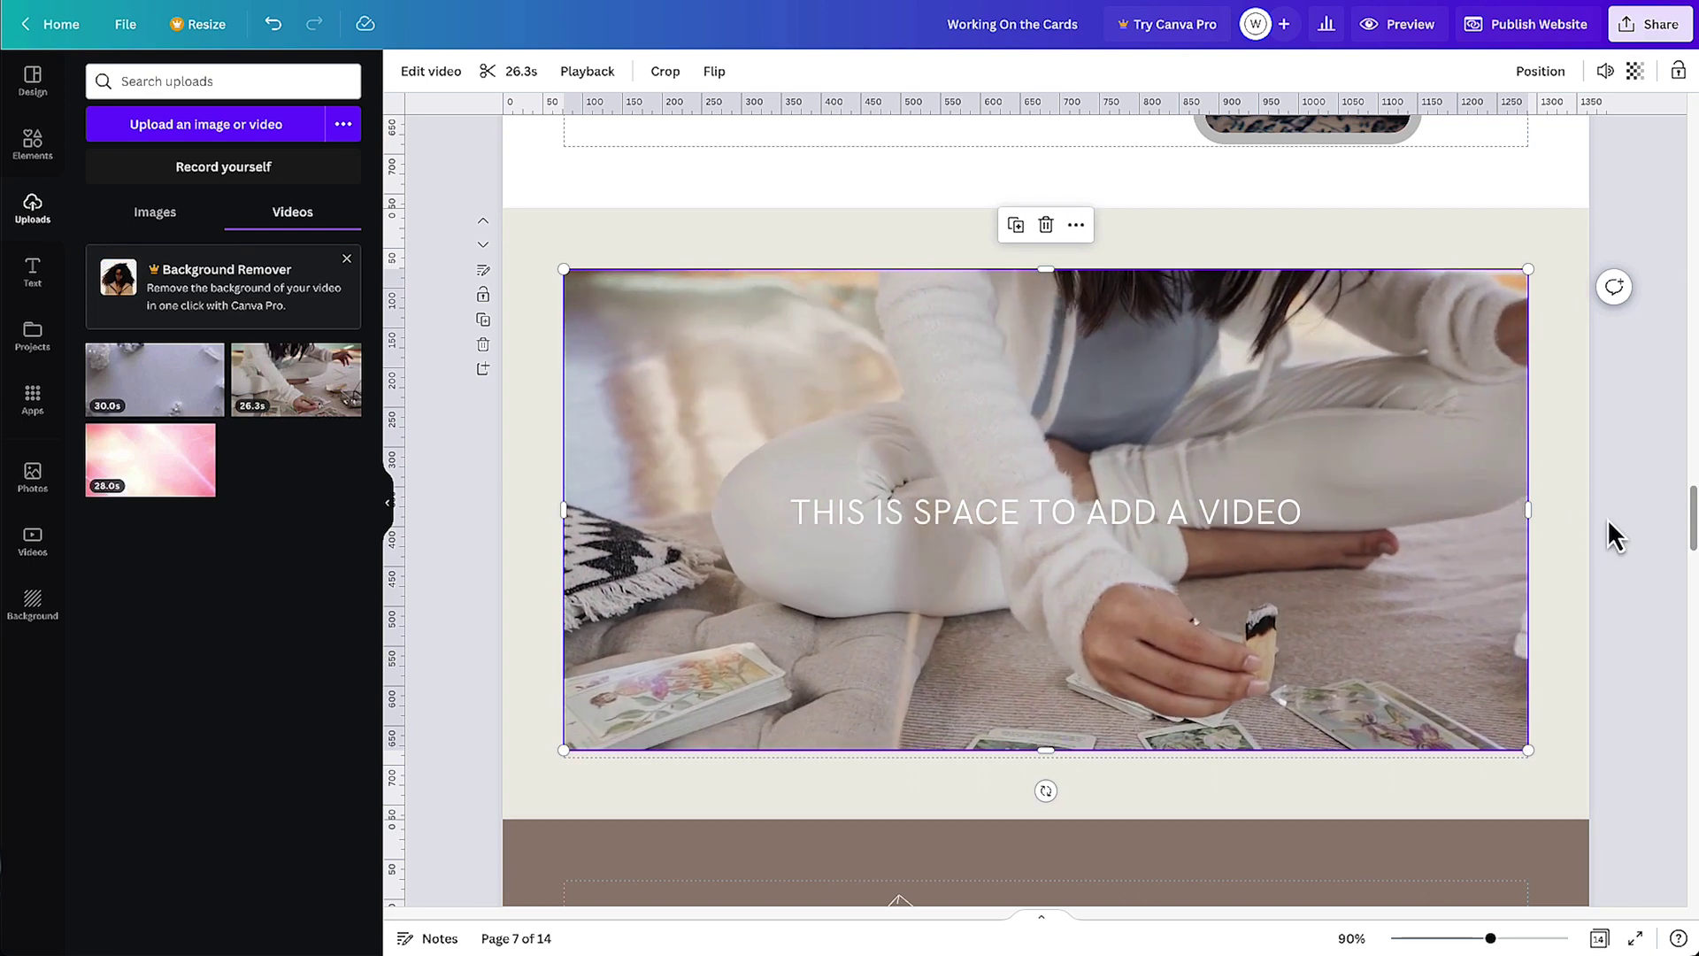
left_click(1565, 514)
Replace the video's overlay text with "Your destiny is in your own hands" in the RoxboroughCF font
left_click(1207, 522)
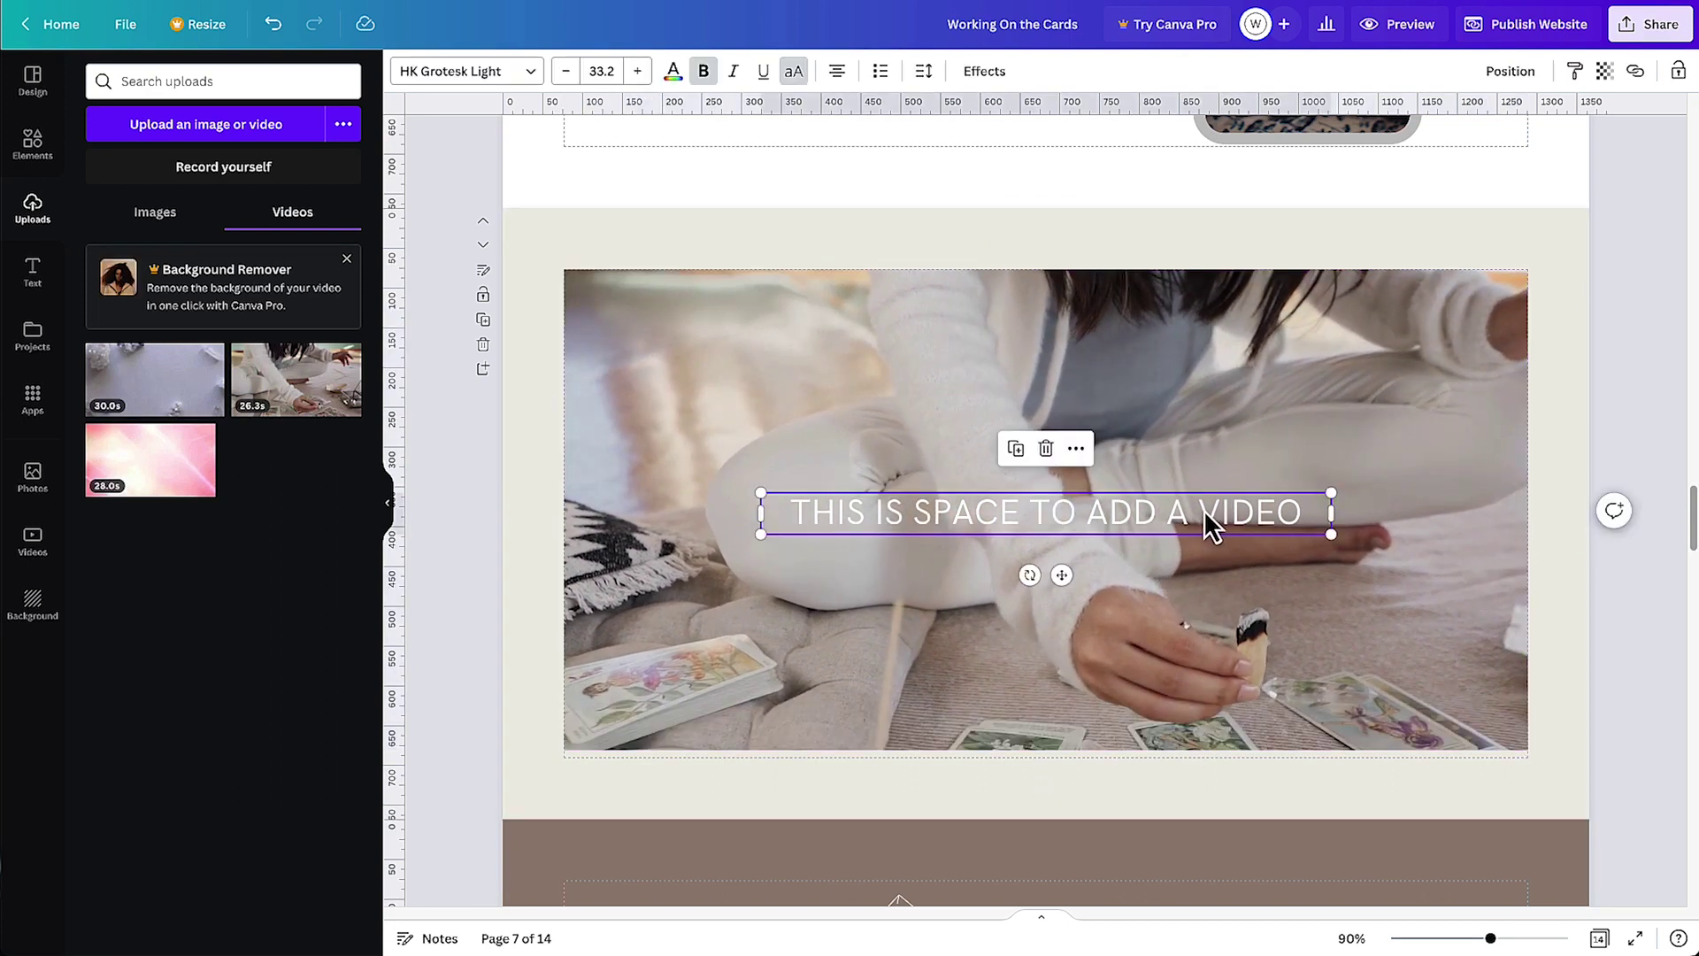
left_click(1204, 510)
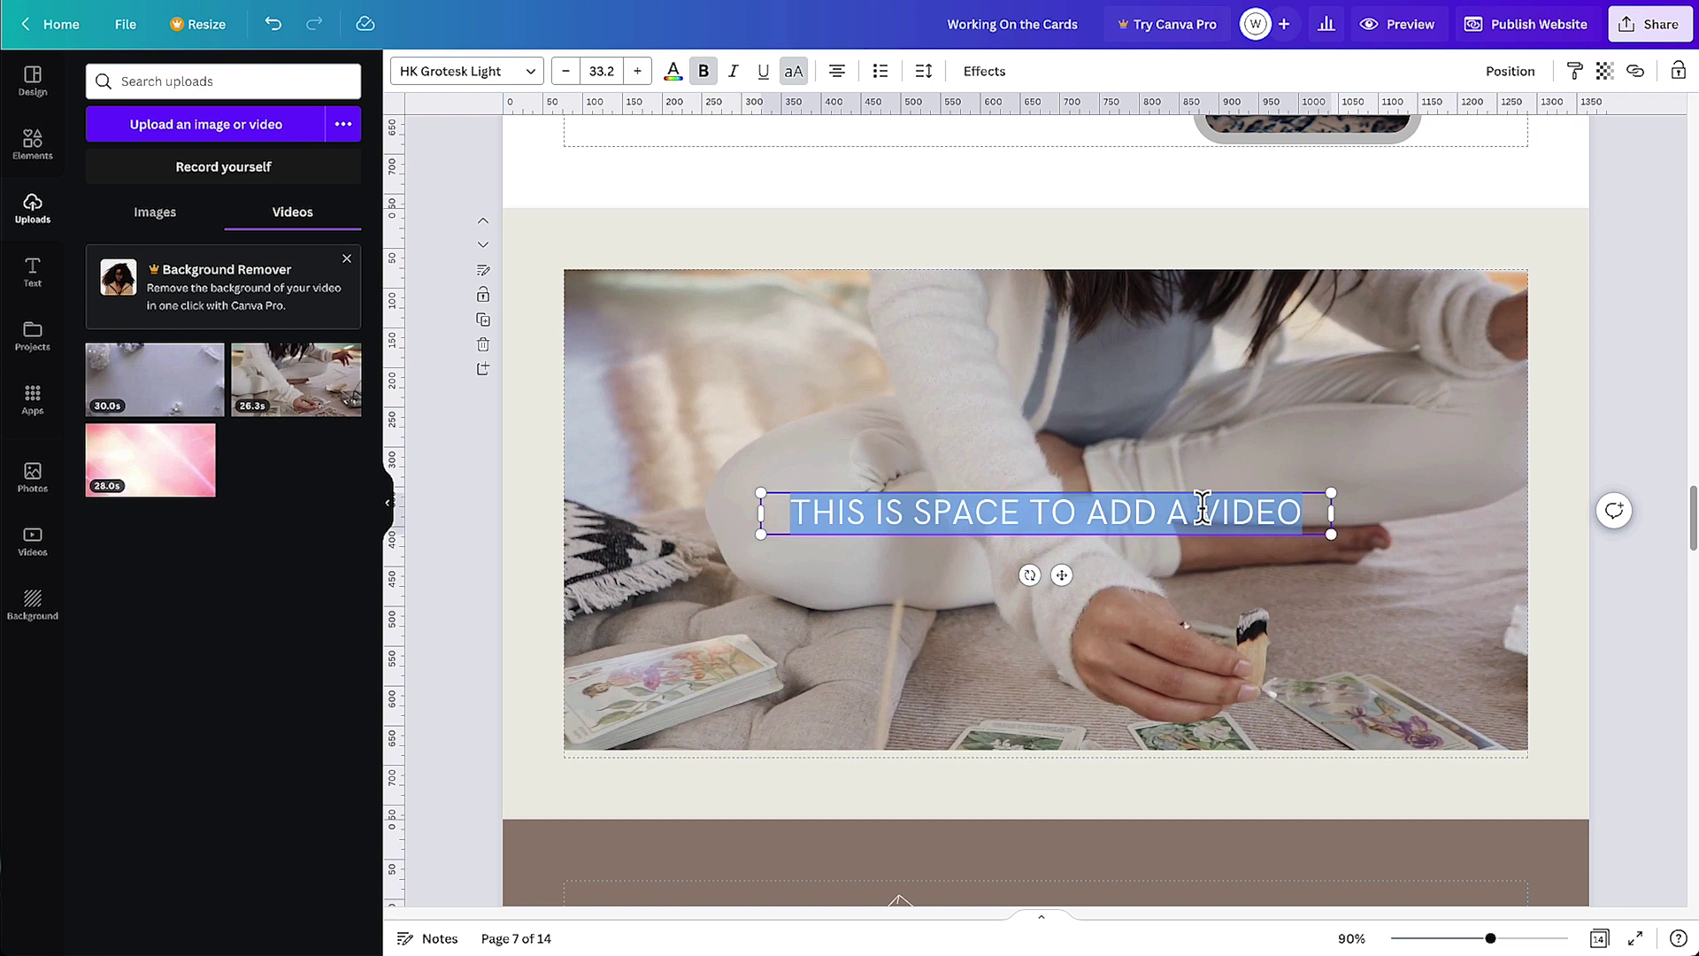
type("Your")
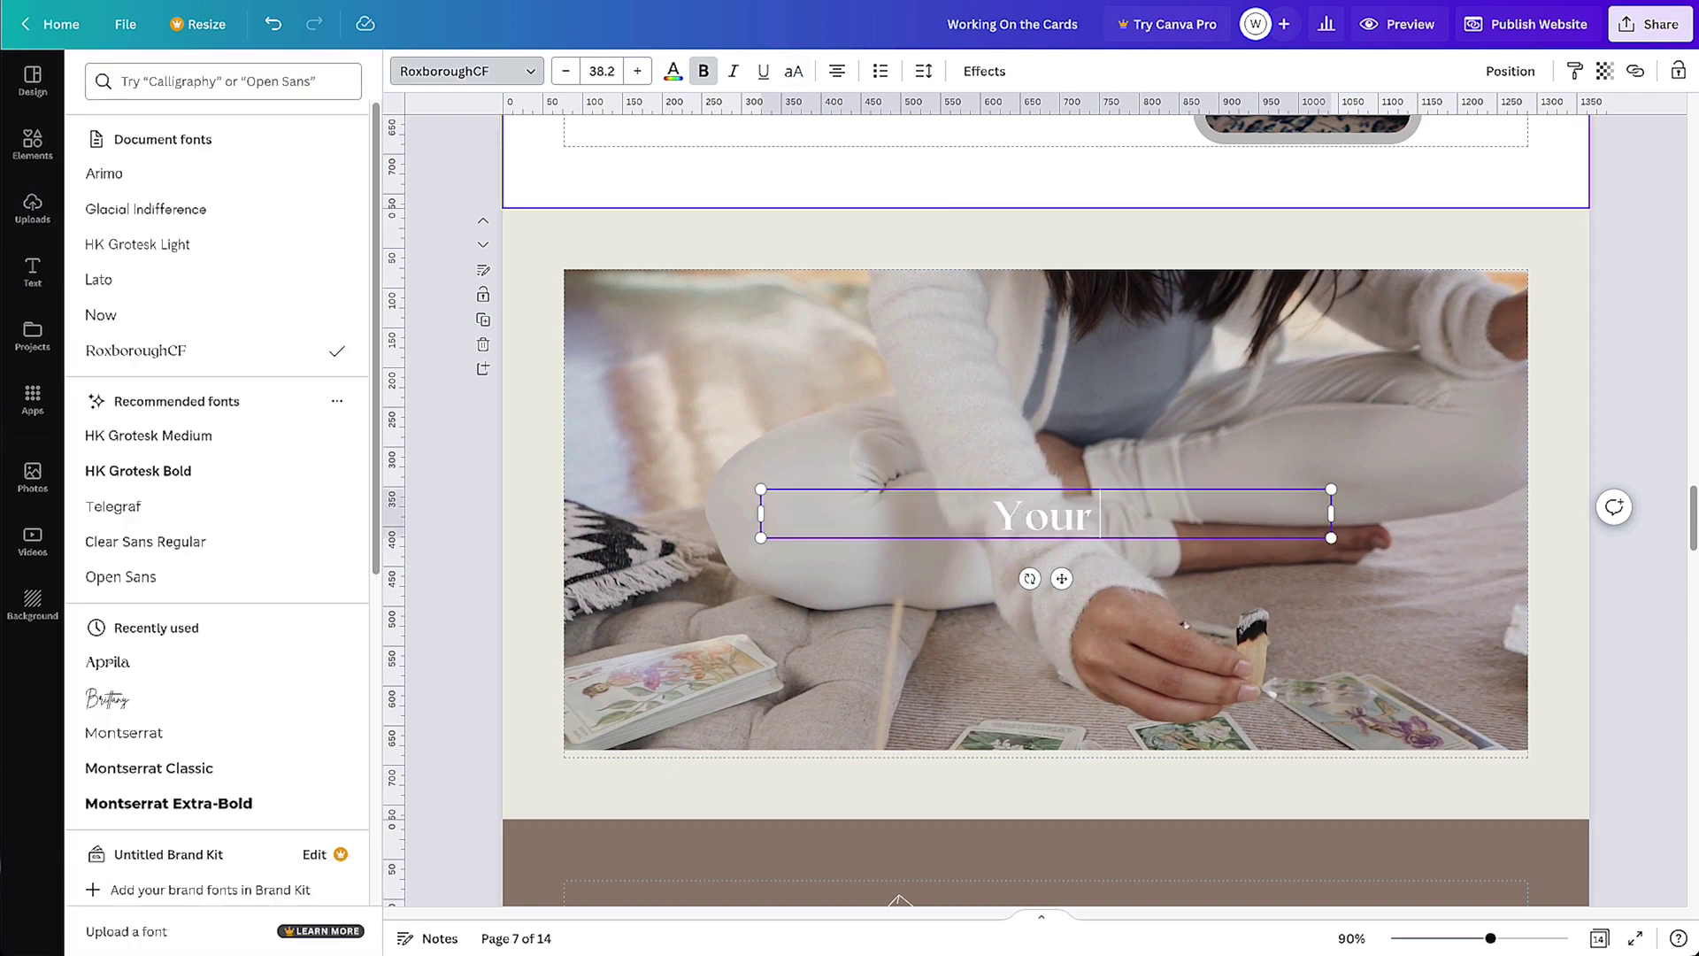
type(" destiny")
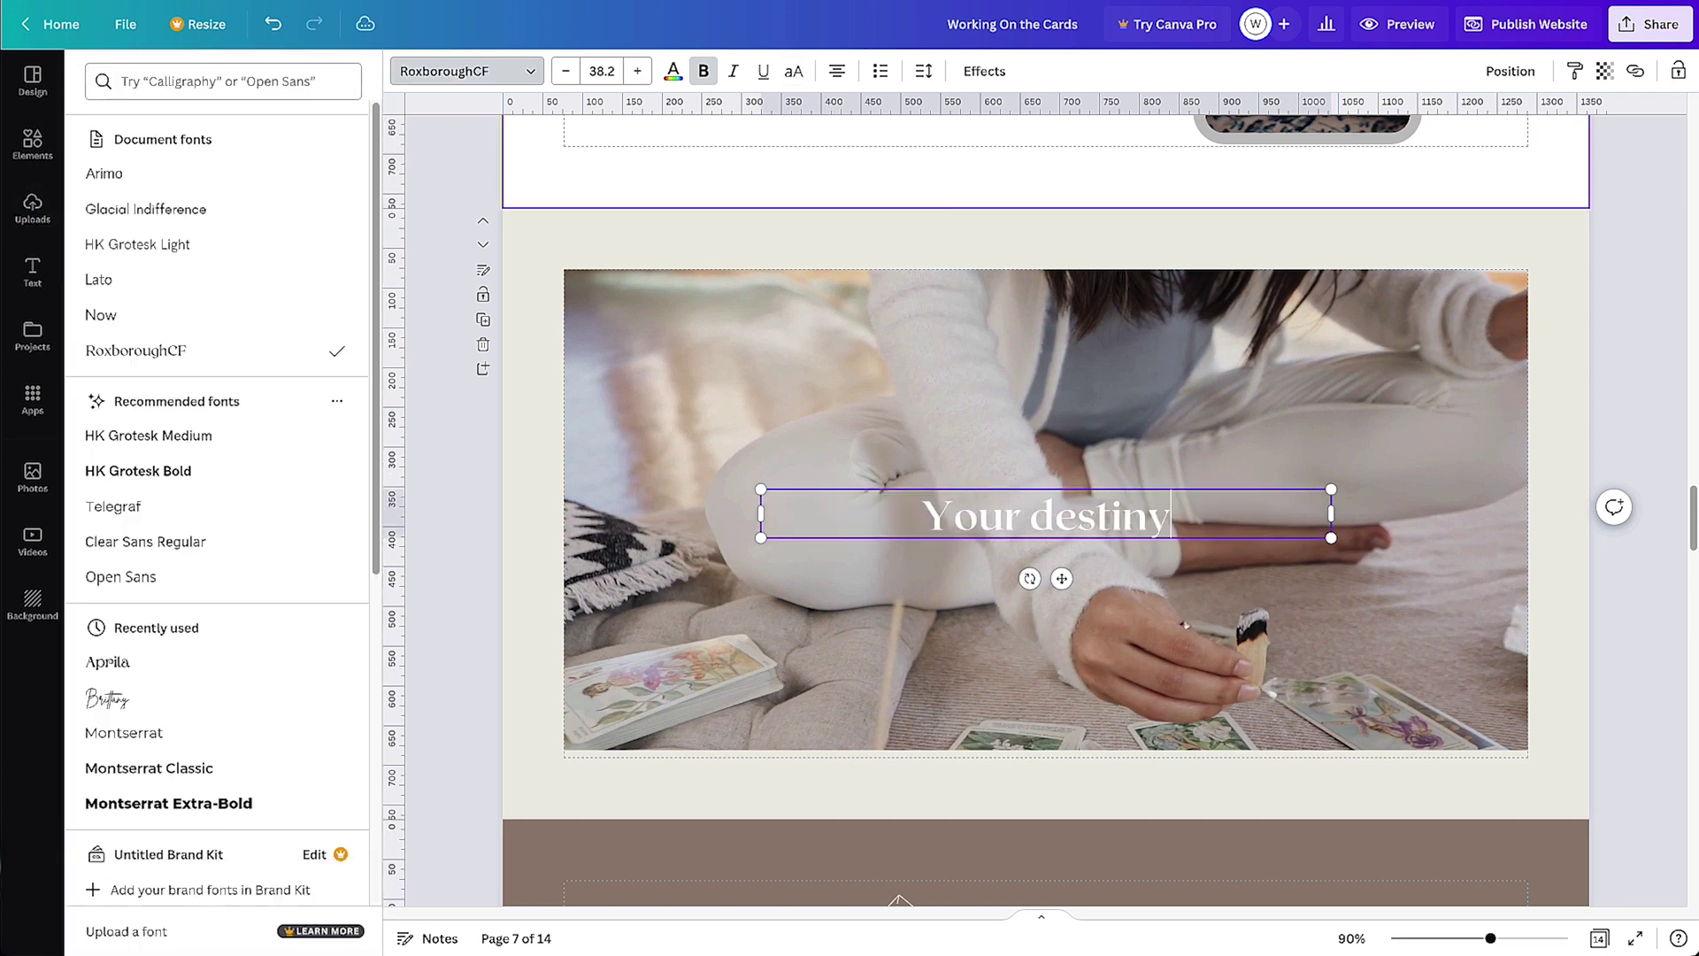
type(" is in your own hands")
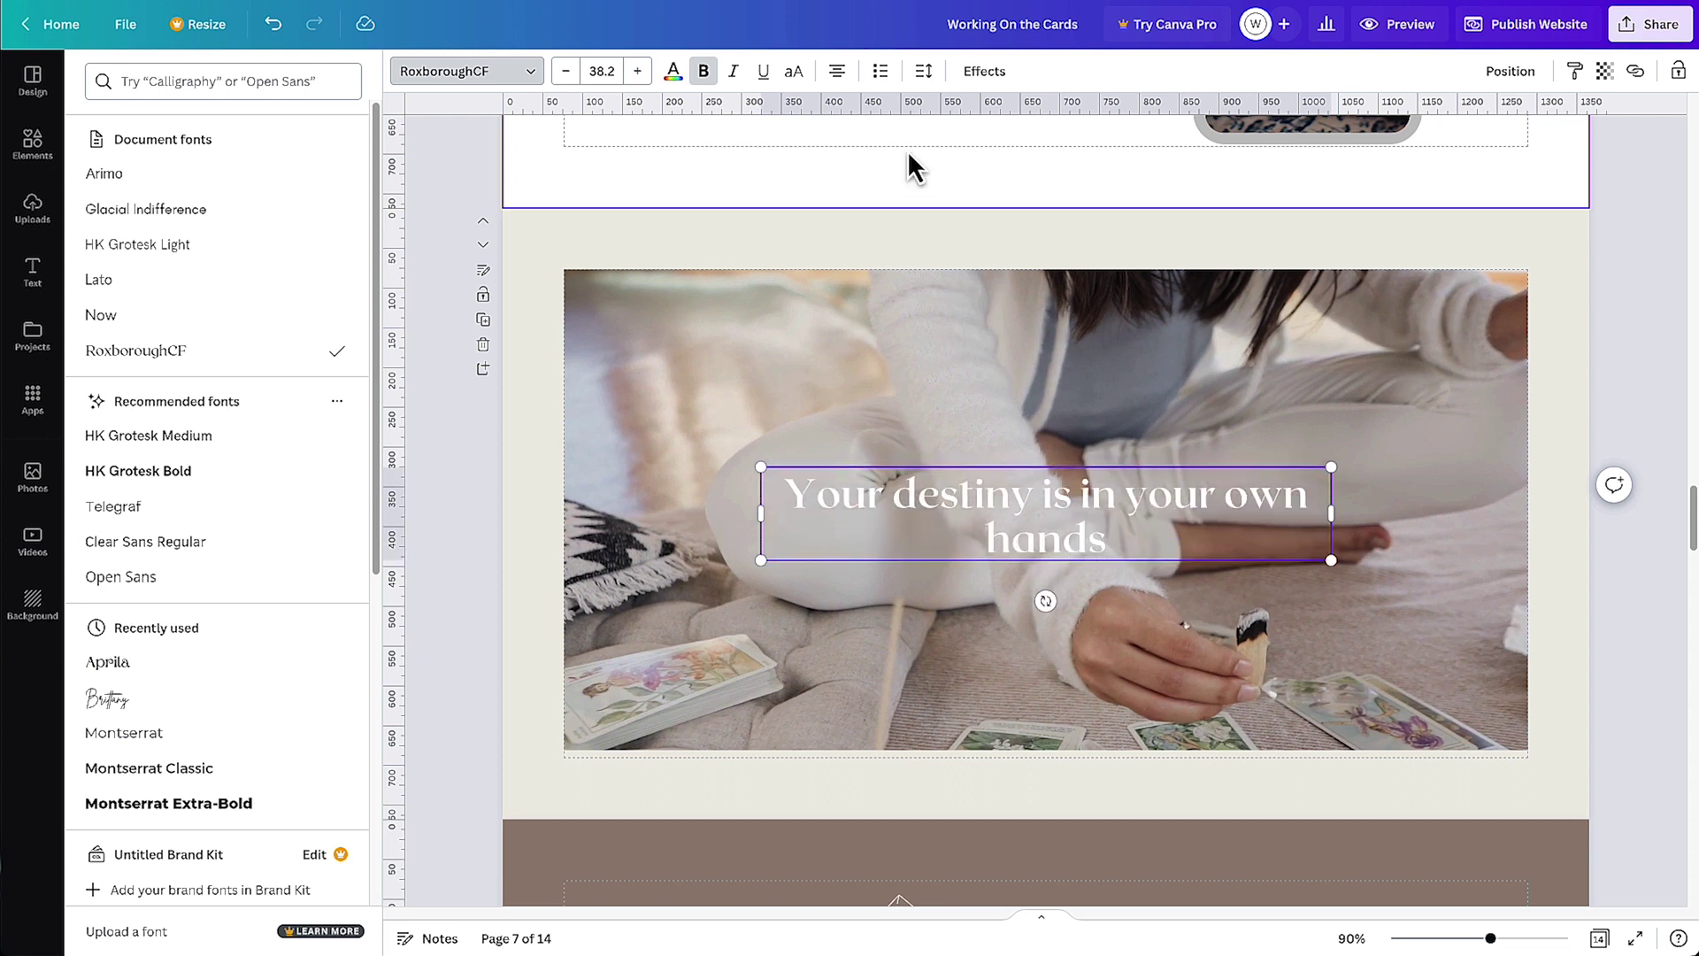
Enlarge the video's overlay text to font size 44.6 and move it together with the video slightly upward on the page
left_click_drag(1331, 513, 1335, 603)
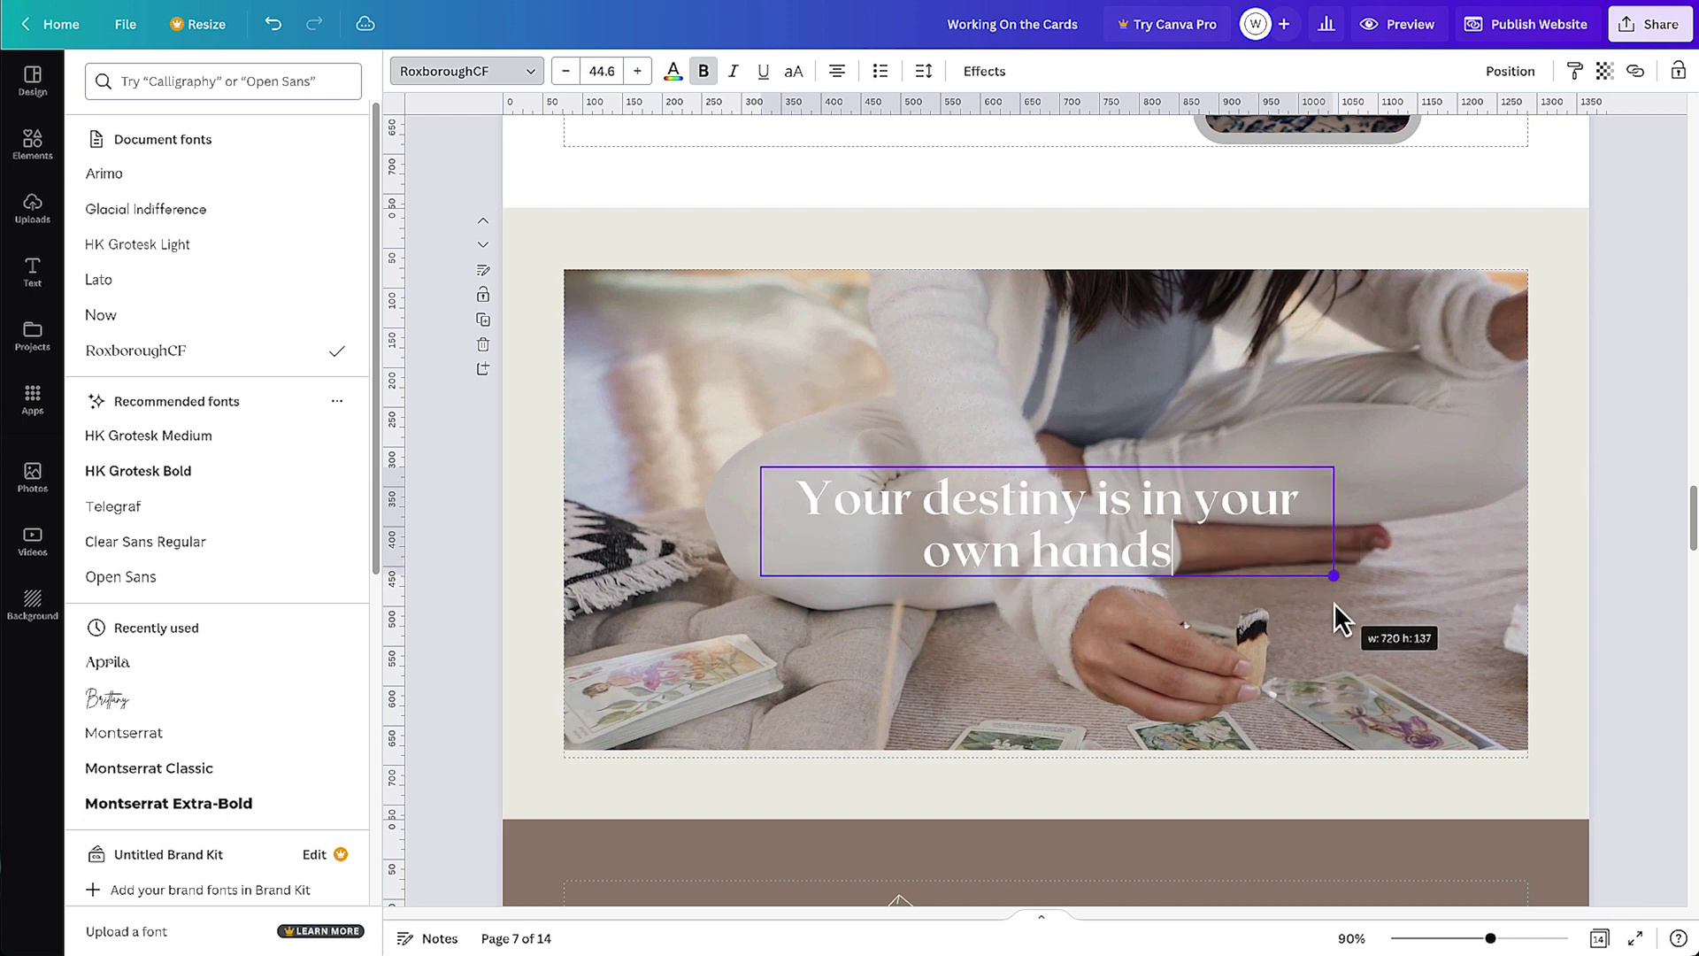
left_click(1358, 421)
left_click_drag(1196, 492, 1122, 500)
Apply the Lift text effect to "Your destiny is in your own hands"
left_click(1128, 509)
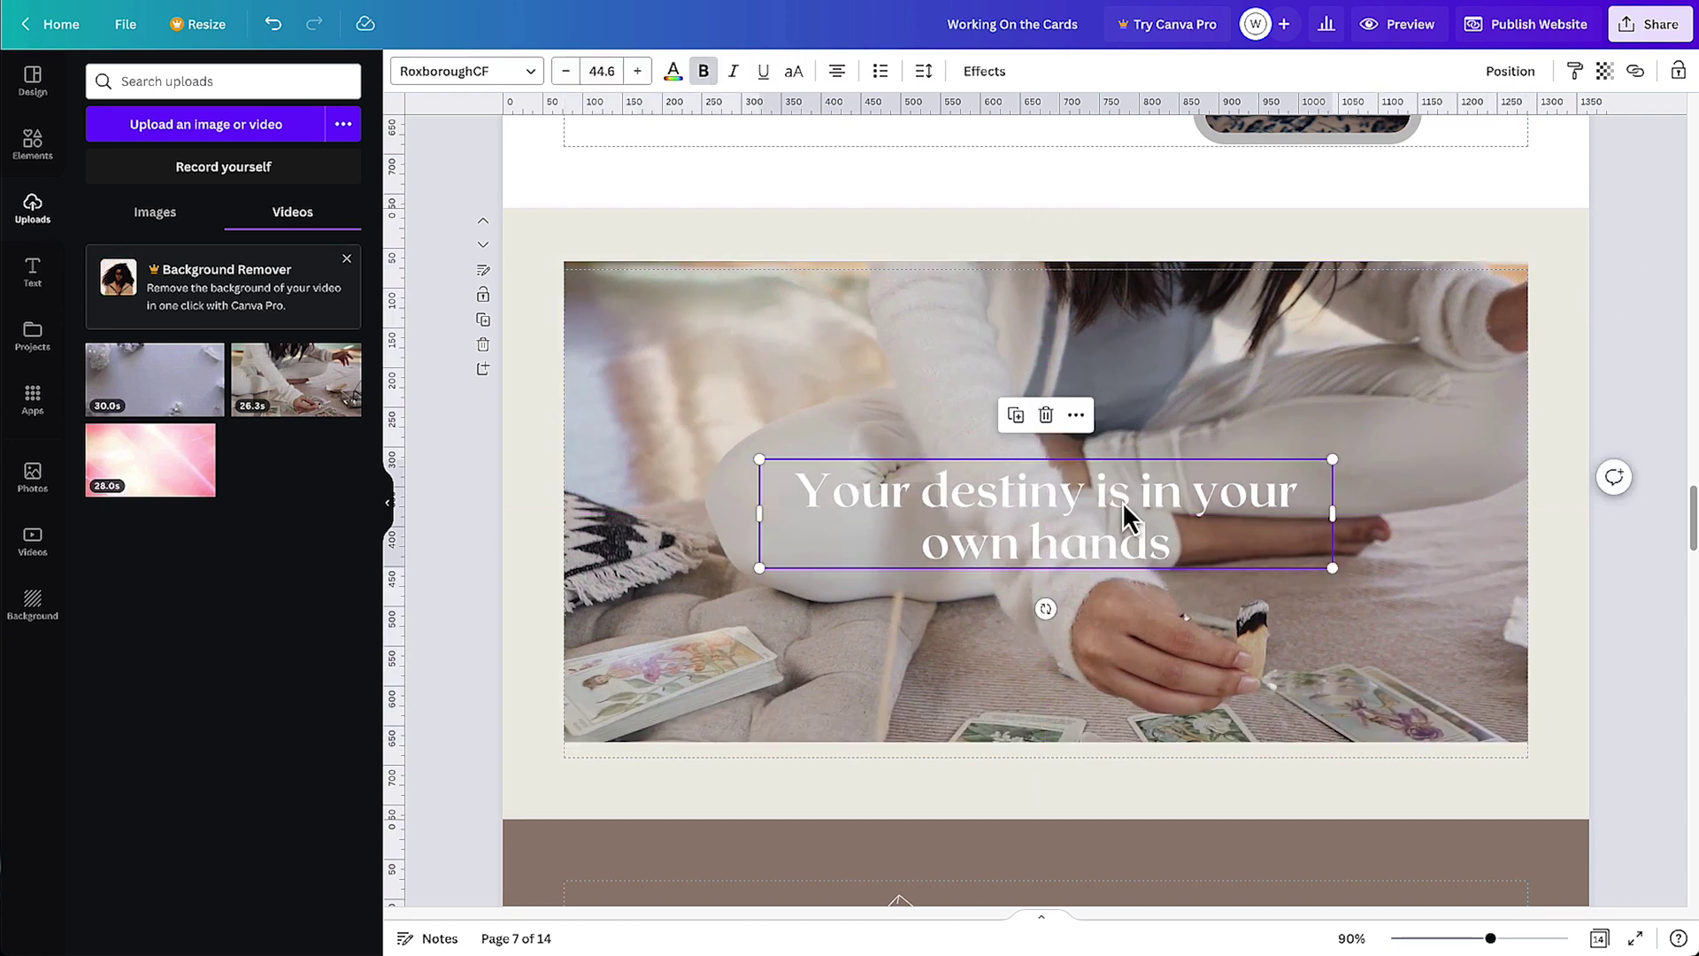
left_click(989, 76)
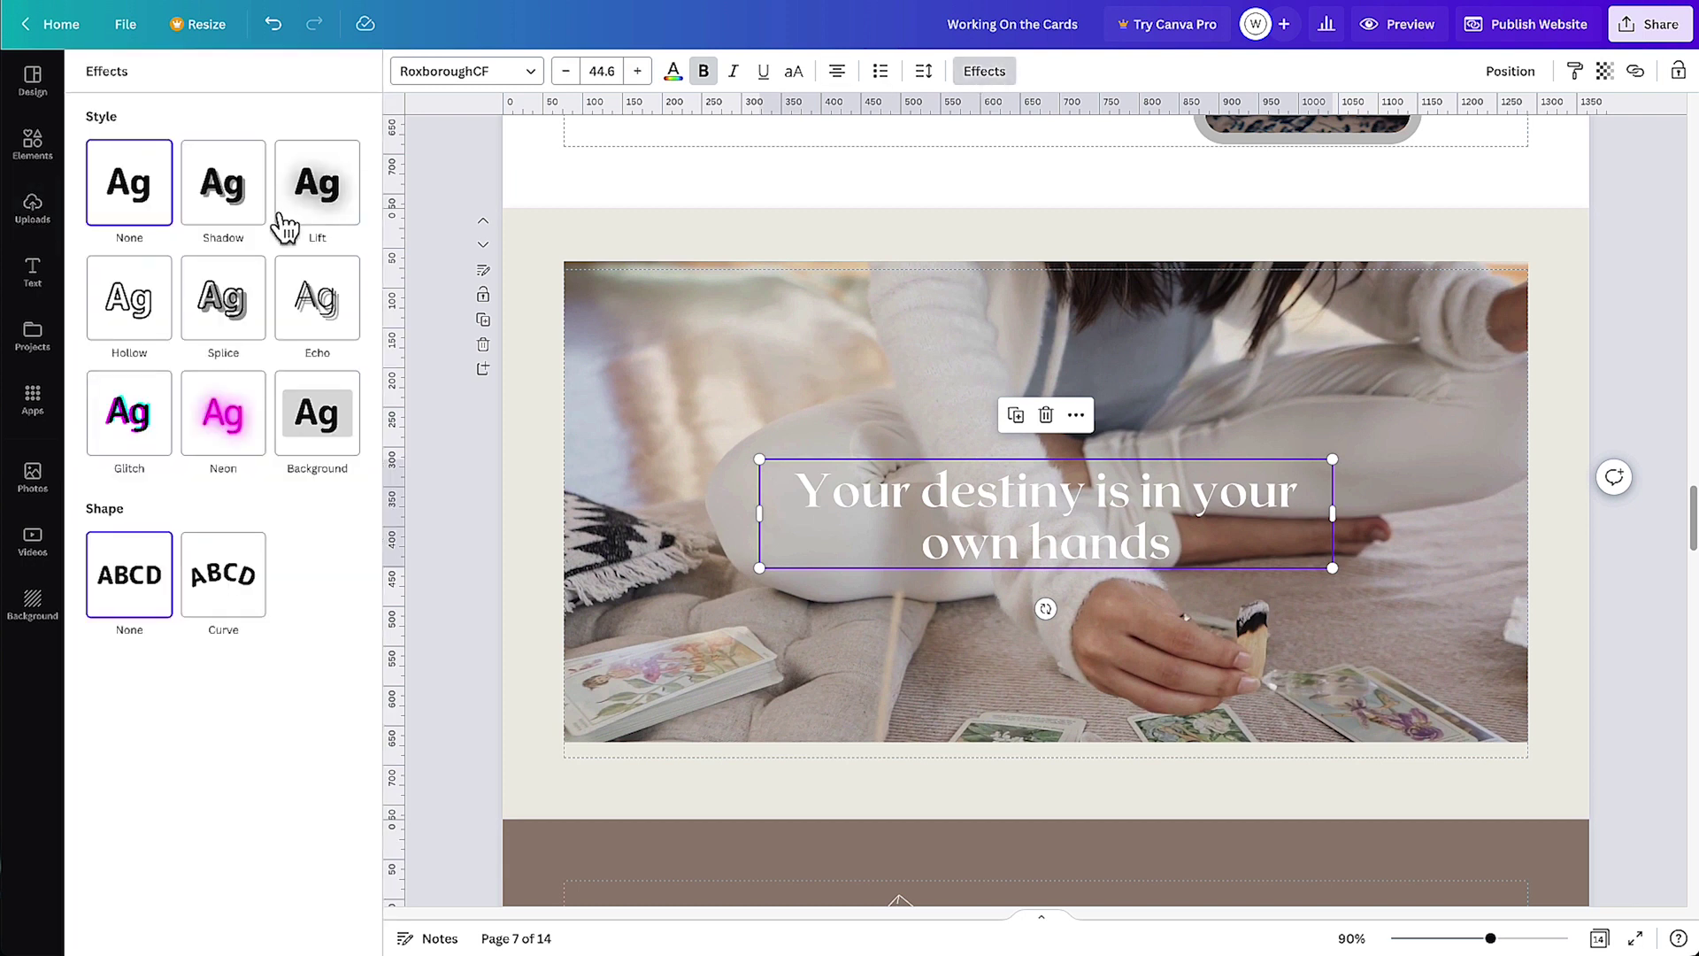
left_click(322, 205)
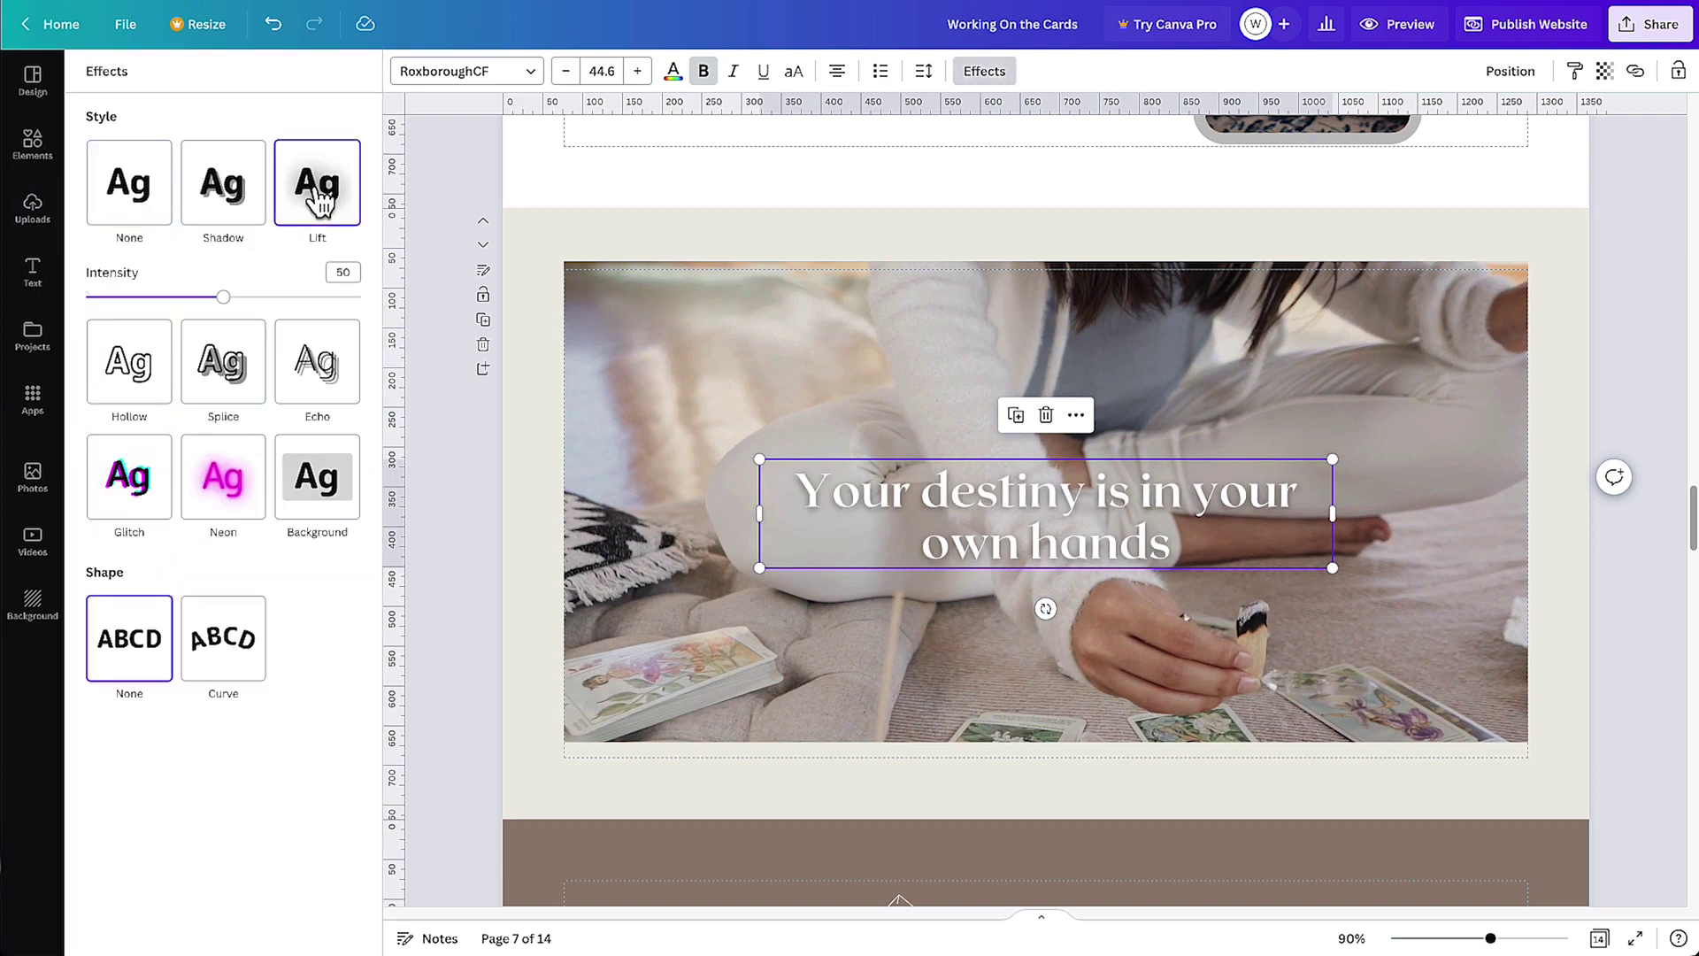
left_click(443, 560)
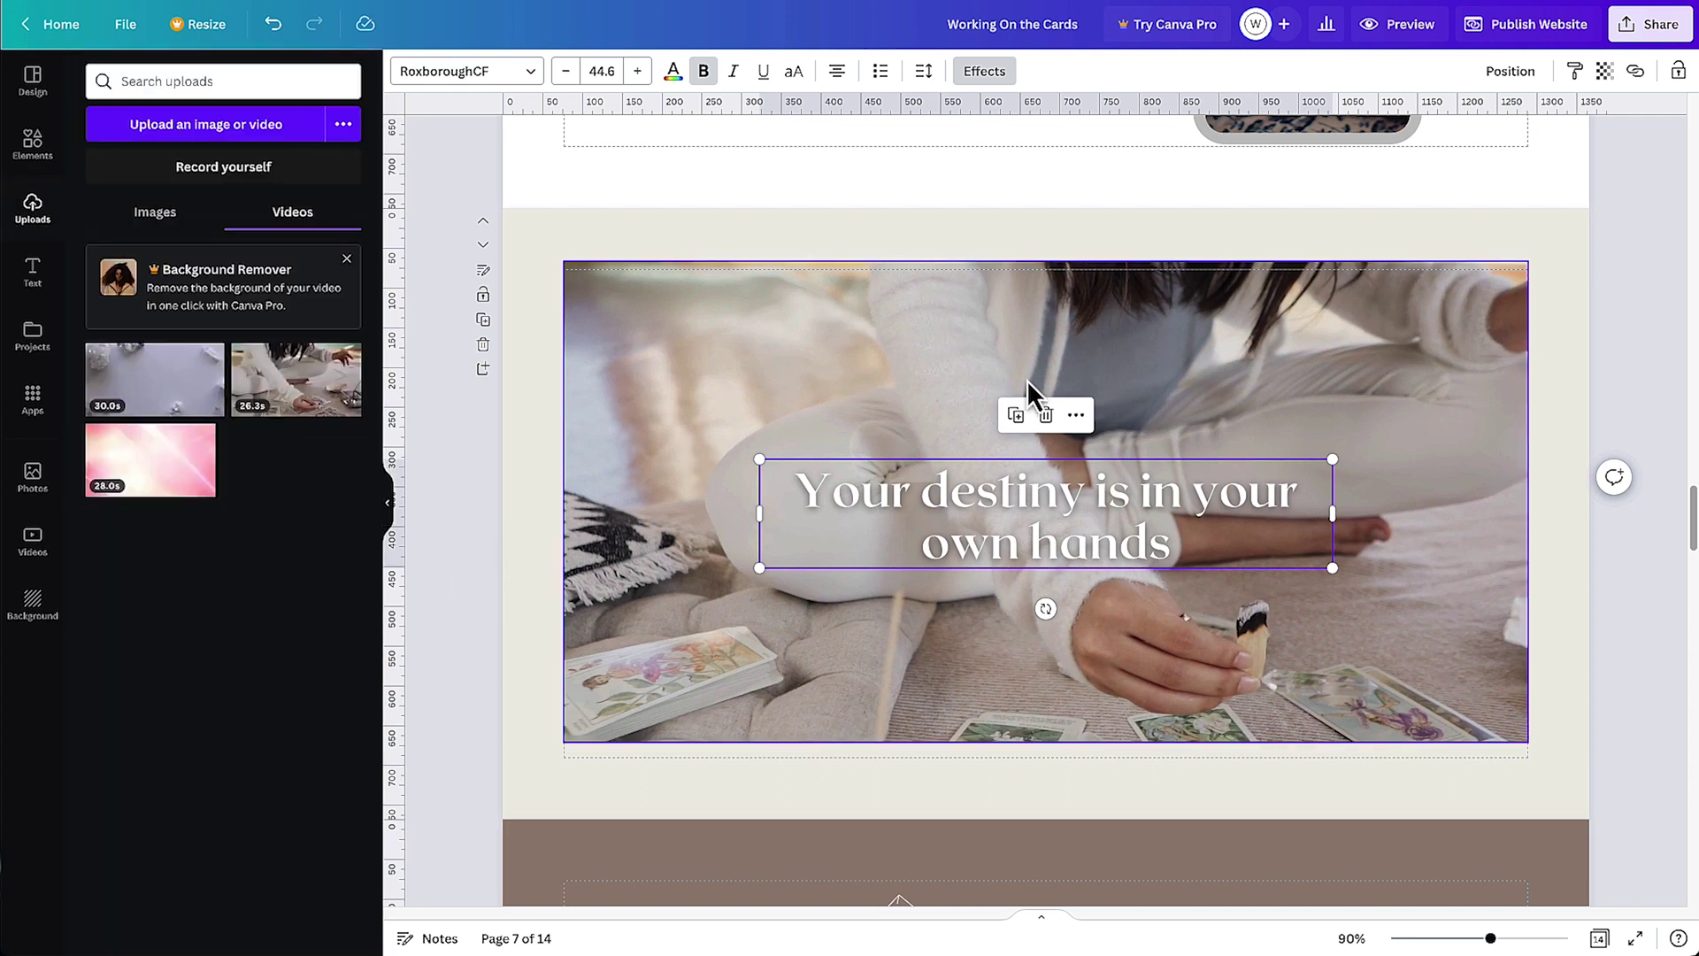
Move the video's overlay text slightly down and place an enlarged copy of the Brand Summary design's hand-with-eye illustration centred above it
left_click_drag(1117, 518, 1121, 555)
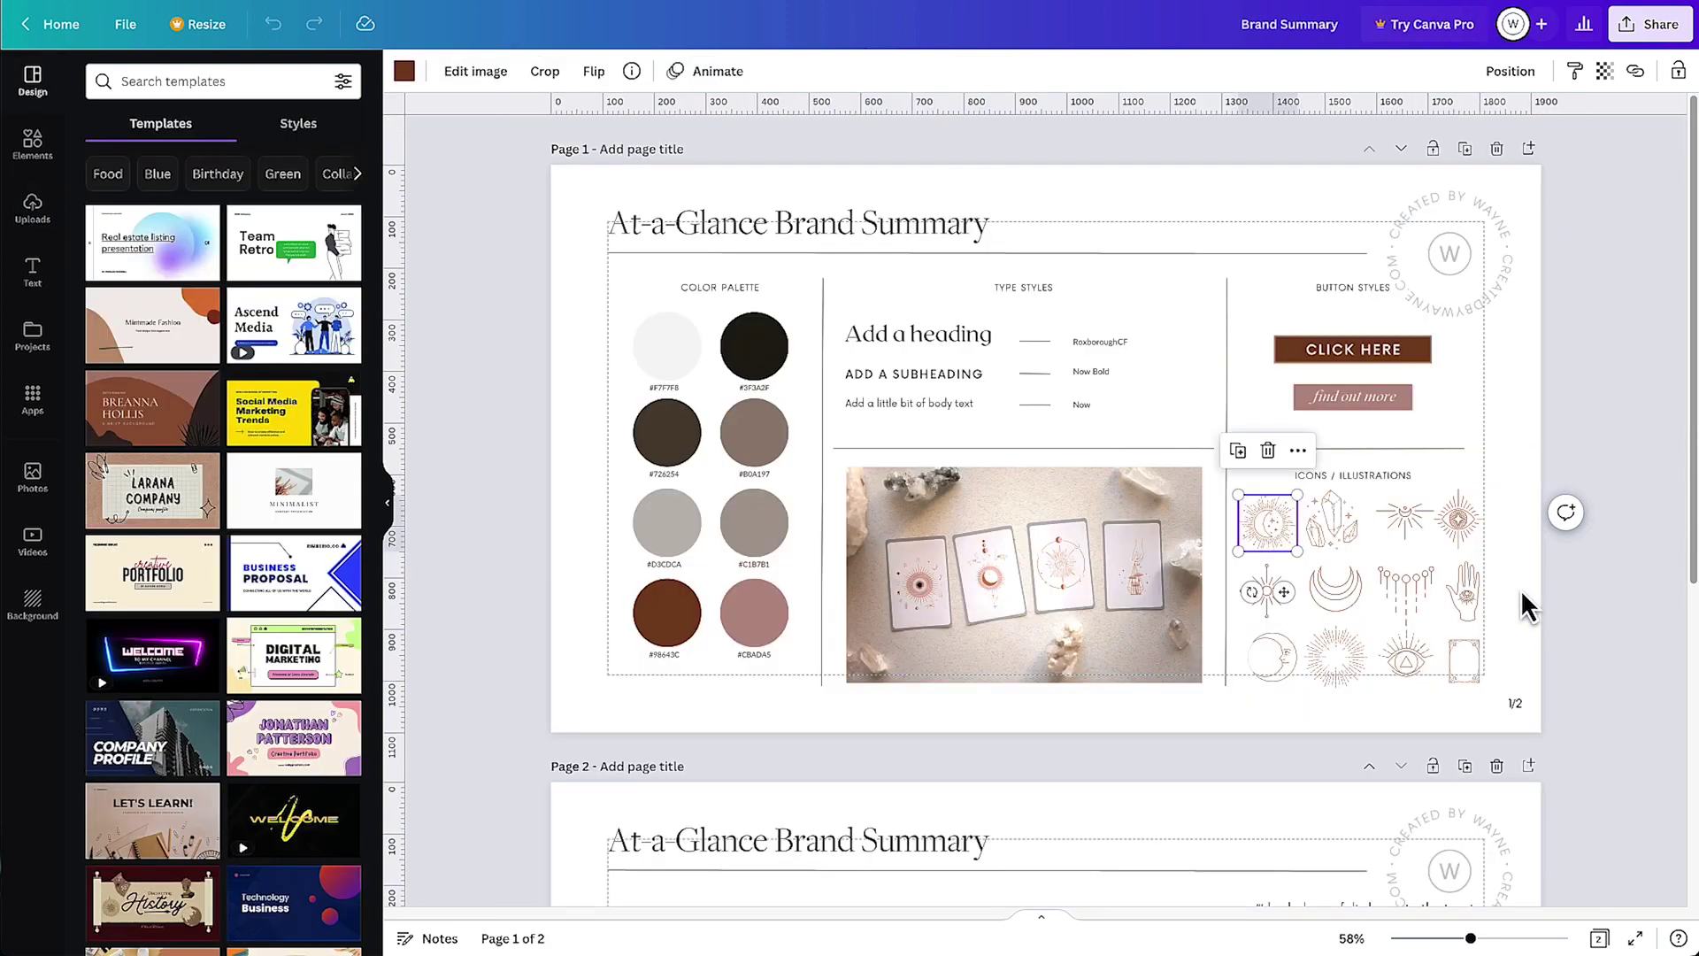
left_click(1505, 586)
left_click(1466, 591)
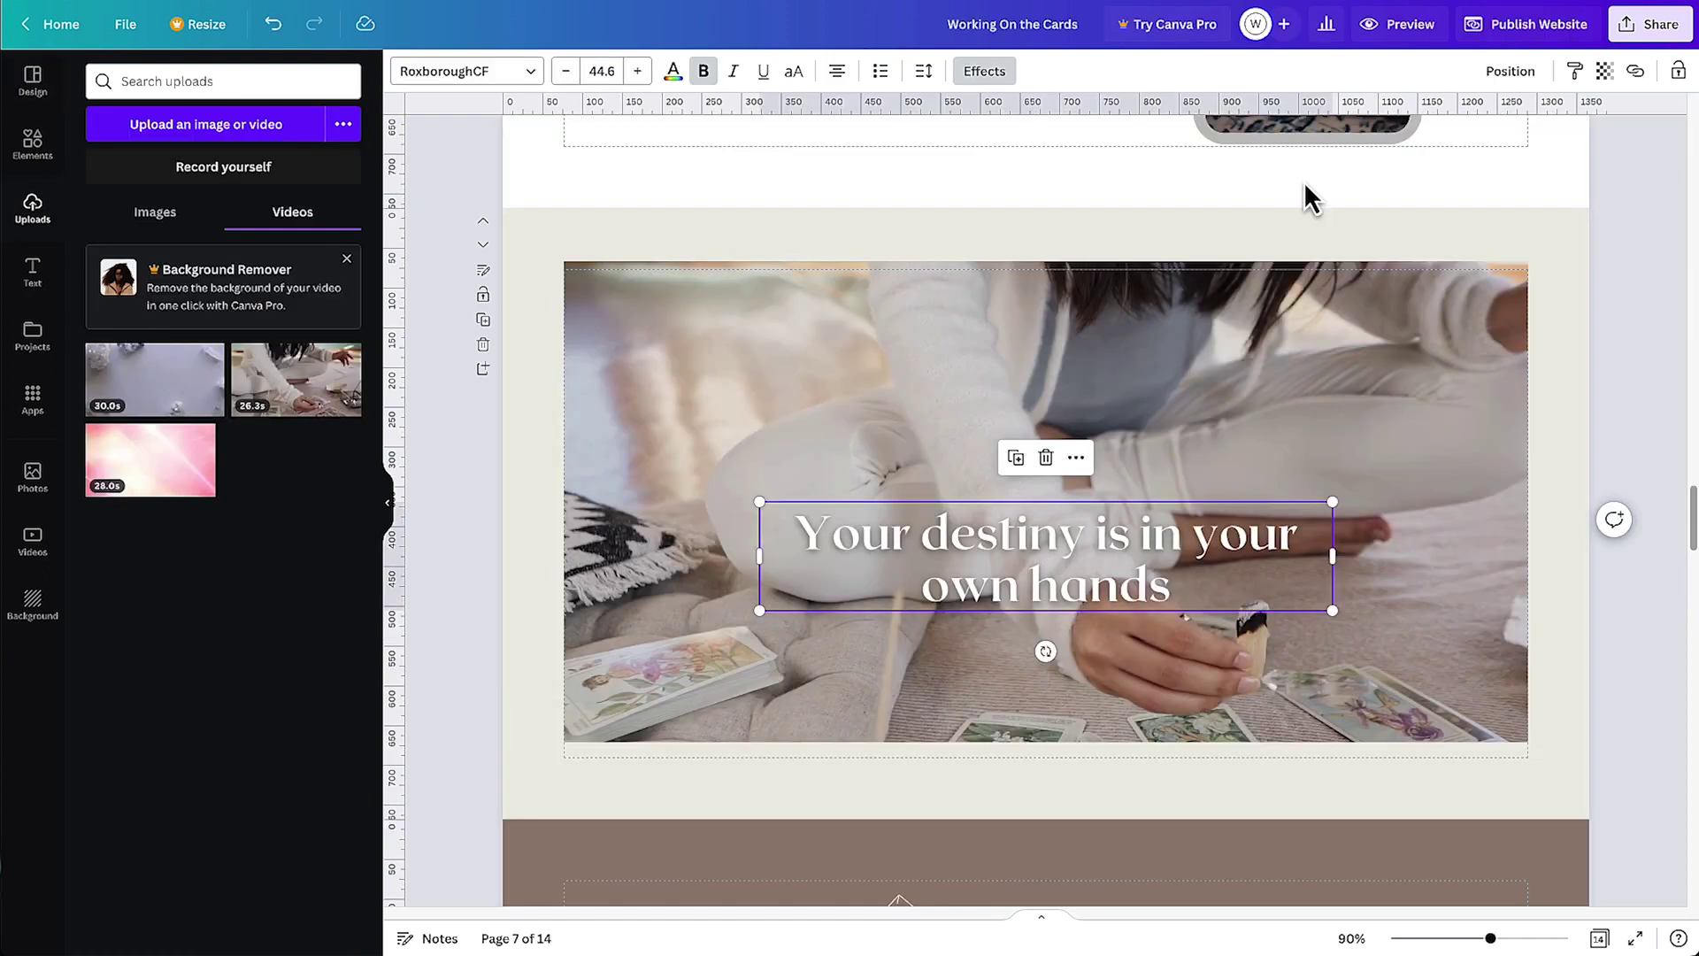
key("ctrl+v")
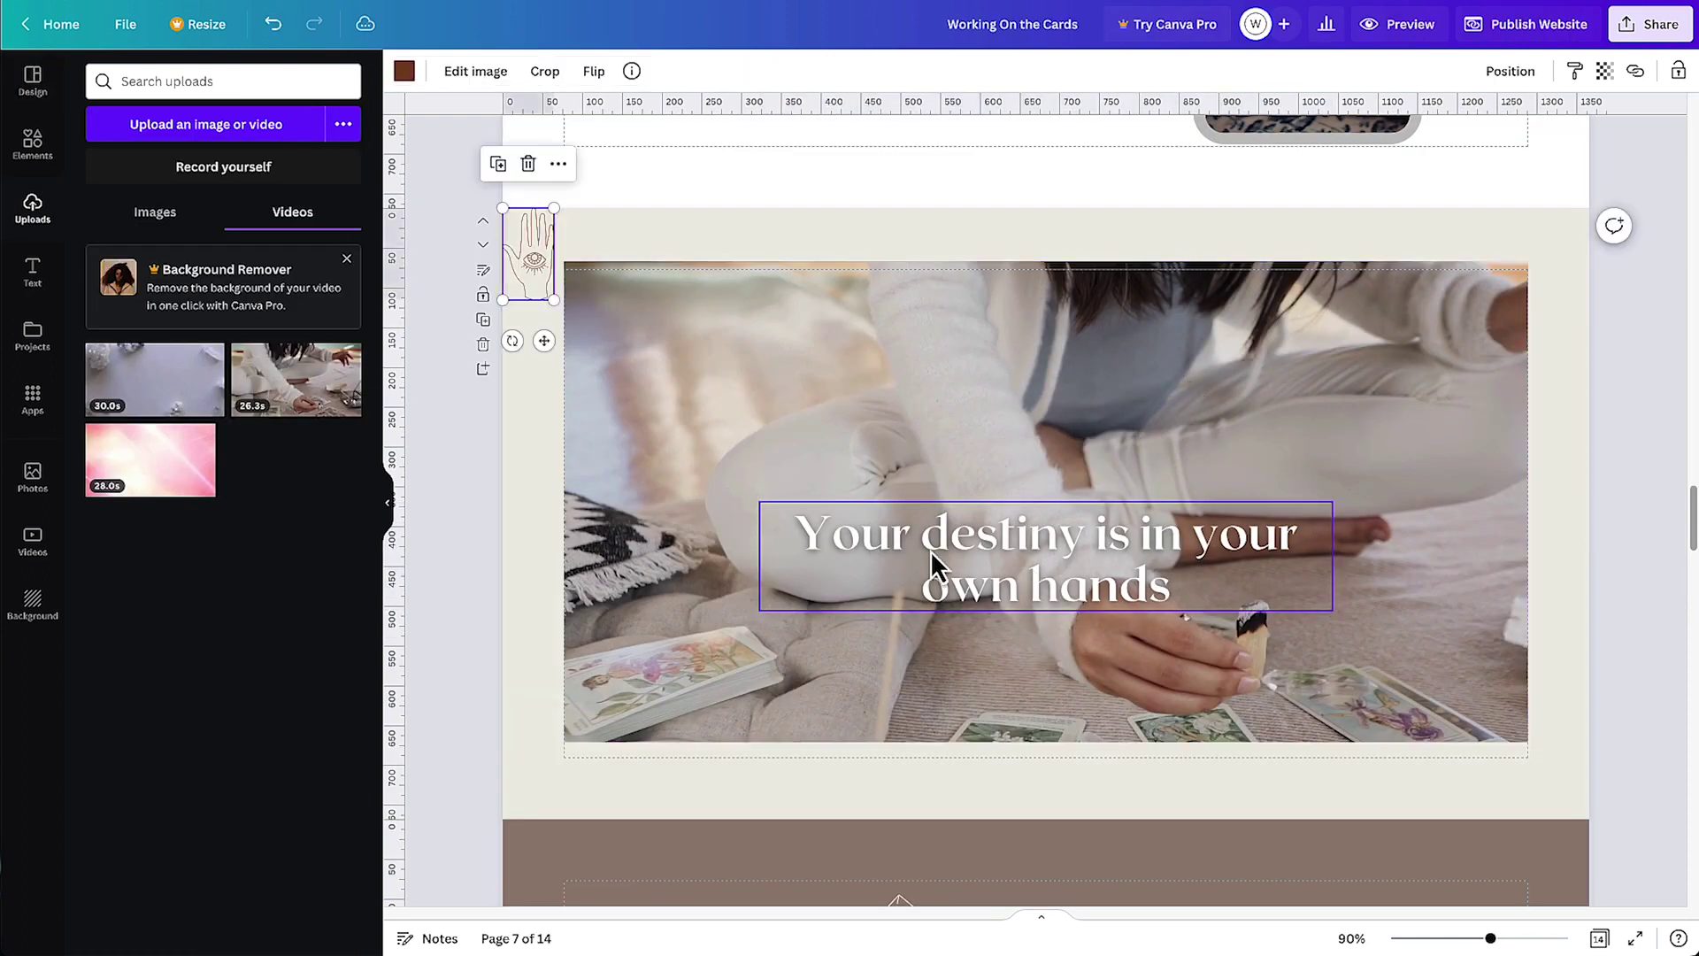
left_click_drag(543, 276, 1060, 467)
left_click_drag(1065, 400, 1098, 354)
mouse_move(1085, 428)
left_mouse_down()
mouse_move(1065, 421)
mouse_move(1087, 452)
left_mouse_up()
Recolour the hand illustration above "Your destiny is in your own hands" to white
left_click(404, 71)
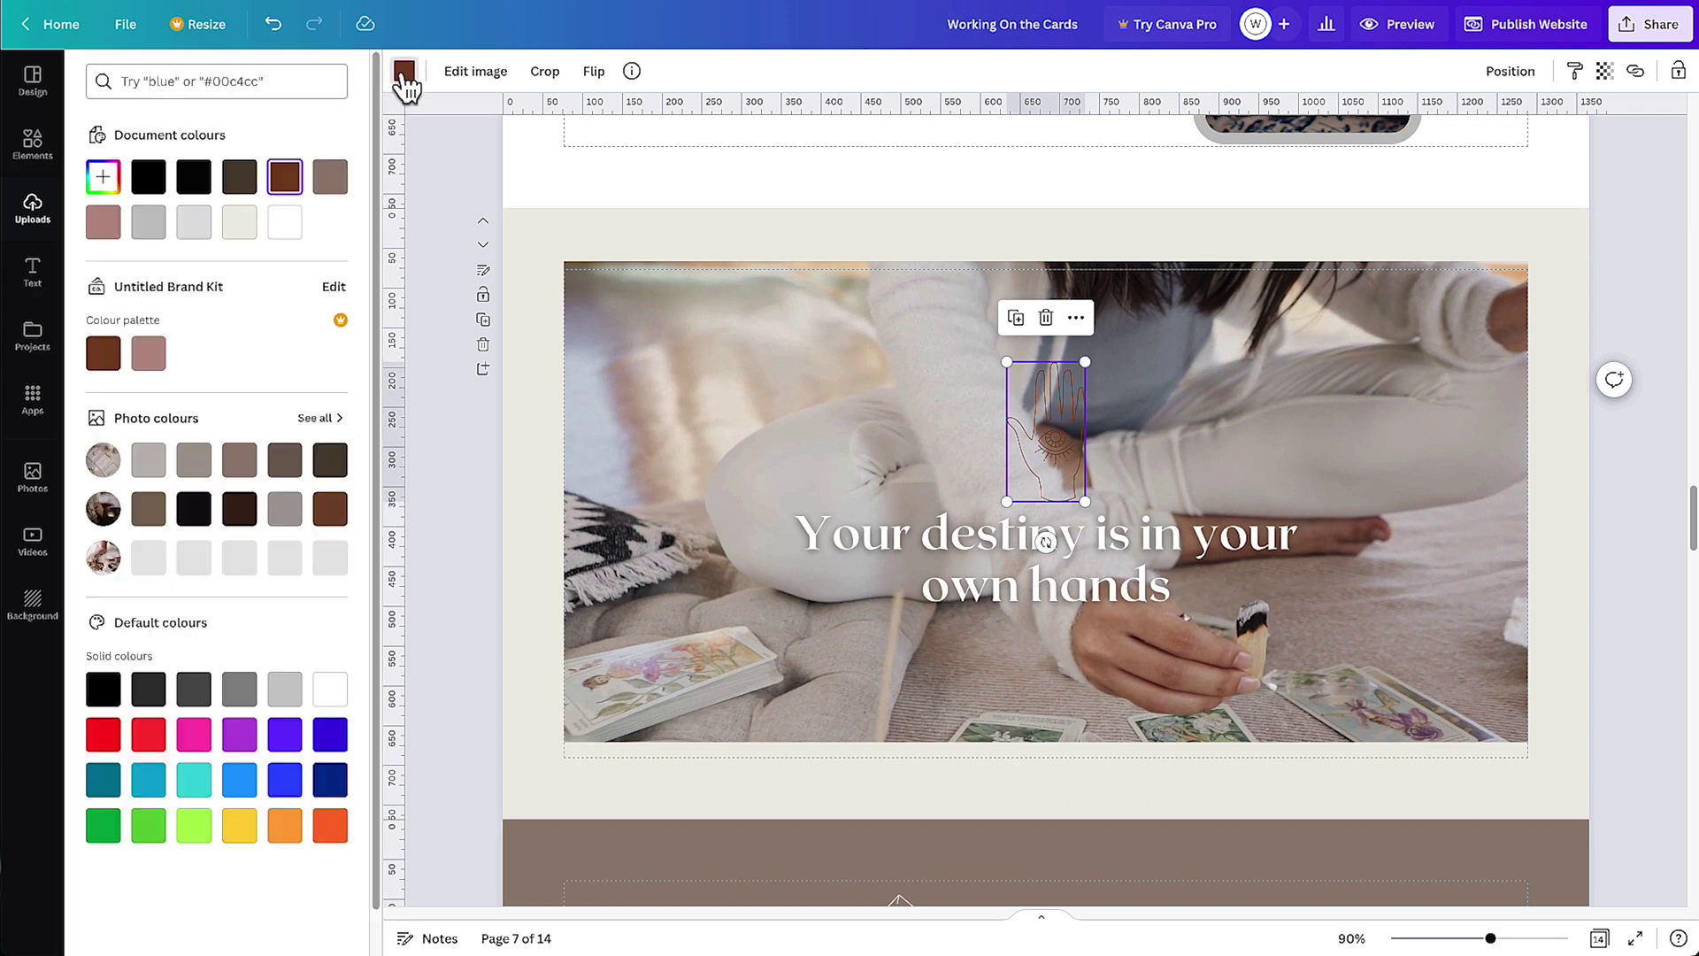
left_click(286, 228)
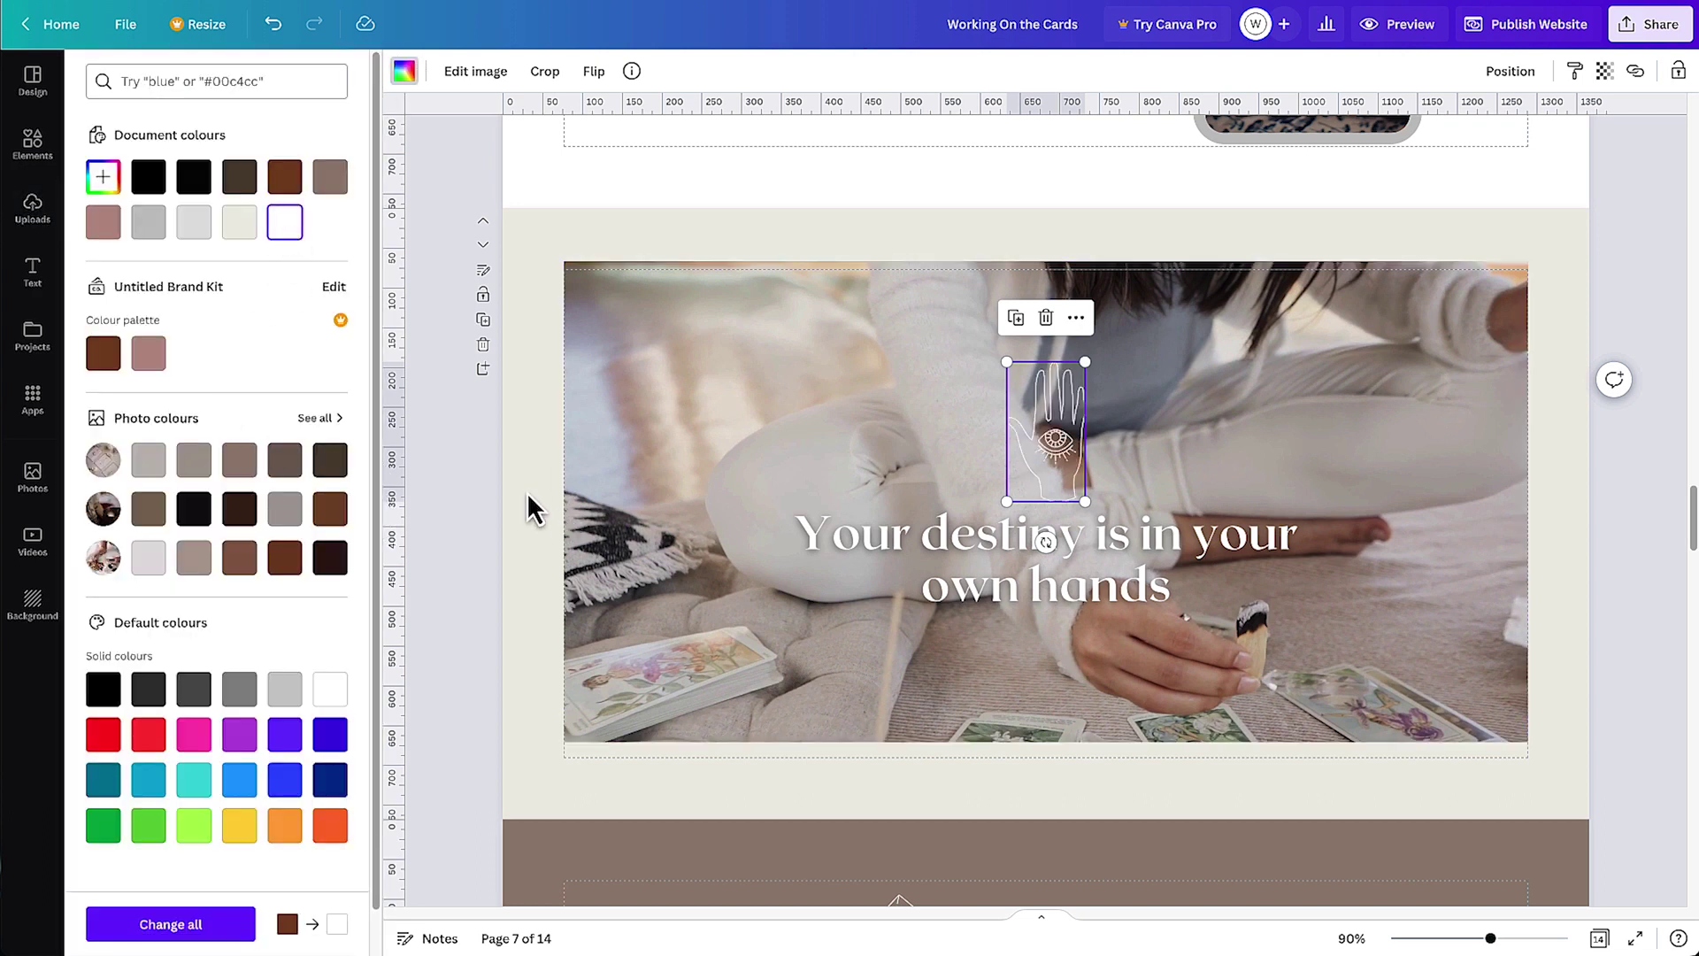
key("Escape")
Add a square shape over the video, stretch it to just inside the video's edges and remove its fill
left_click(32, 144)
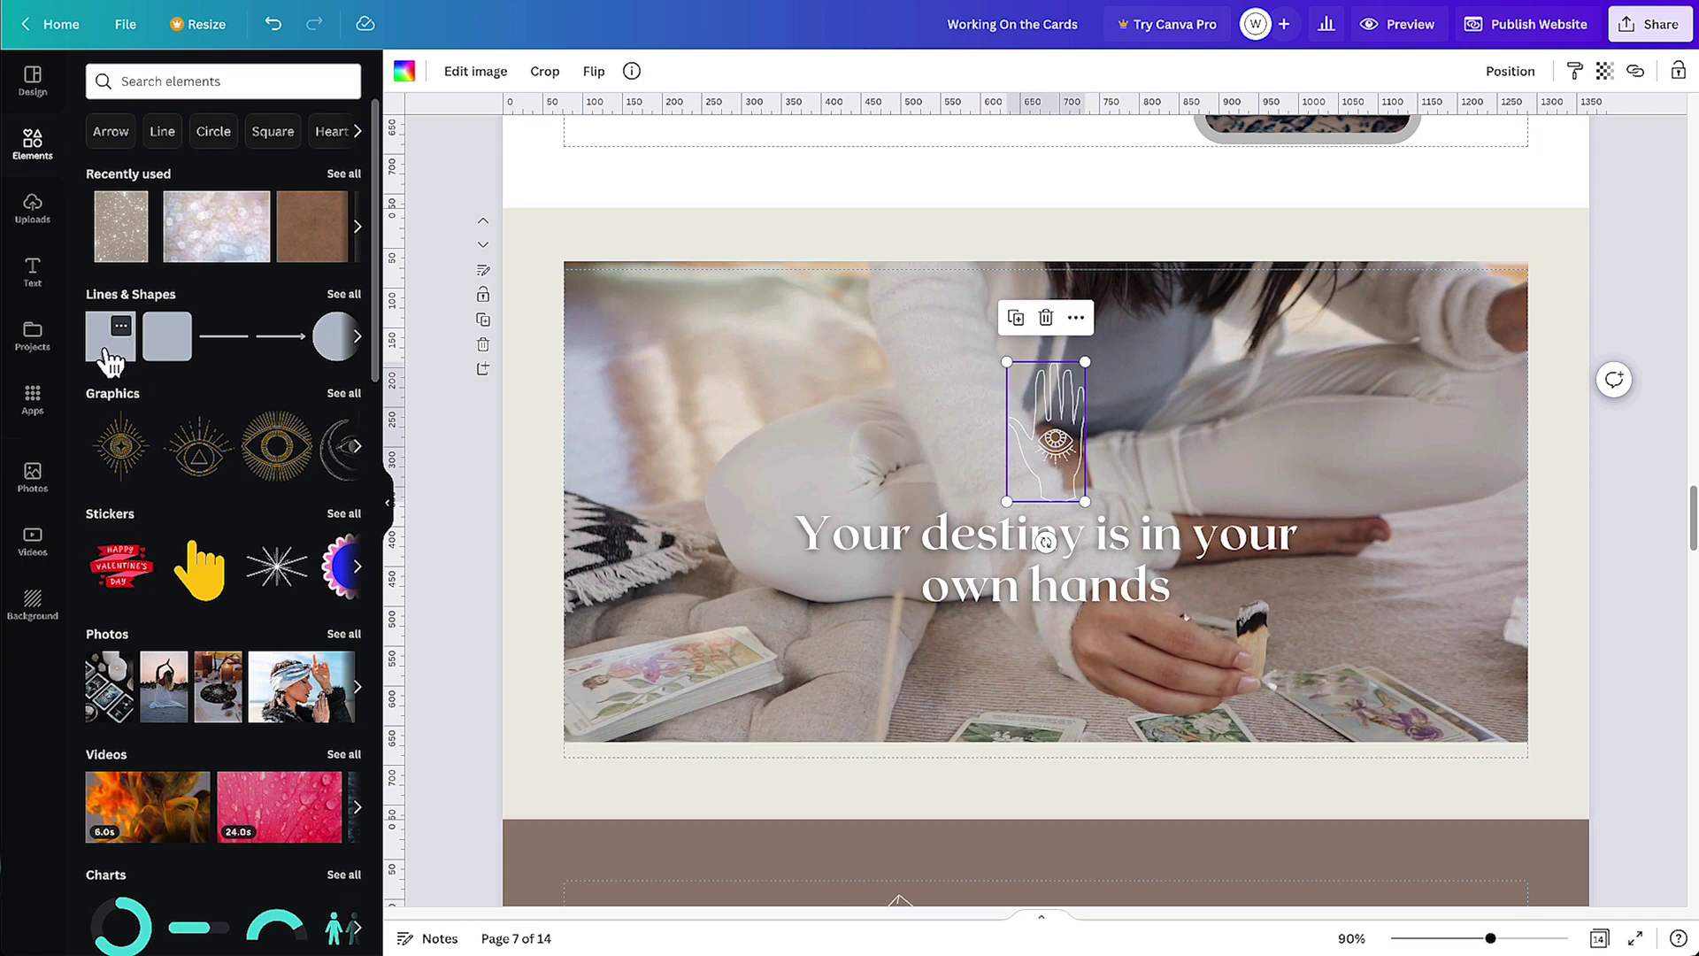
left_click(111, 354)
left_click_drag(1007, 441, 629, 289)
left_click_drag(753, 455, 1513, 733)
left_click(500, 72)
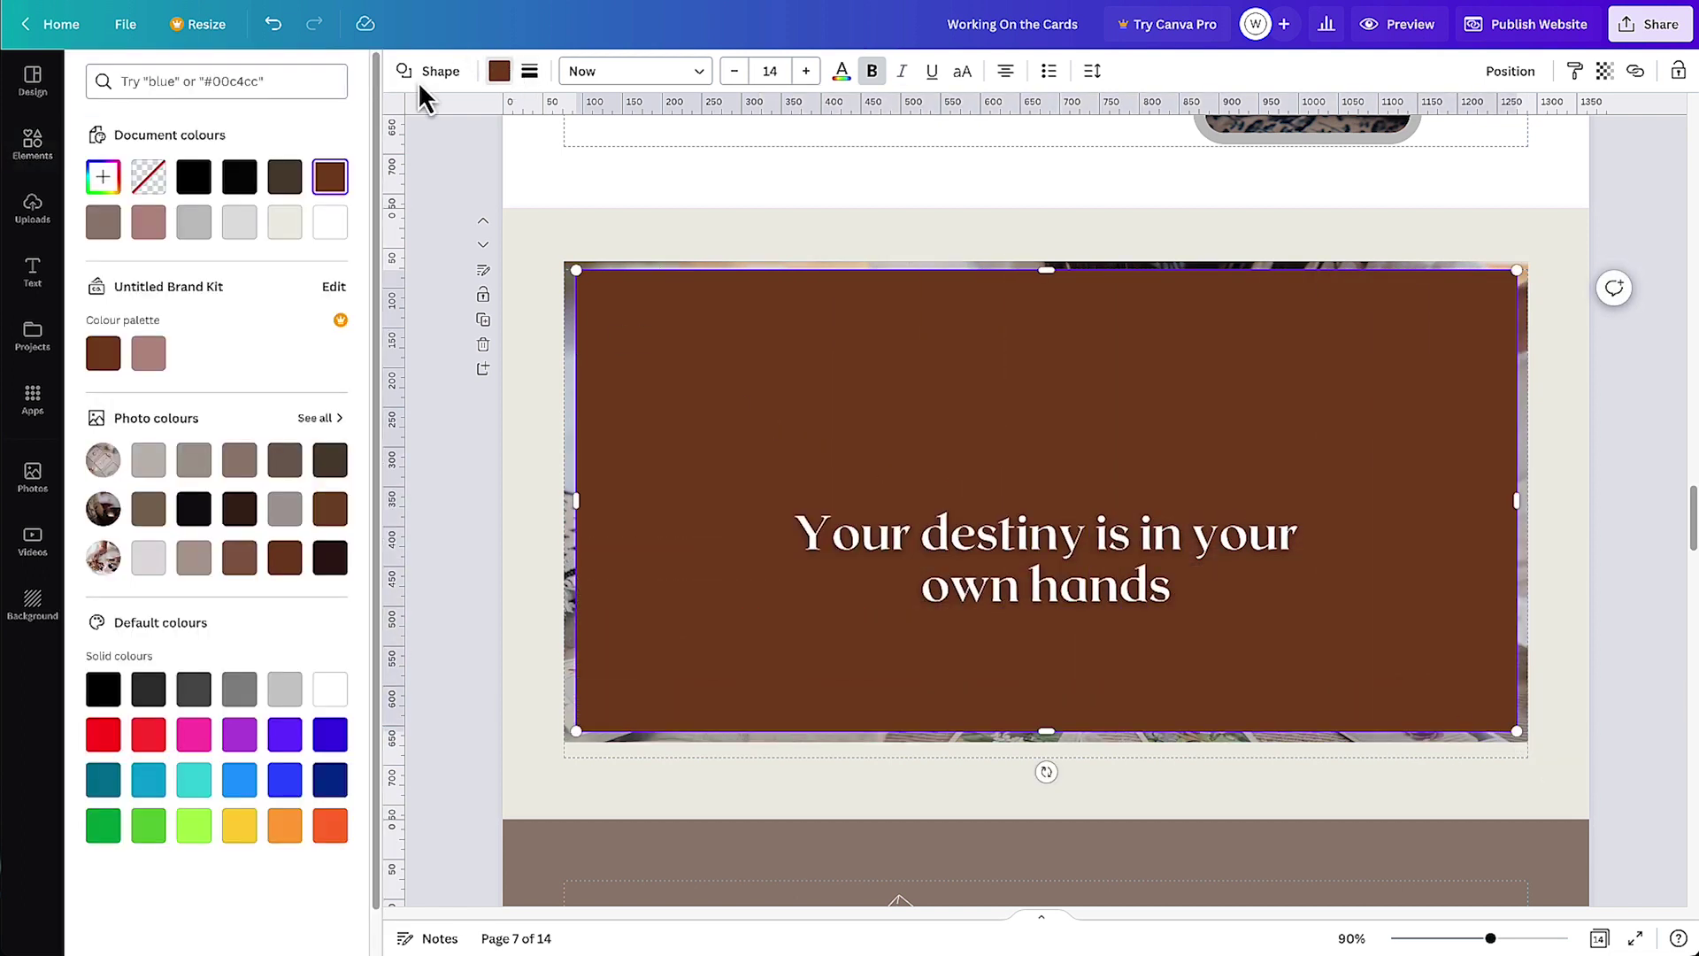
left_click(148, 177)
Give the unfilled rectangle over the video a solid white border with a weight of 3
left_click(529, 72)
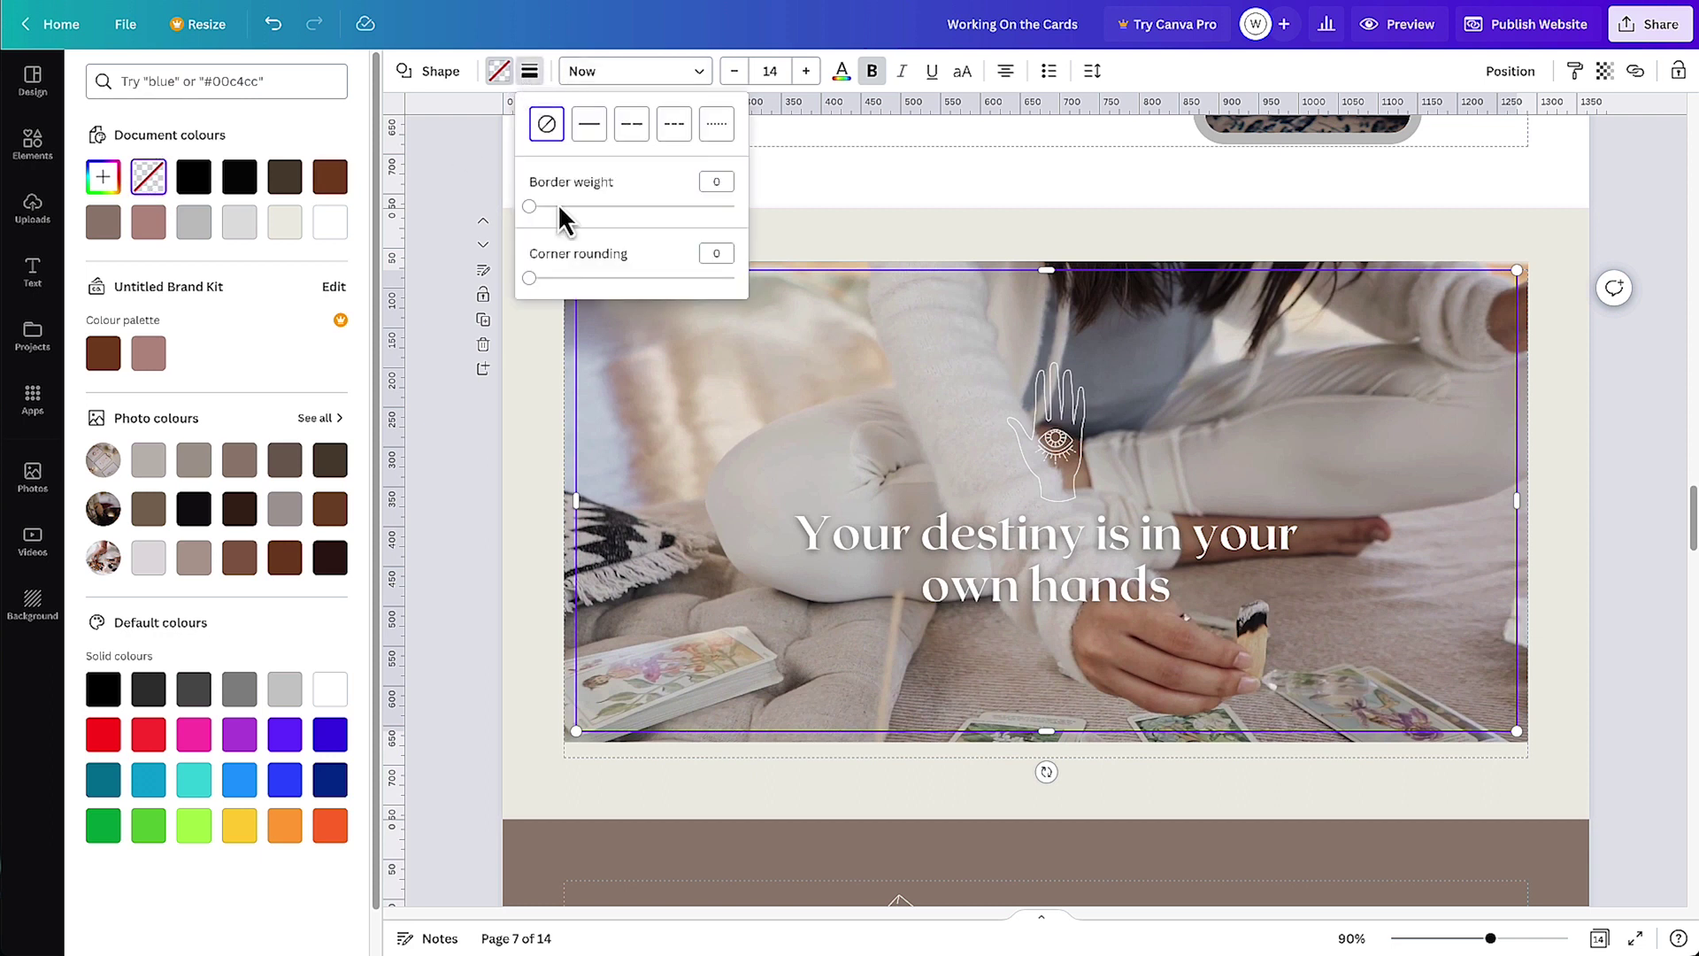
left_click_drag(532, 206, 536, 207)
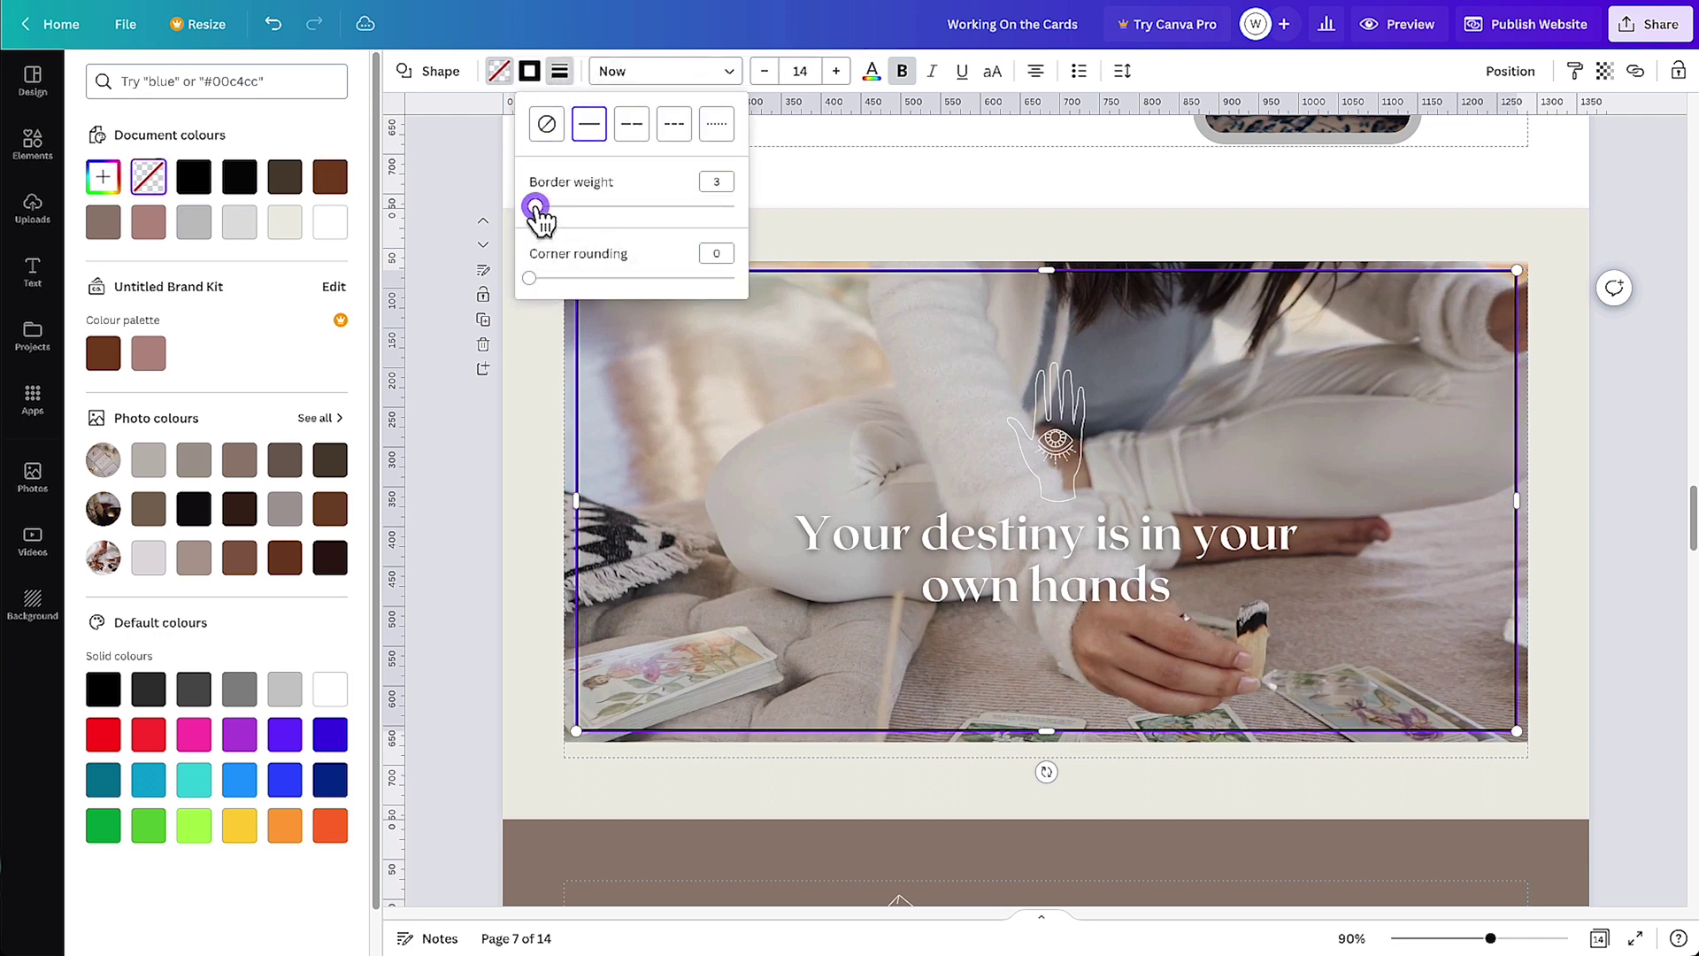
left_click(531, 74)
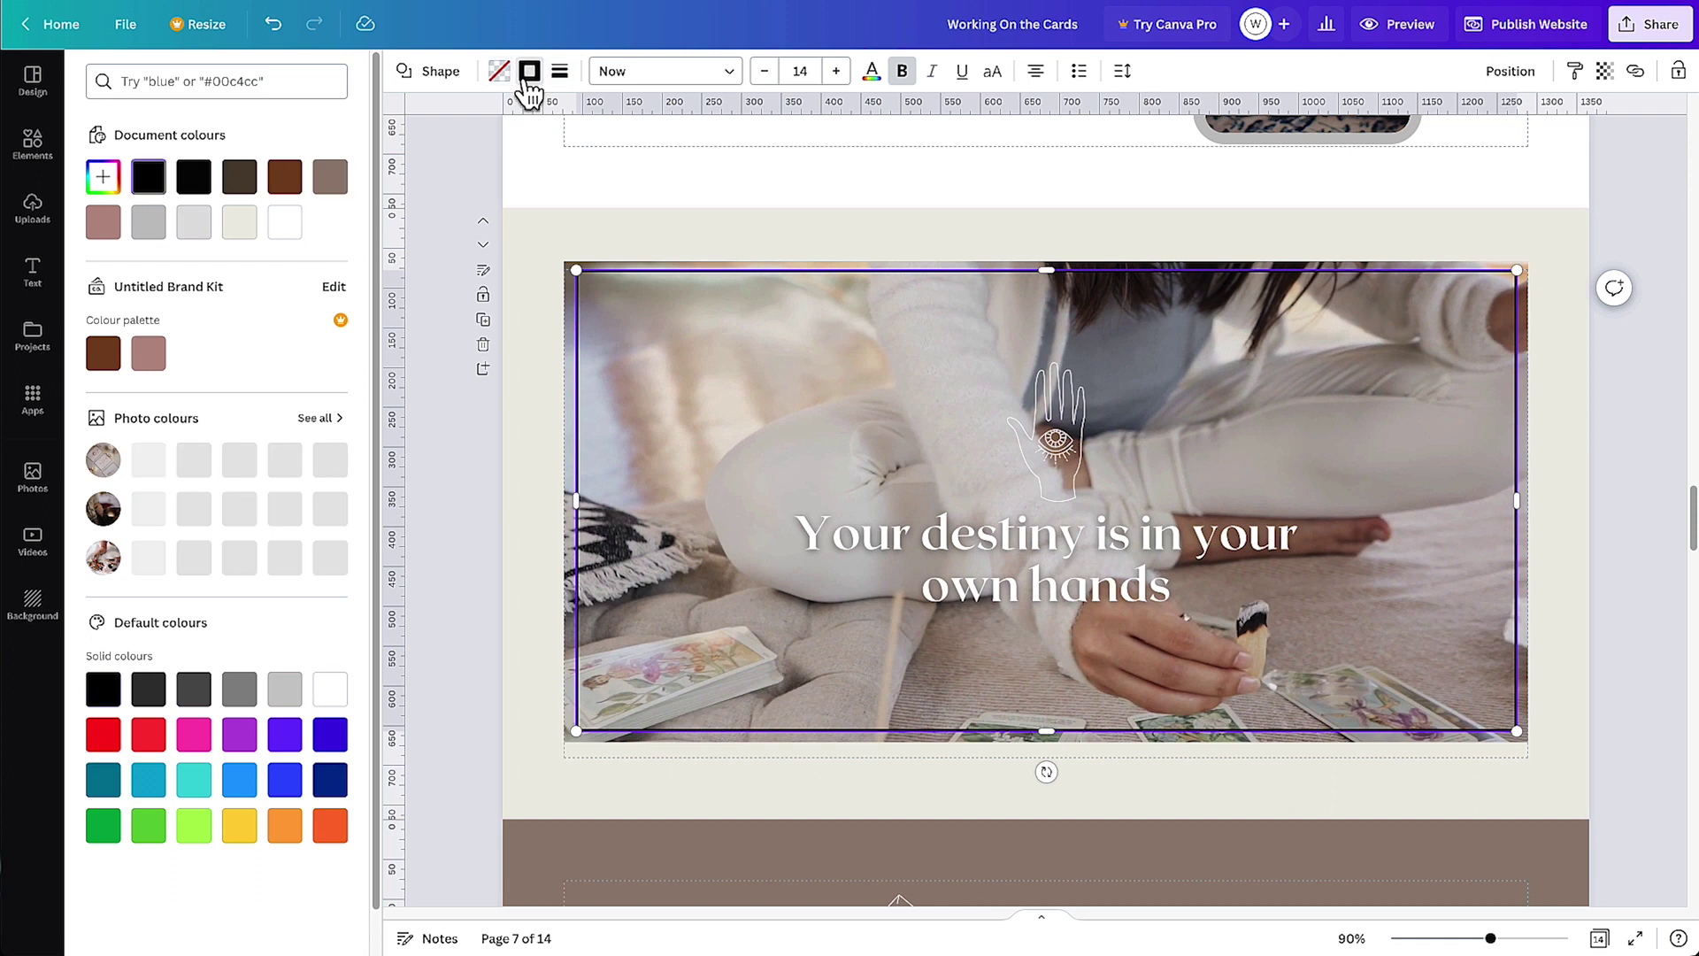
left_click(285, 223)
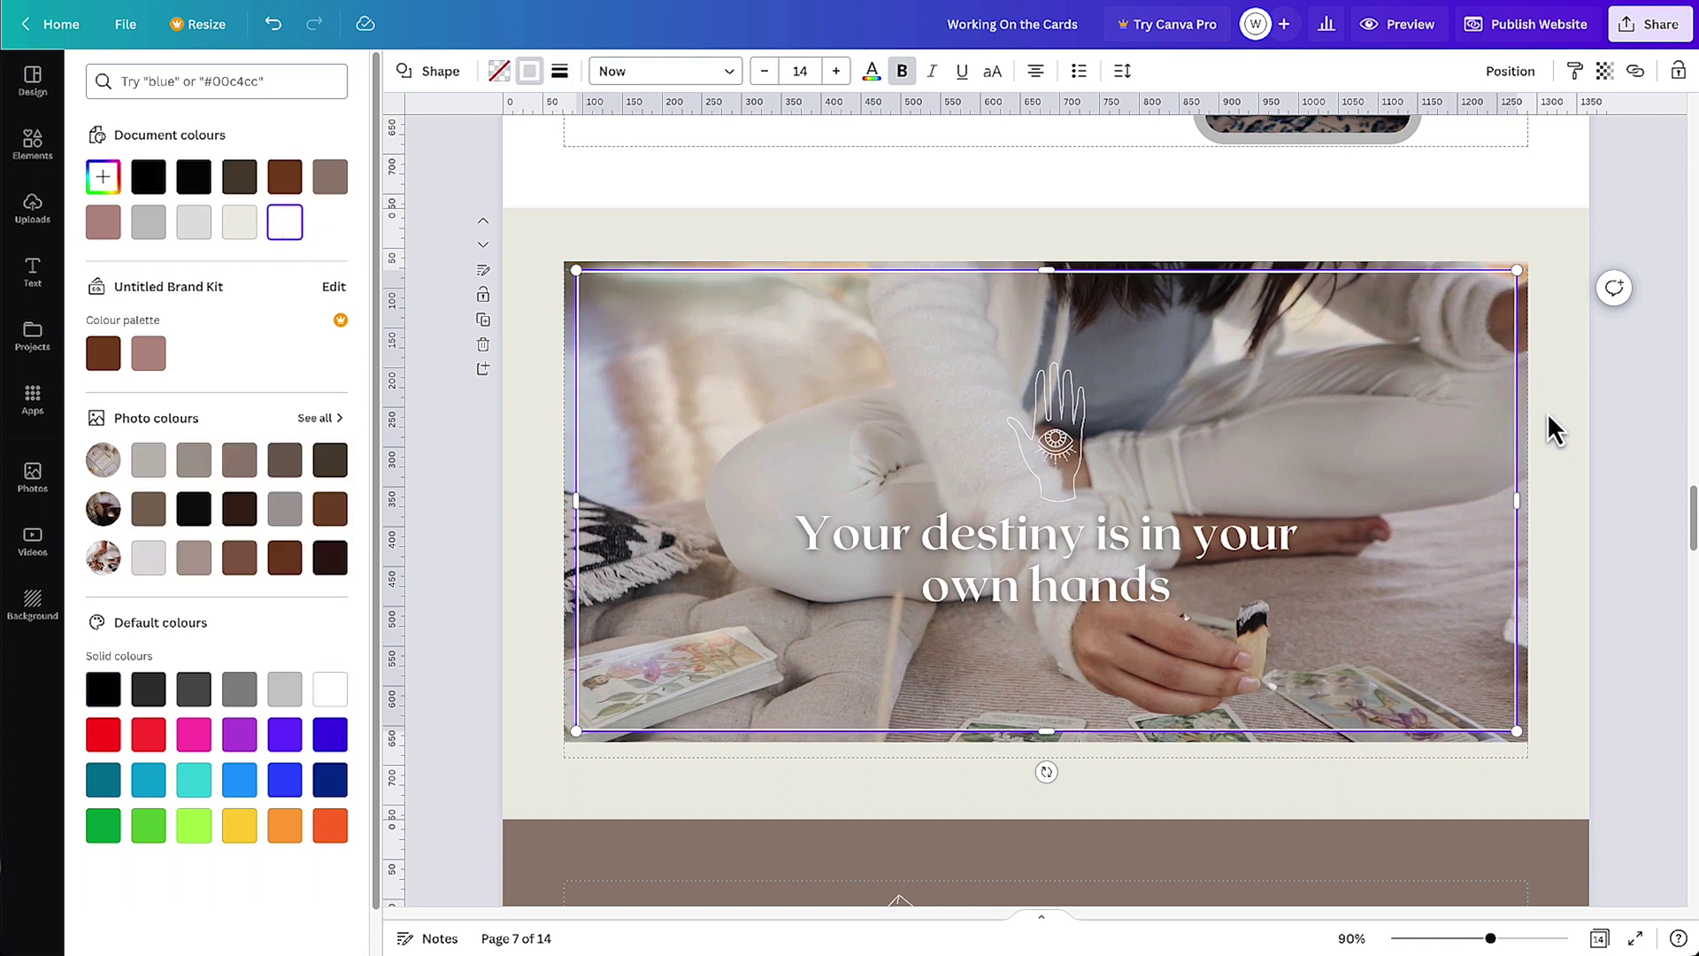
key("Escape")
left_click(1568, 471)
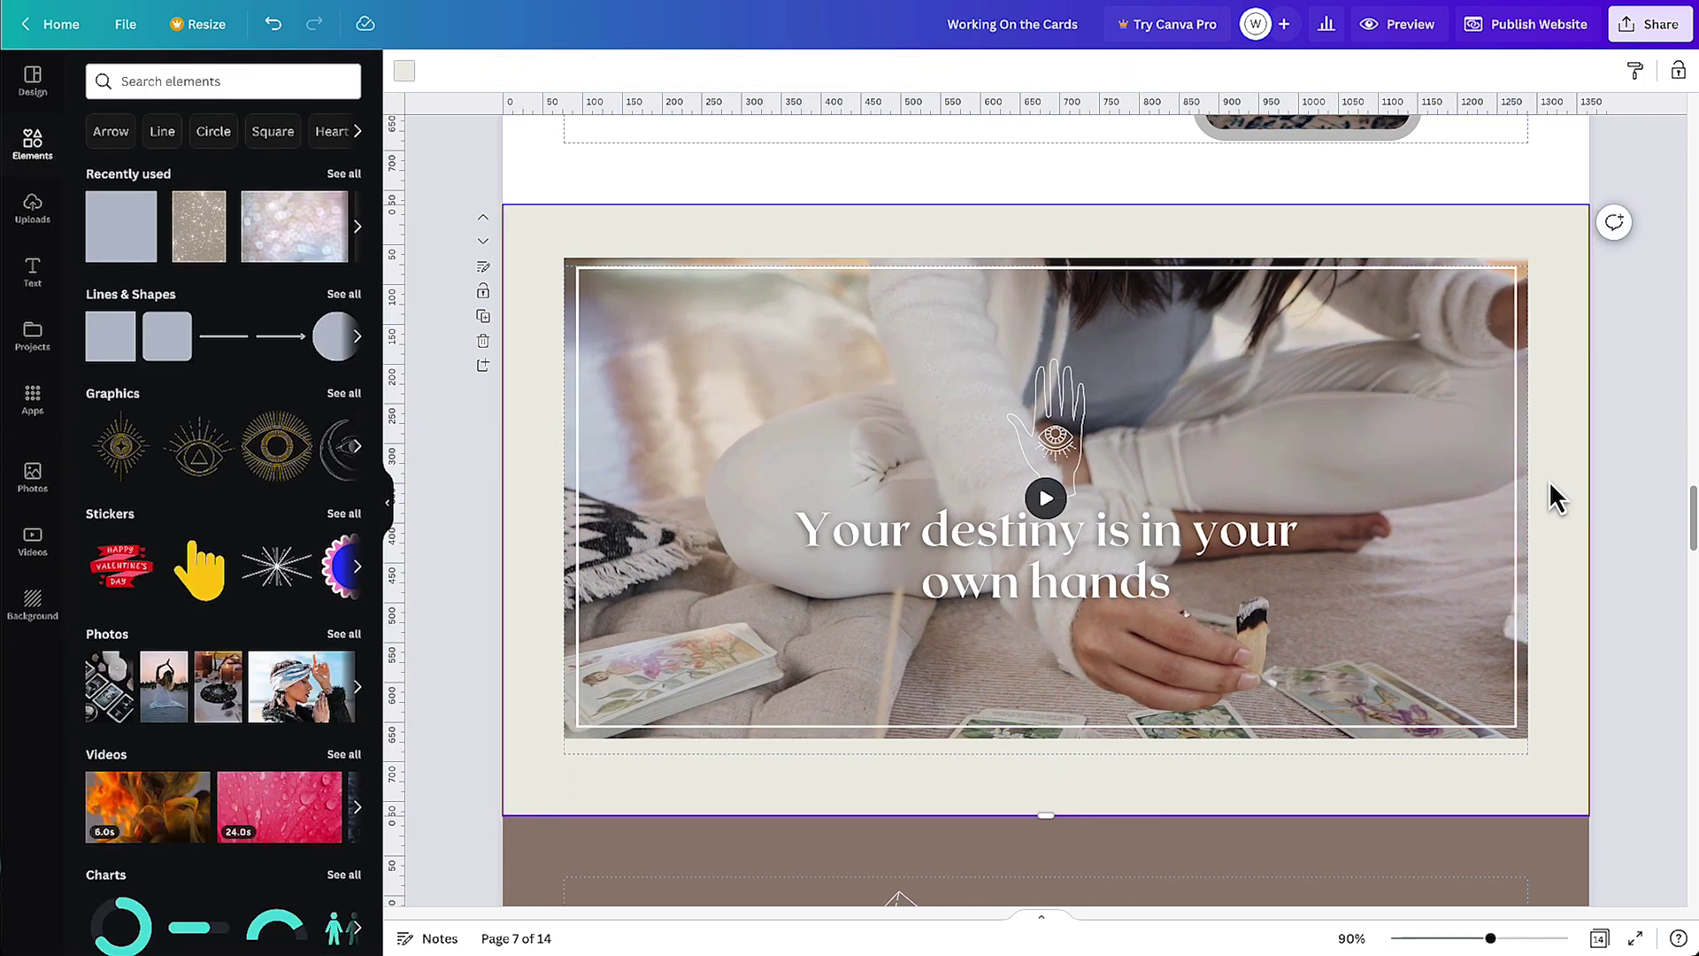
Preview the website and examine how the "Your destiny is in your own hands" video section plays
scroll(1451, 677, "down", 3)
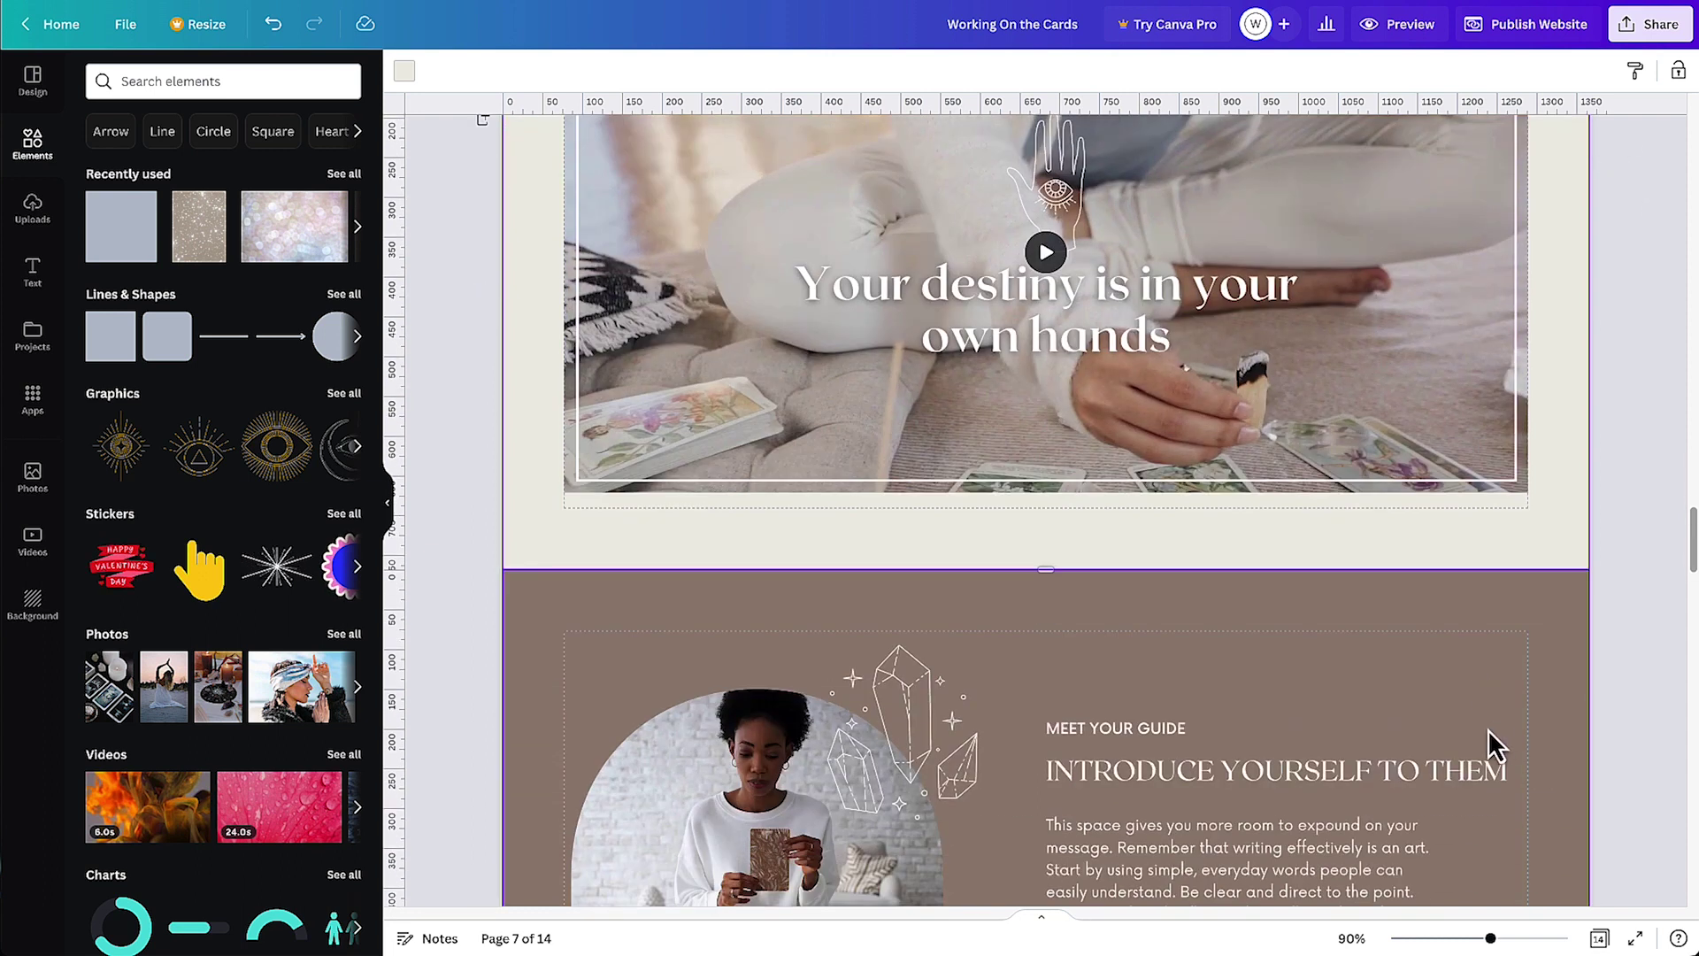
scroll(1467, 755, "up", 3)
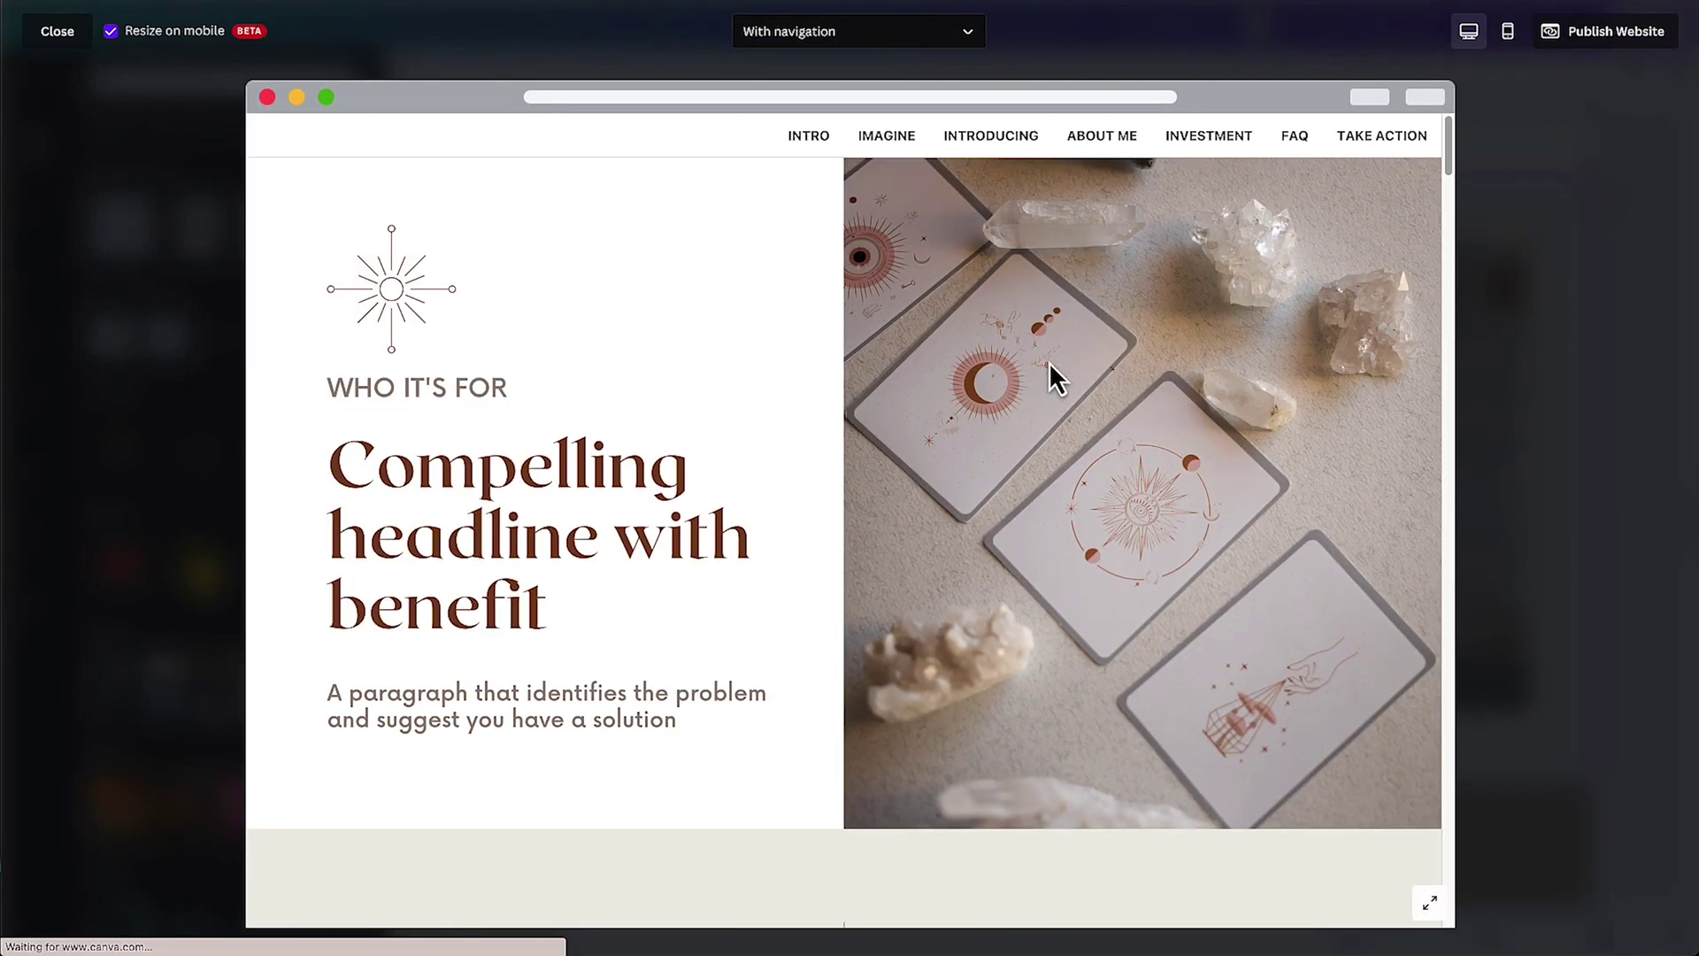
scroll(1053, 395, "down", 10)
scroll(1053, 396, "down", 15)
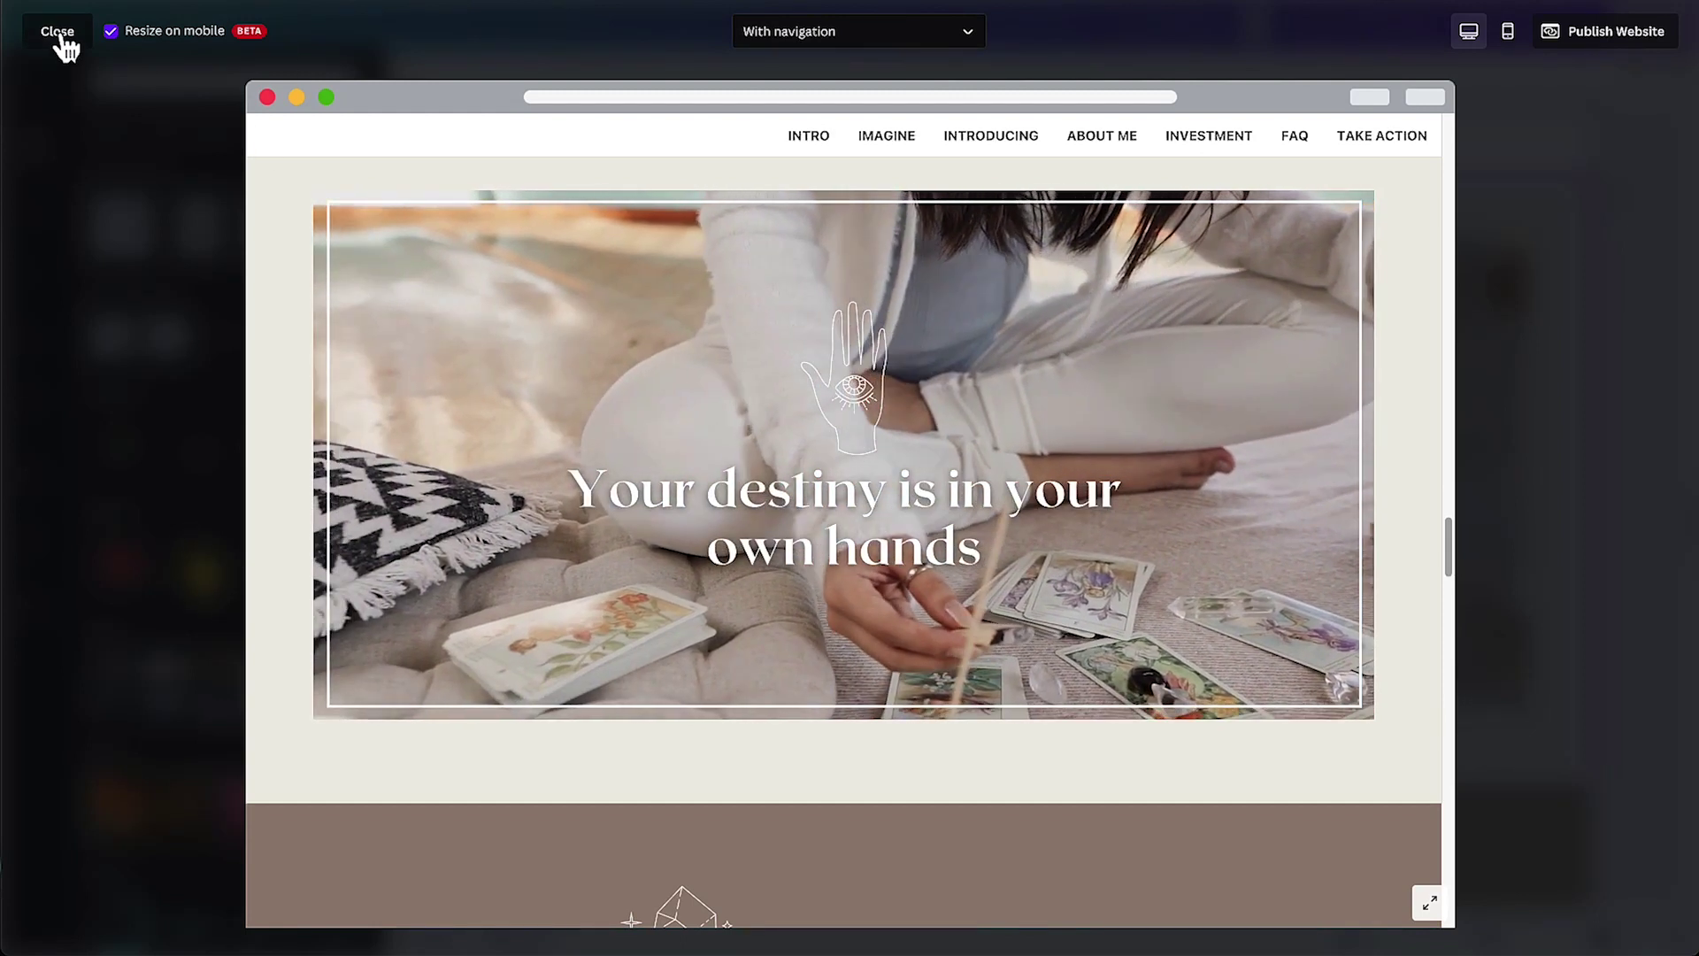
left_click(58, 31)
Group the Gold plan's "JOIN NOW" text with its white button shape and open the group's link settings
scroll(1515, 569, "down", 6)
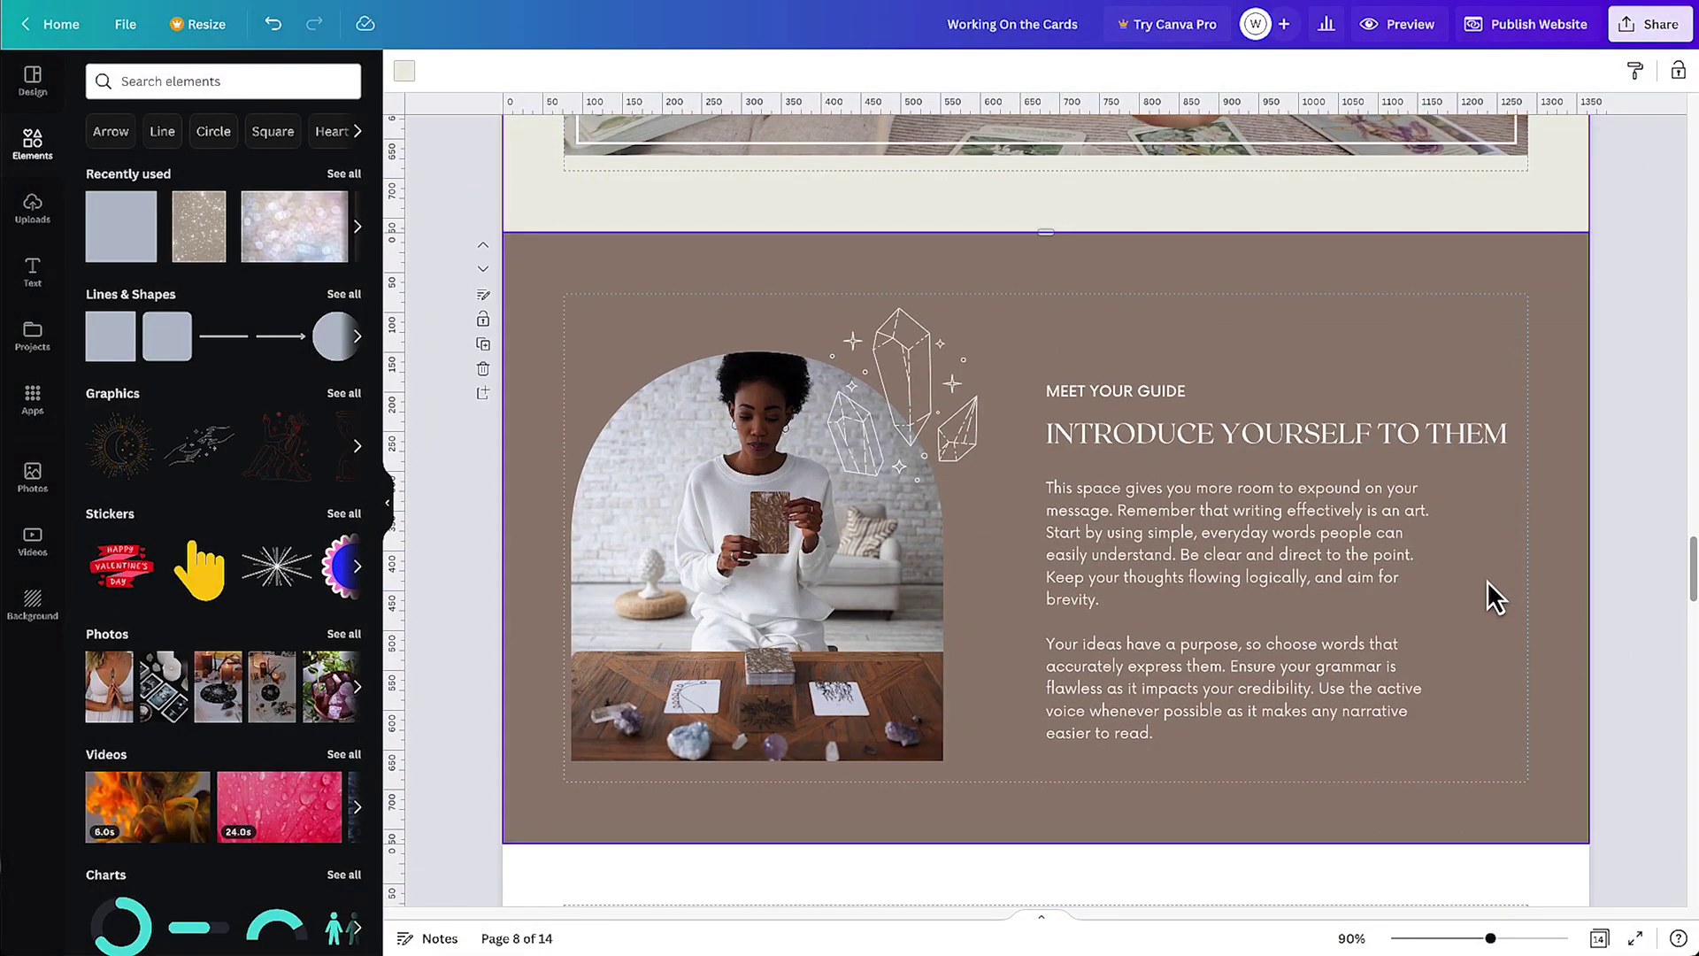
scroll(1483, 582, "down", 5)
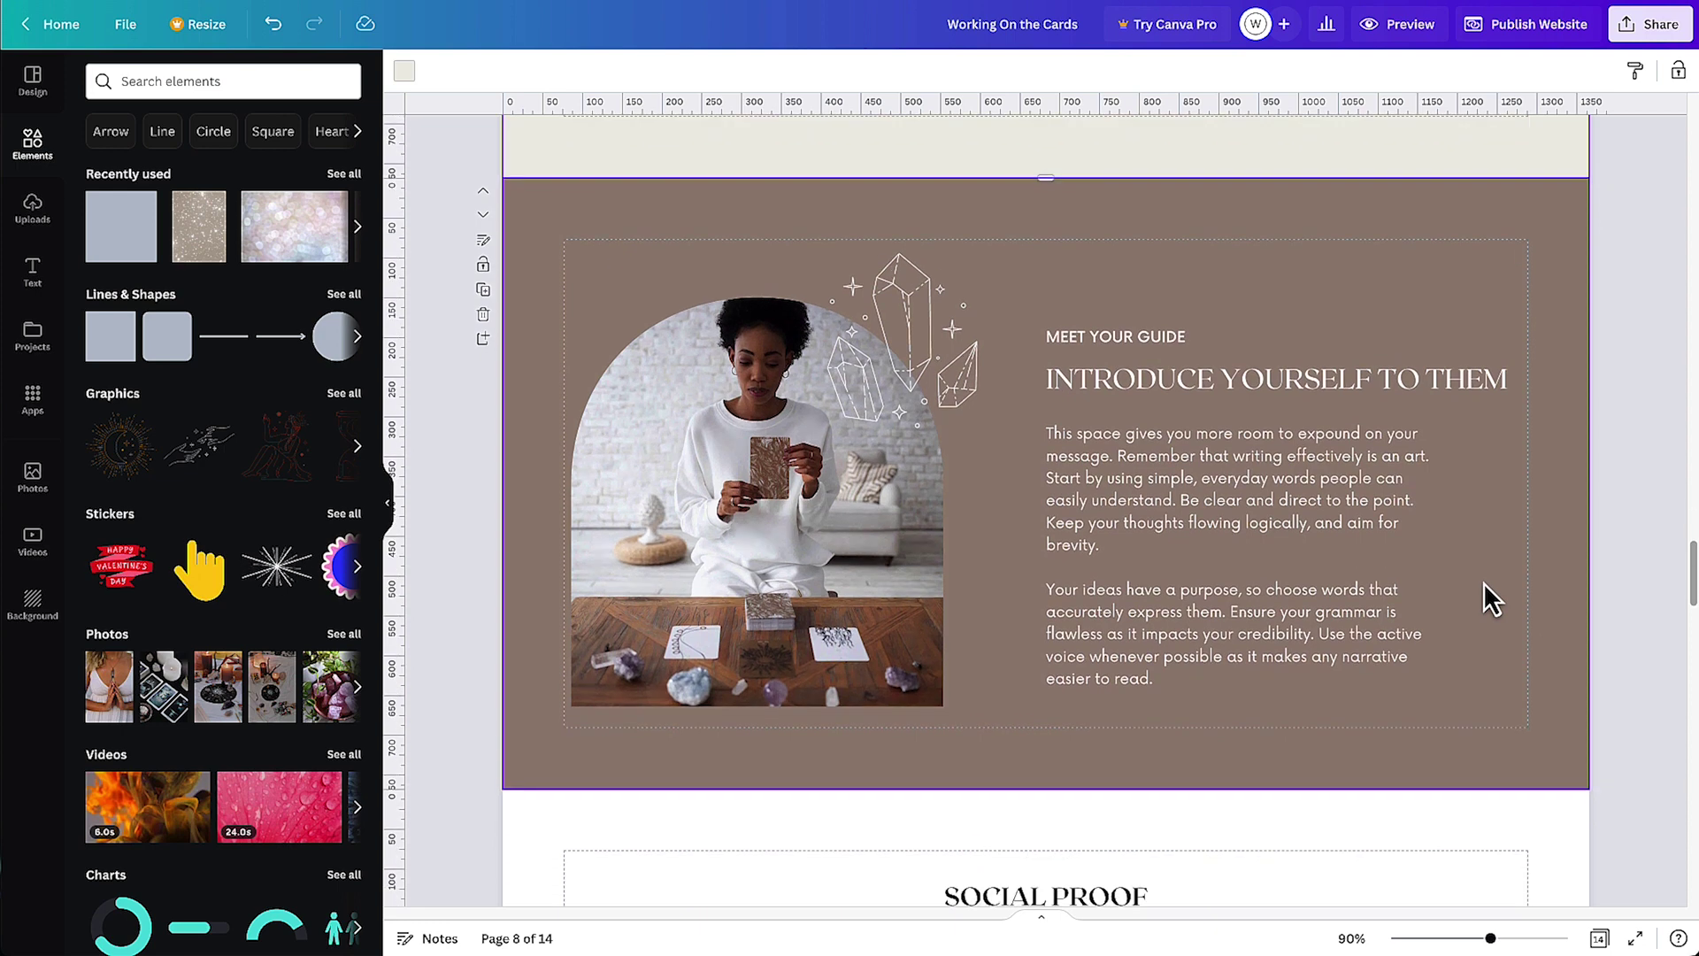
scroll(1476, 589, "down", 2)
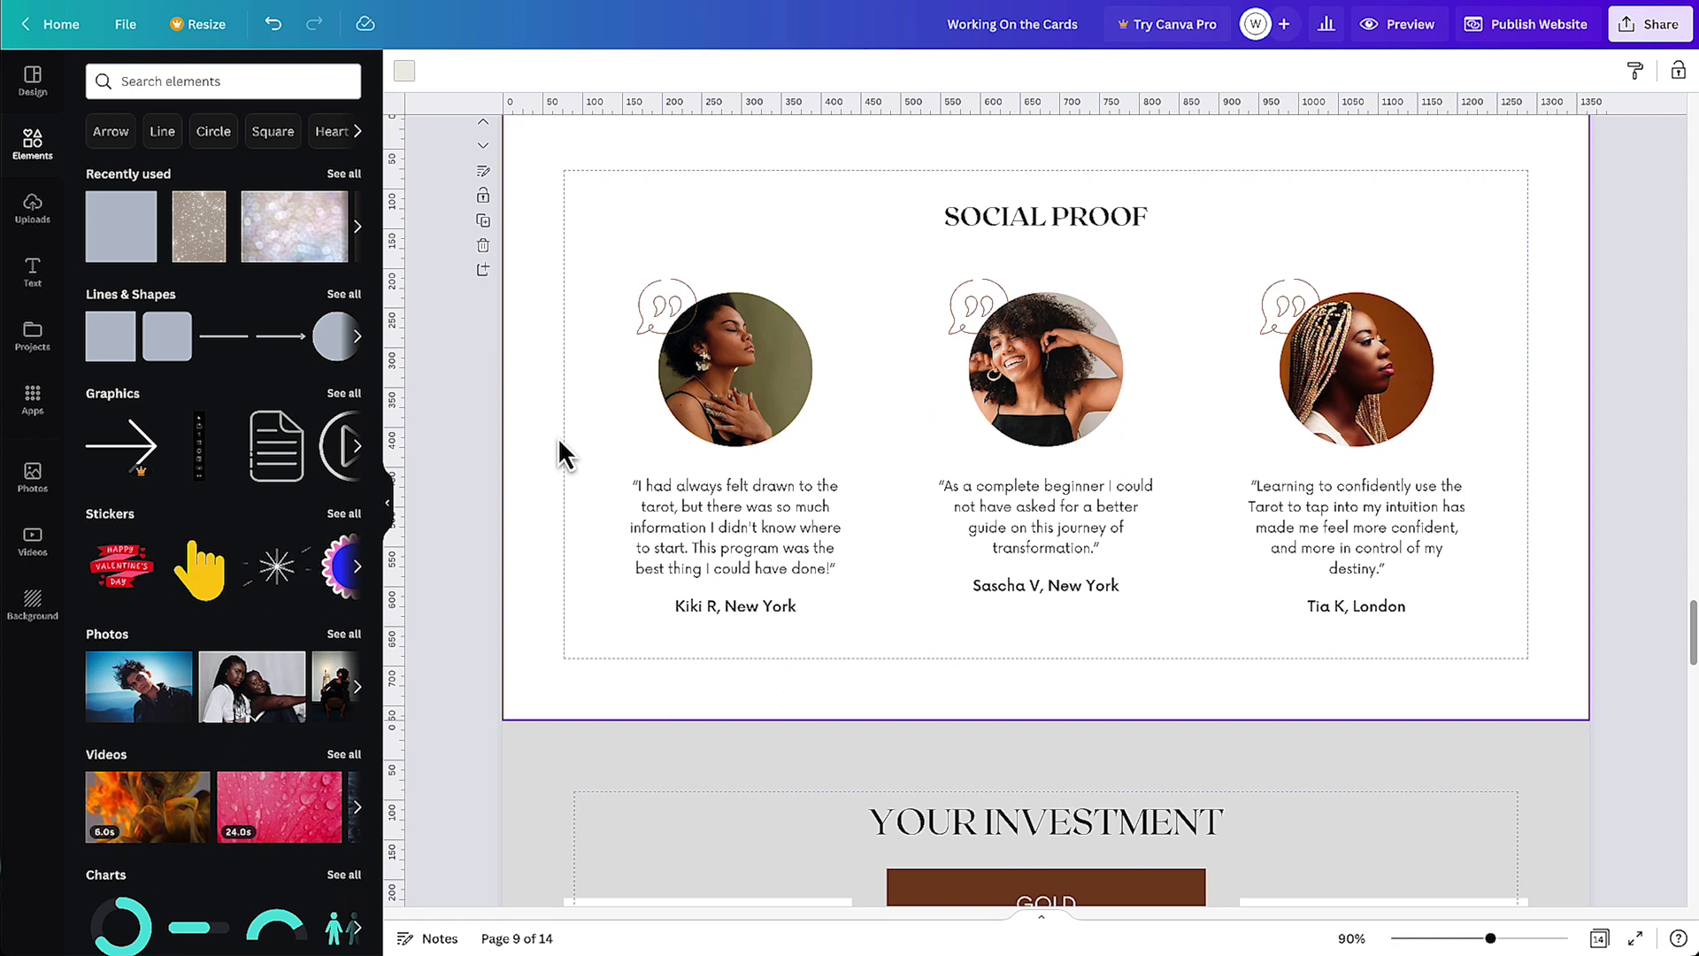
scroll(557, 437, "down", 6)
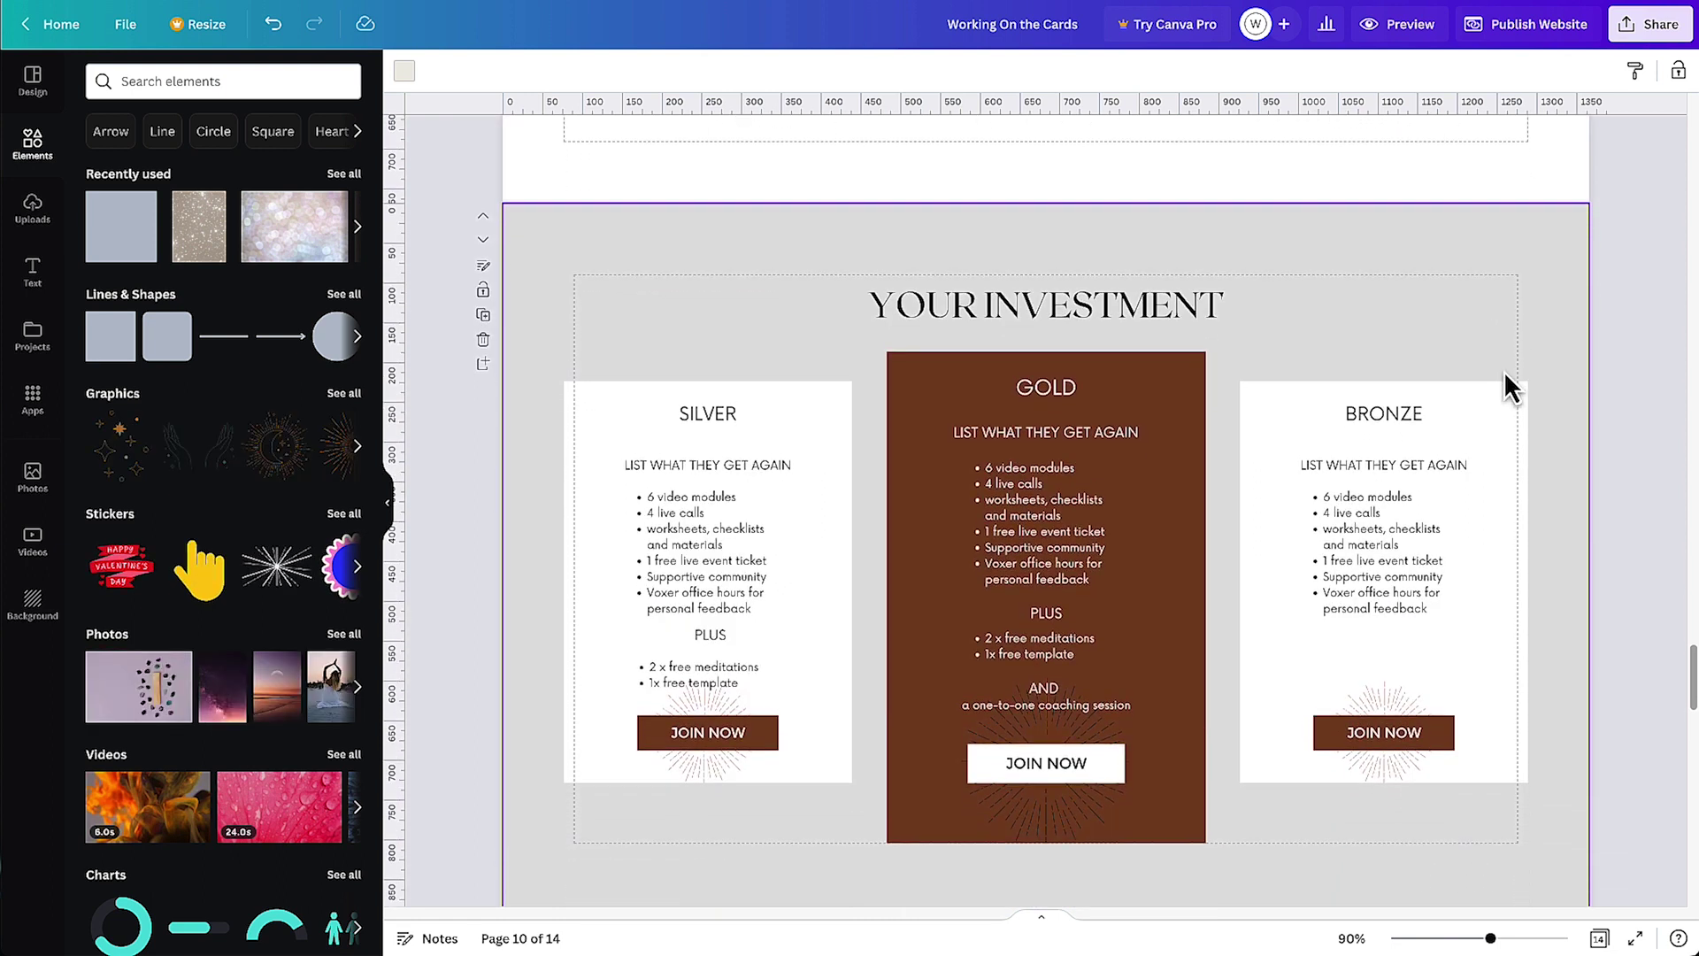
scroll(1549, 351, "down", 2)
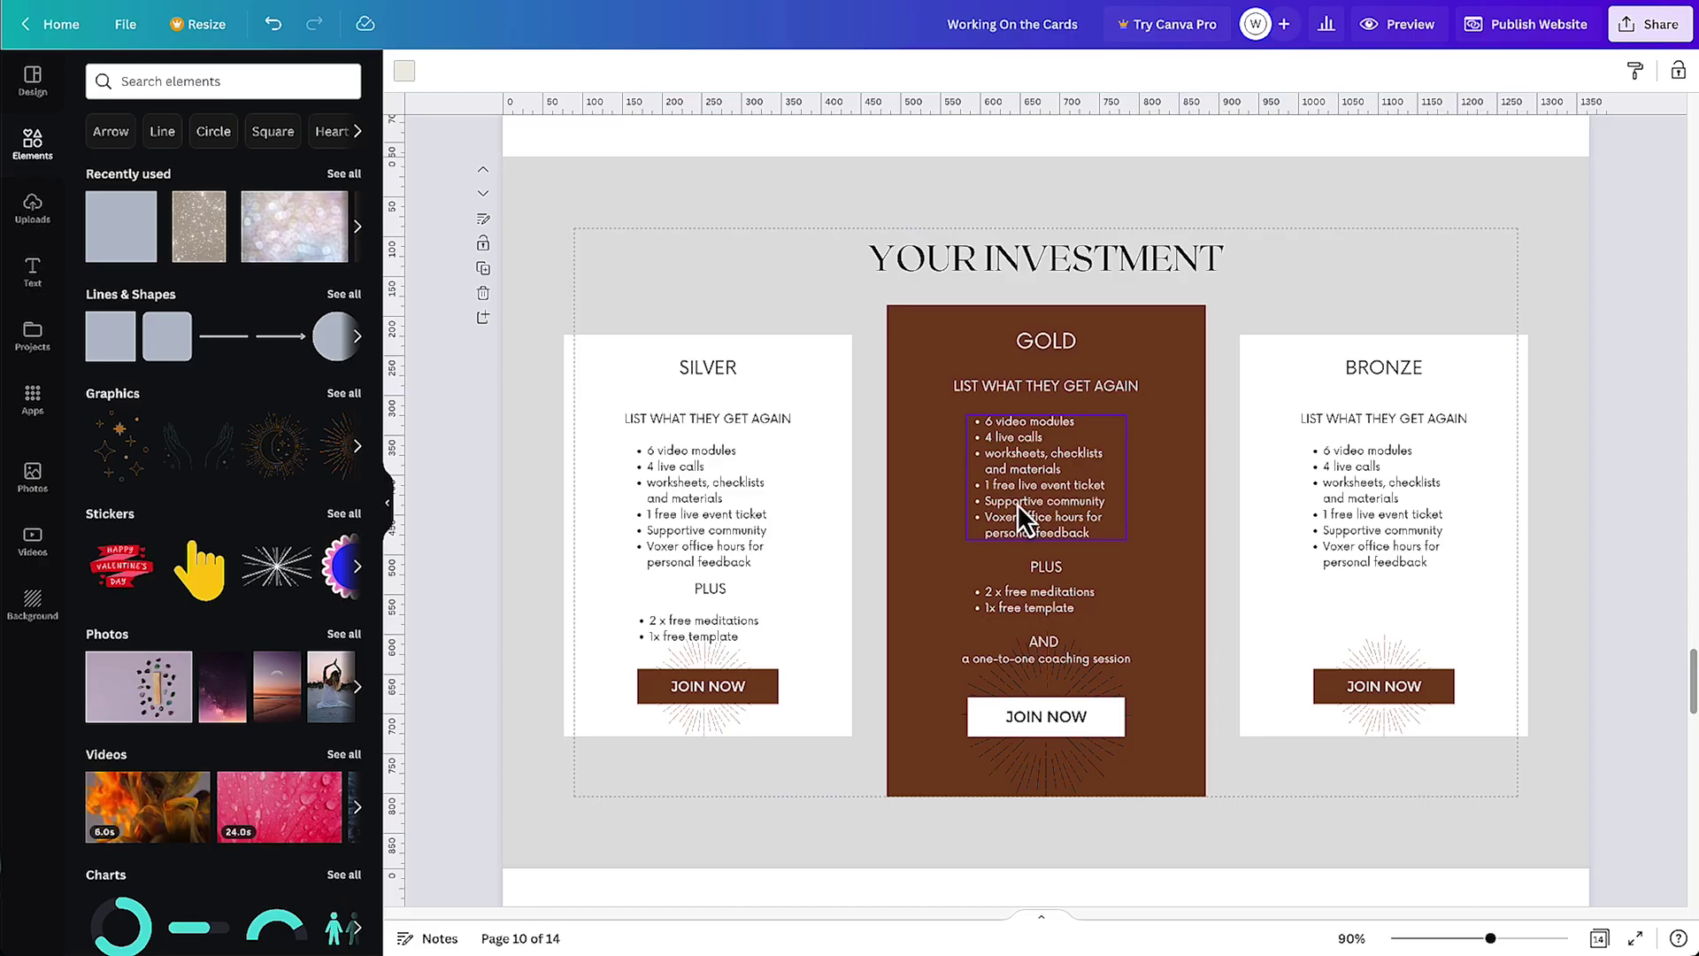
left_click(1056, 716)
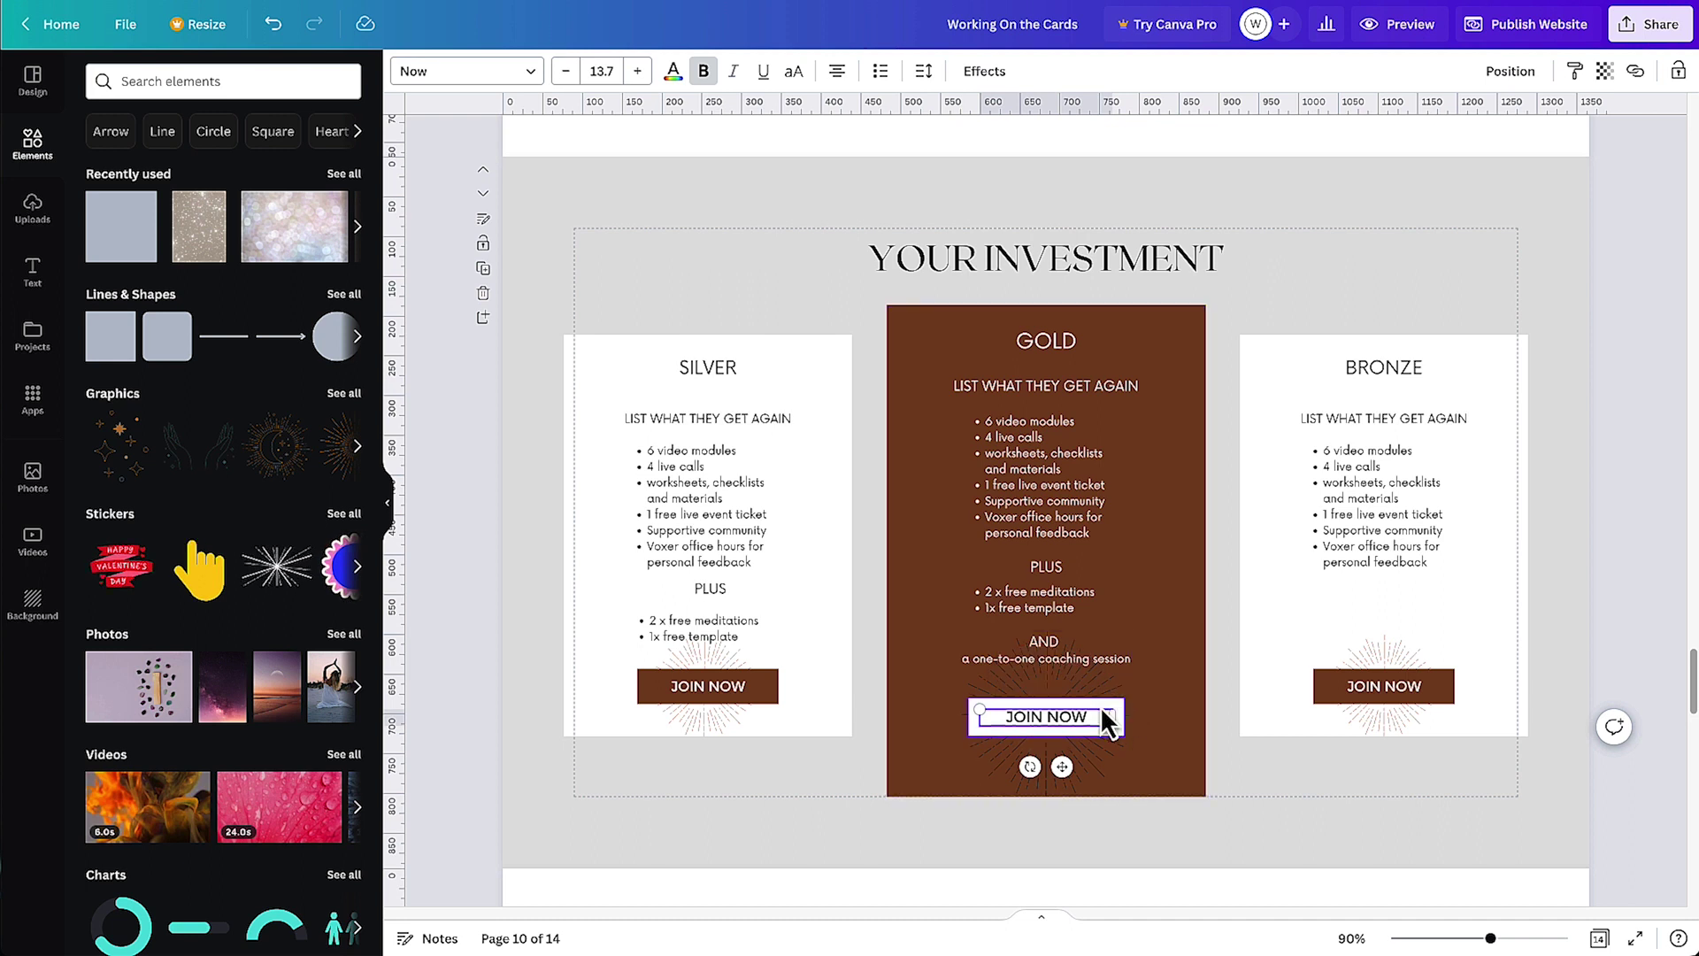
left_click(1091, 729, "shift")
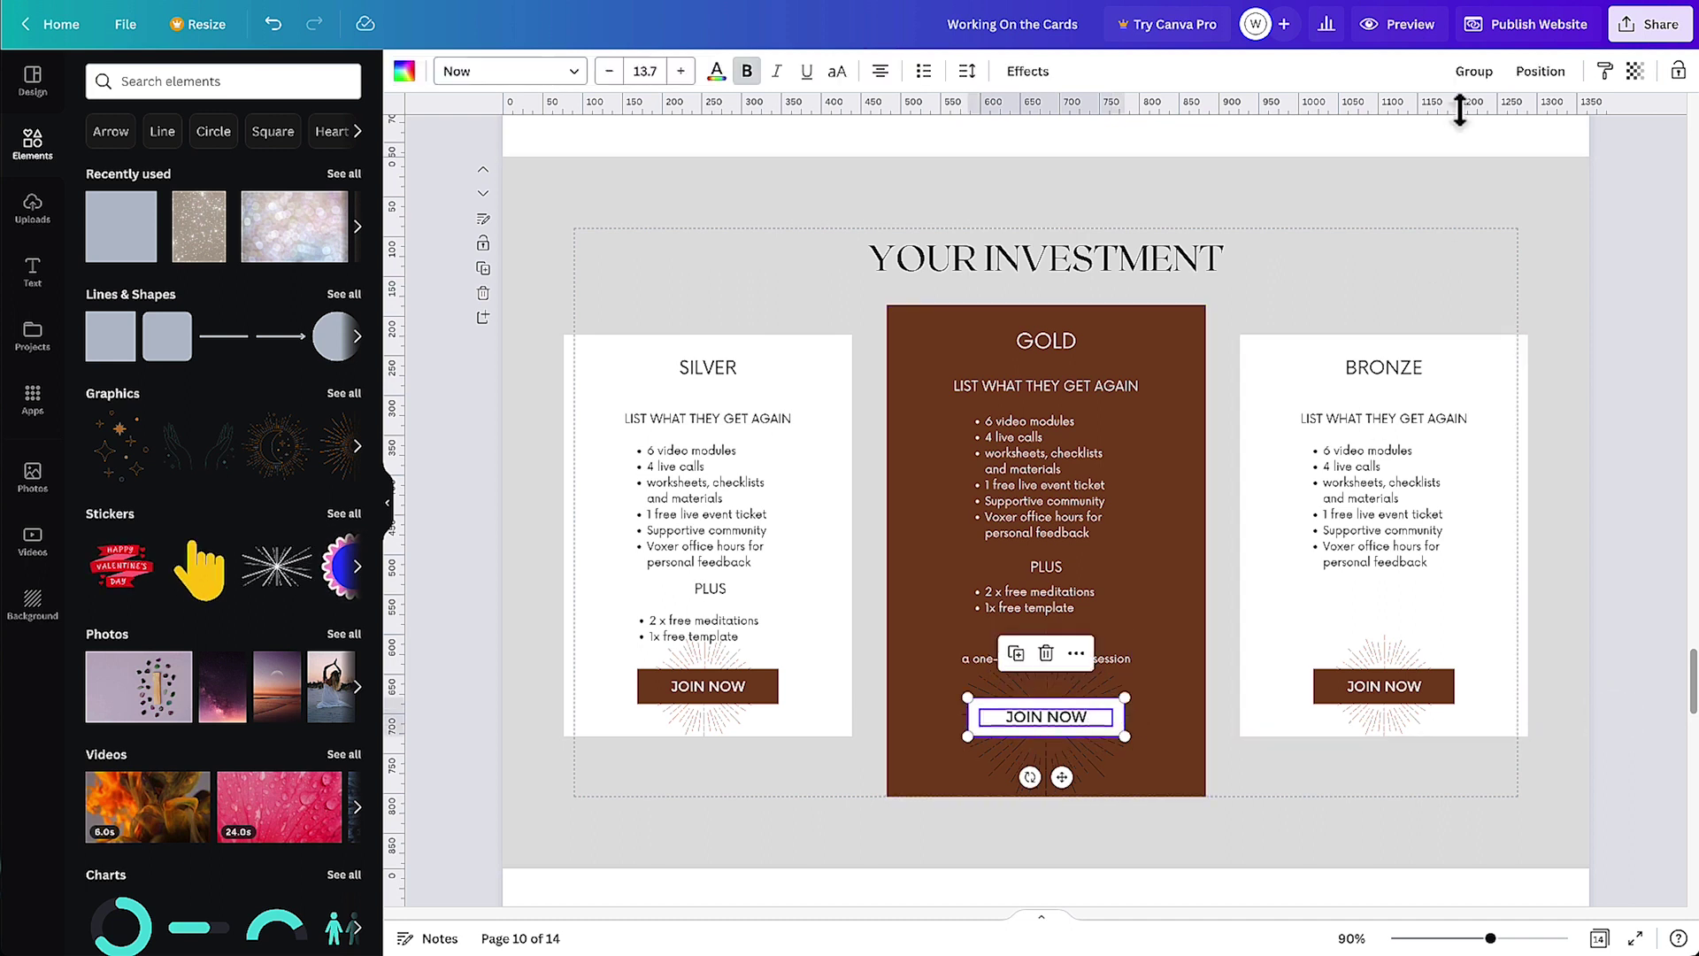
left_click(1476, 73)
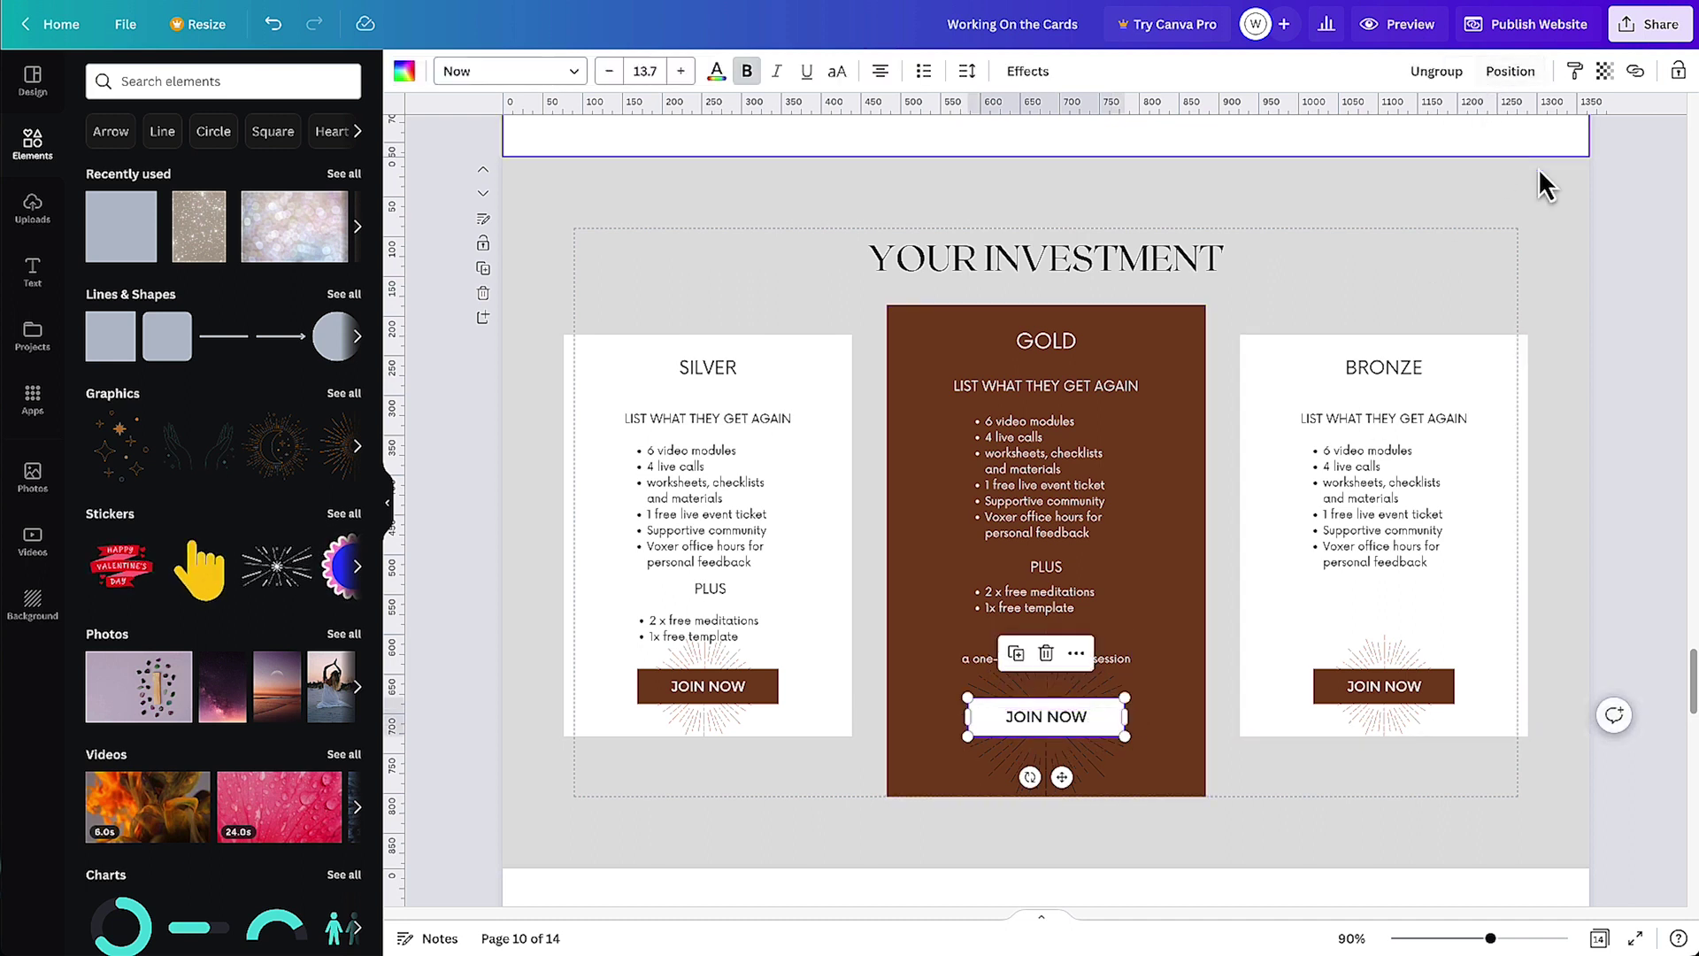
left_click(1635, 73)
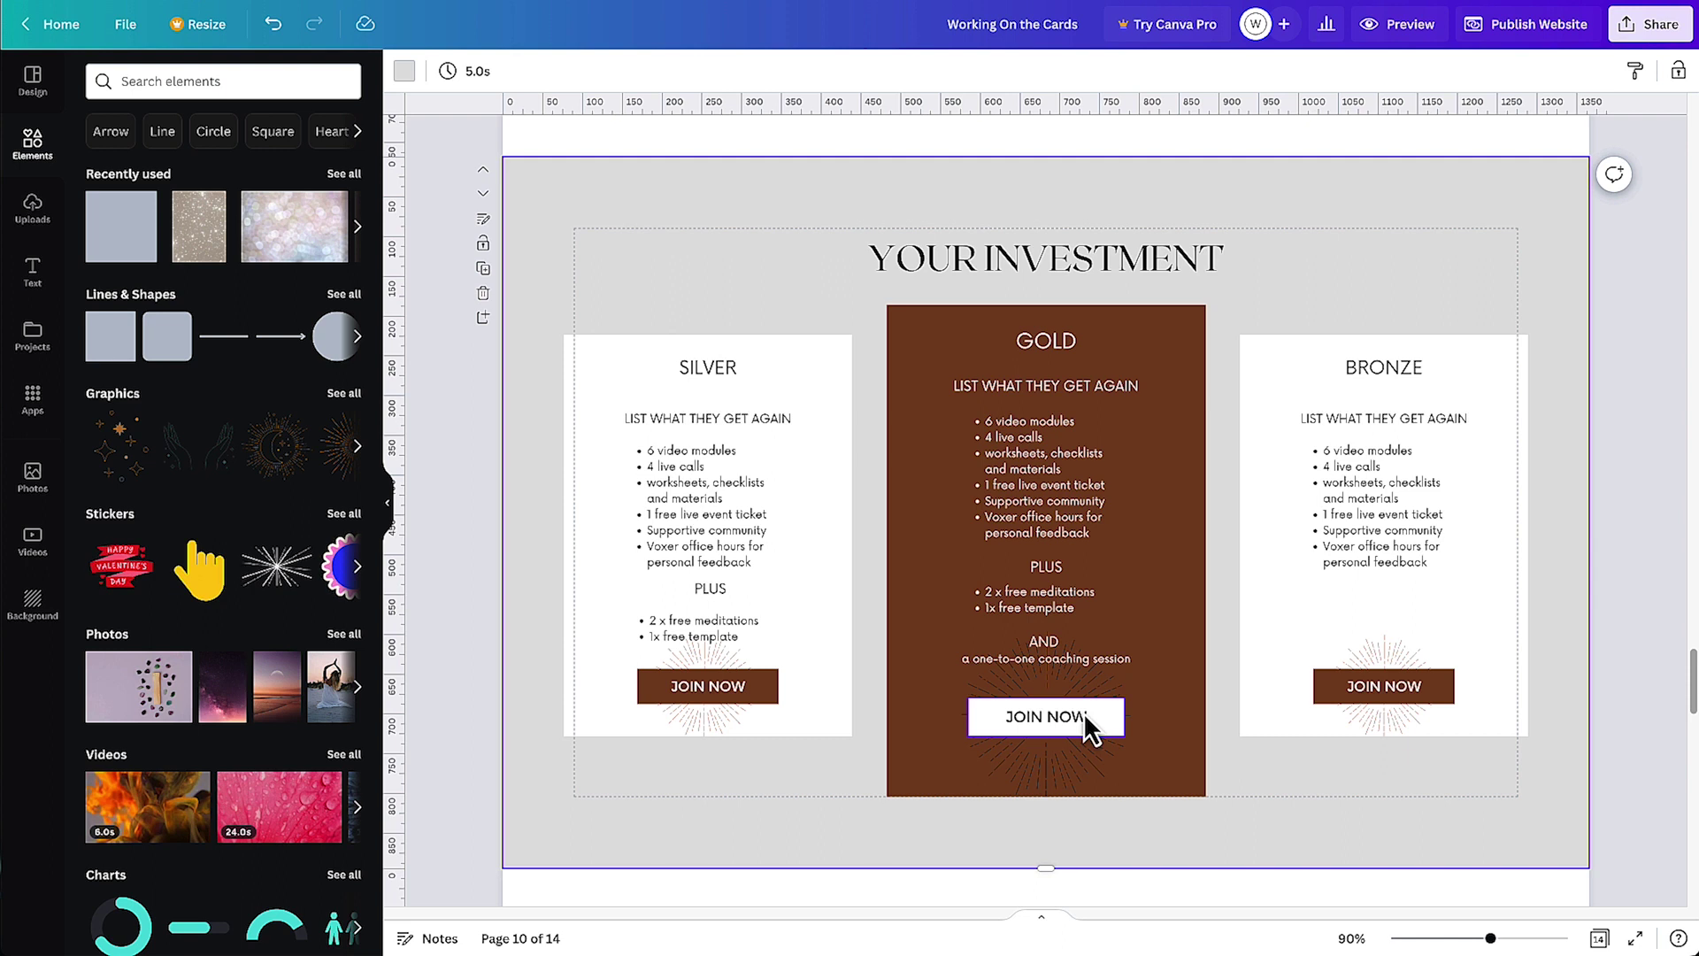
Delete the placeholder text "Statement or quote that inspires them to take action" from page 12
scroll(1324, 623, "down", 10)
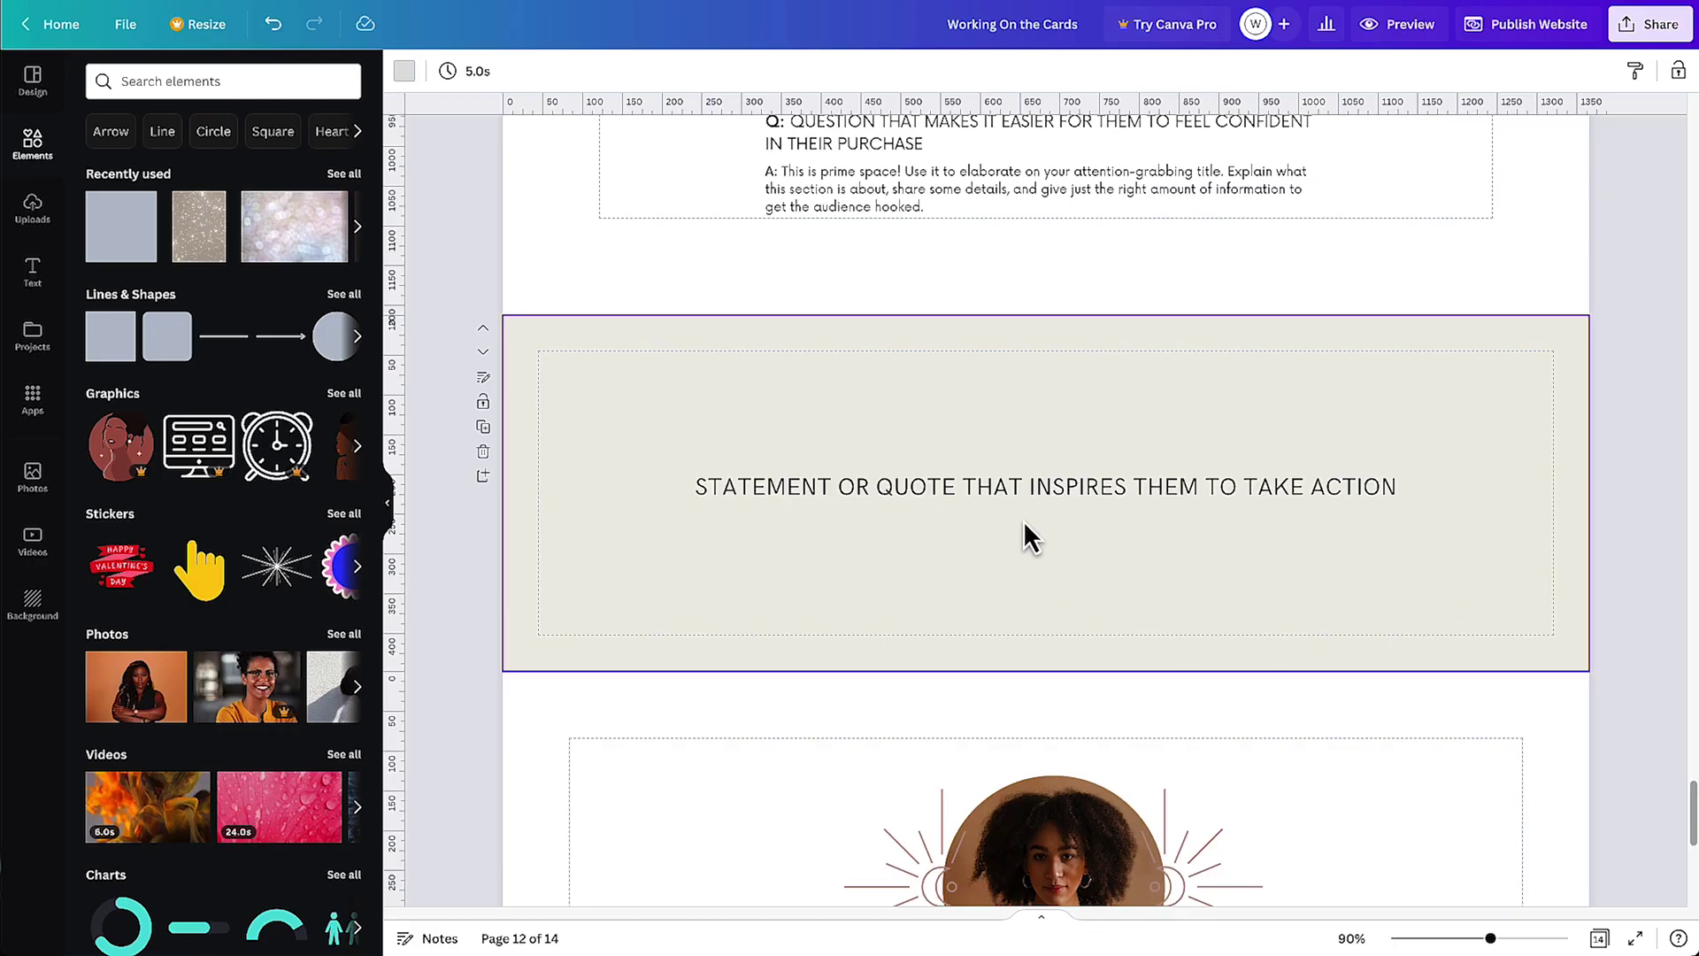
left_click(1085, 490)
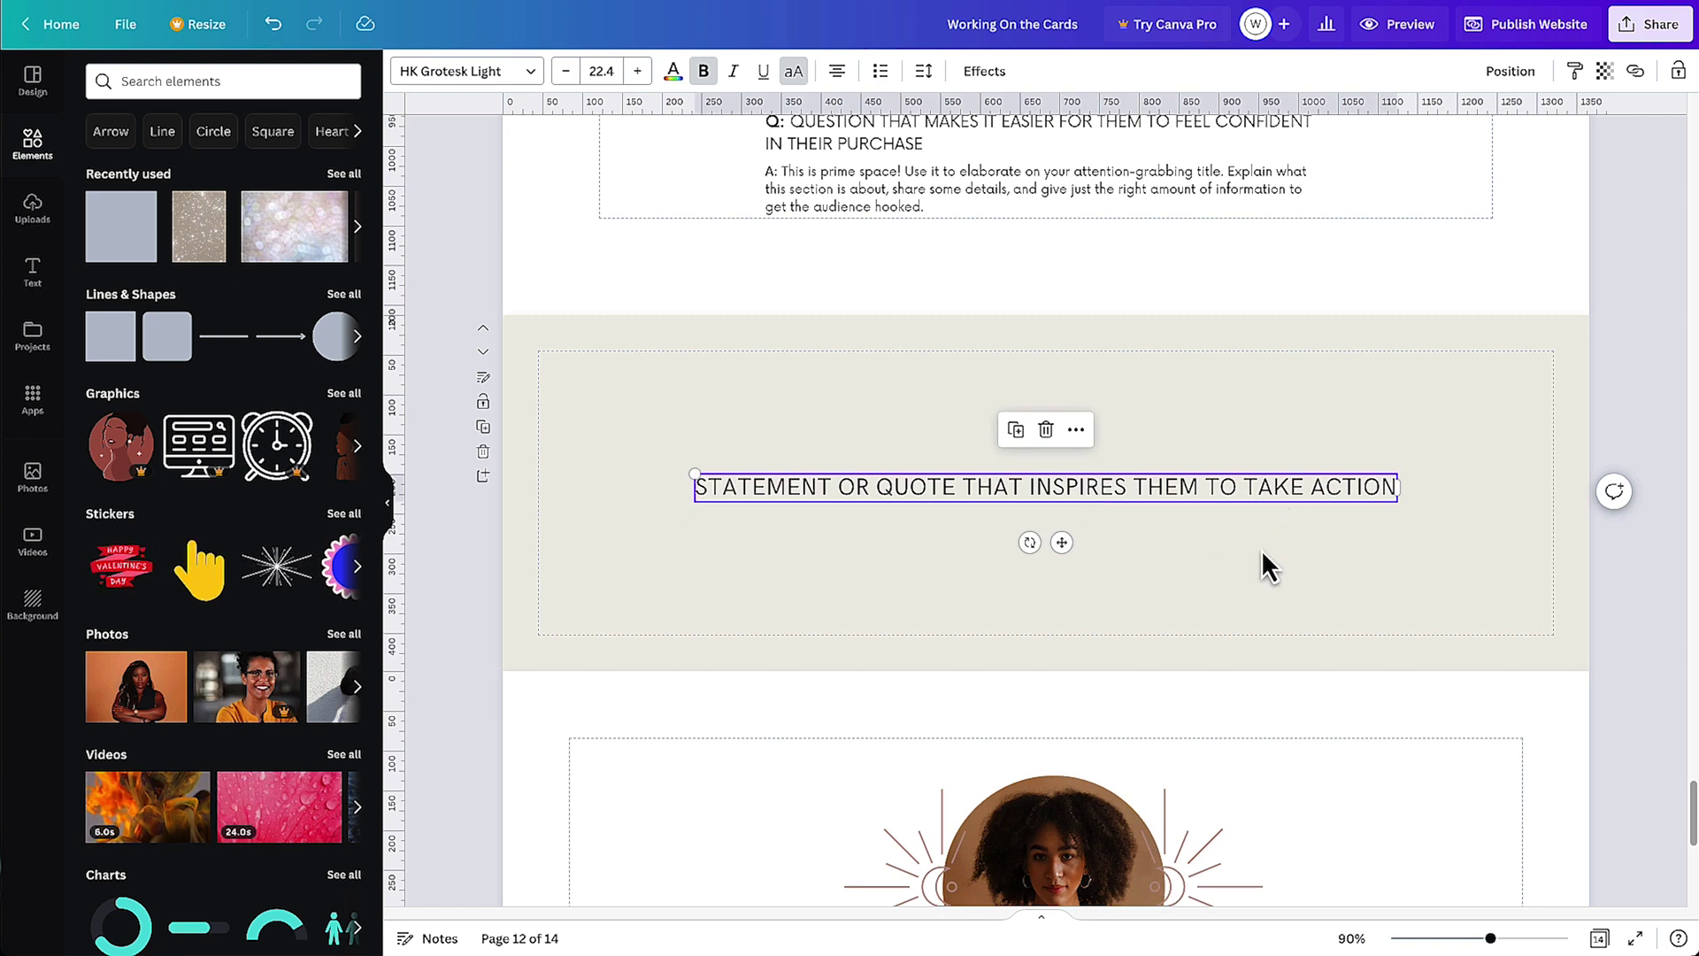
key("Delete")
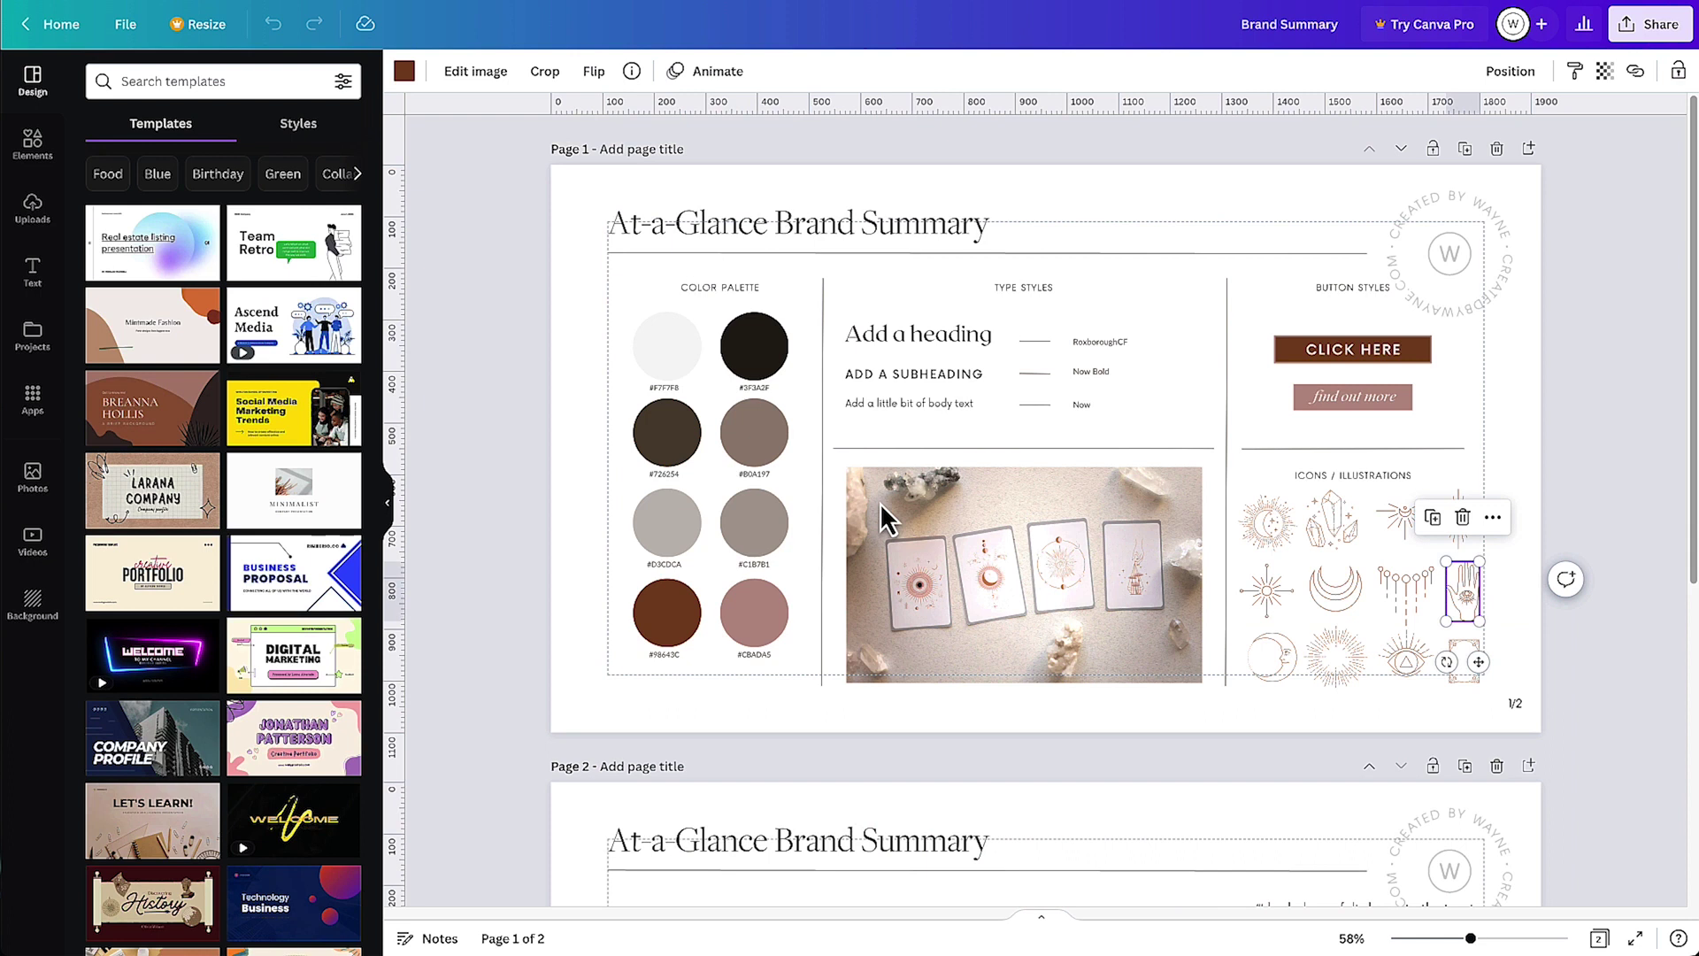
Copy the Brand Summary quote "Once you make a decision, the universe conspires to make it happen." into a new heading on page 12
scroll(1065, 588, "down", 5)
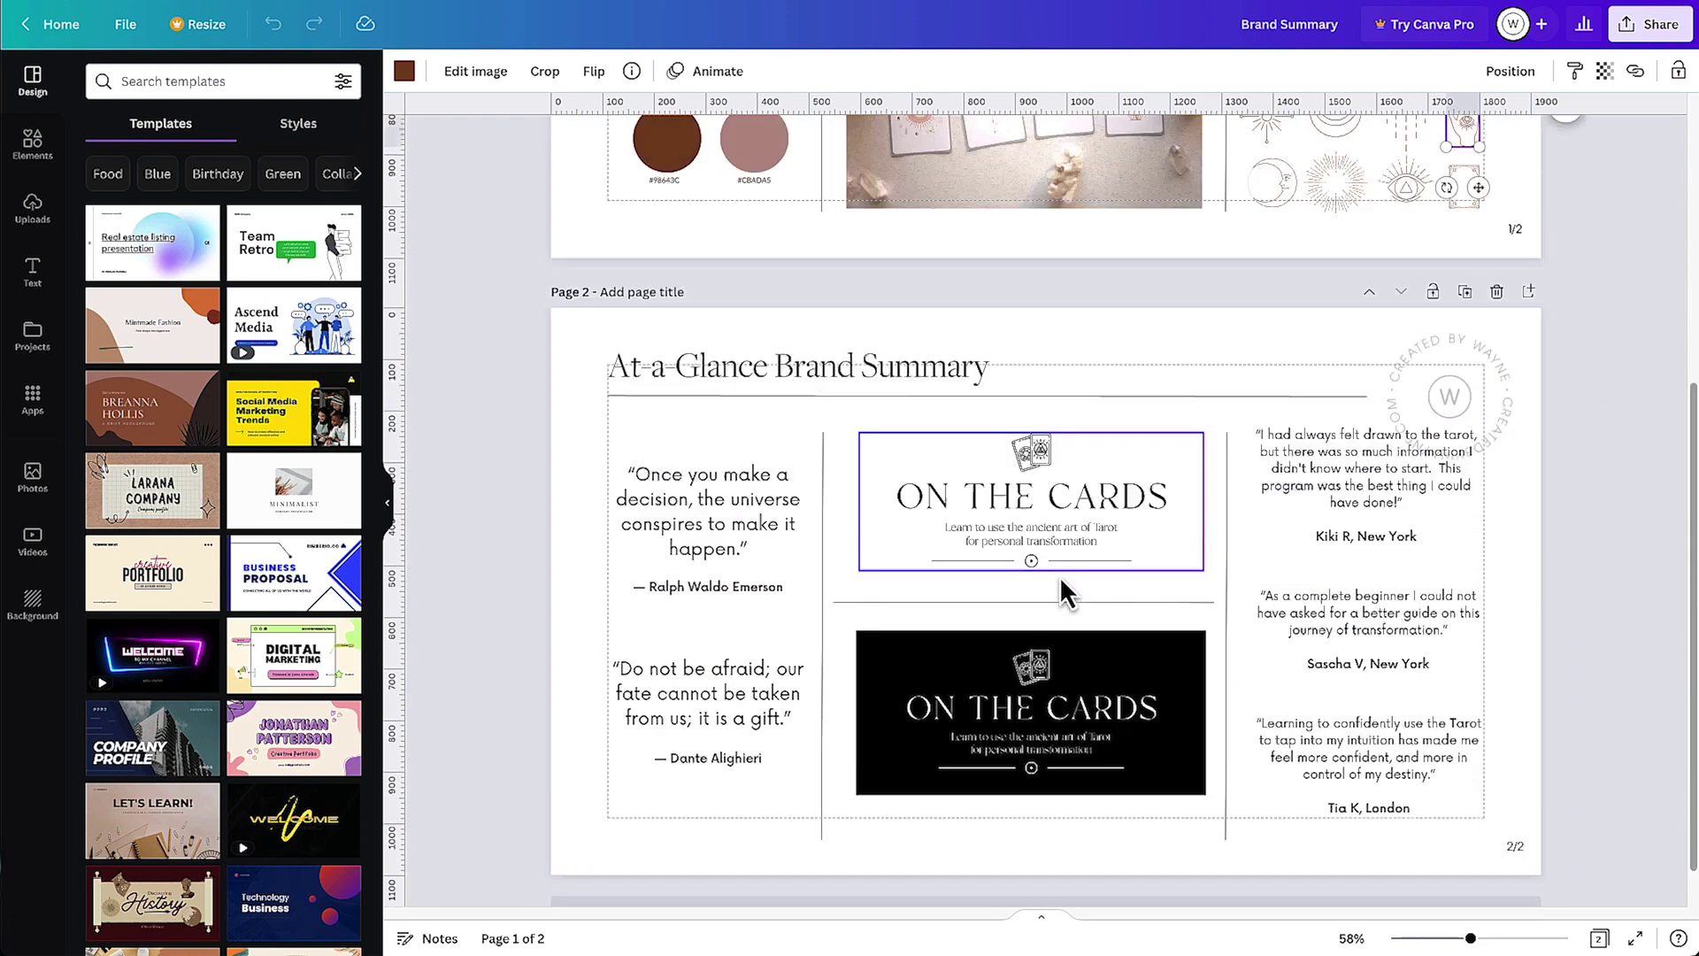
left_click(742, 474)
triple_click(735, 456)
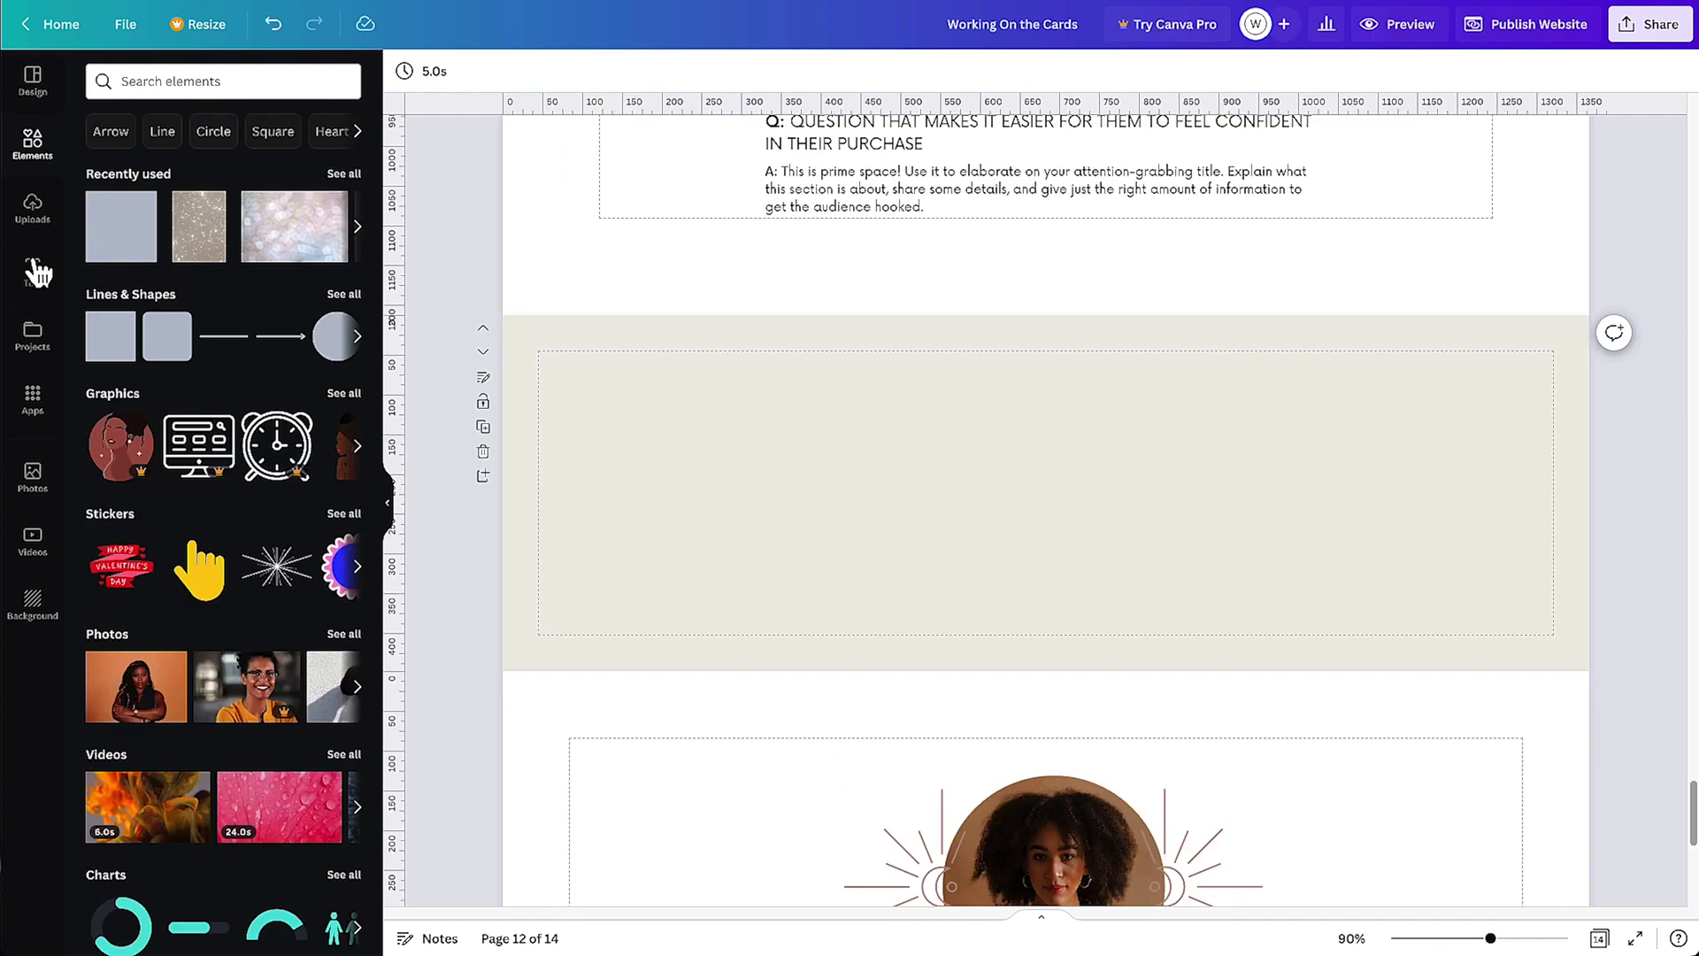
left_click(33, 270)
left_click(216, 228)
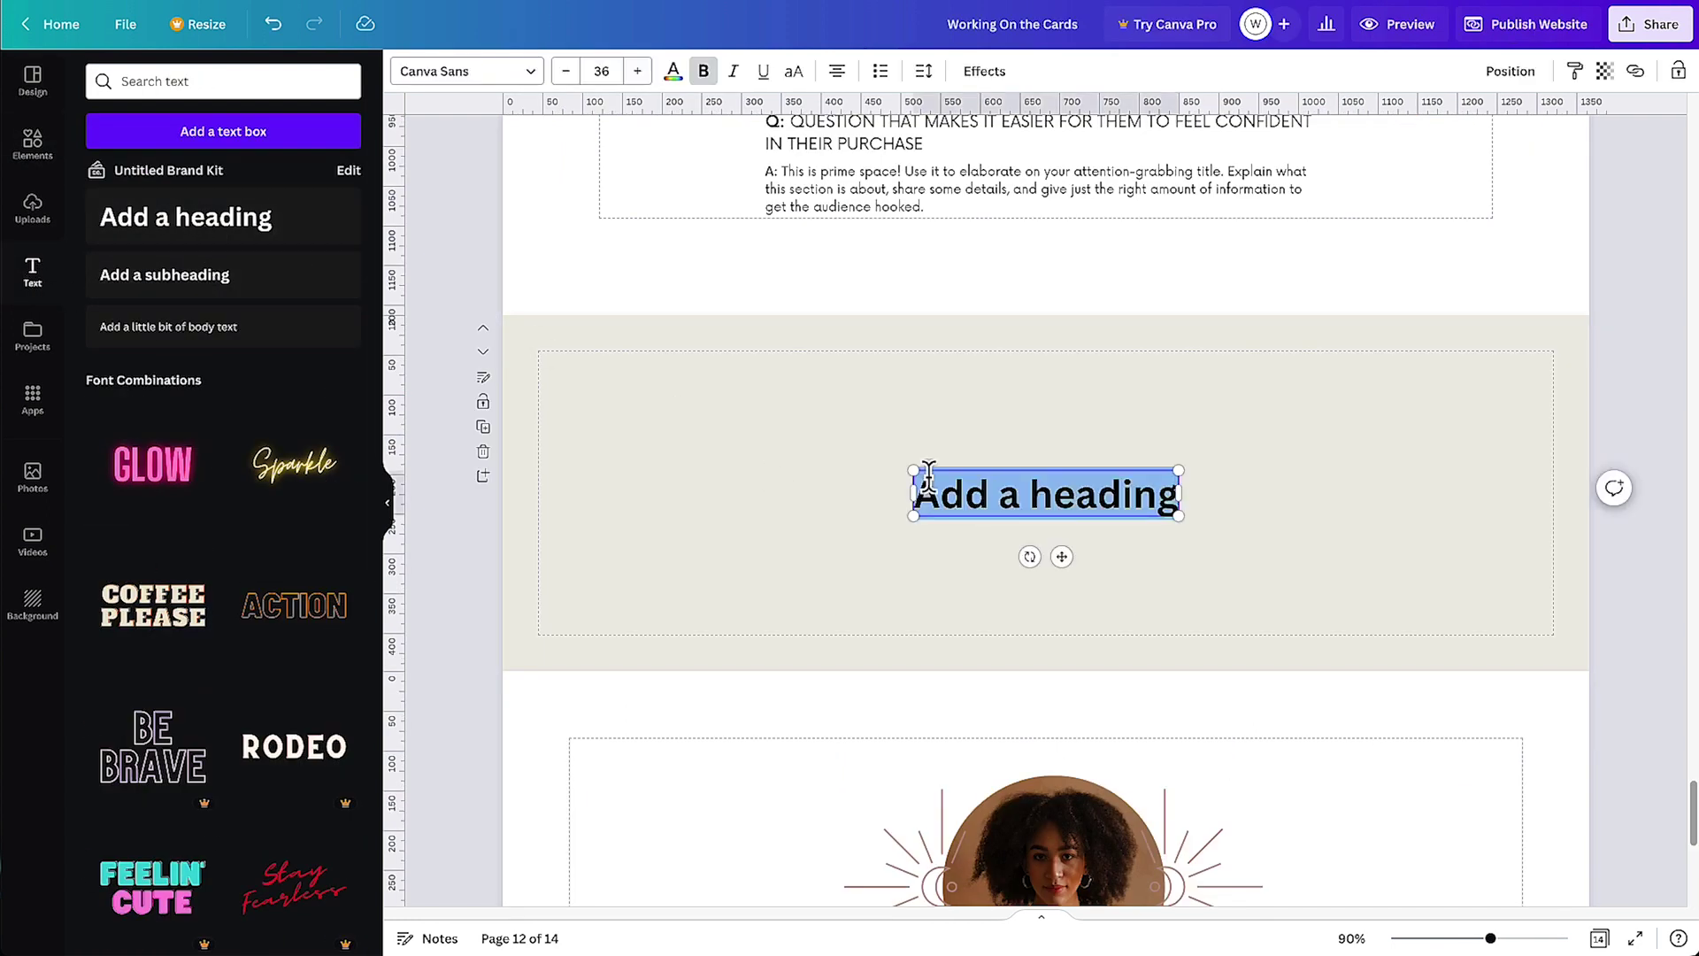
type("\"Once you make a decision, the universe conspires to make it happen.\"")
Set the quote heading in RoxboroughCF, left-align it, narrow its box to three lines and move it to the section's left margin
key("ctrl+a")
left_click(522, 73)
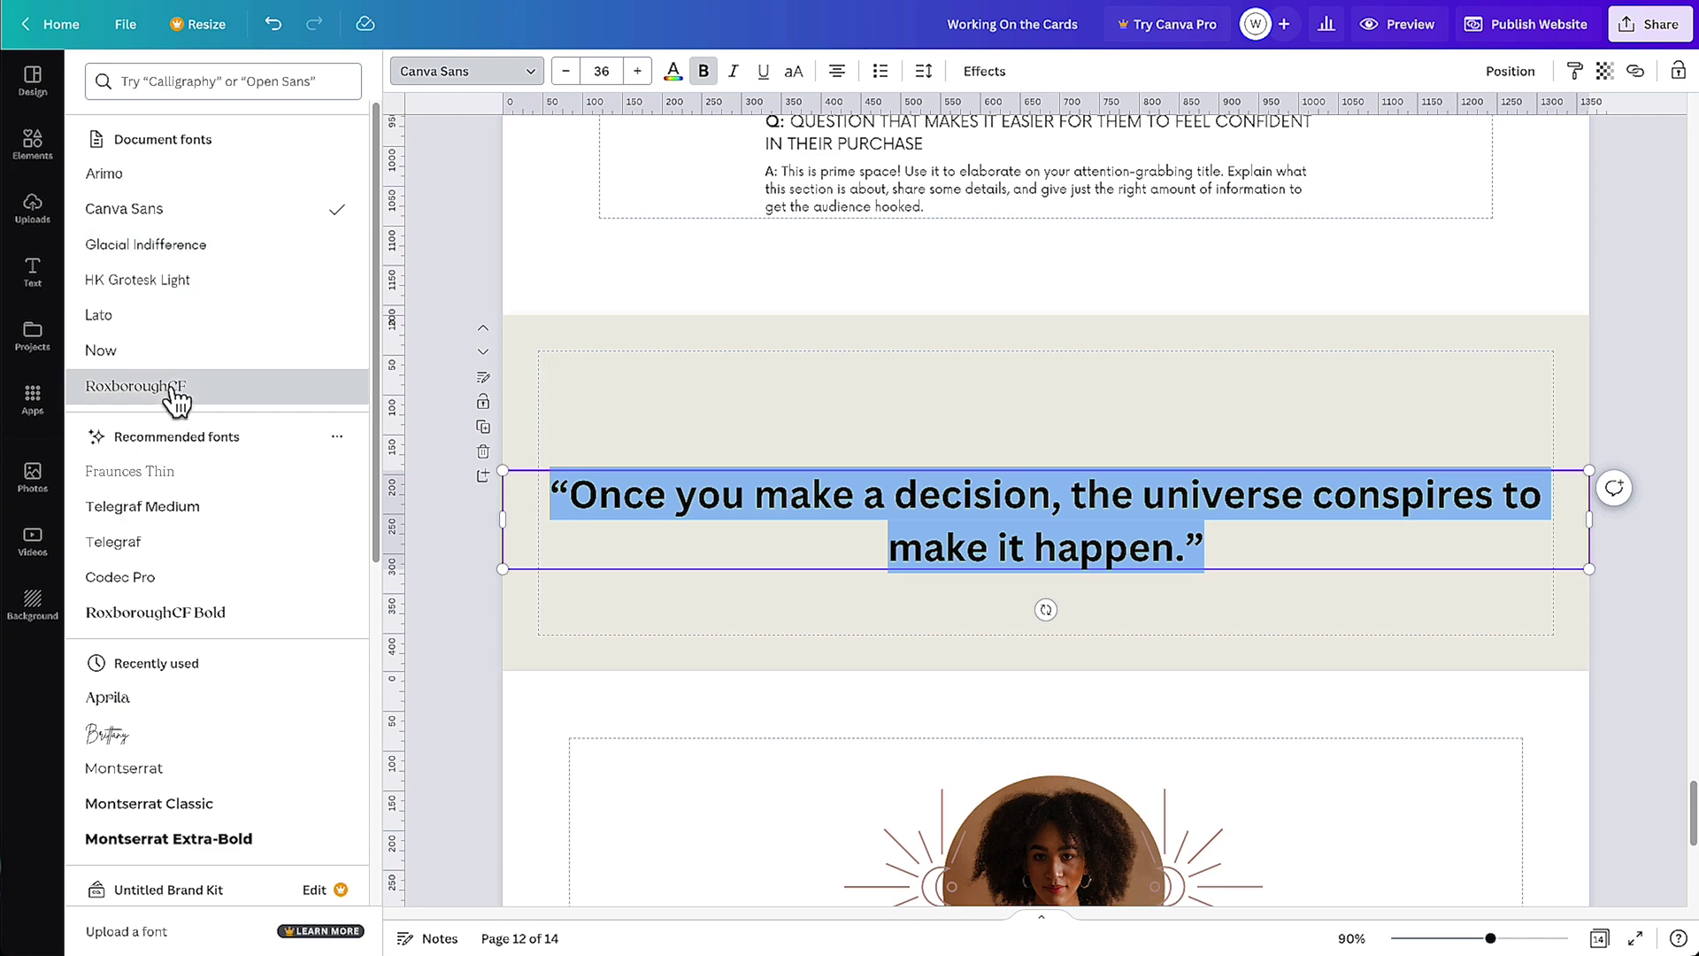
left_click(141, 387)
left_click(836, 71)
left_click_drag(1590, 519, 1033, 542)
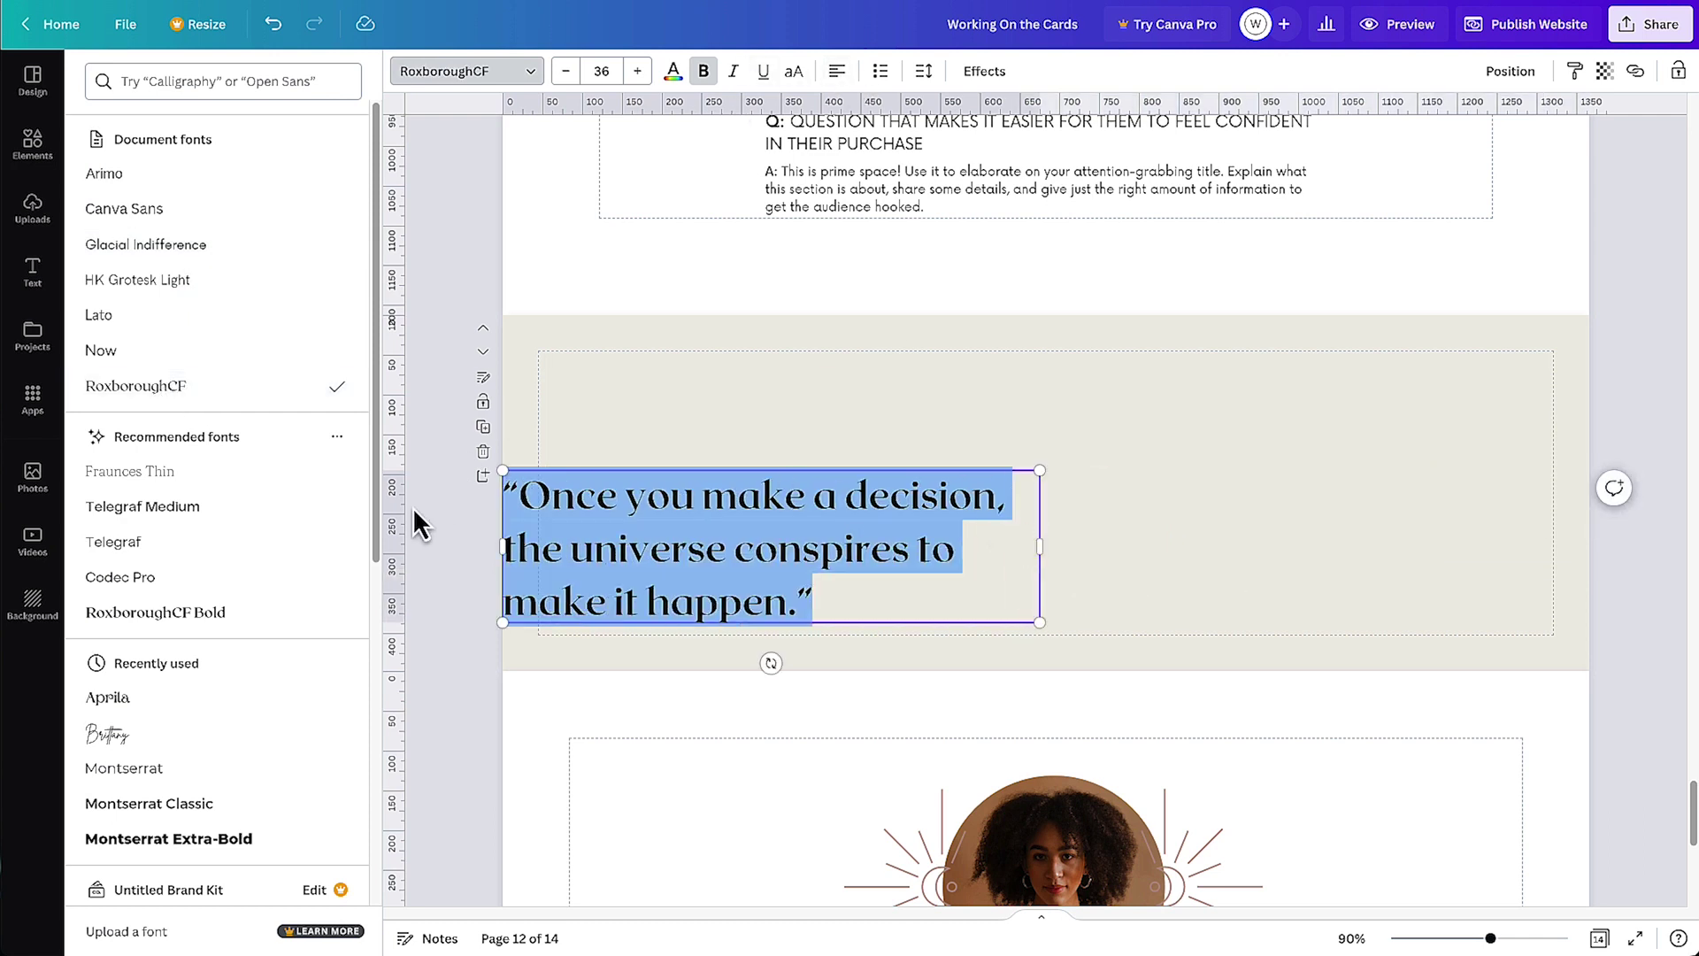
left_click_drag(658, 501, 748, 440)
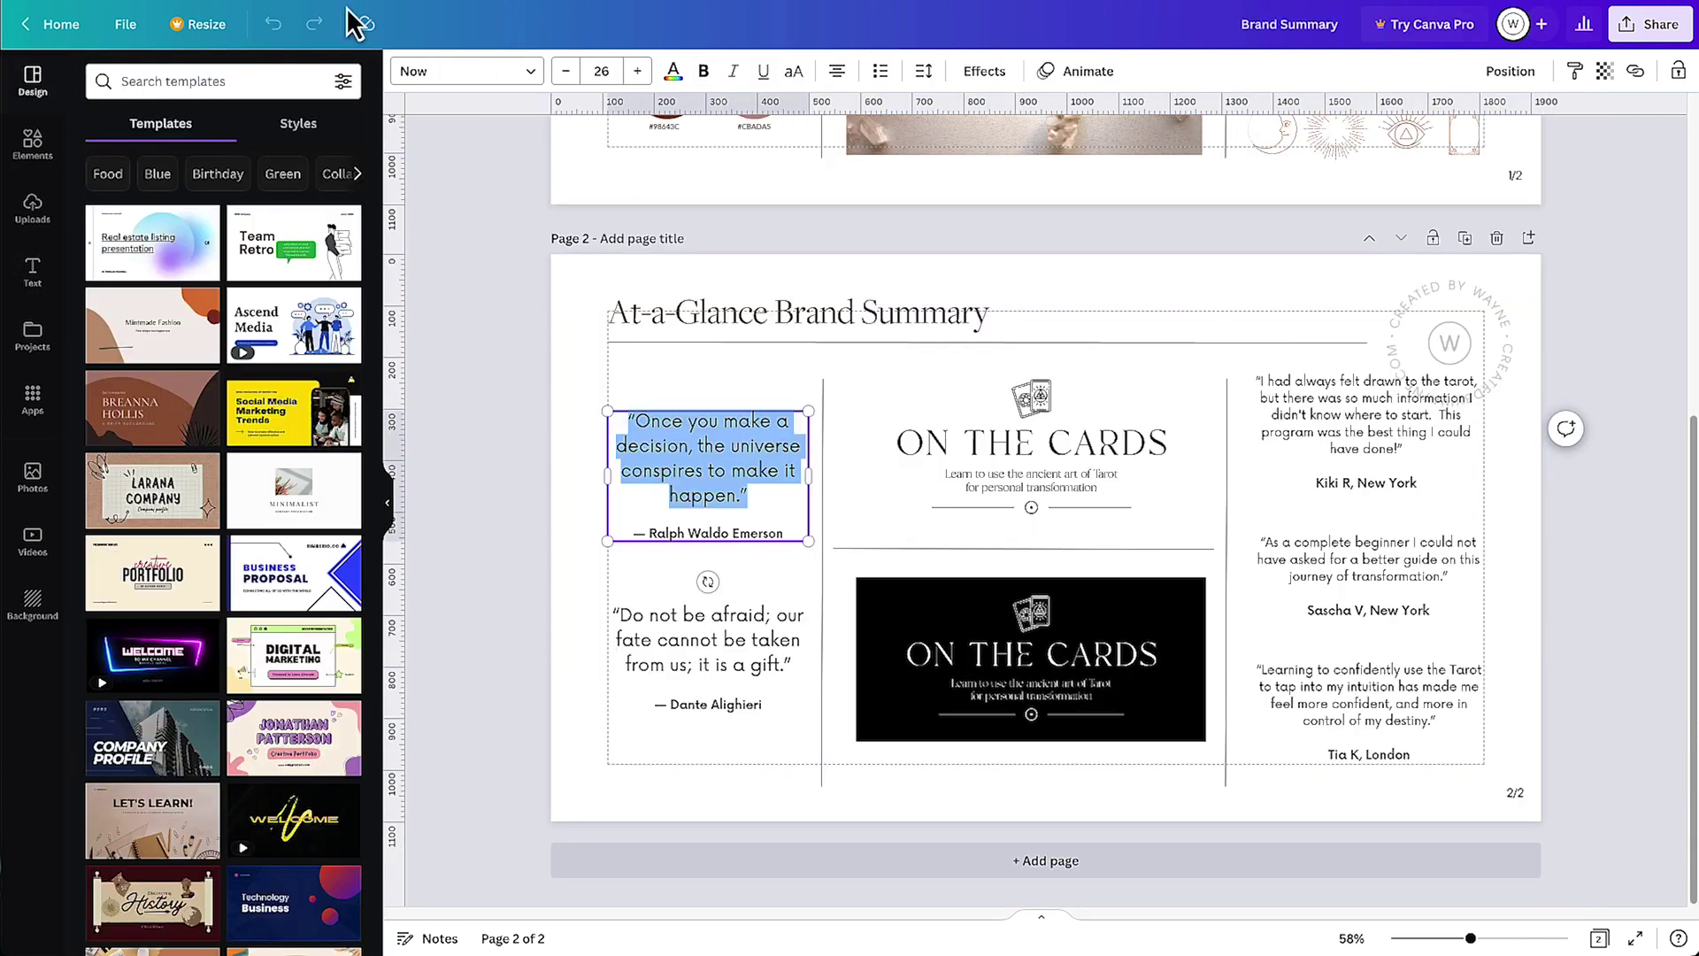
Copy the Ralph Waldo Emerson attribution from the Brand Summary, reduce the page 12 quote to about 27.8 pt and move it slightly lower
left_click_drag(649, 533, 783, 534)
key("ctrl+c")
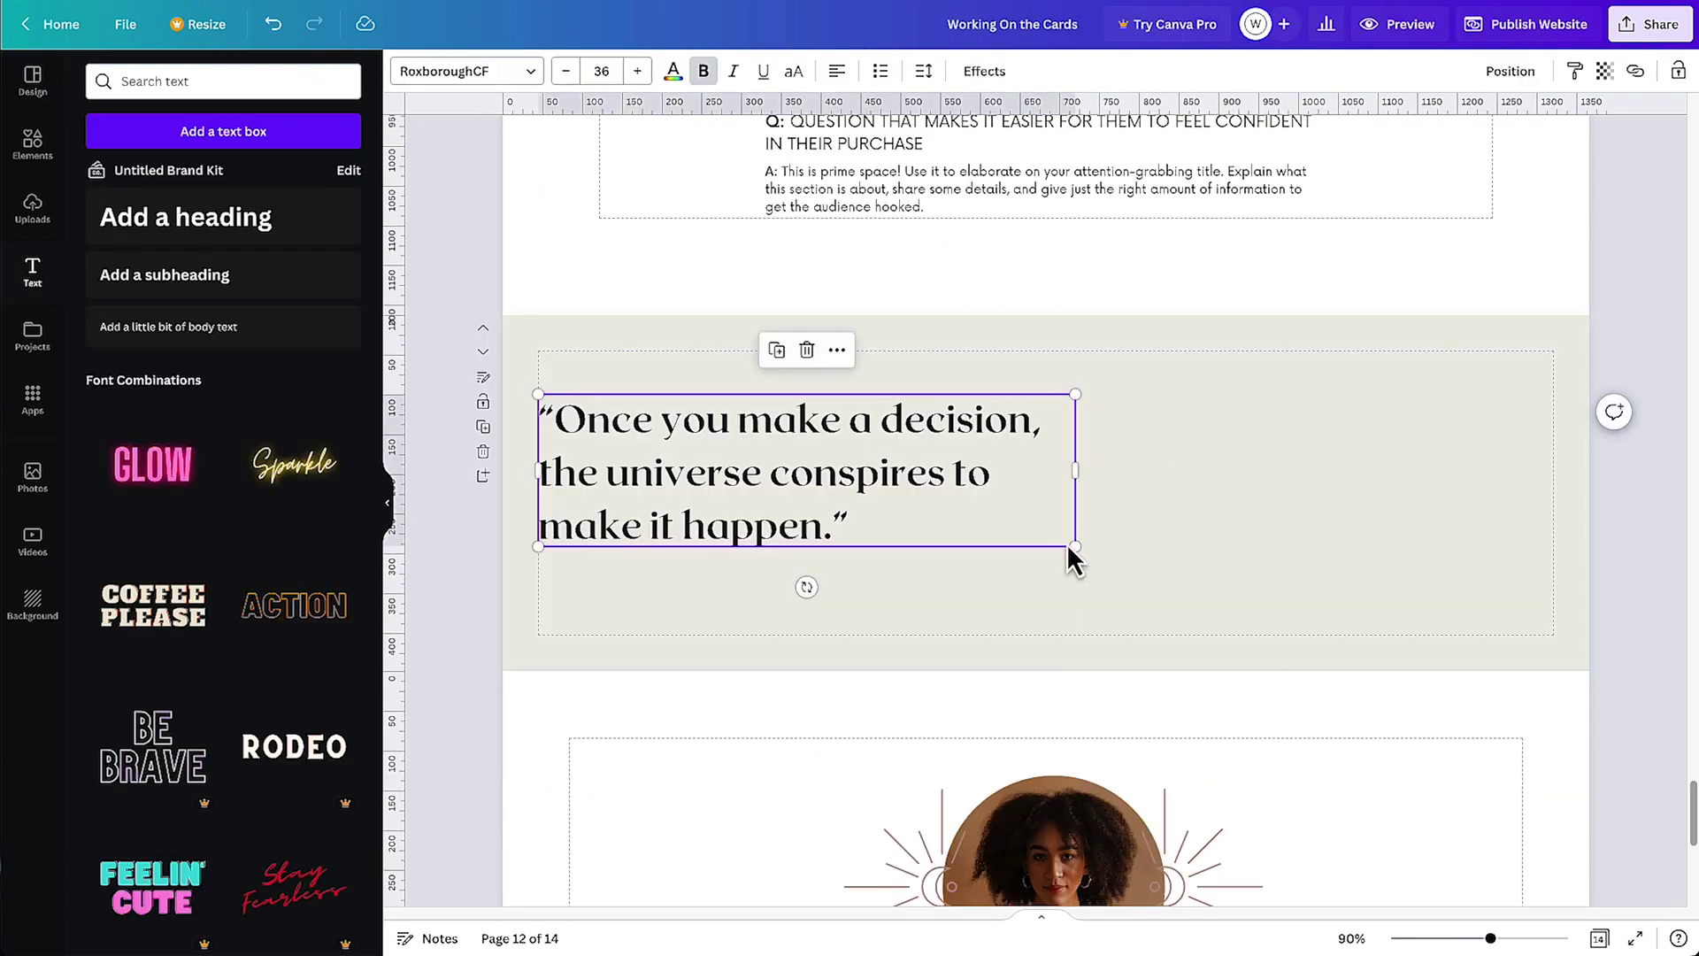
left_click_drag(1073, 547, 952, 520)
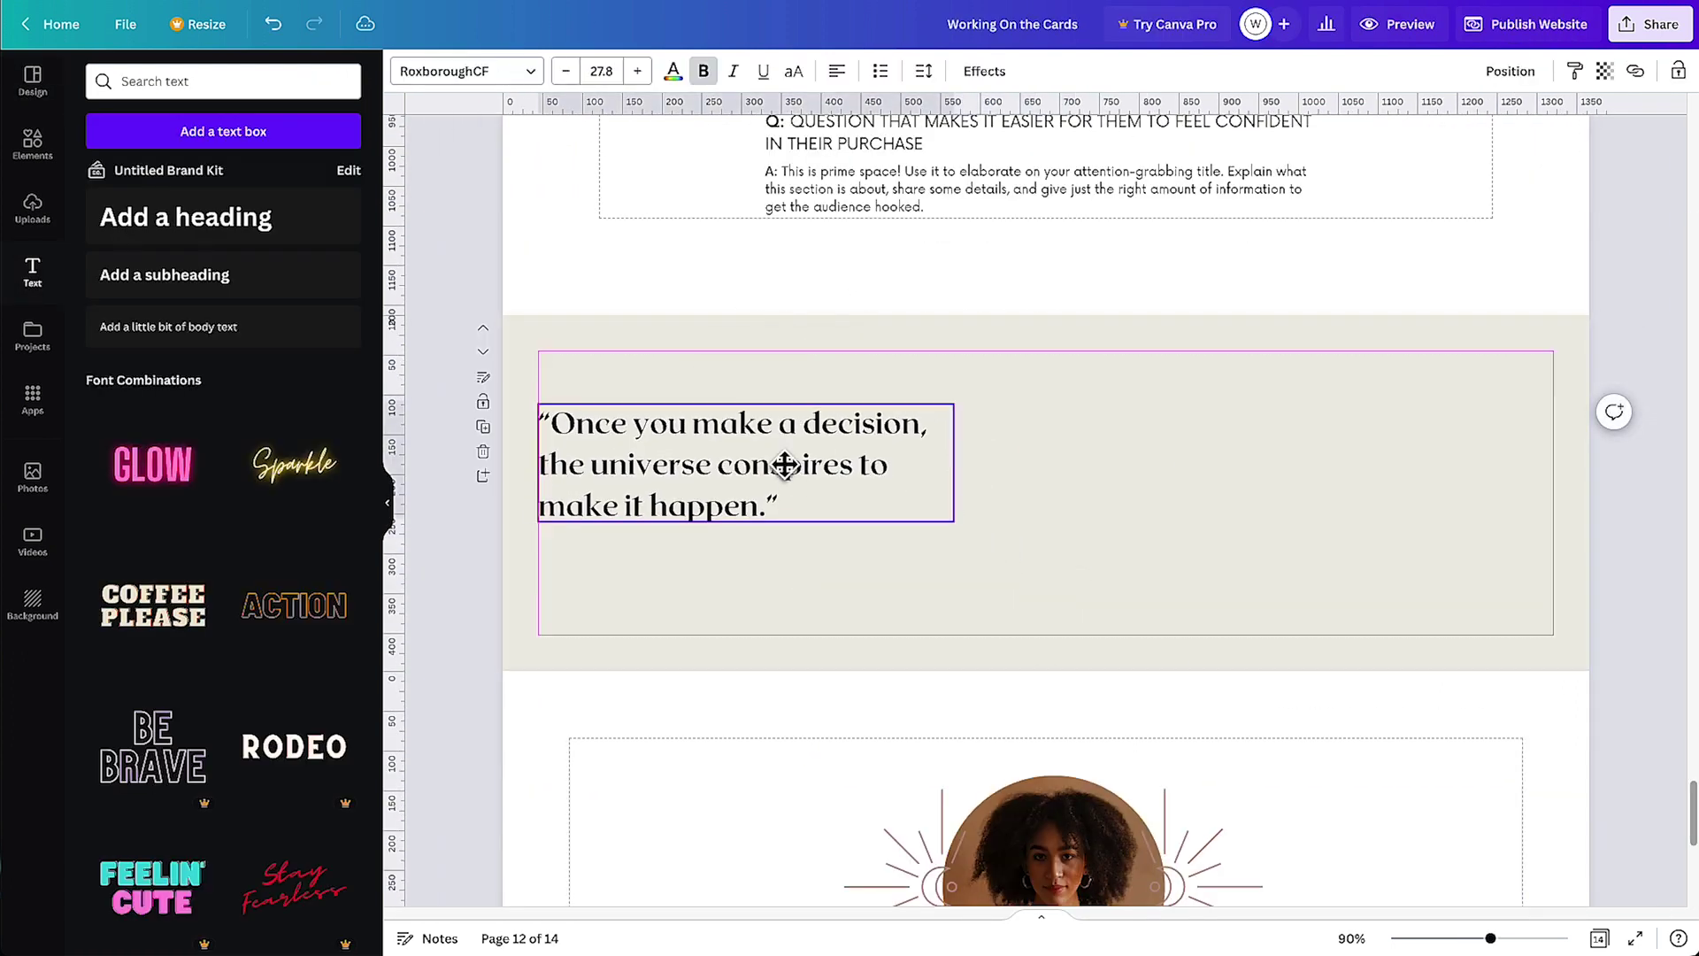
left_click_drag(782, 463, 781, 483)
Paste the "Ralph Waldo Emerson" attribution beneath the quote on page 12, aligned to its left edge and without bold
key("ctrl+v")
left_click_drag(1043, 492, 619, 578)
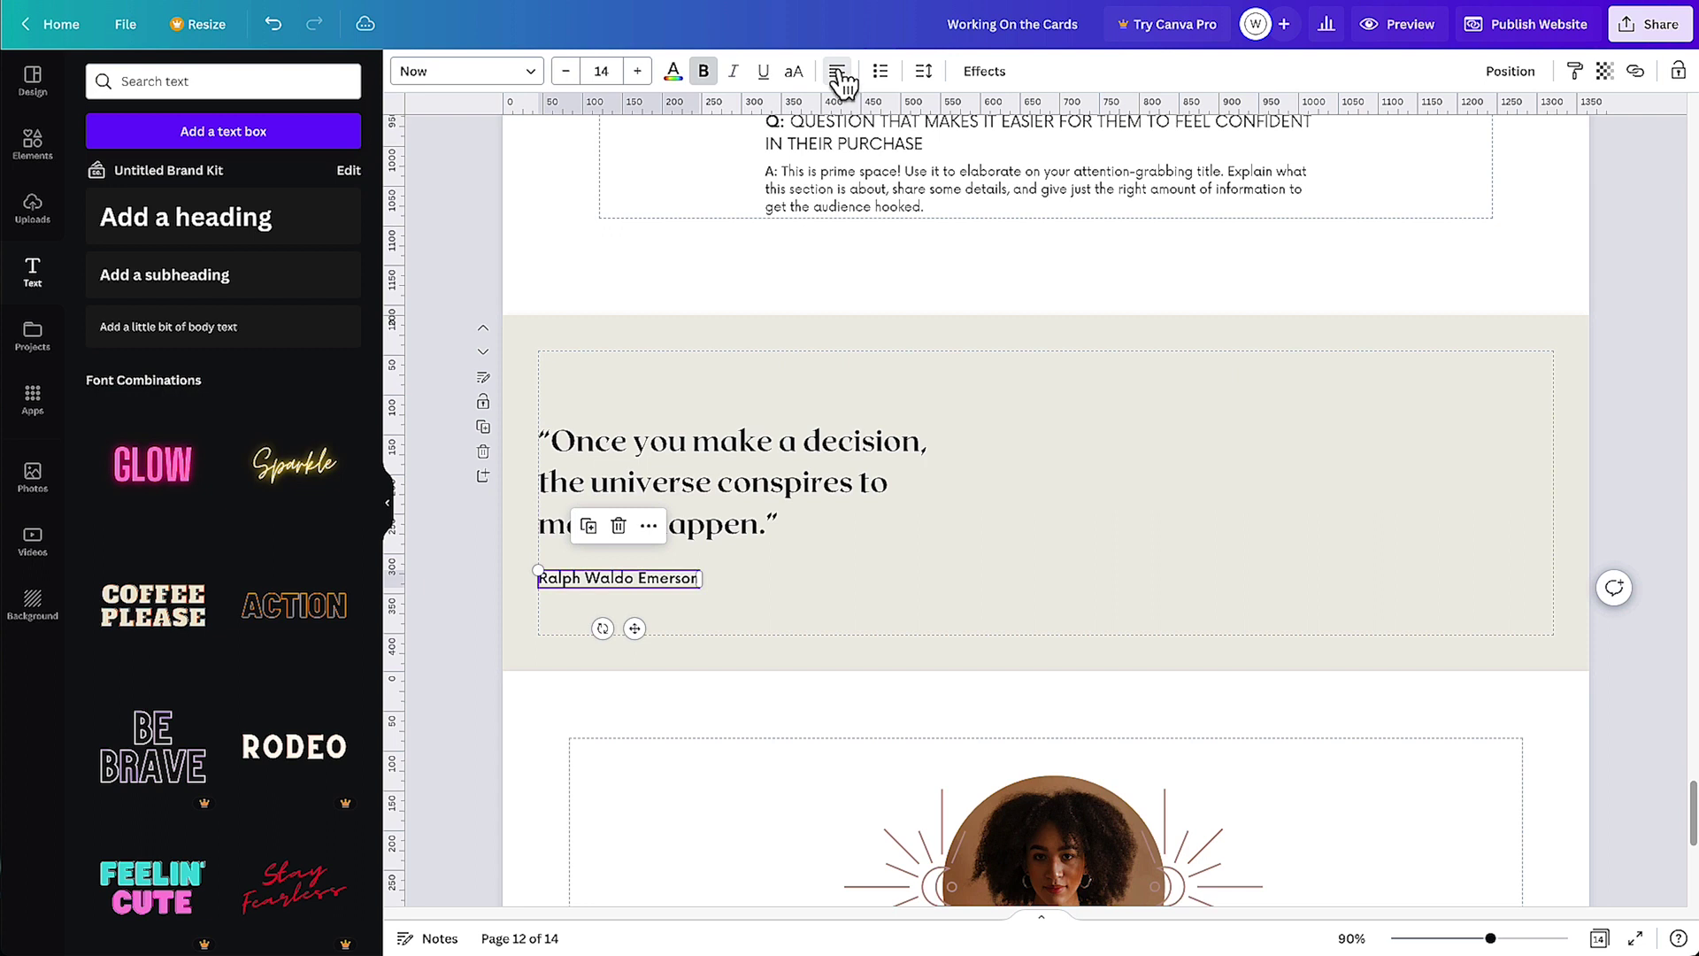
left_click(517, 79)
key("Escape")
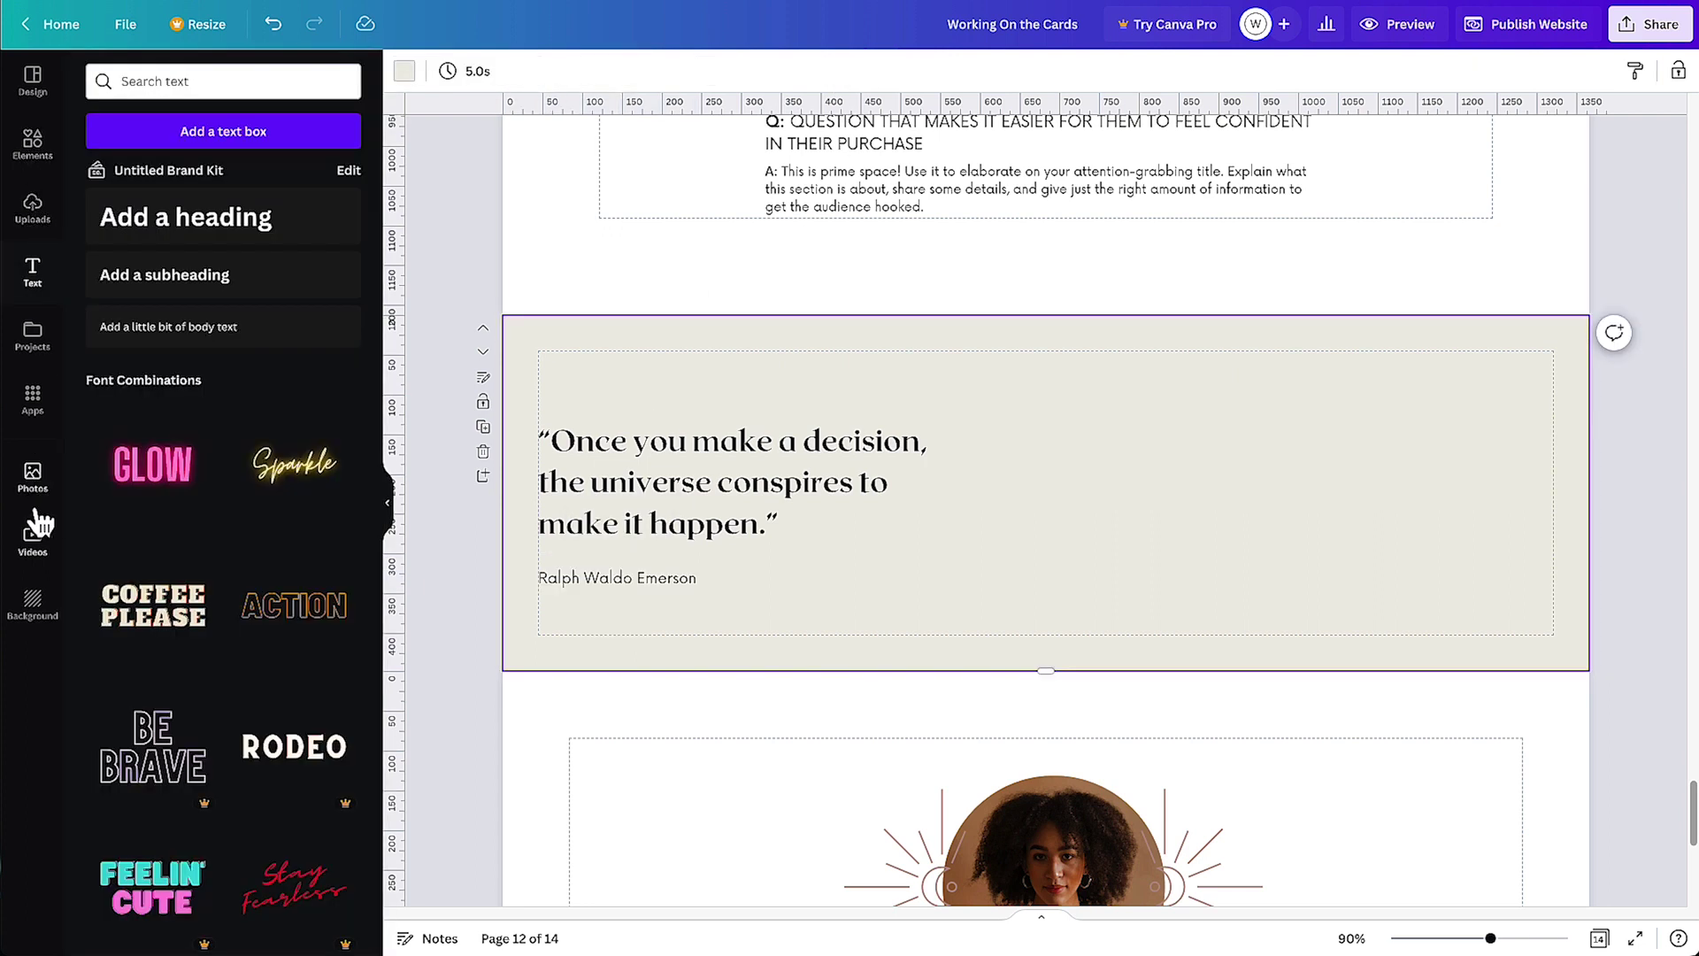
Set the recently used crystal and dried grass photo as page 12's background and shift it upward behind the quote
left_click(32, 478)
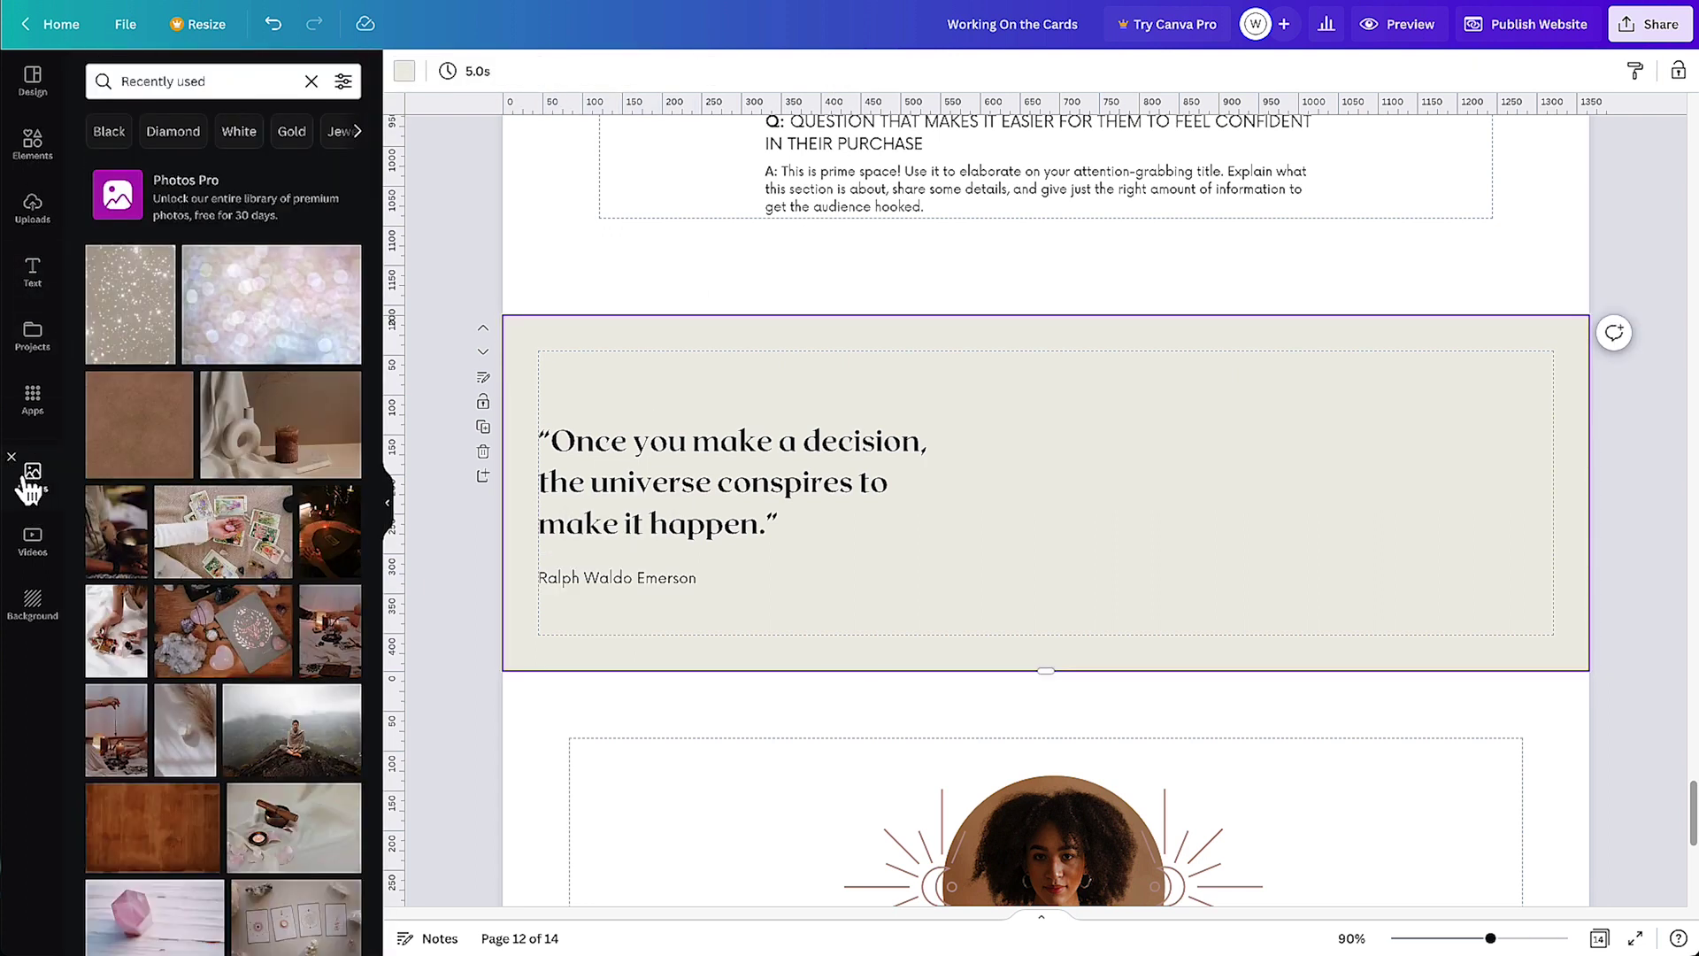
scroll(220, 611, "down", 3)
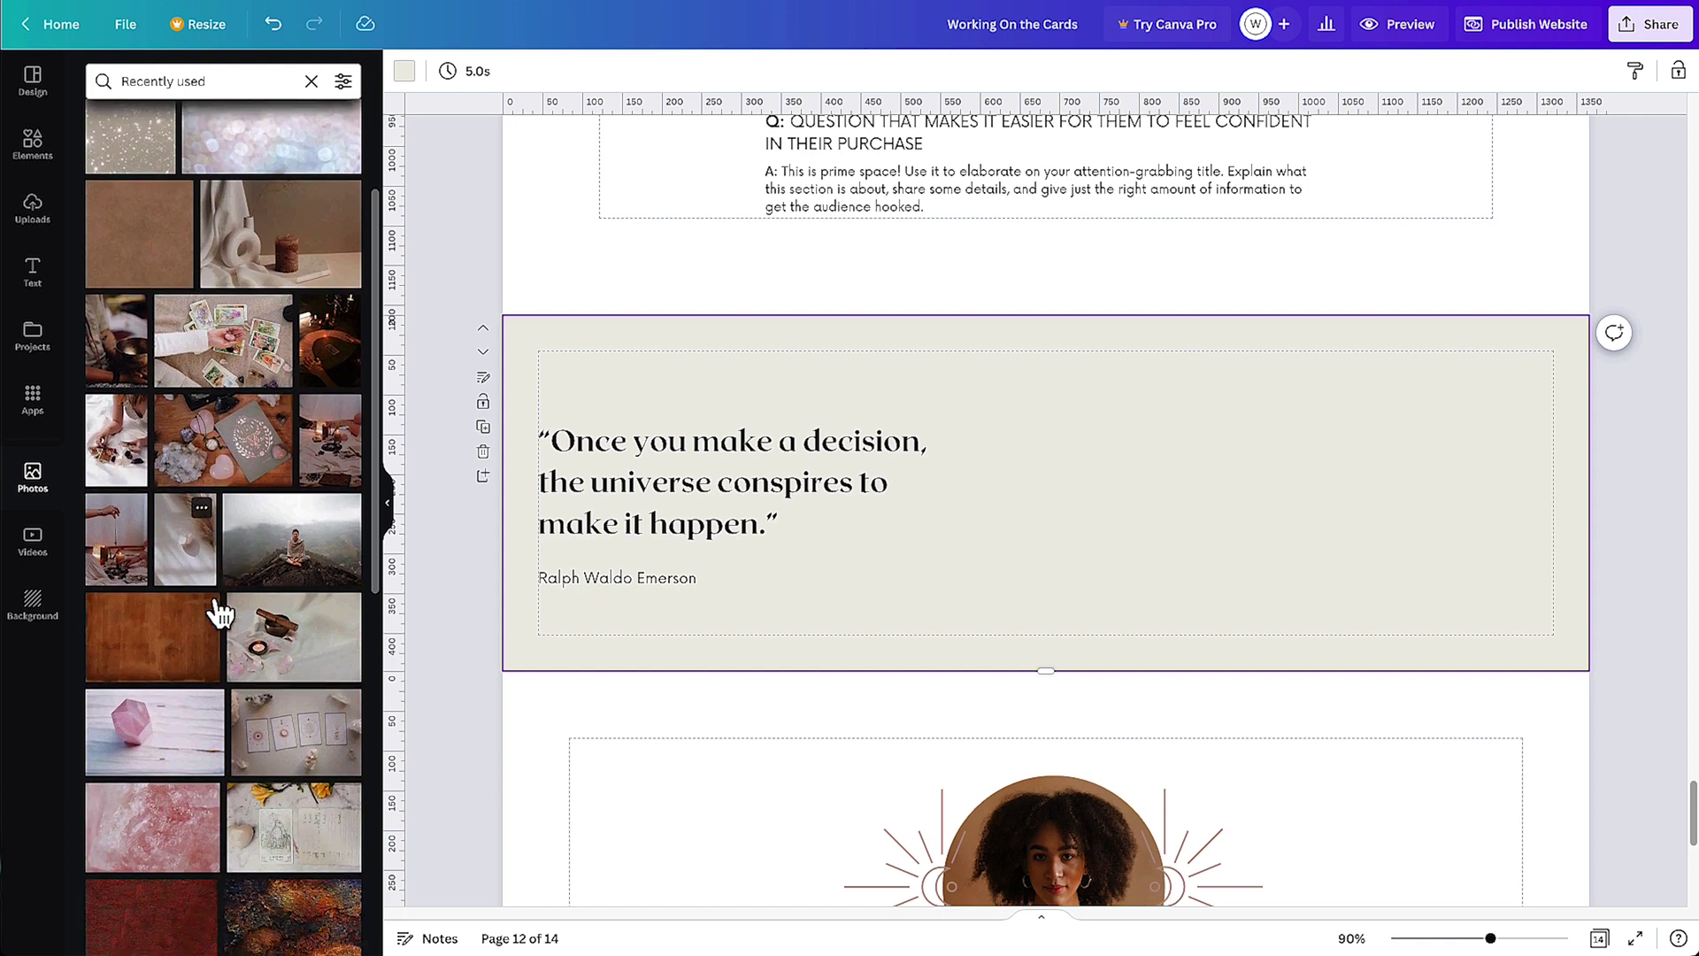
scroll(201, 609, "up", 2)
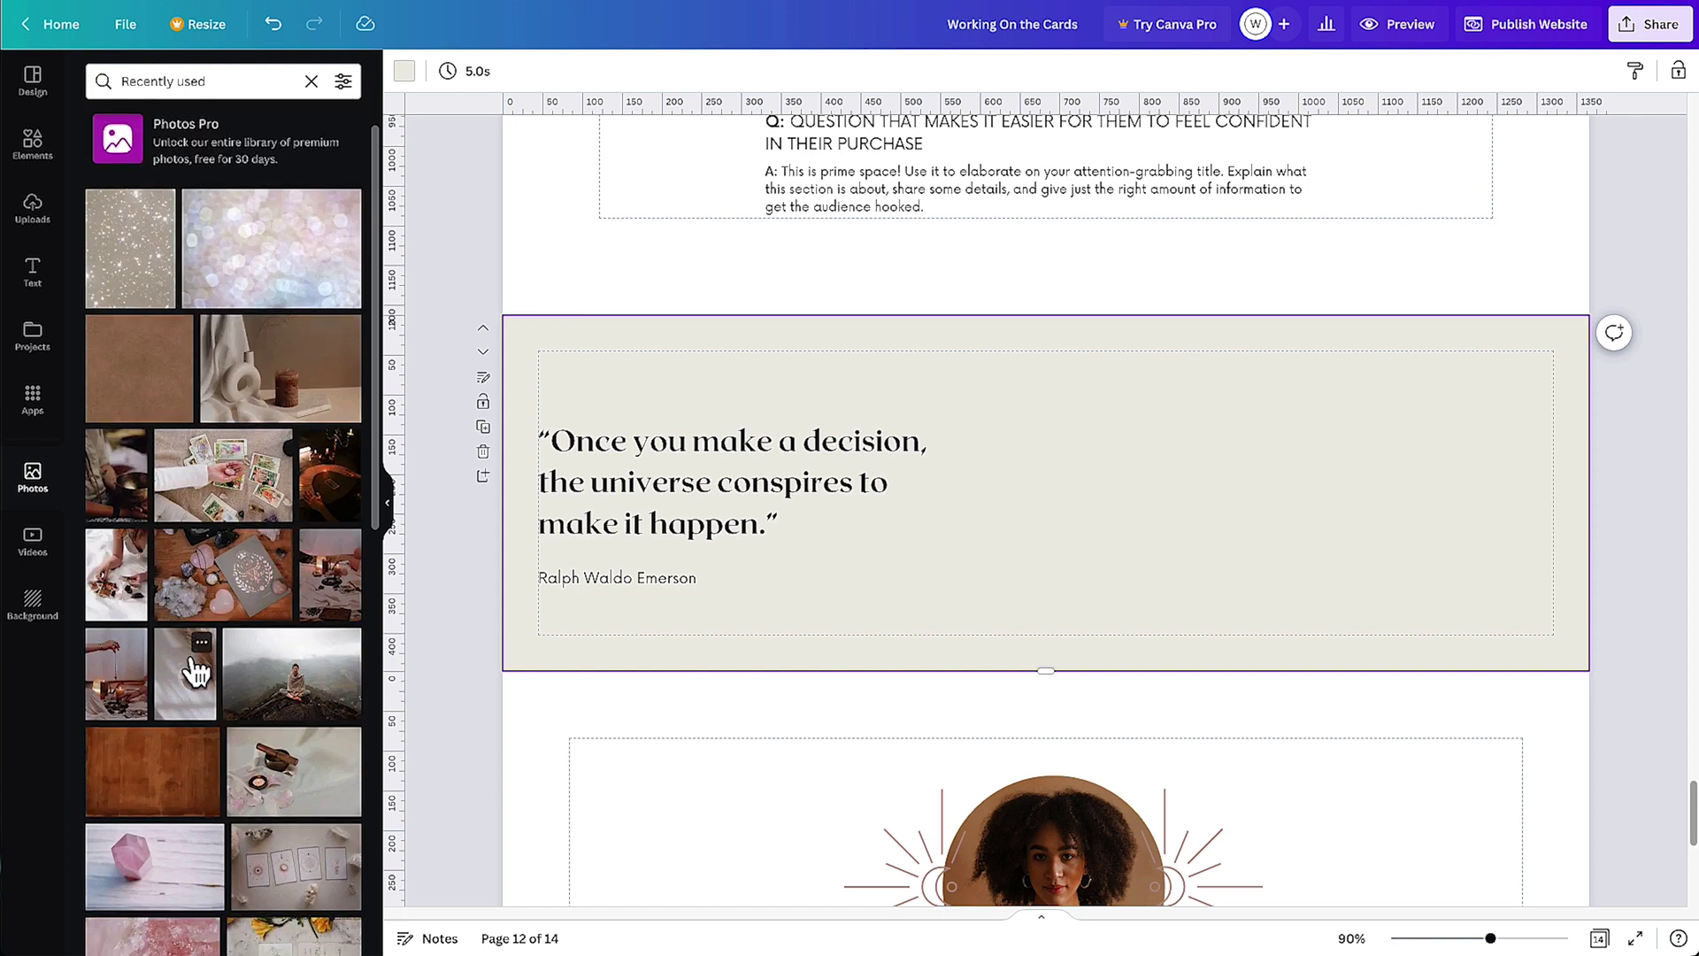
left_click_drag(179, 699, 802, 341)
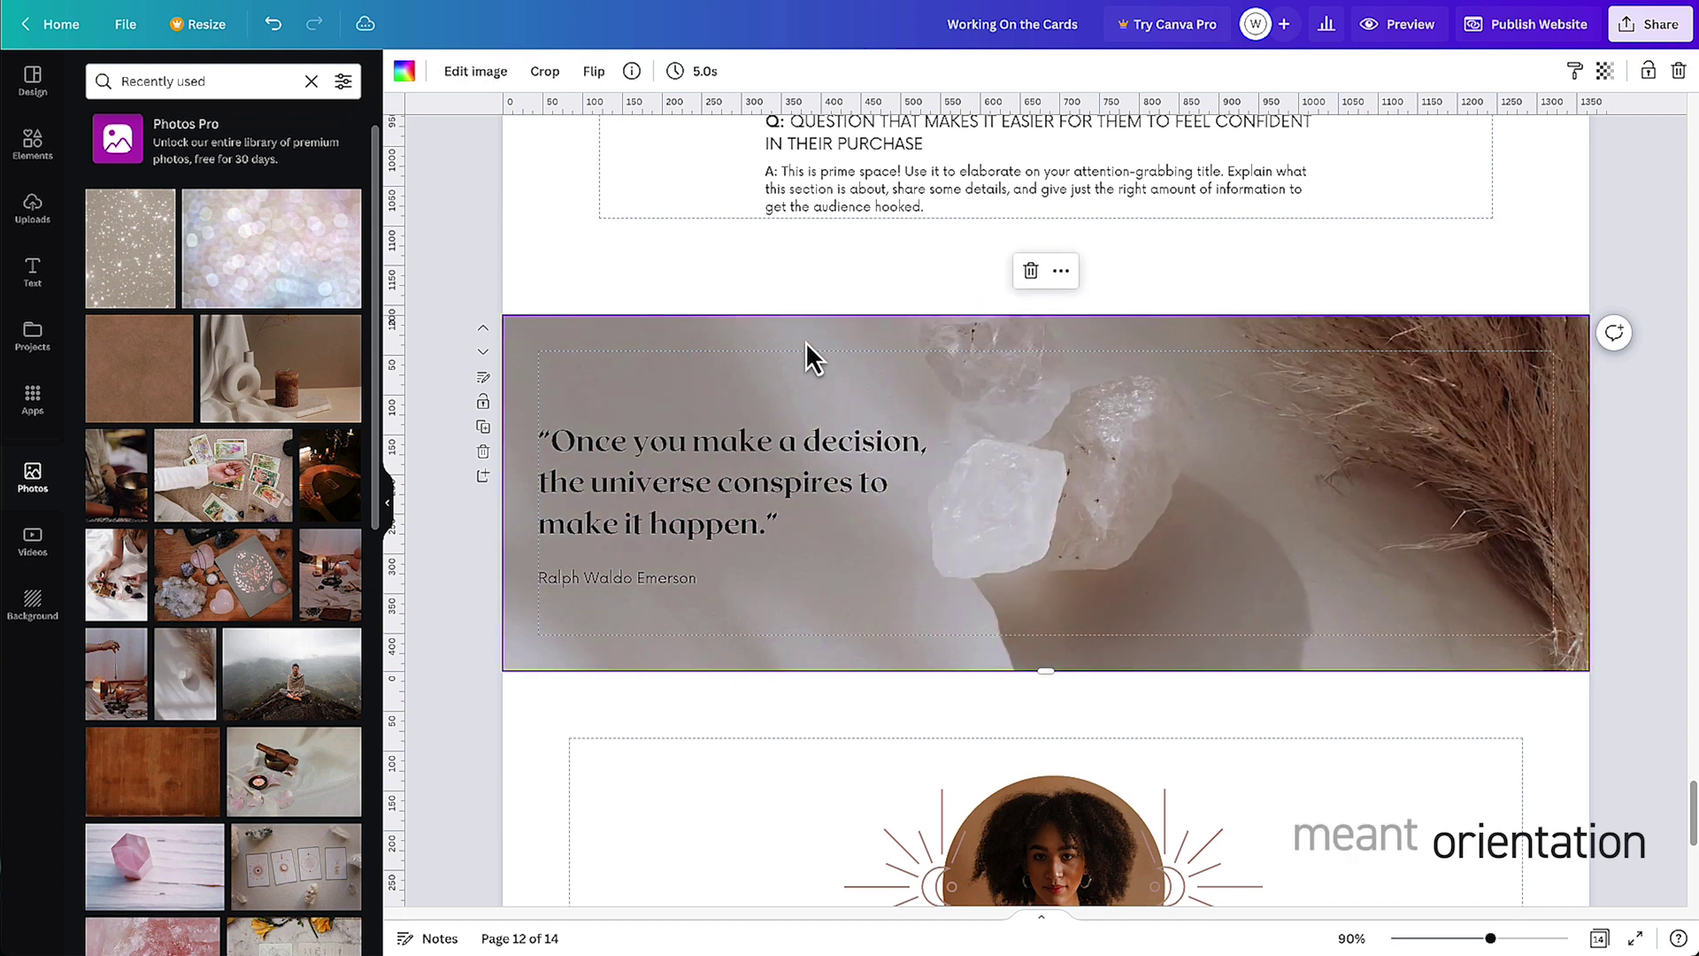
double_click(1149, 475)
left_click_drag(1183, 561, 1197, 453)
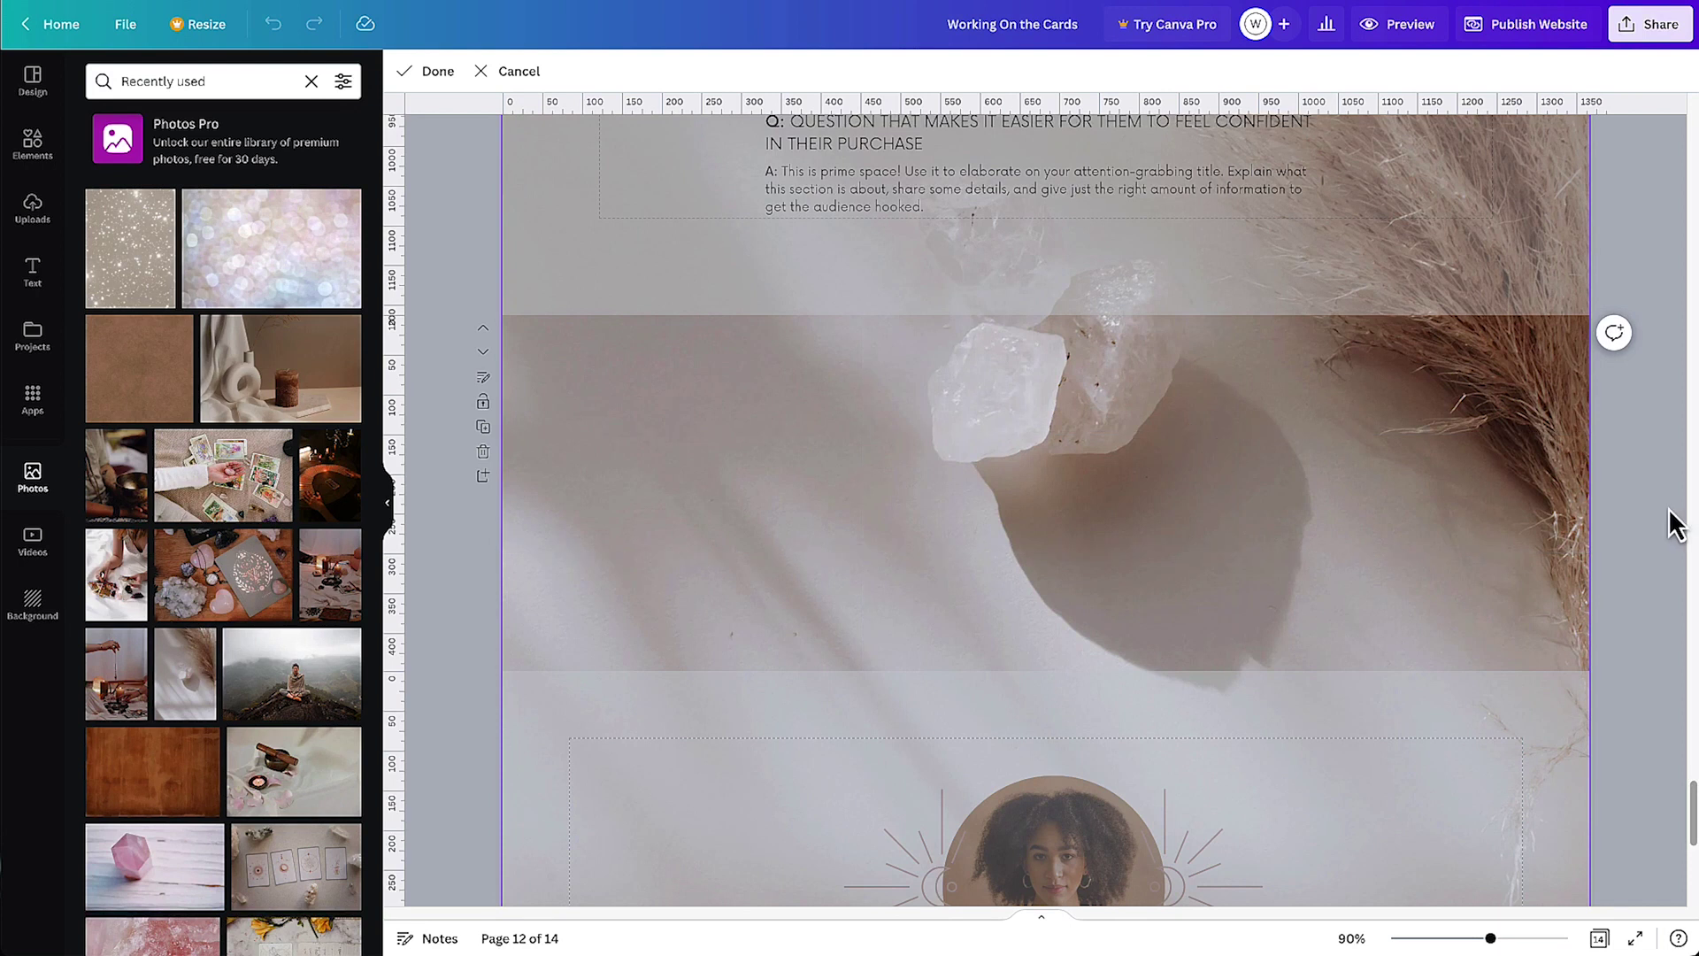
left_click(1652, 528)
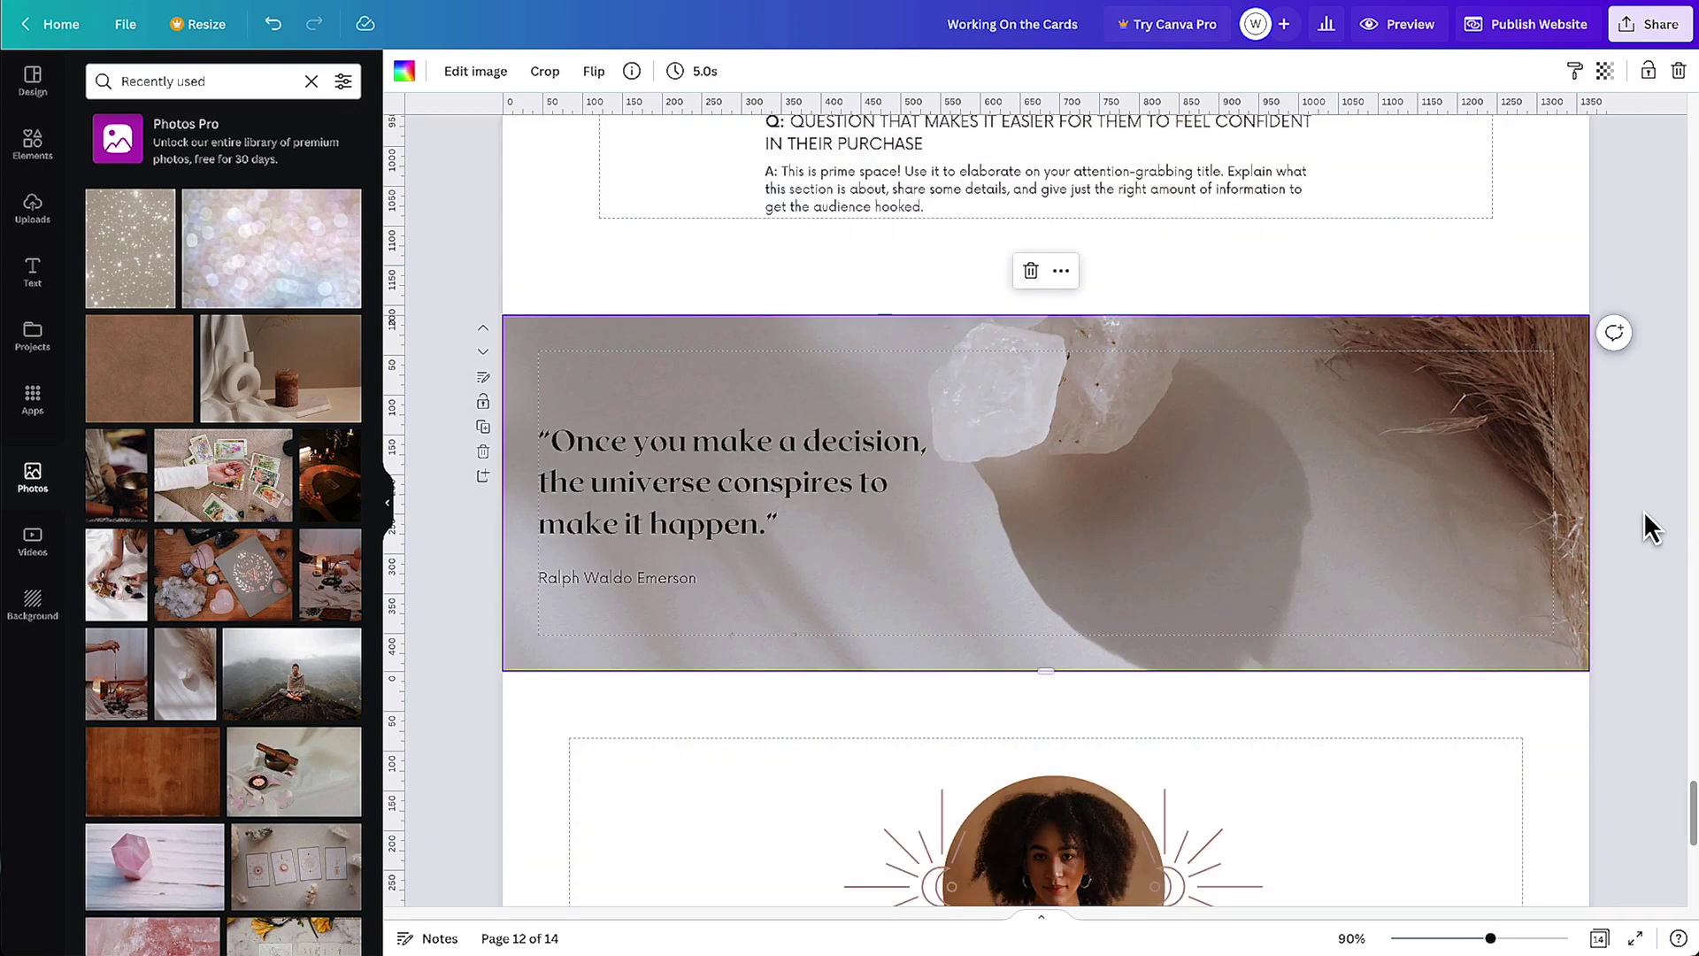
Enlarge the quote on page 12 slightly and respace it and the attribution below it along the left margin
left_click(735, 467)
left_click_drag(953, 539, 1025, 563)
left_click(656, 591)
left_click(711, 523)
left_click_drag(711, 523, 758, 508)
left_click(653, 588)
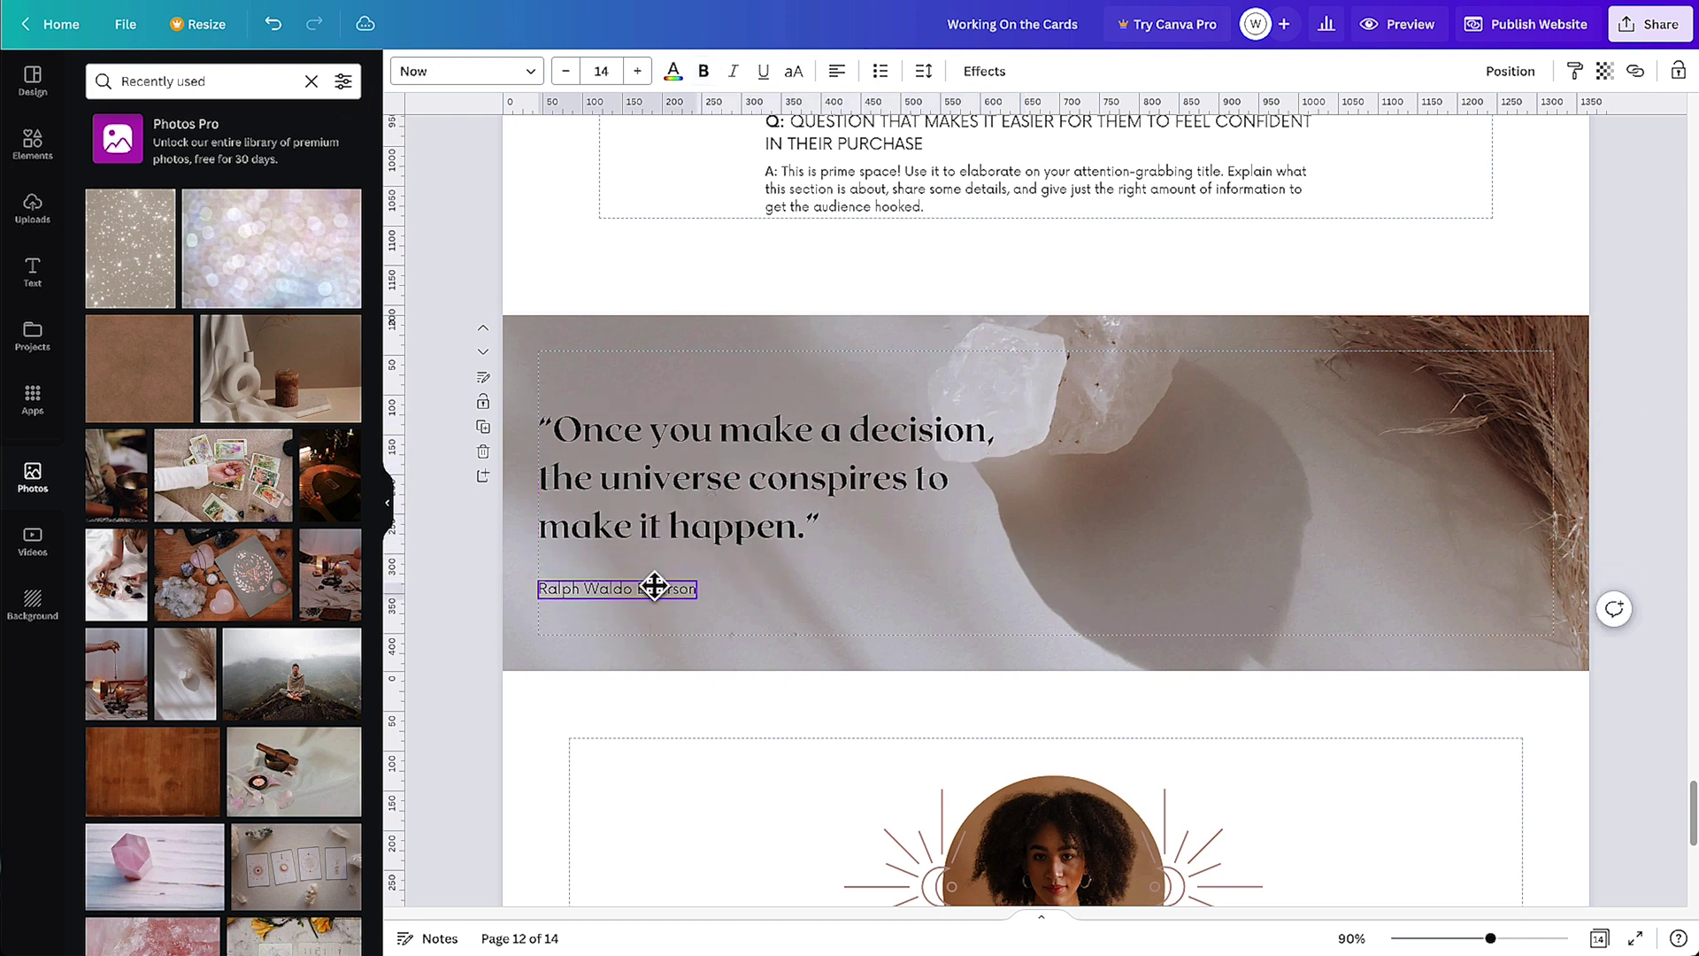
left_click(1535, 469)
left_click(1629, 465)
Check the final statement and footer pages, and preview the website's desktop version from the opening headline down to the footer
scroll(1626, 470, "down", 6)
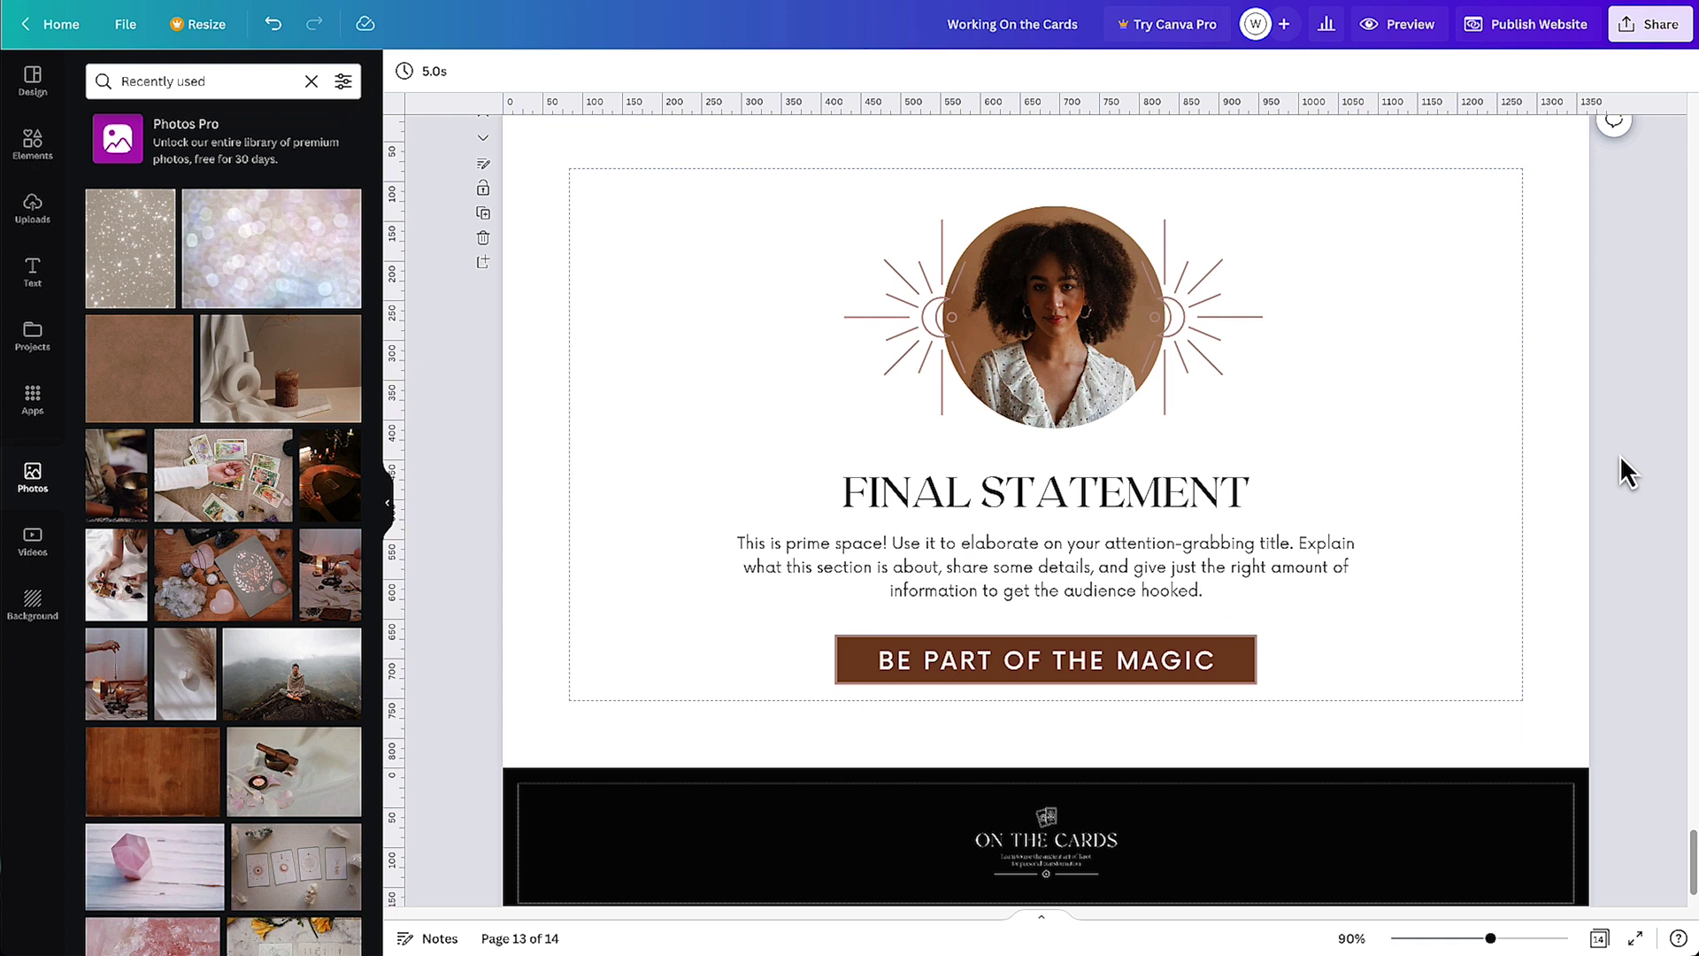
scroll(1260, 763, "down", 2)
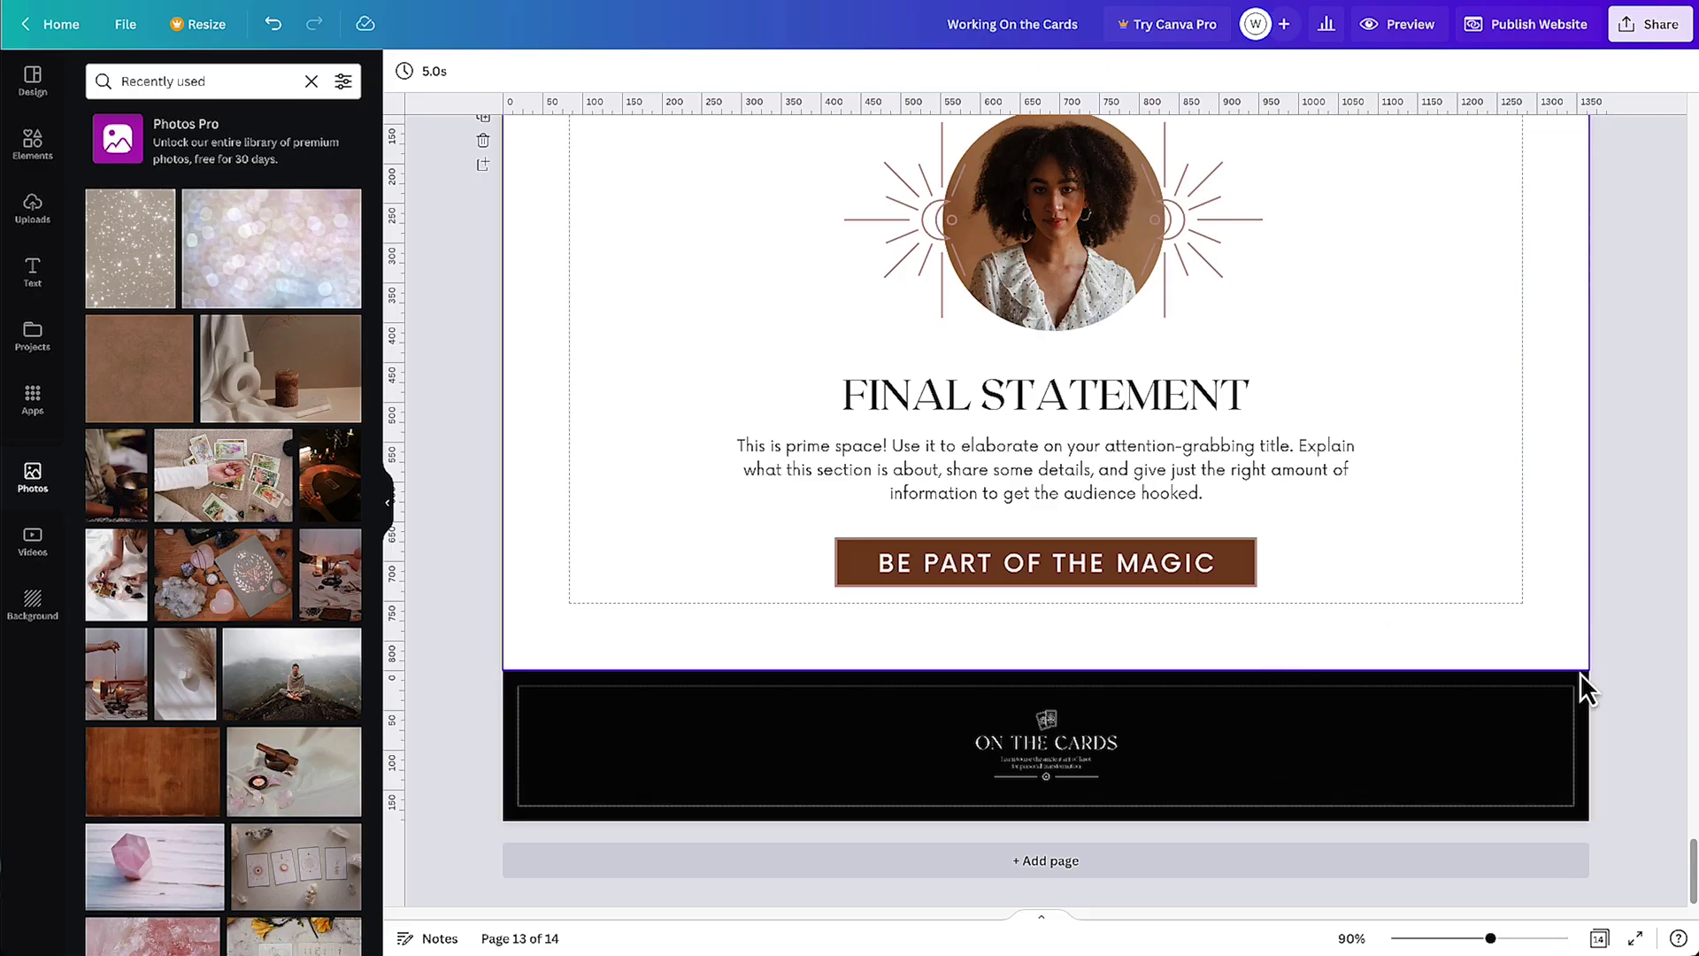
scroll(1459, 708, "up", 20)
scroll(1460, 679, "up", 20)
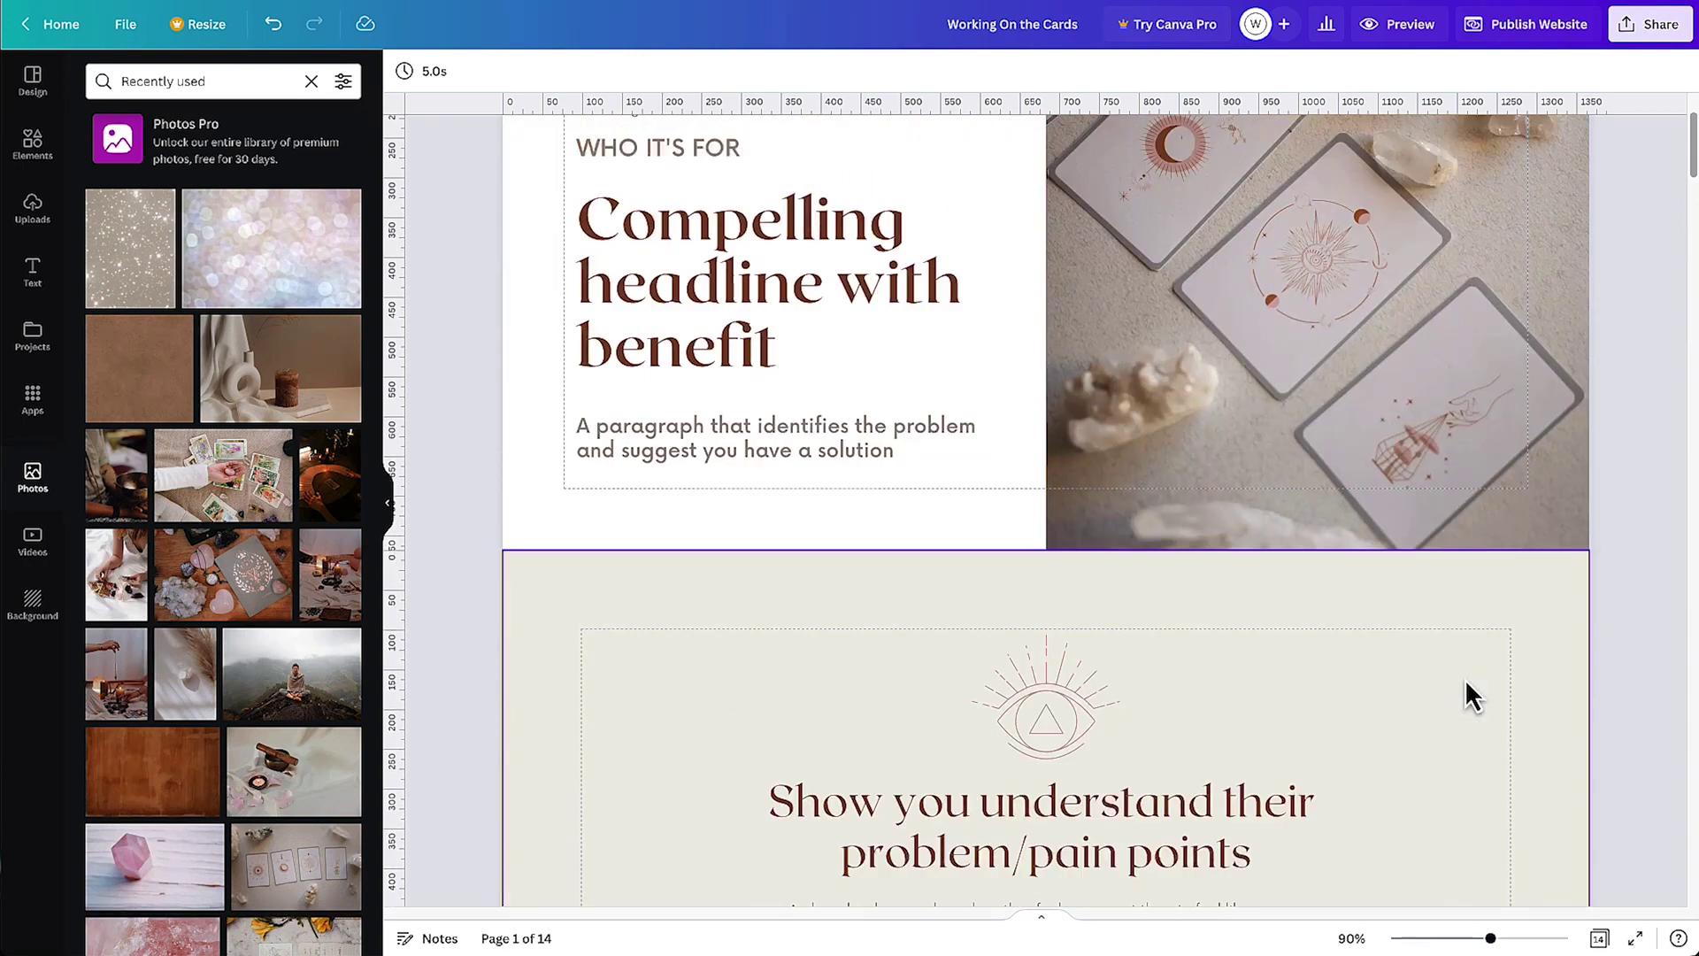
scroll(1464, 678, "up", 3)
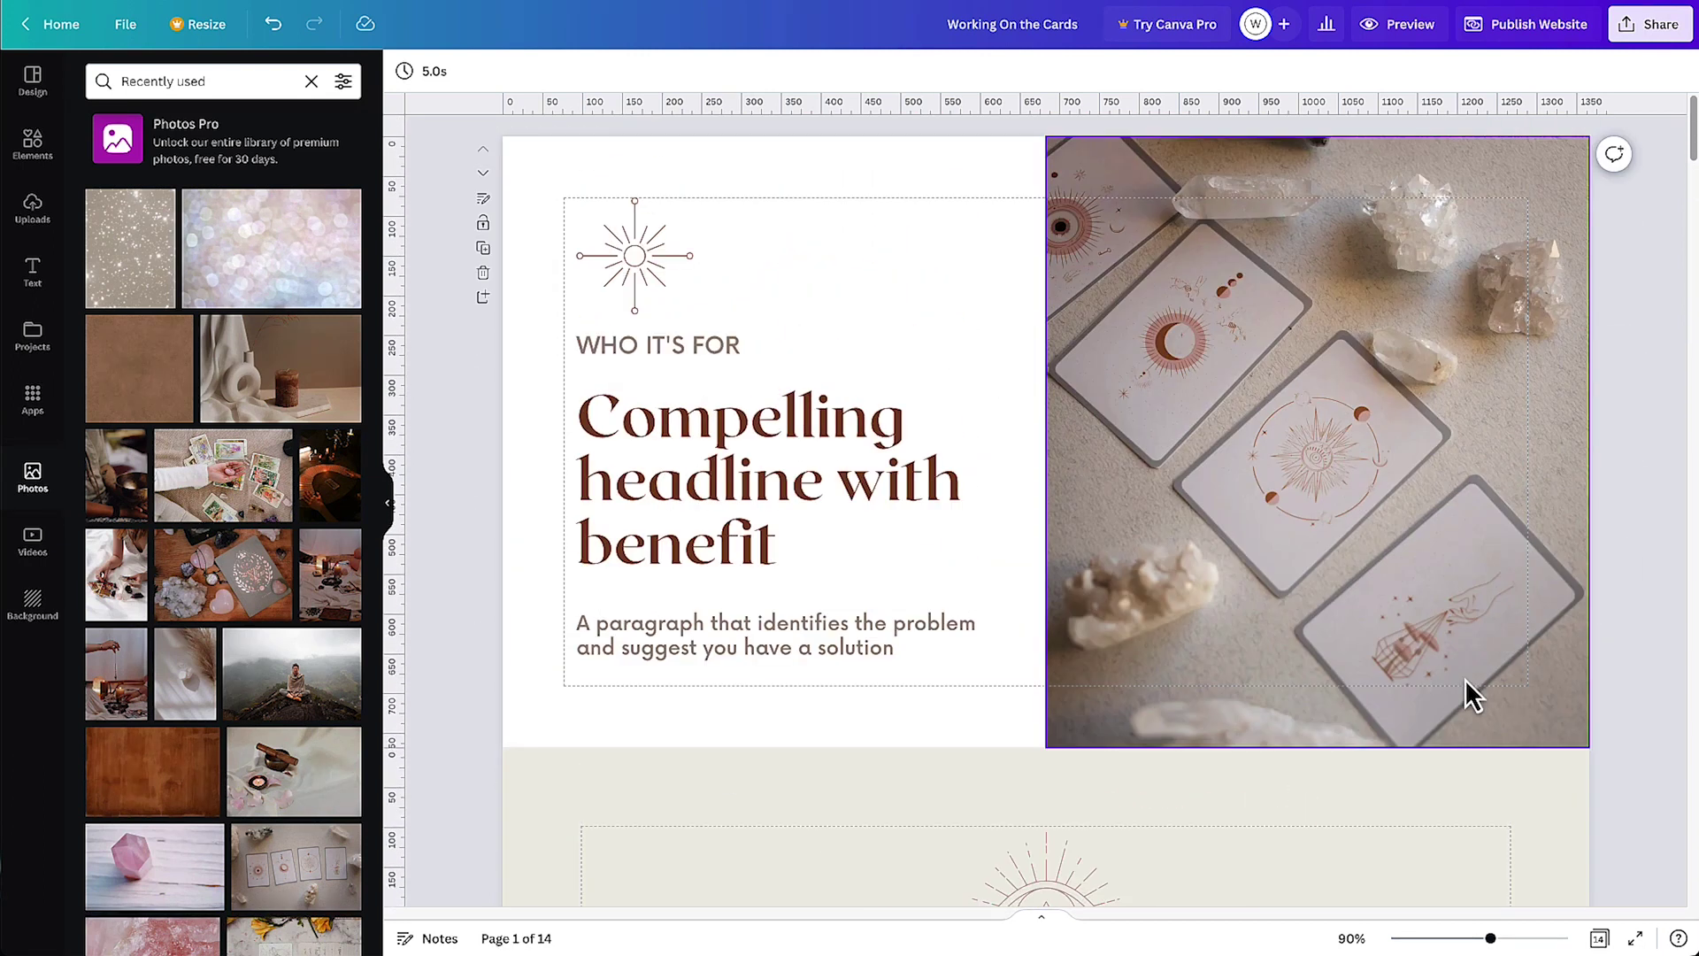
left_click(1407, 24)
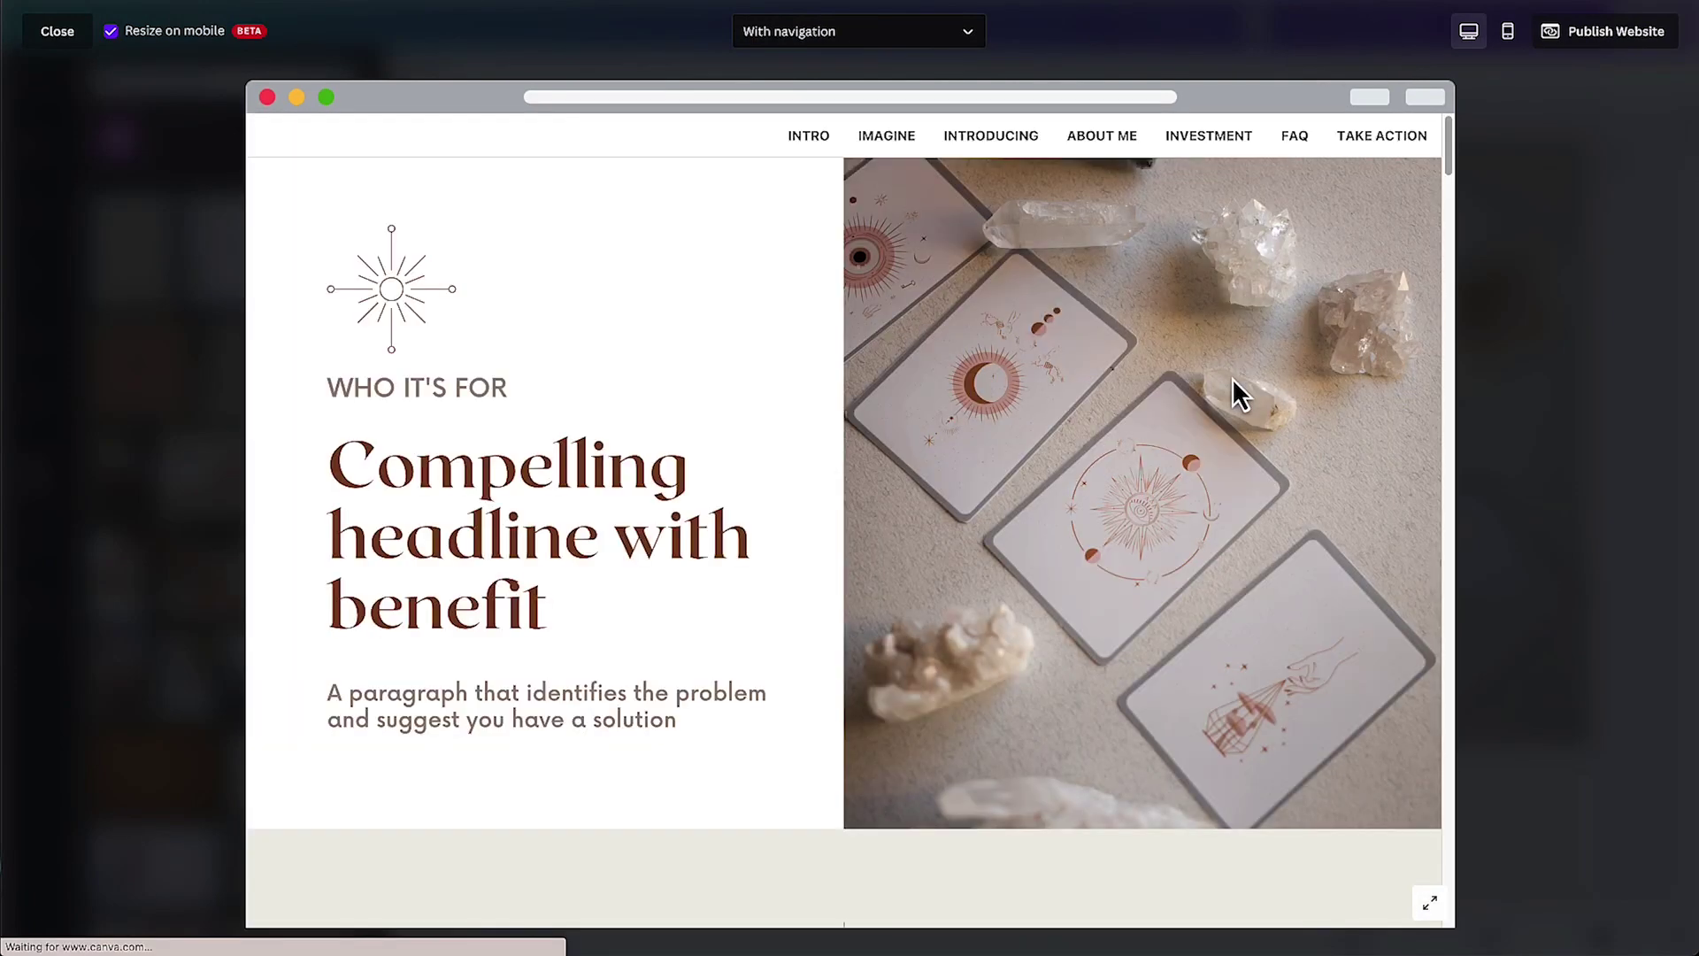
scroll(1224, 400, "down", 1)
scroll(1217, 384, "down", 10)
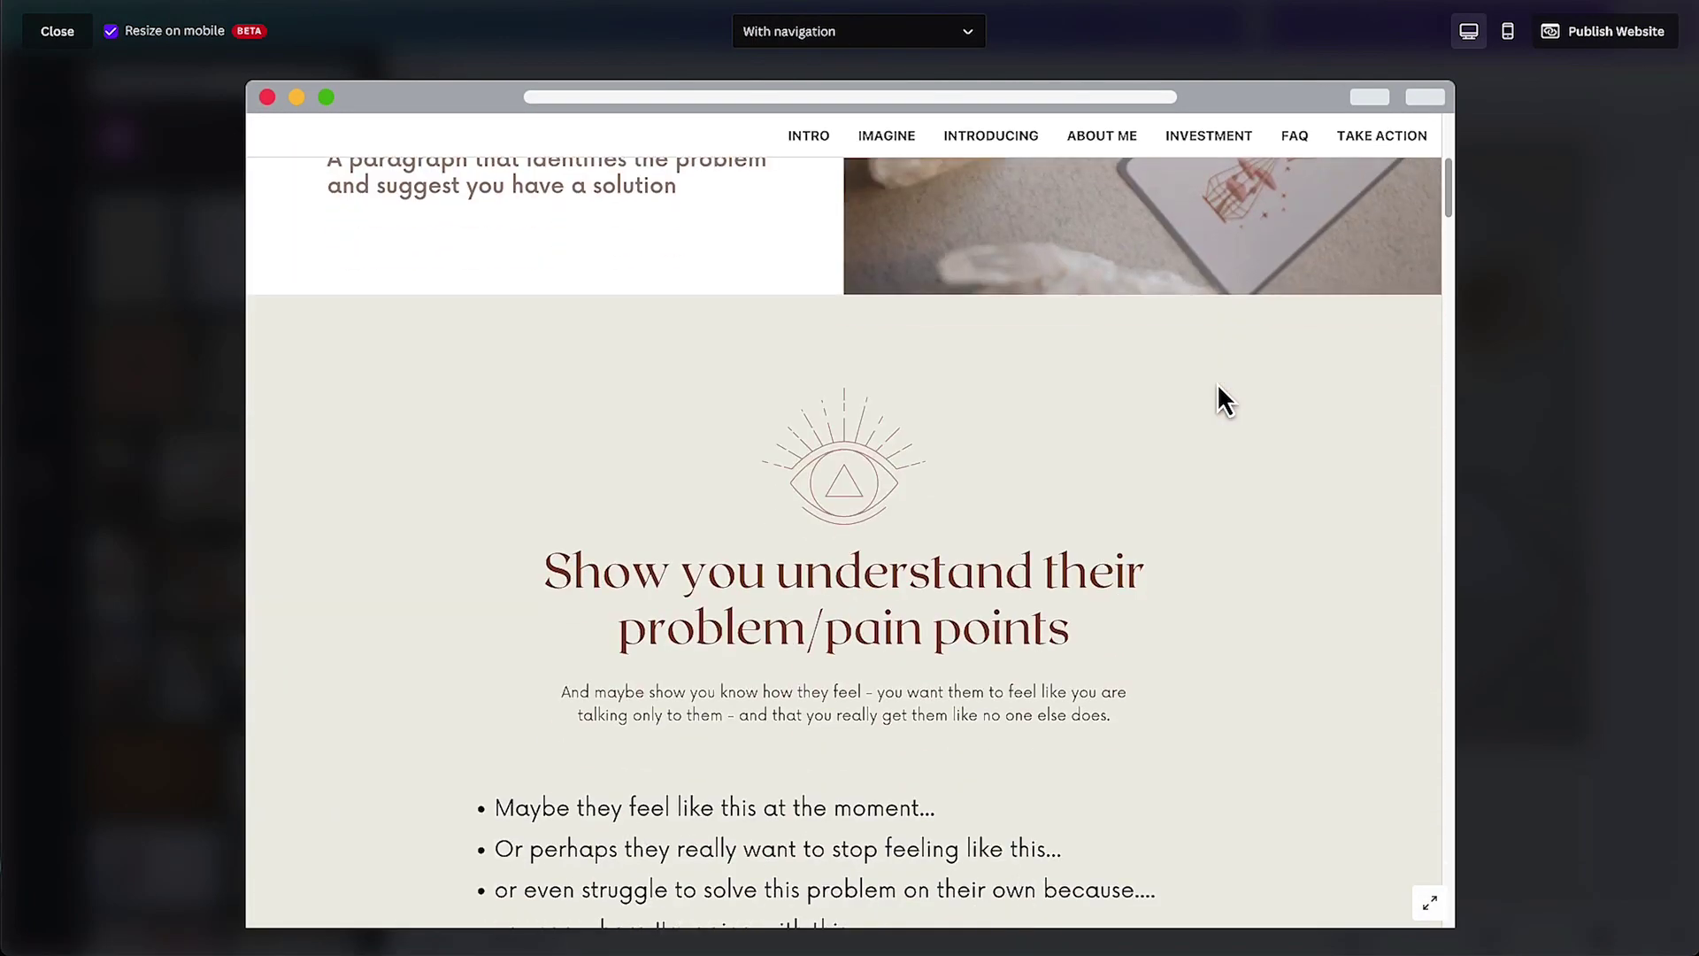
scroll(1216, 384, "down", 15)
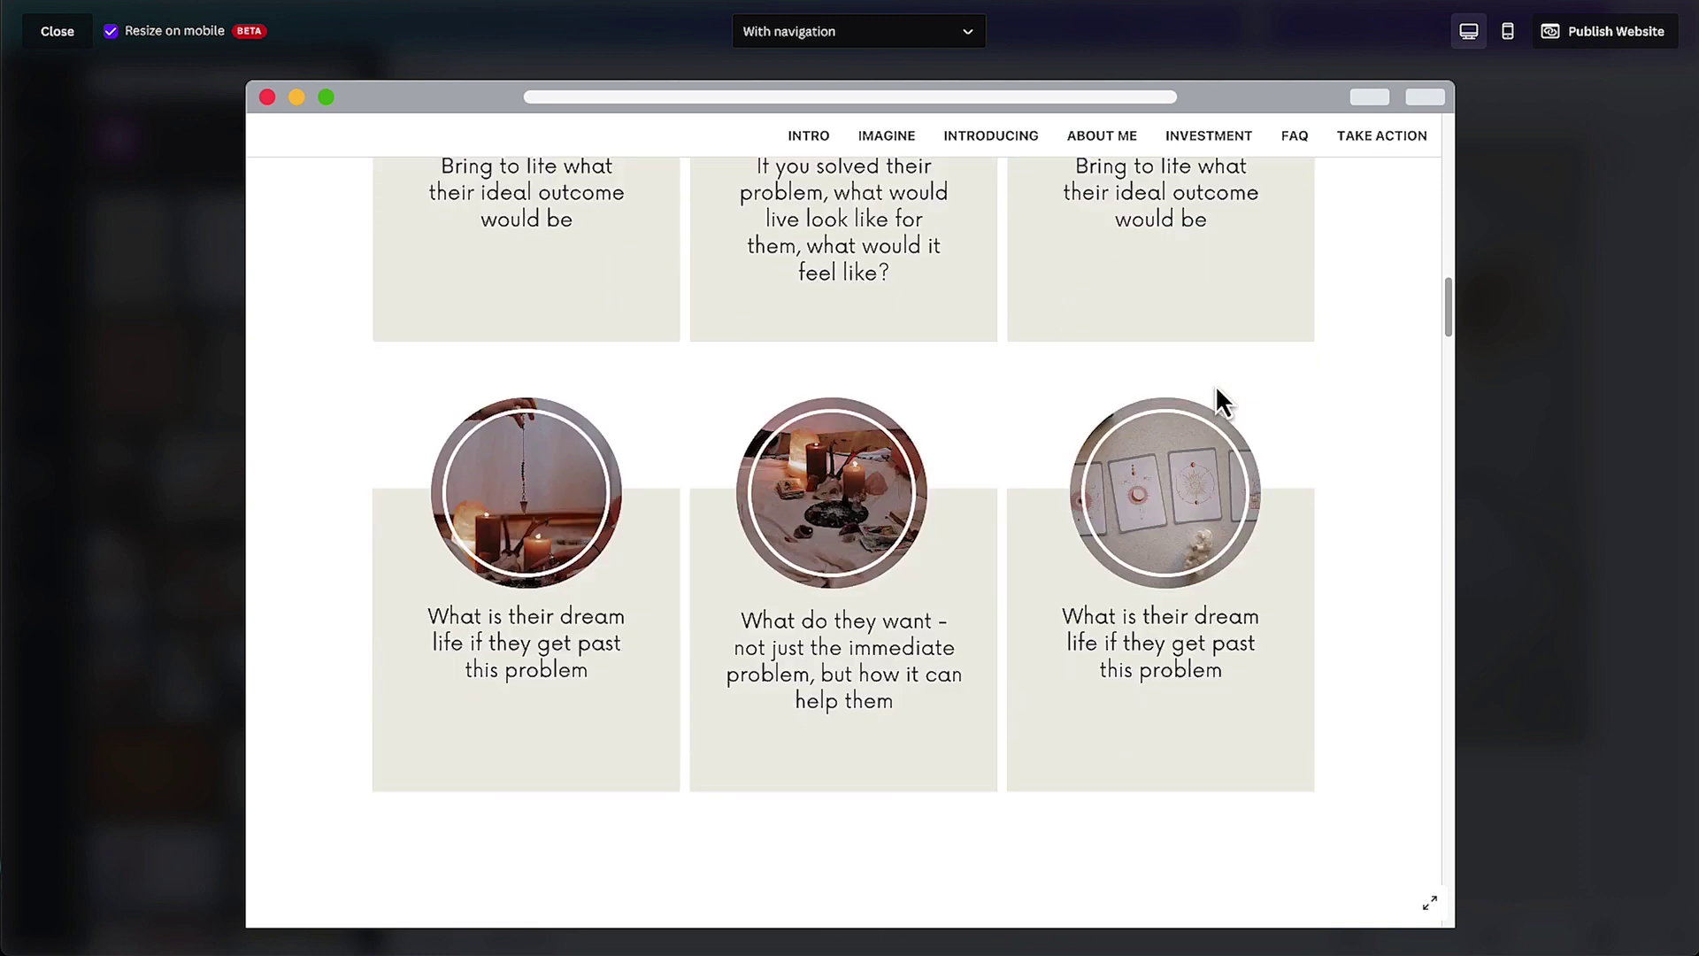
scroll(1209, 389, "down", 10)
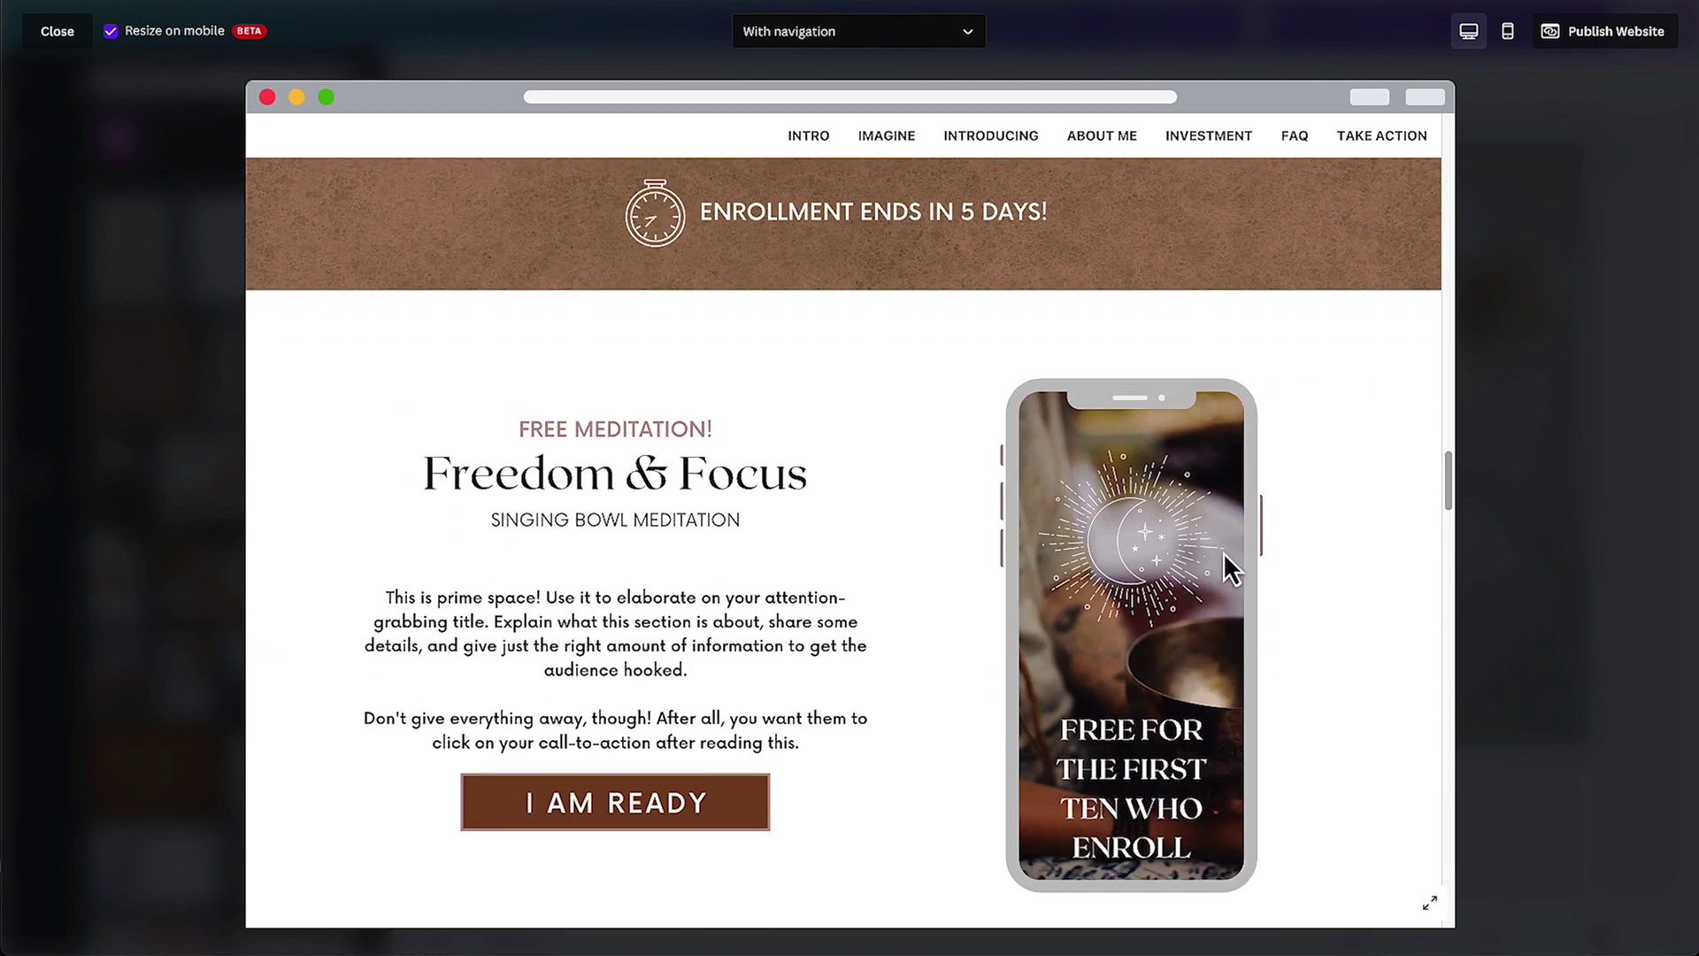
scroll(1256, 544, "down", 3)
scroll(1285, 543, "down", 10)
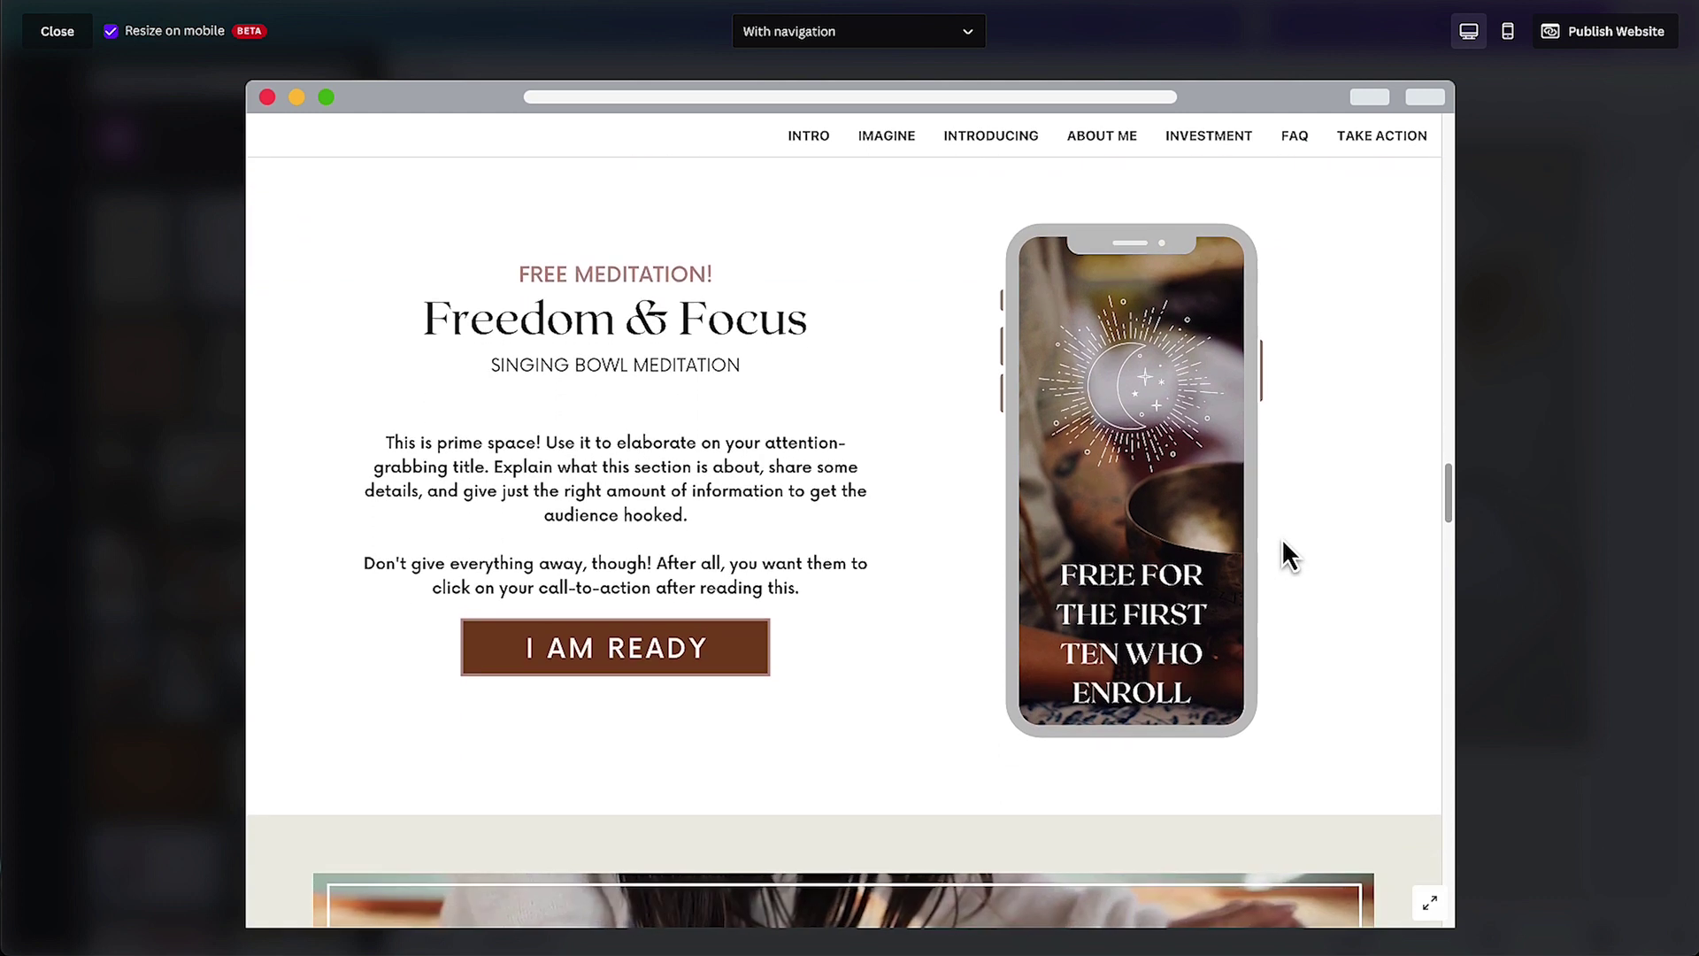
scroll(1281, 542, "down", 20)
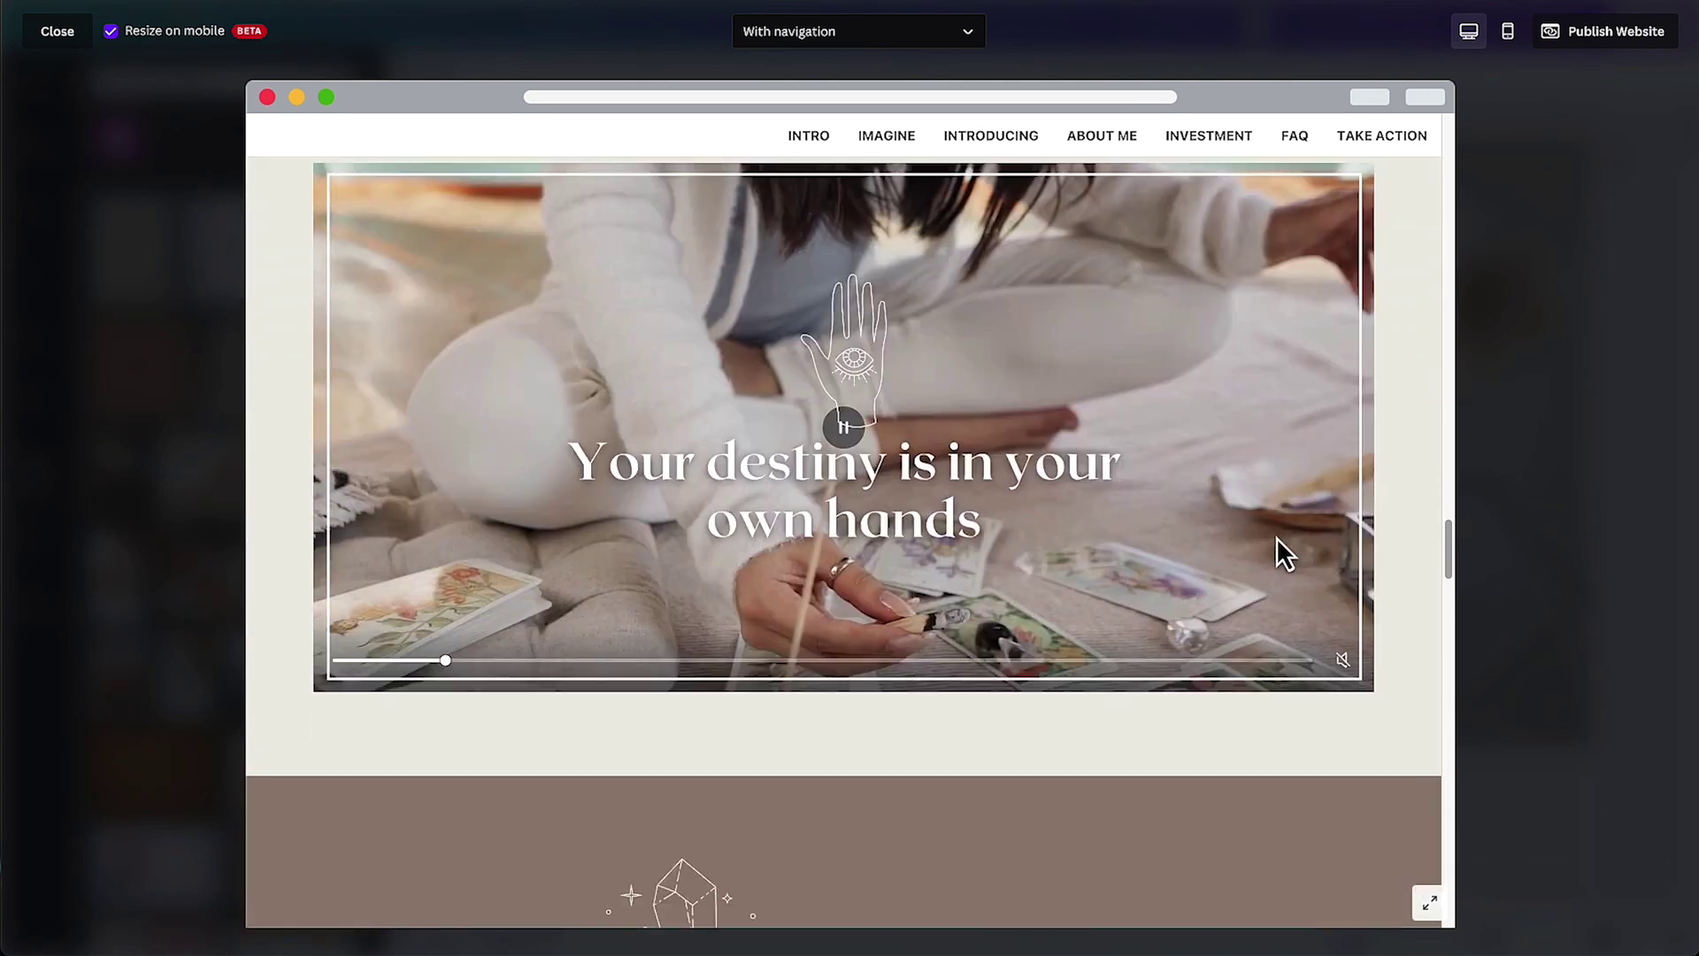
scroll(1274, 539, "down", 20)
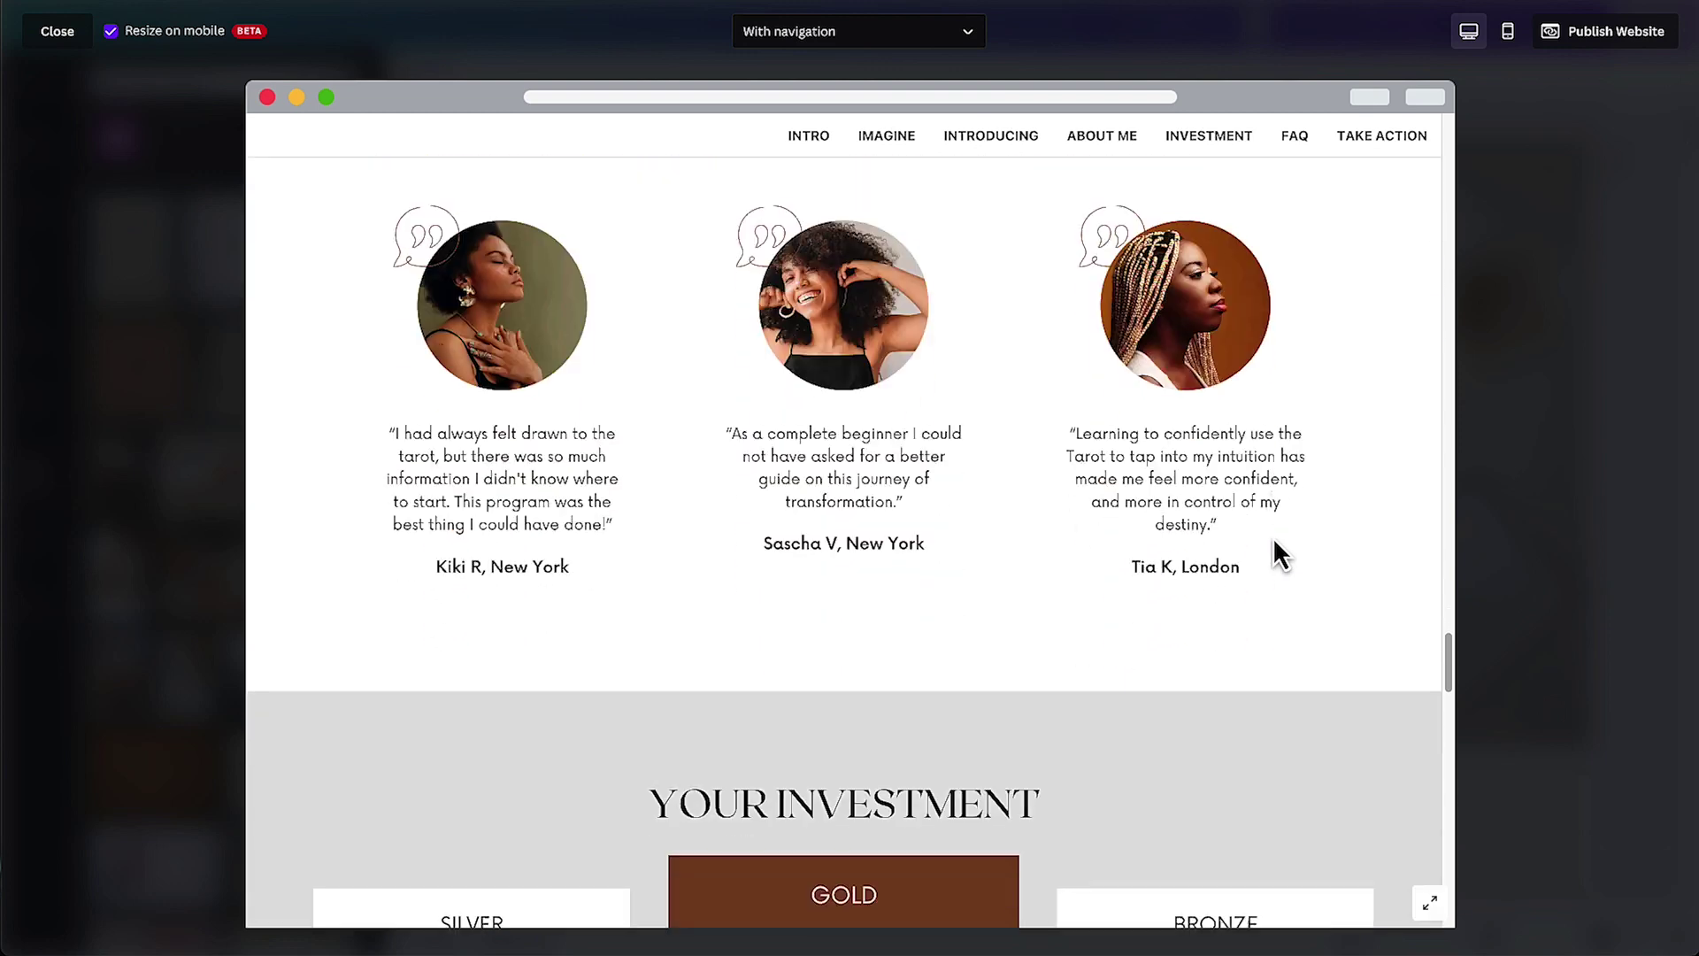
scroll(1271, 539, "down", 20)
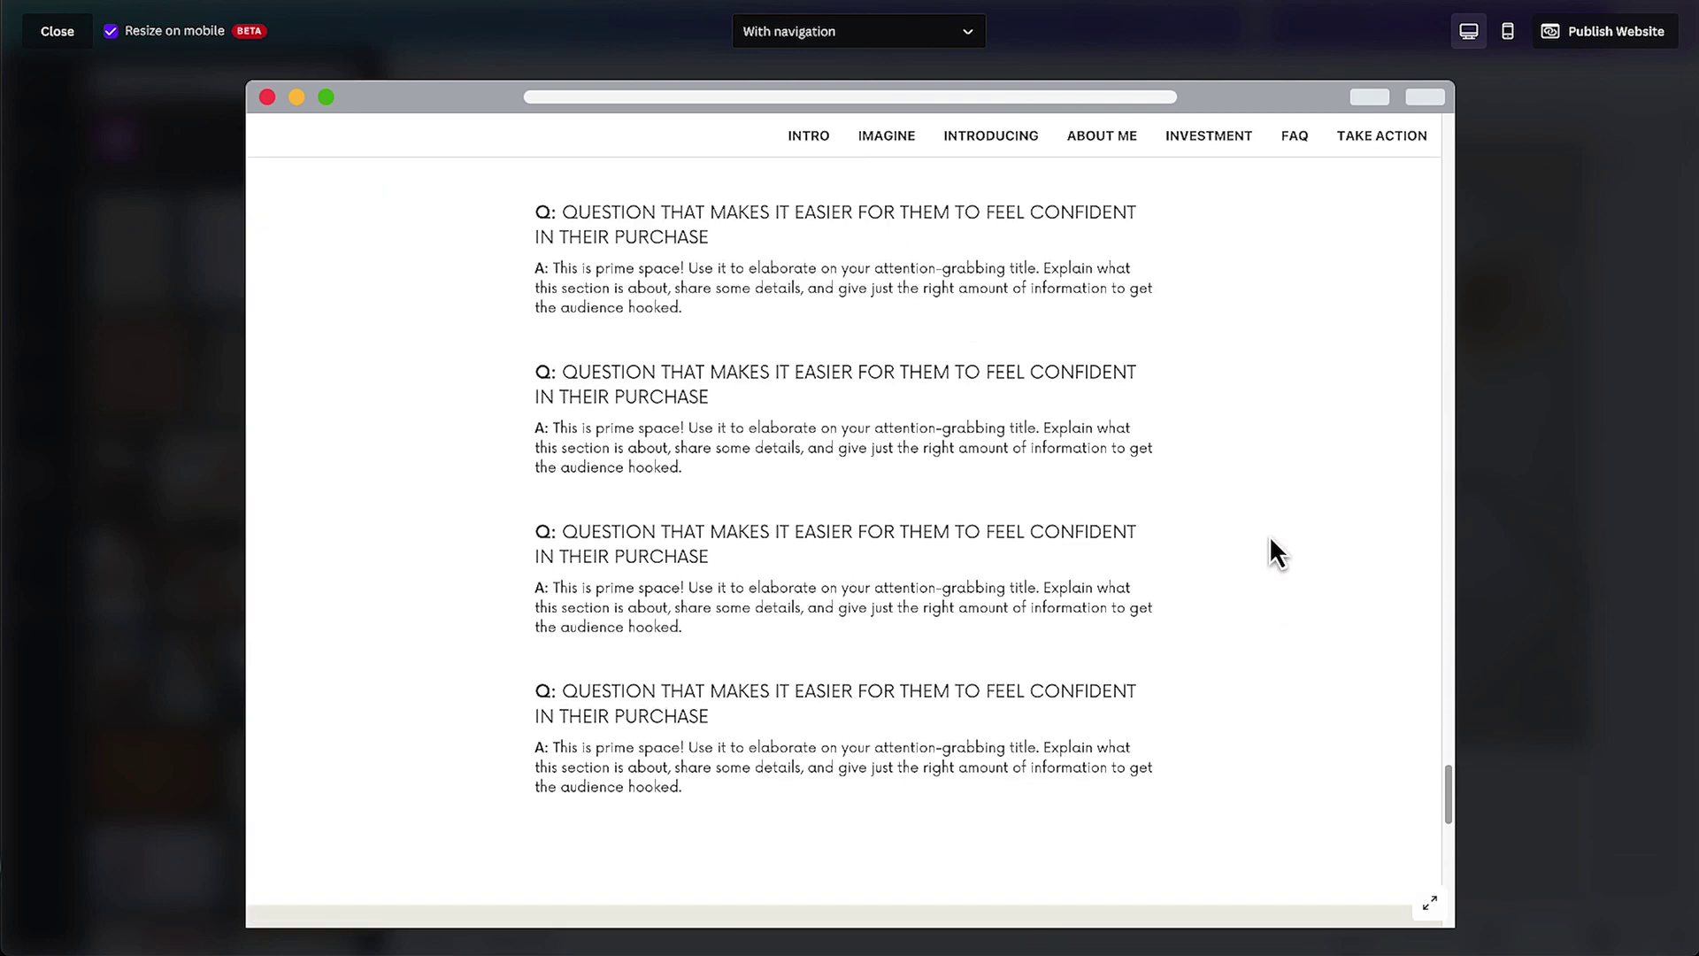
scroll(1267, 569, "up", 5)
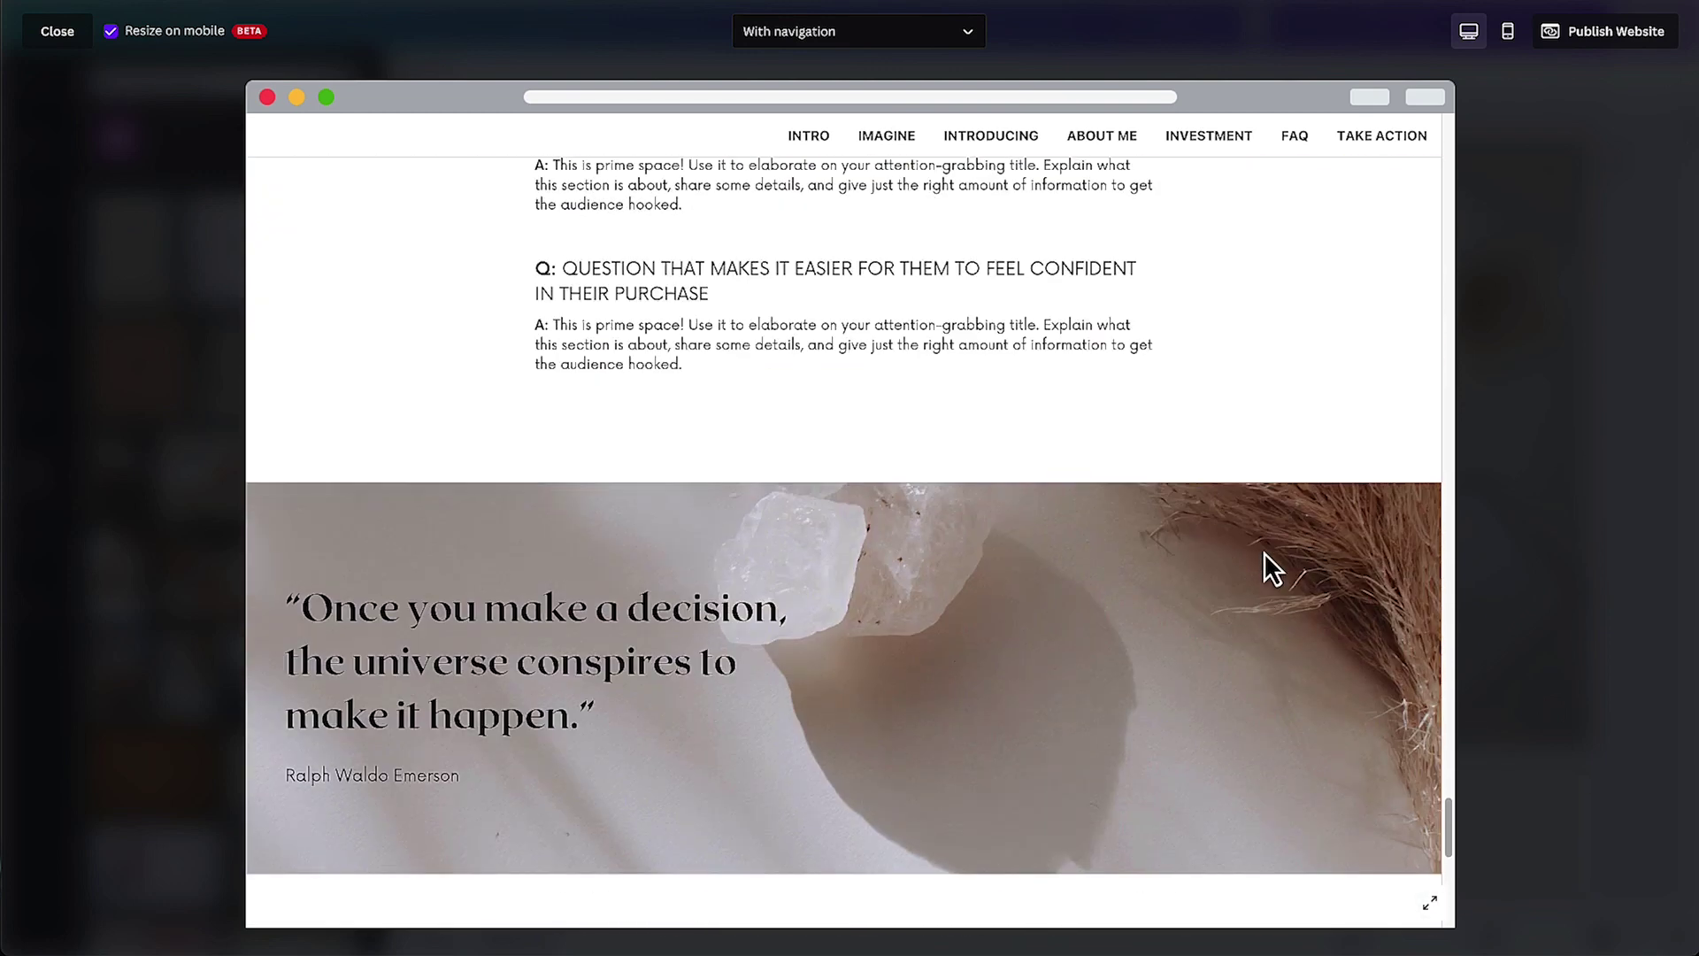
scroll(1265, 570, "down", 4)
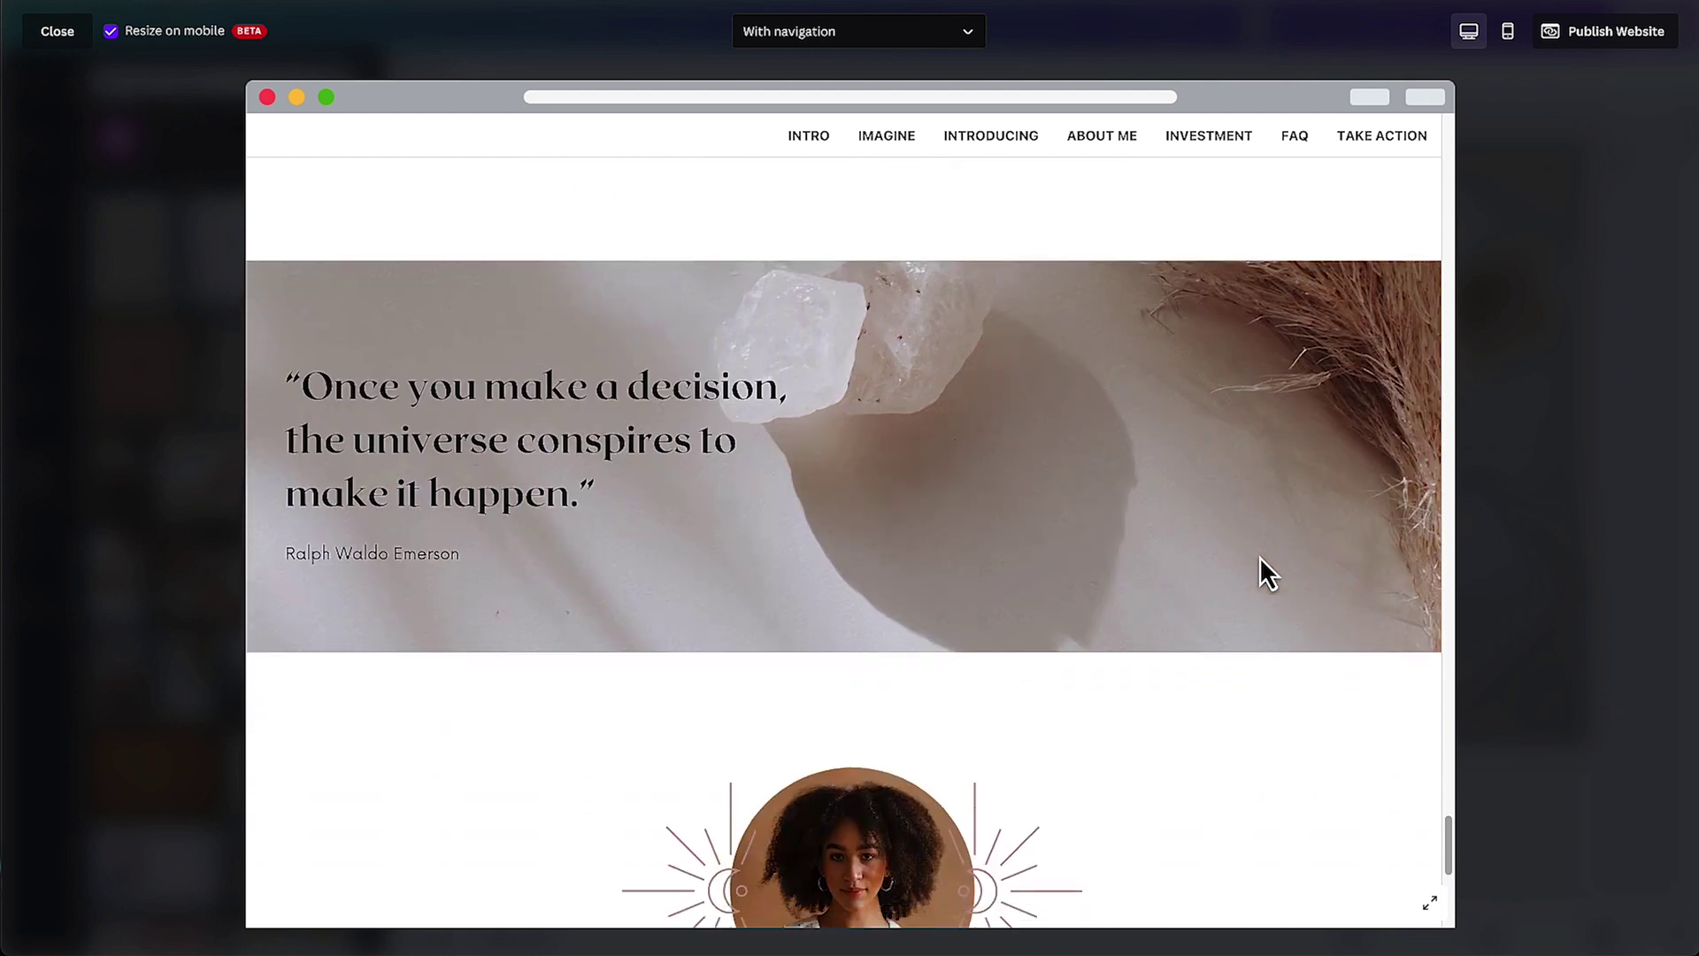
scroll(1261, 562, "down", 5)
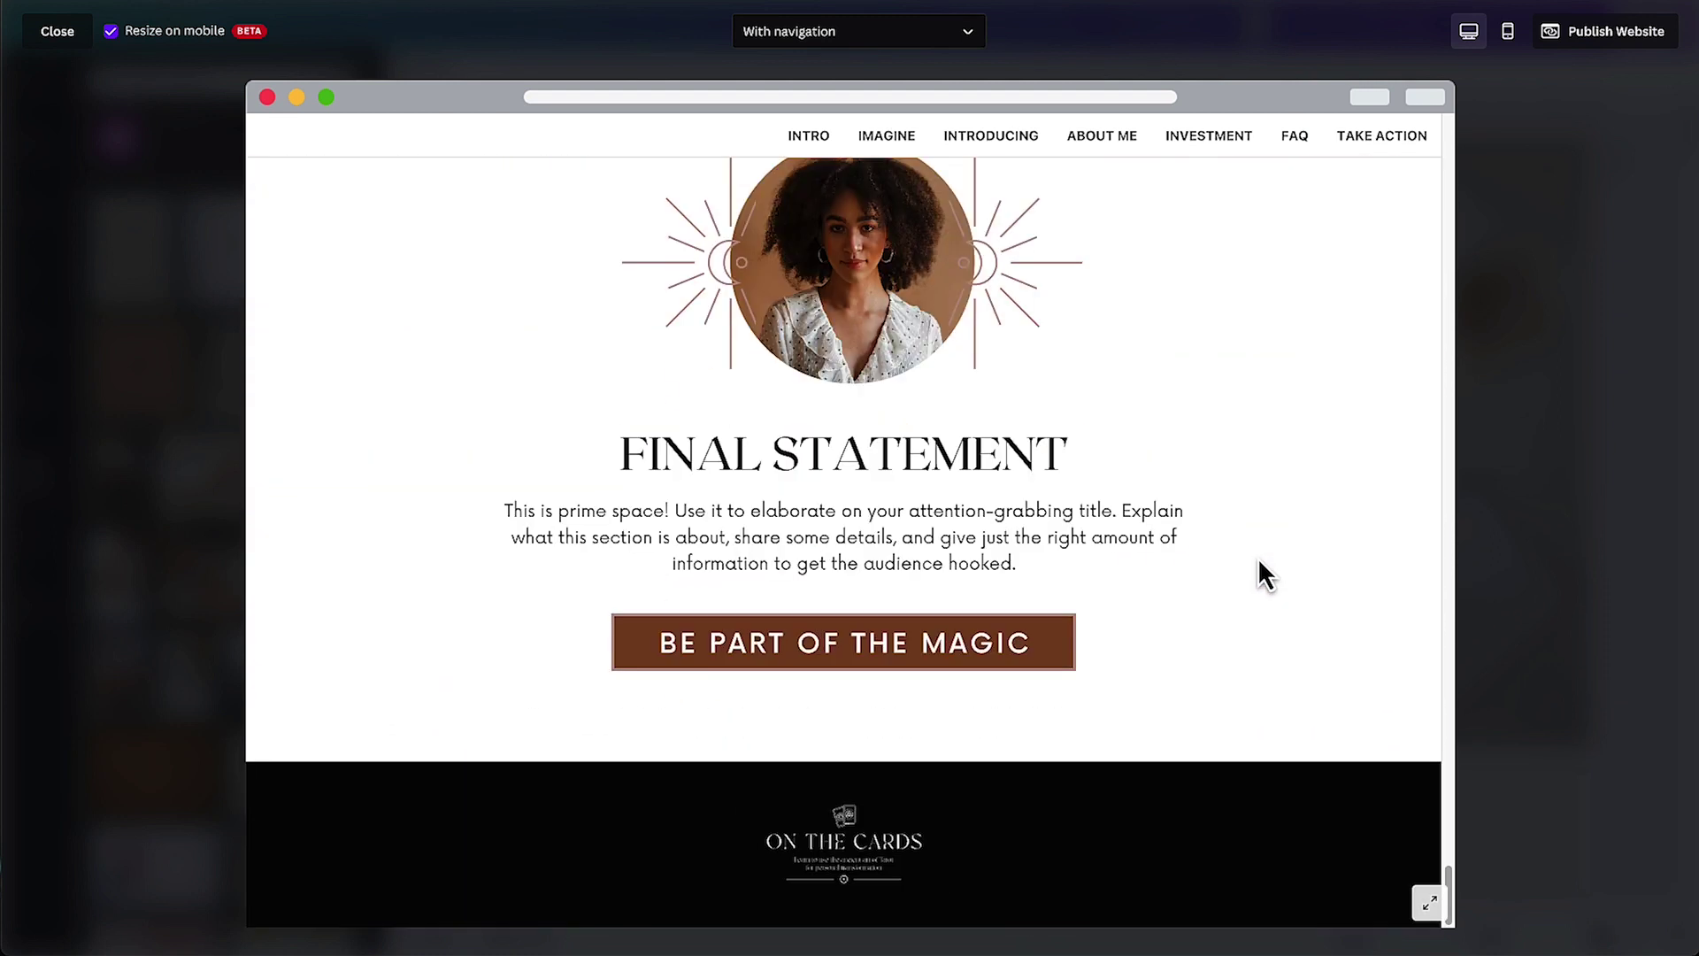
Switch the preview to the mobile layout and review the site from the first section down to the "Your destiny is in your own hands" video
left_click(1508, 34)
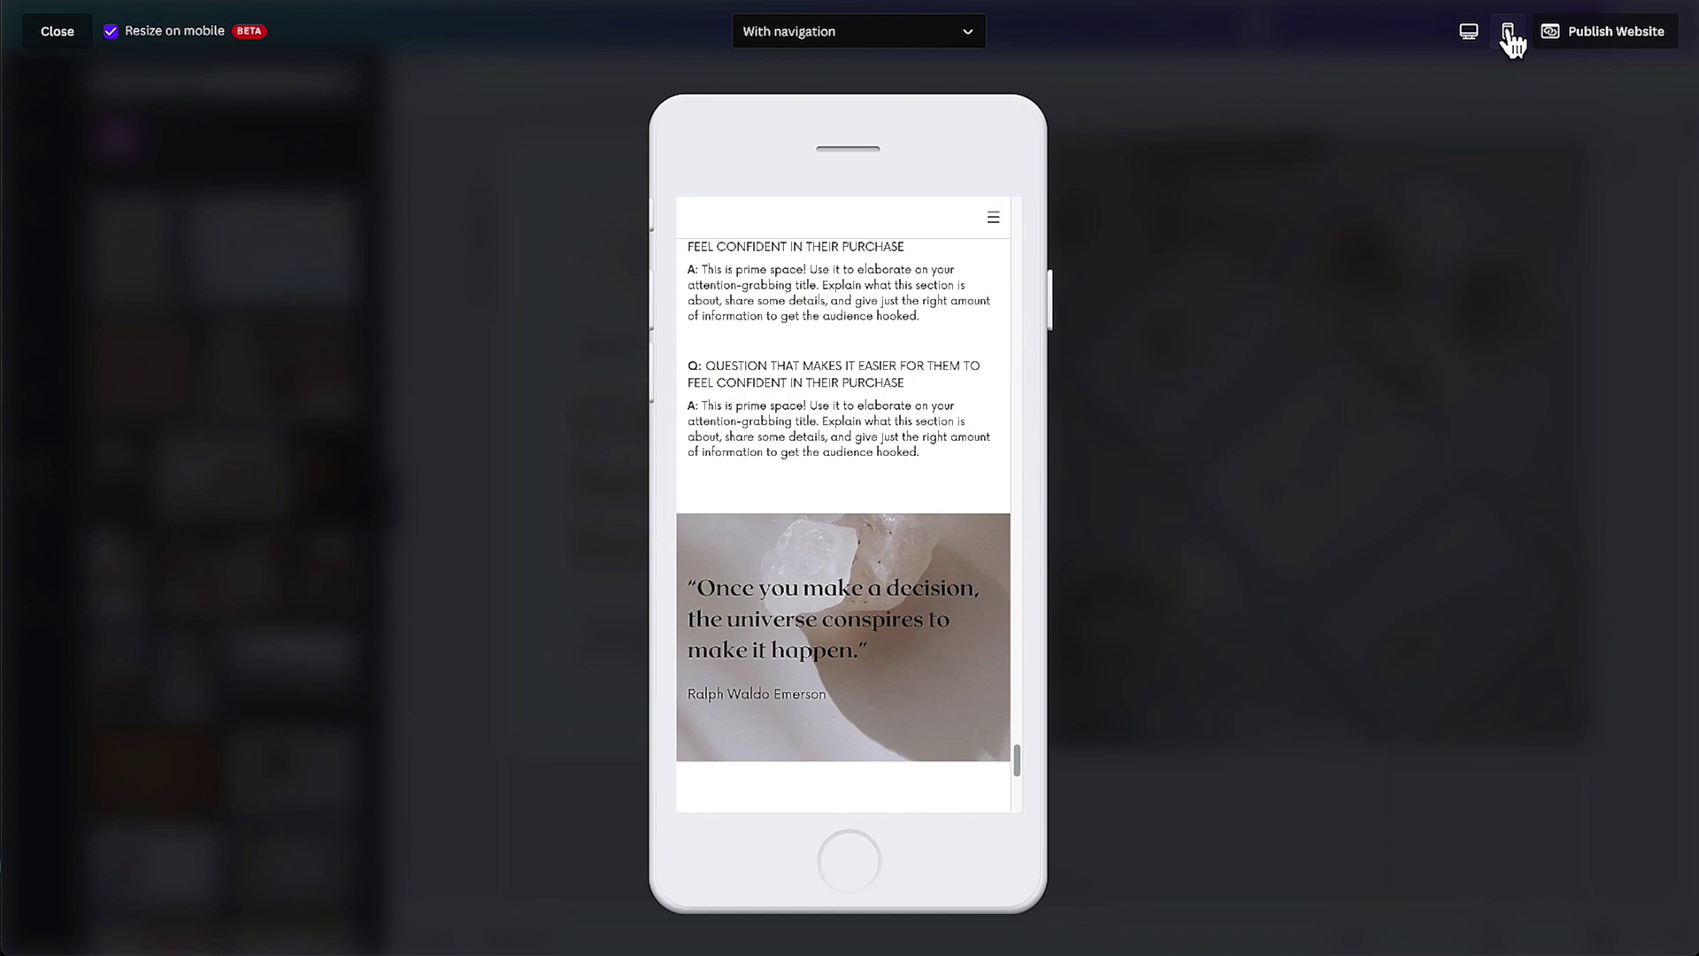
scroll(889, 553, "up", 1)
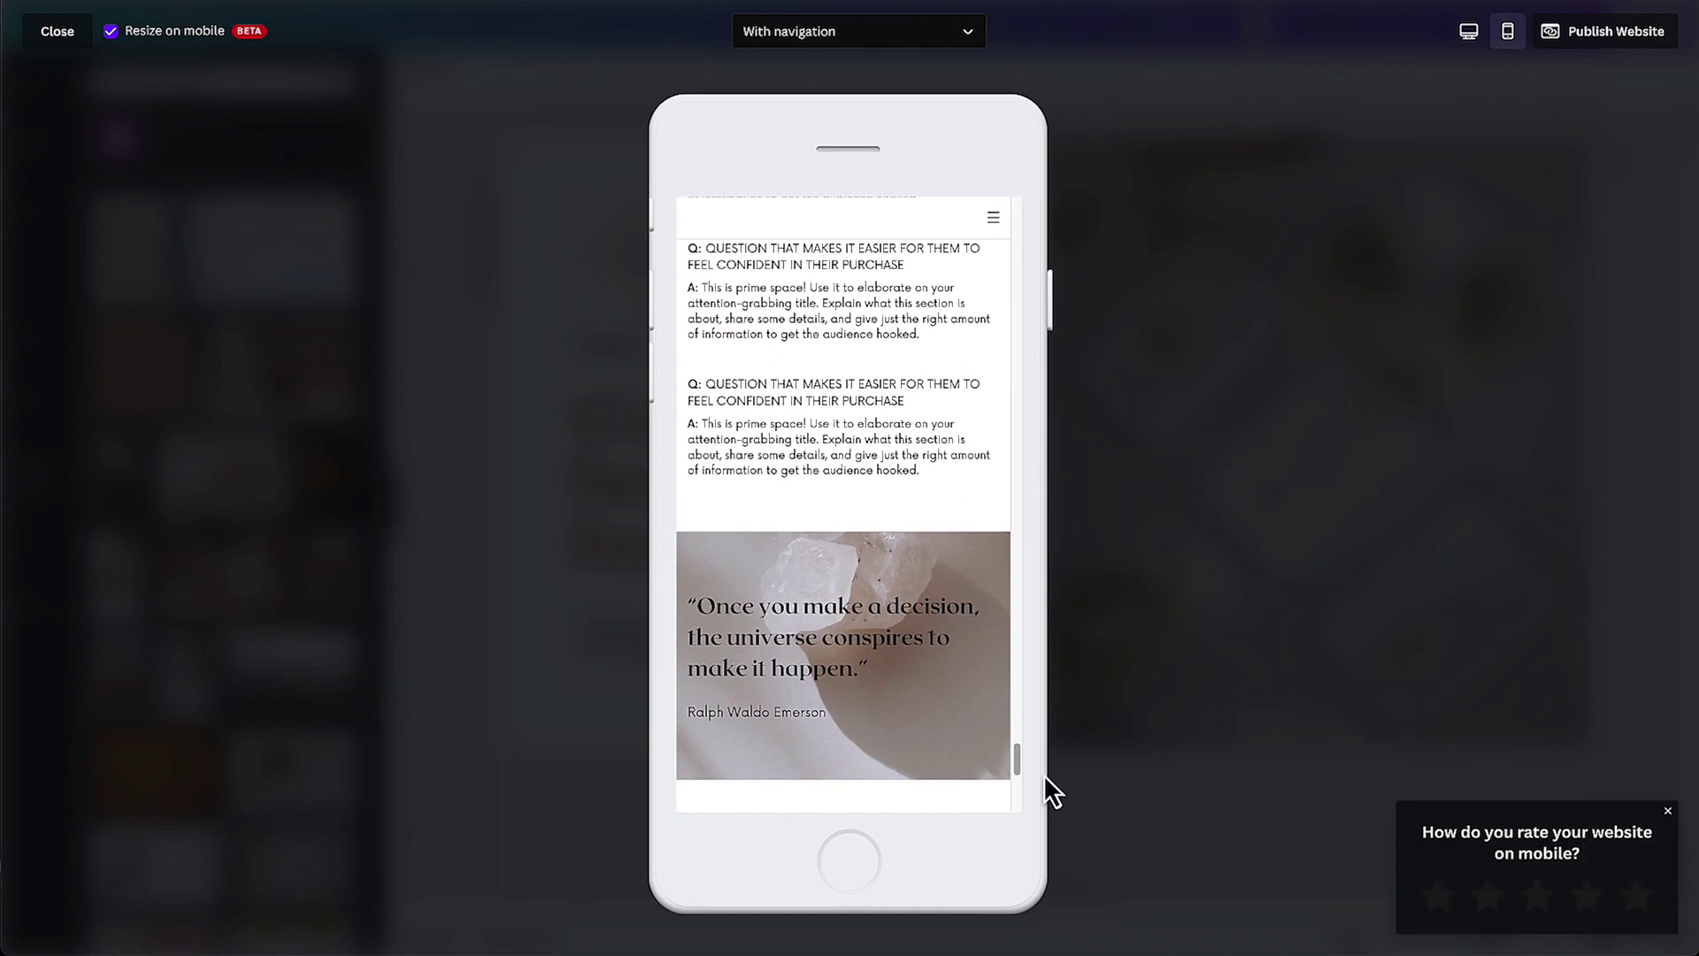
left_click_drag(1017, 758, 1054, 177)
scroll(958, 407, "down", 1)
scroll(958, 412, "down", 10)
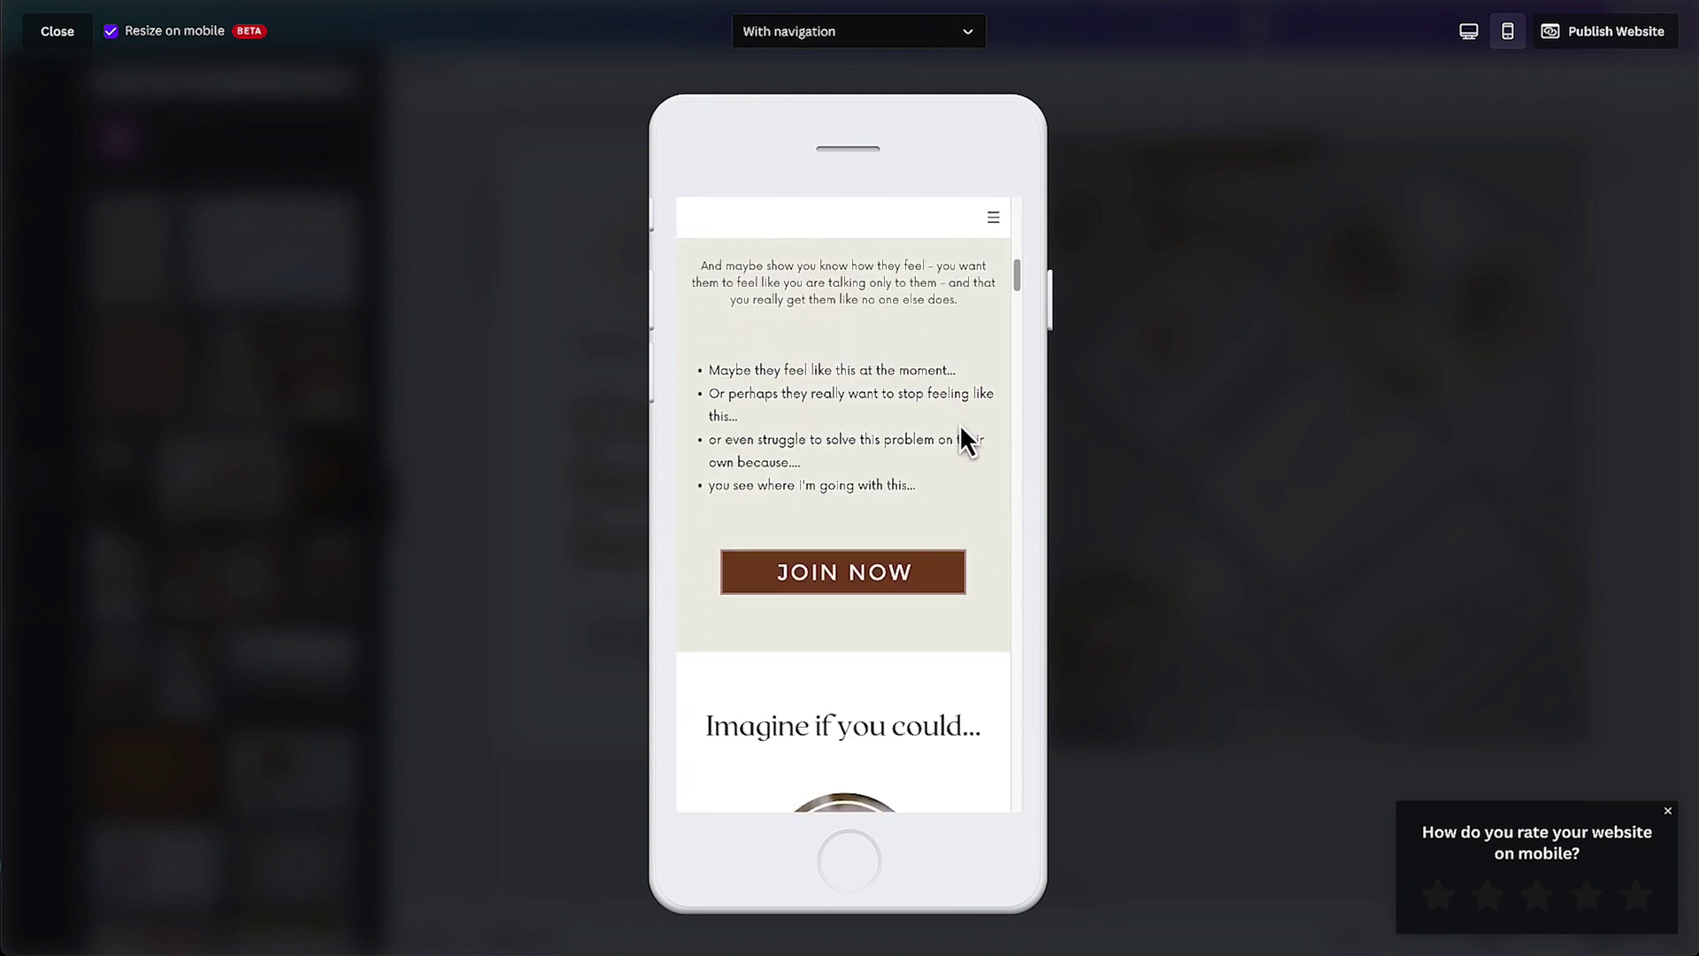
scroll(970, 431, "down", 12)
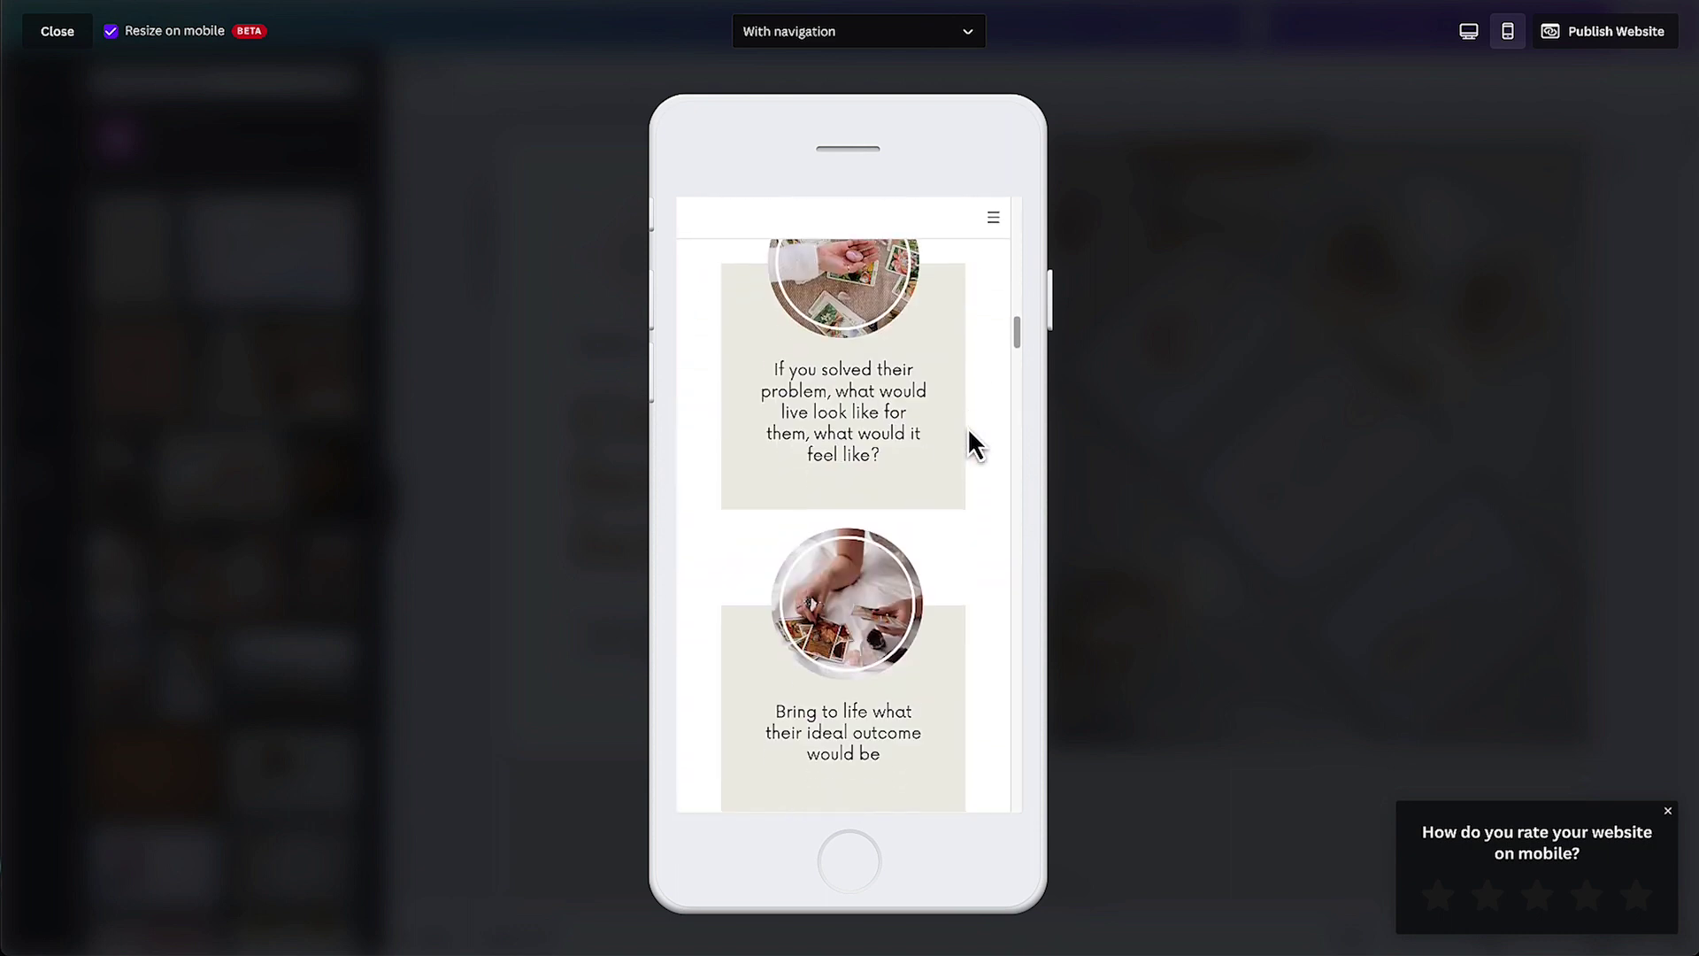
scroll(969, 431, "down", 10)
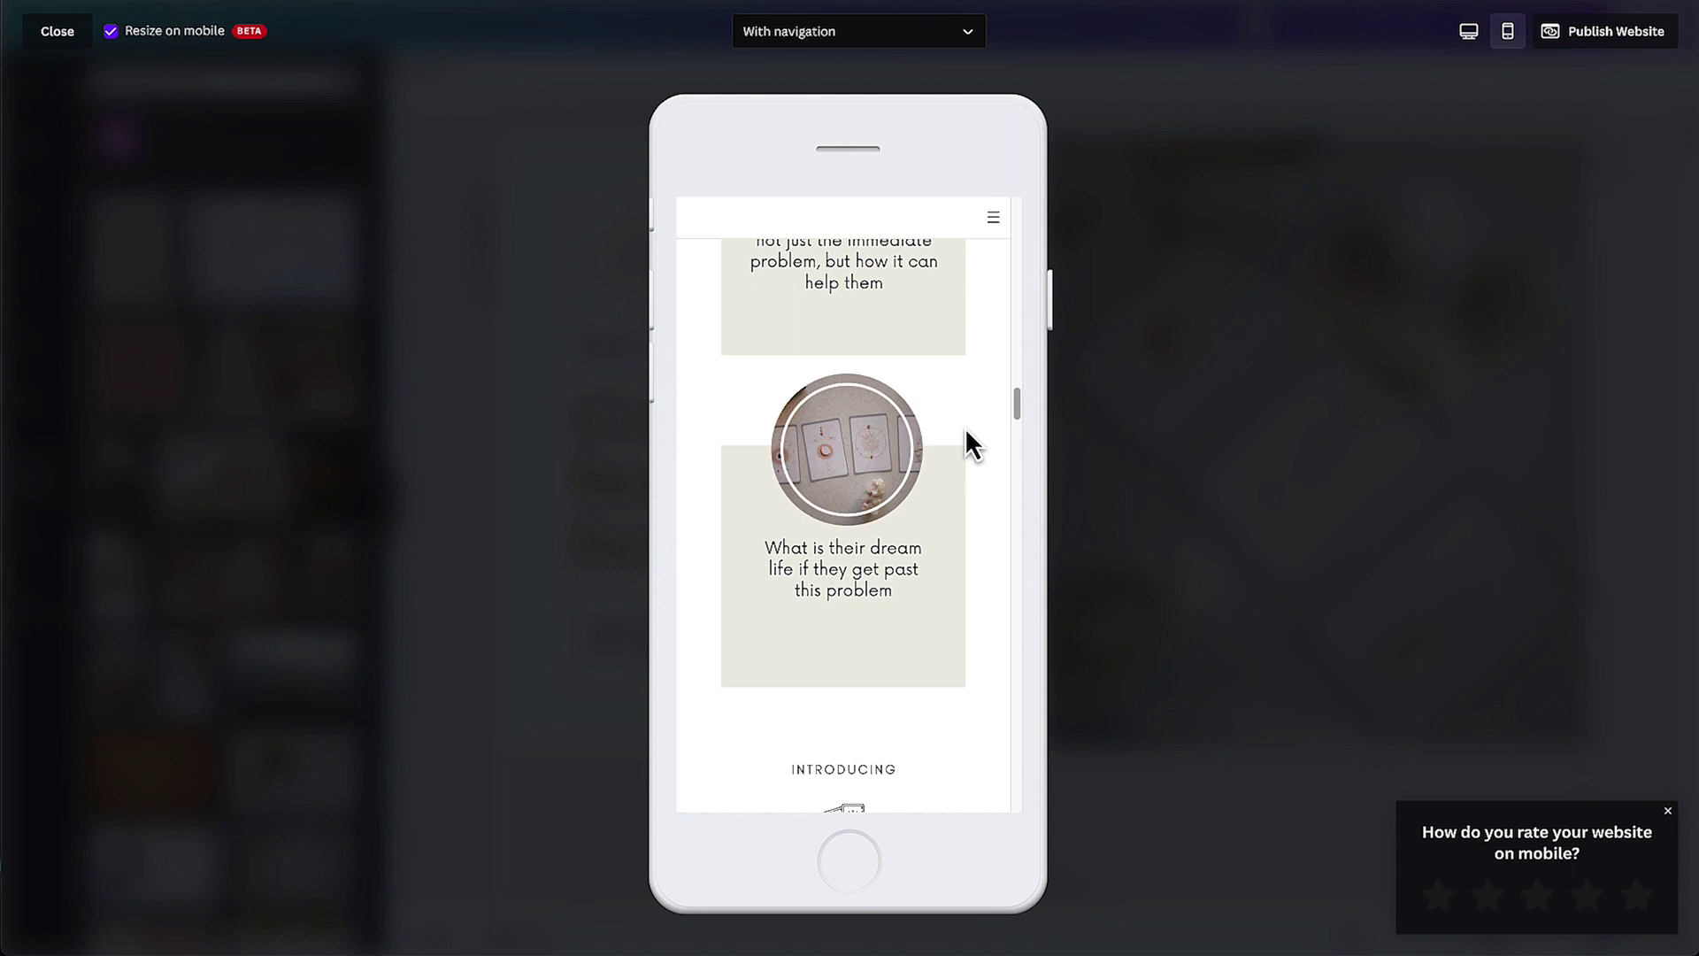
scroll(964, 431, "down", 10)
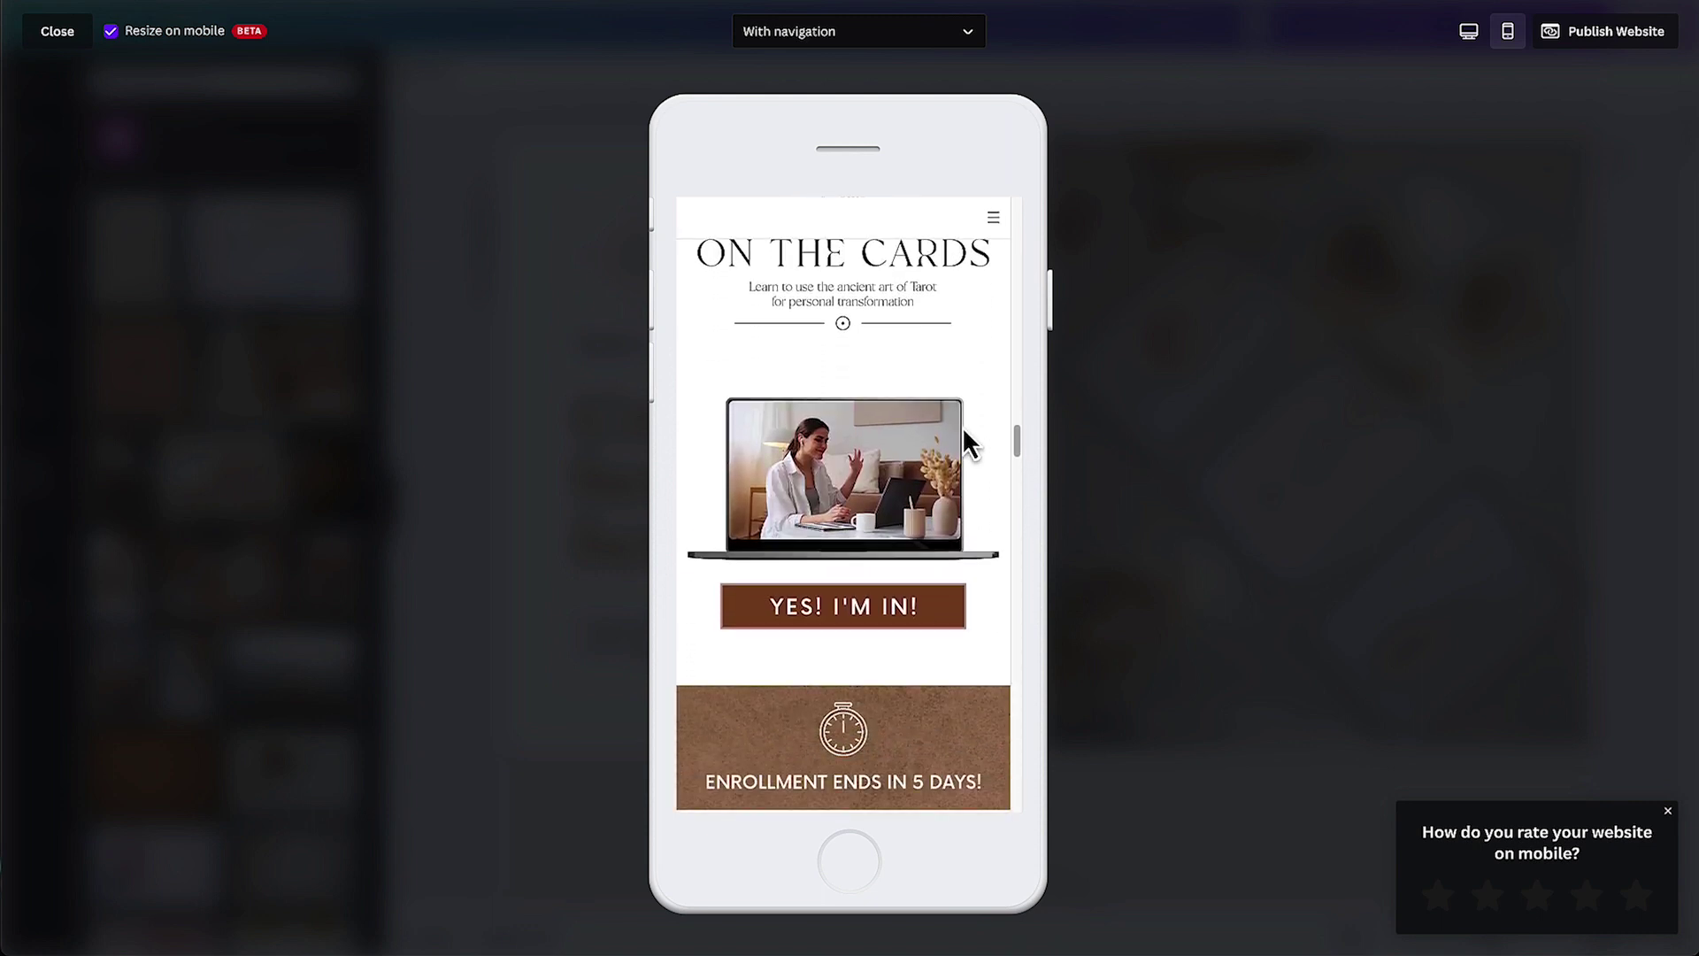
scroll(964, 430, "down", 5)
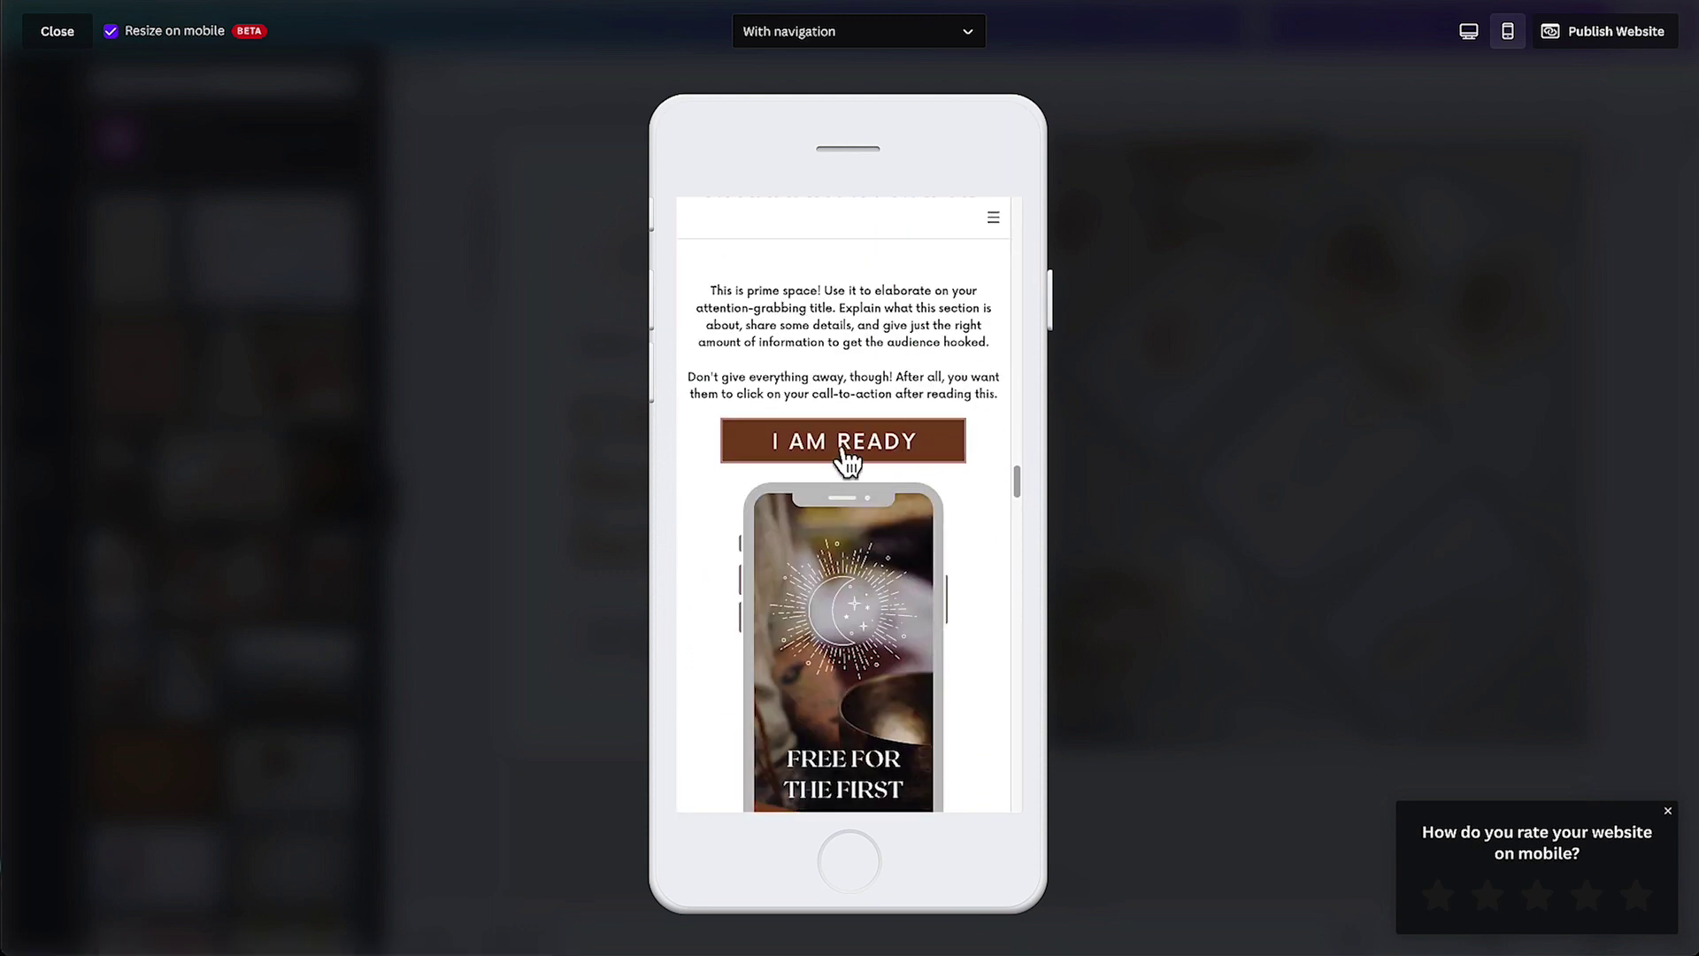
scroll(981, 438, "down", 8)
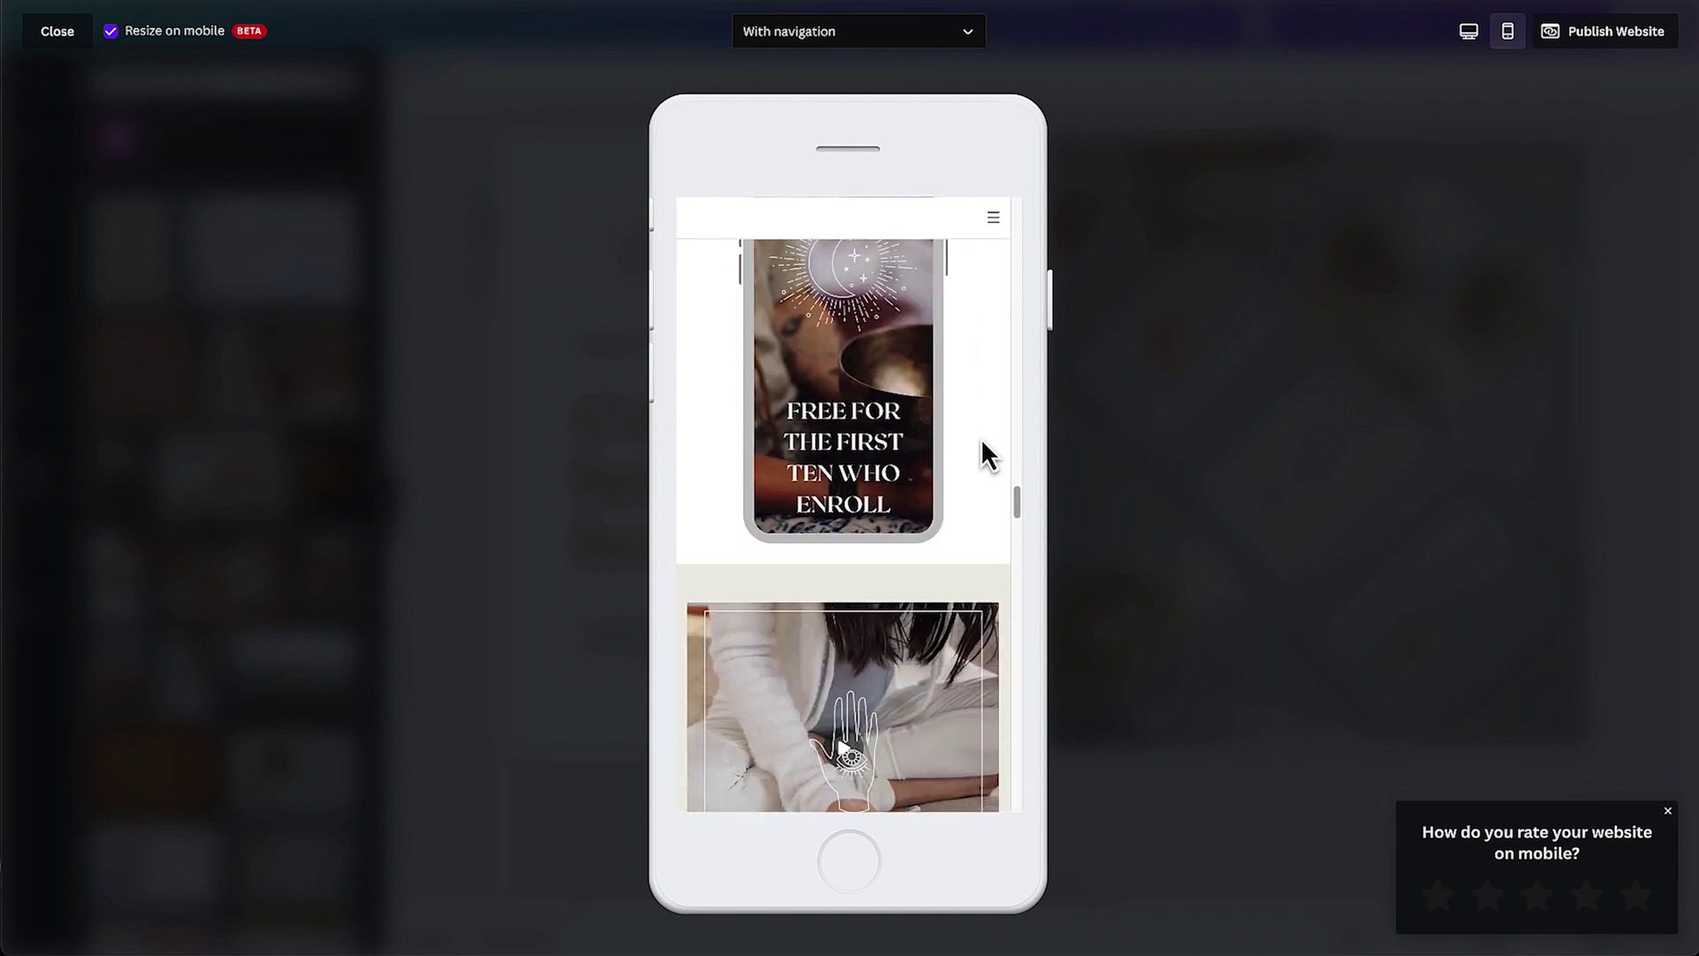
scroll(981, 438, "down", 10)
left_click(843, 376)
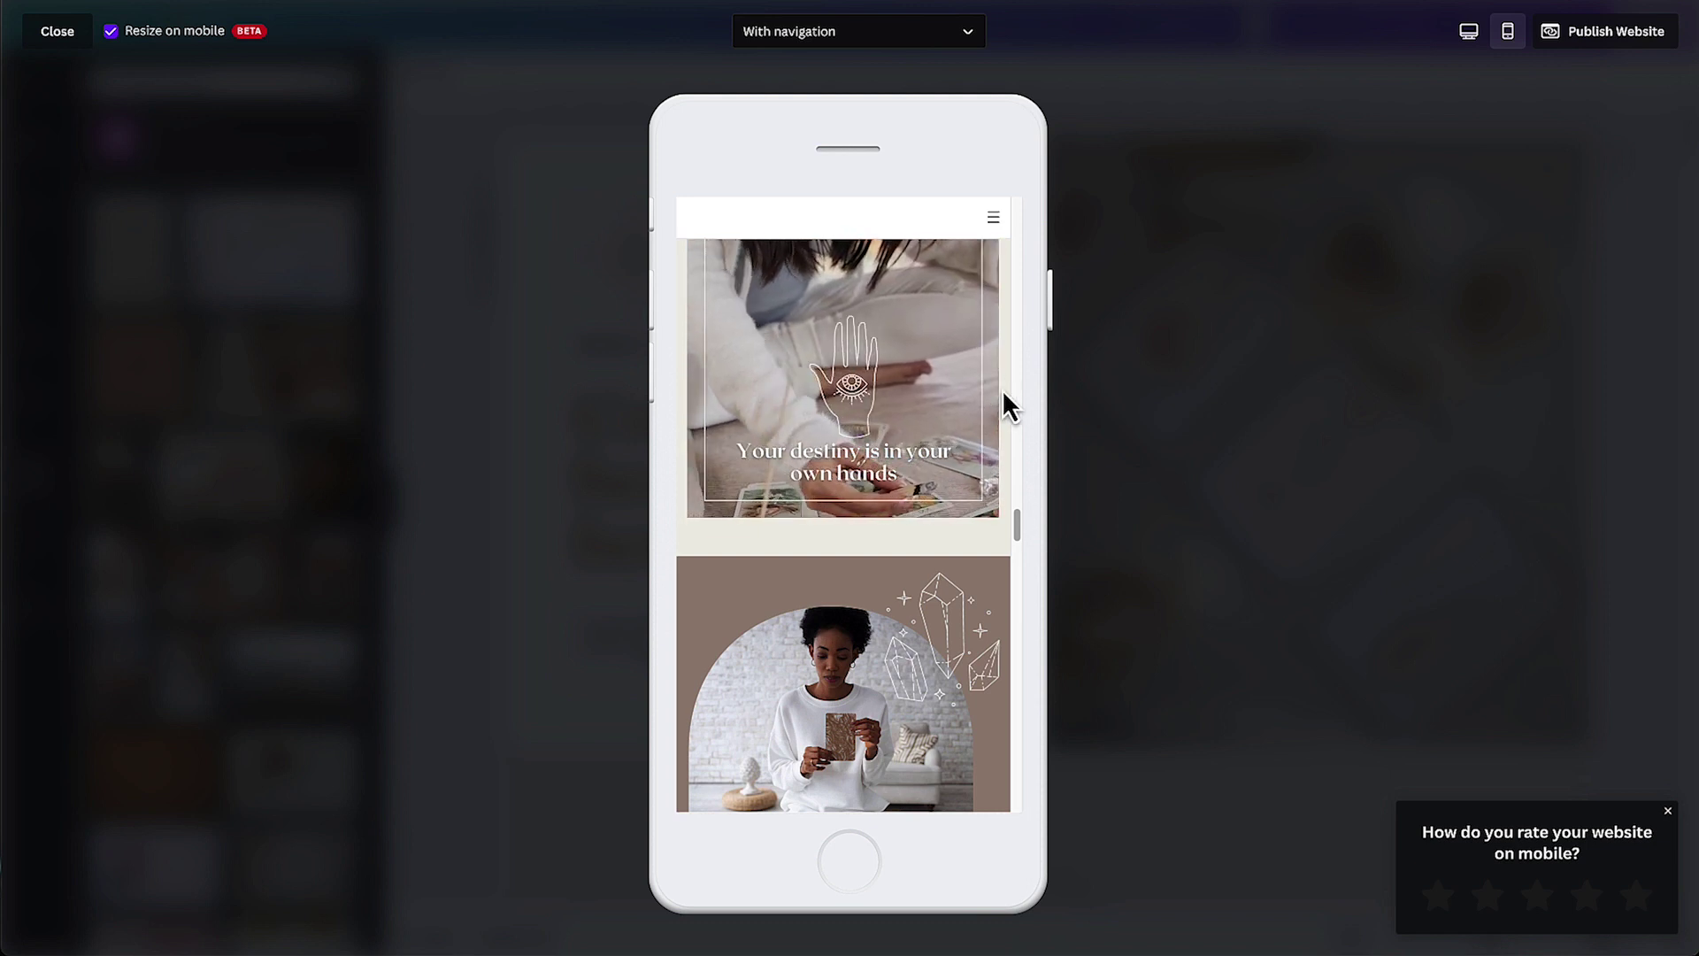
Review the rest of the mobile layout from the crystal-decorated portrait section down to the footer, return to the first section and exit the preview
scroll(988, 394, "down", 3)
scroll(985, 394, "down", 5)
scroll(984, 395, "down", 8)
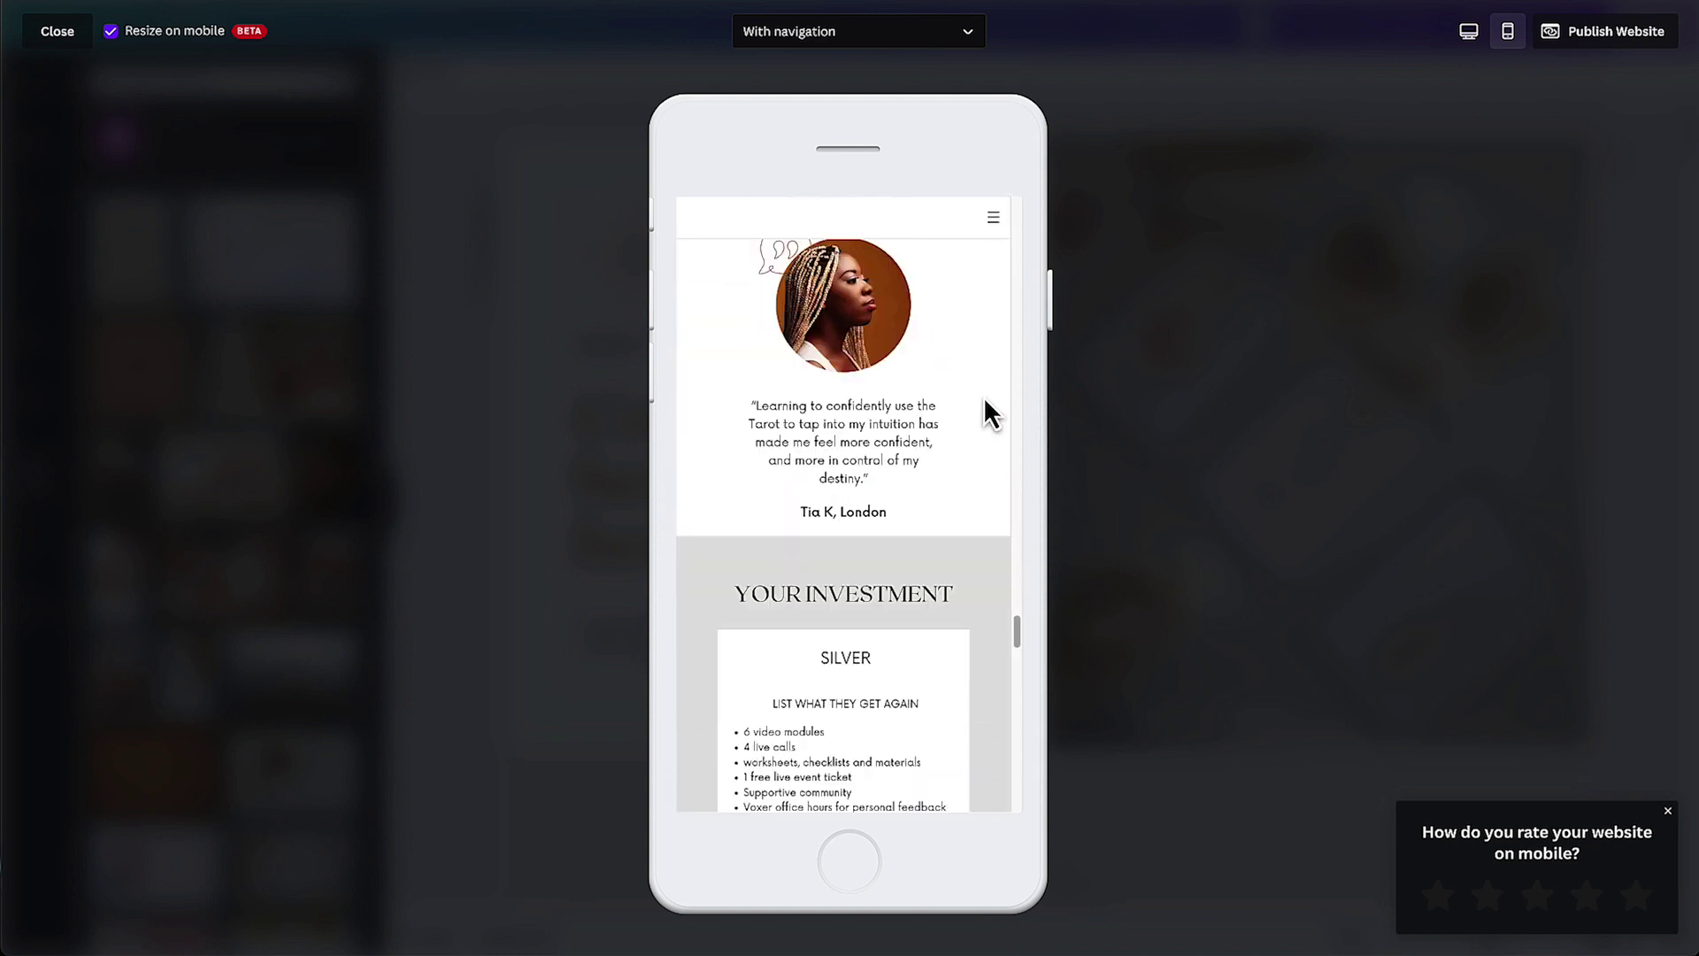
scroll(982, 395, "down", 10)
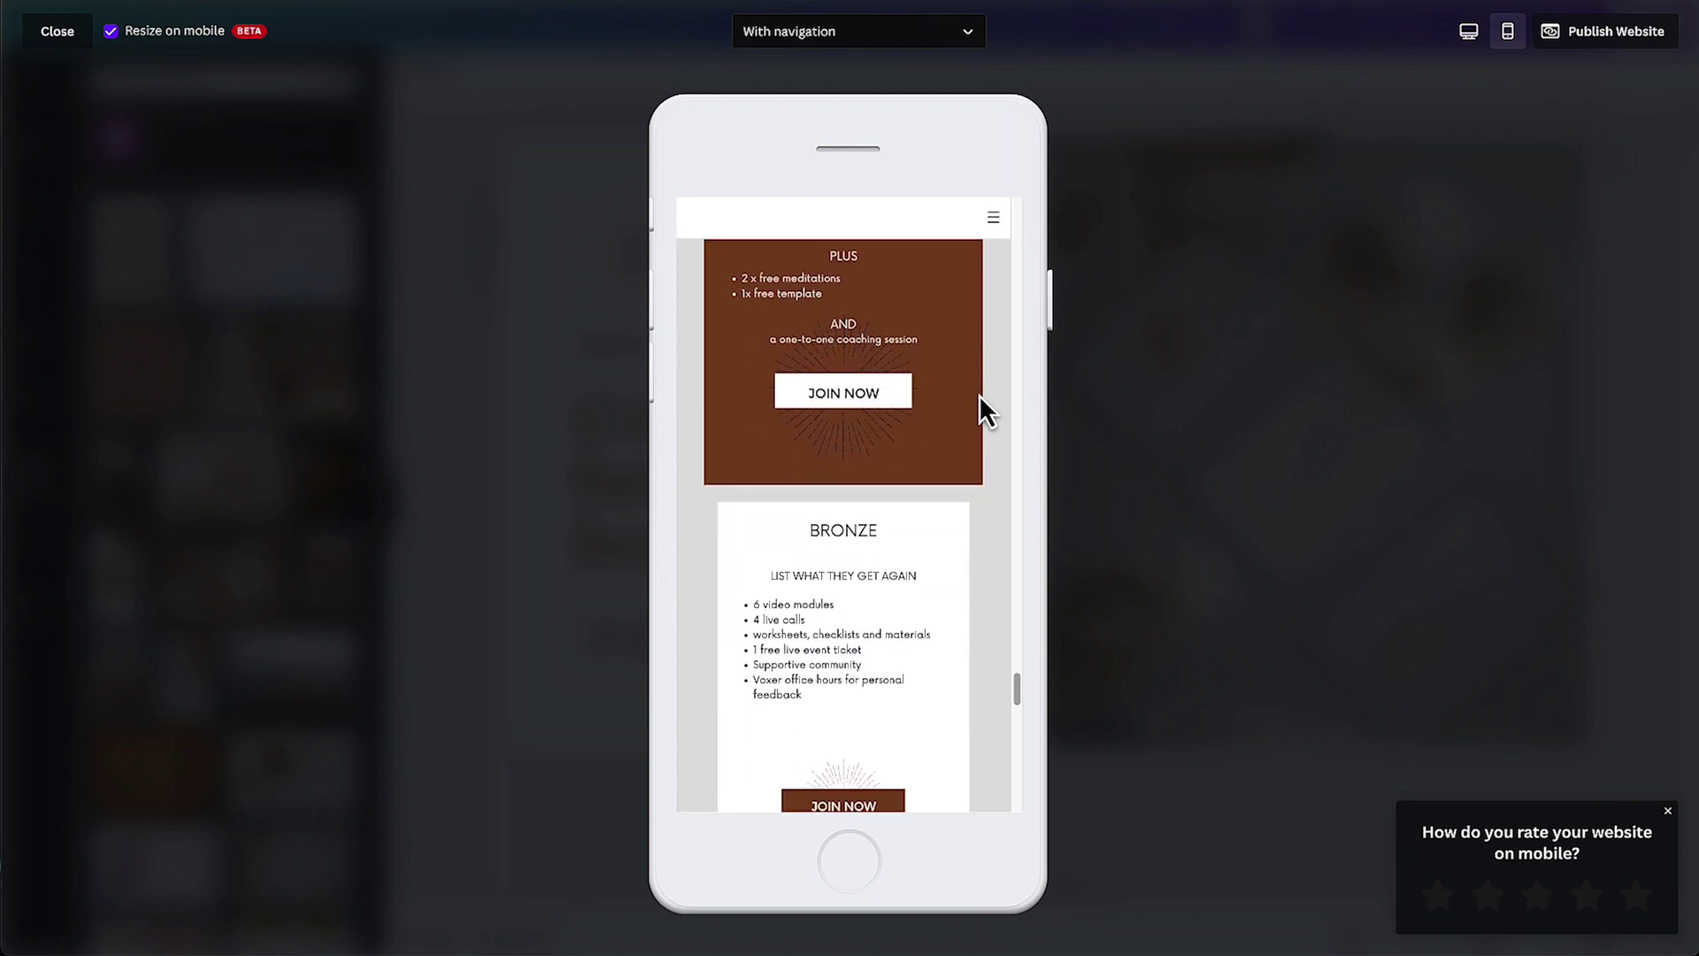
scroll(979, 395, "down", 10)
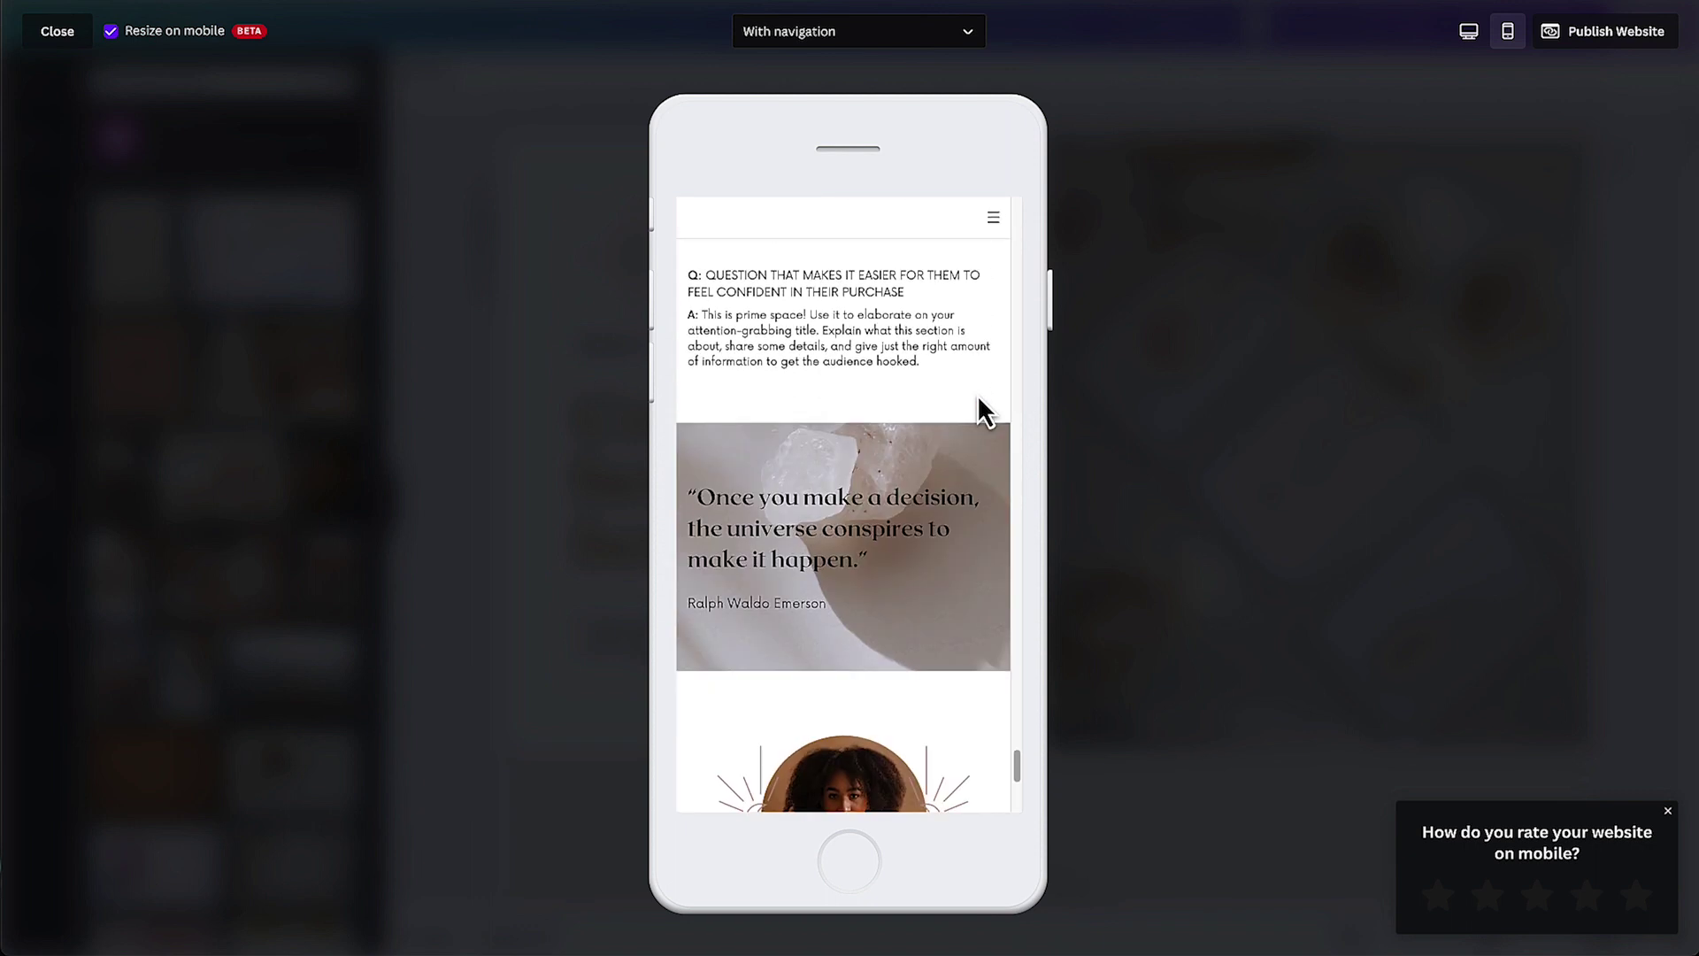
scroll(977, 394, "down", 3)
scroll(977, 394, "down", 3)
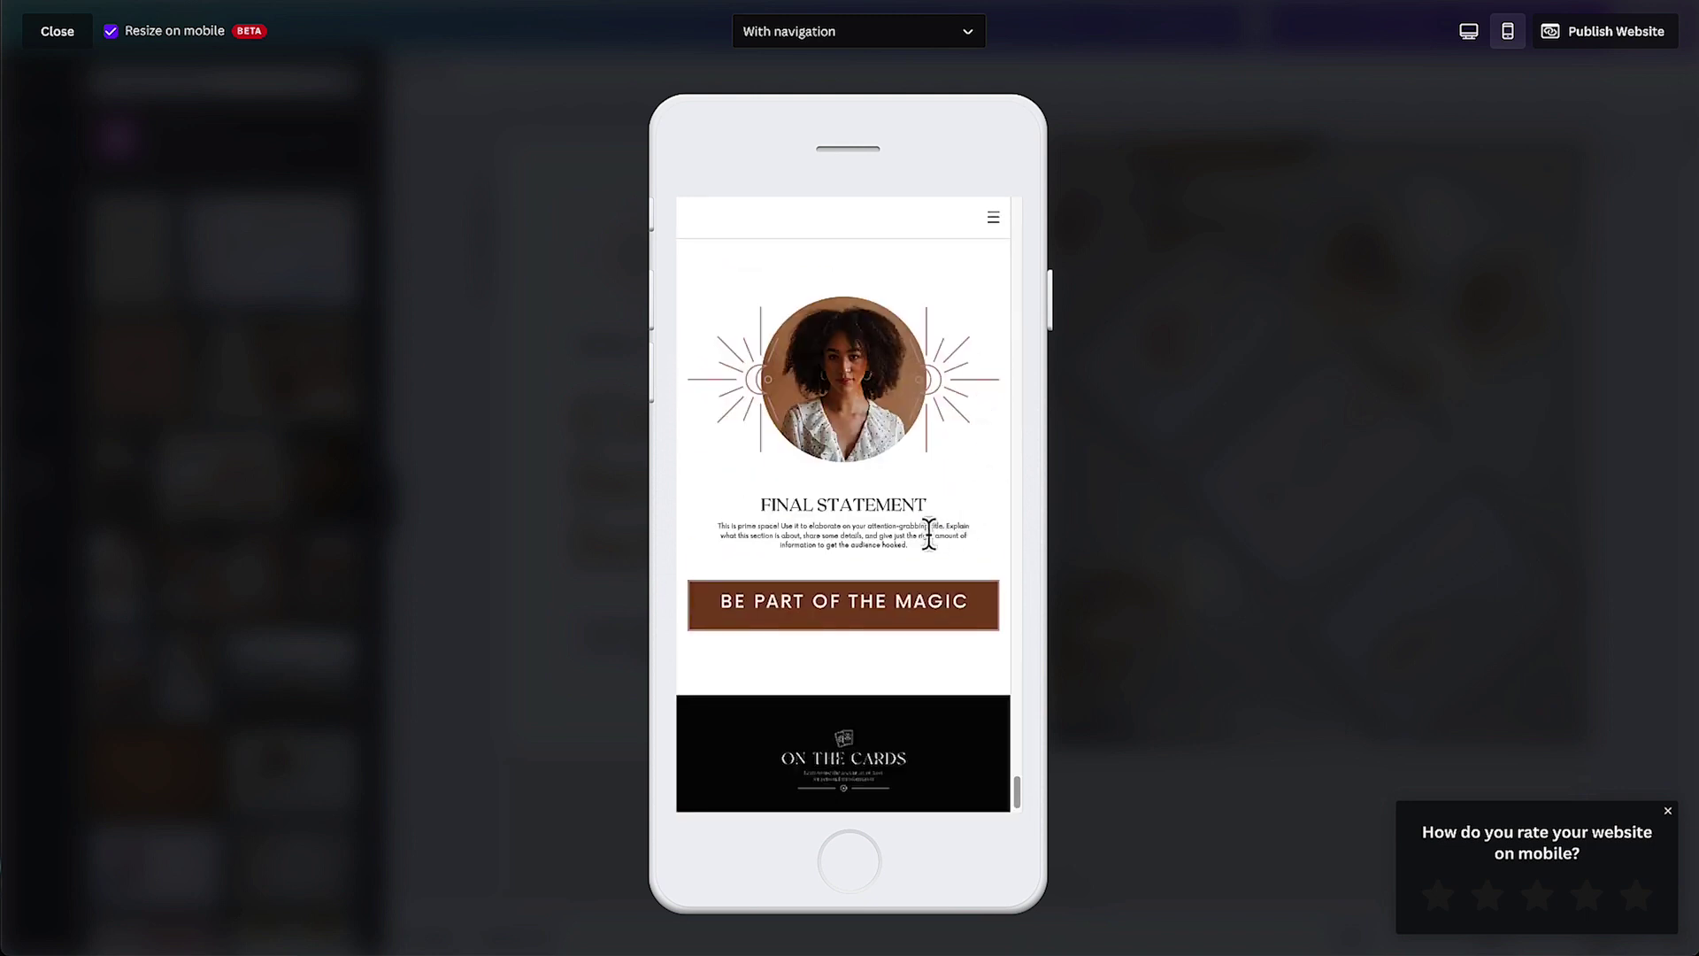
scroll(930, 536, "up", 20)
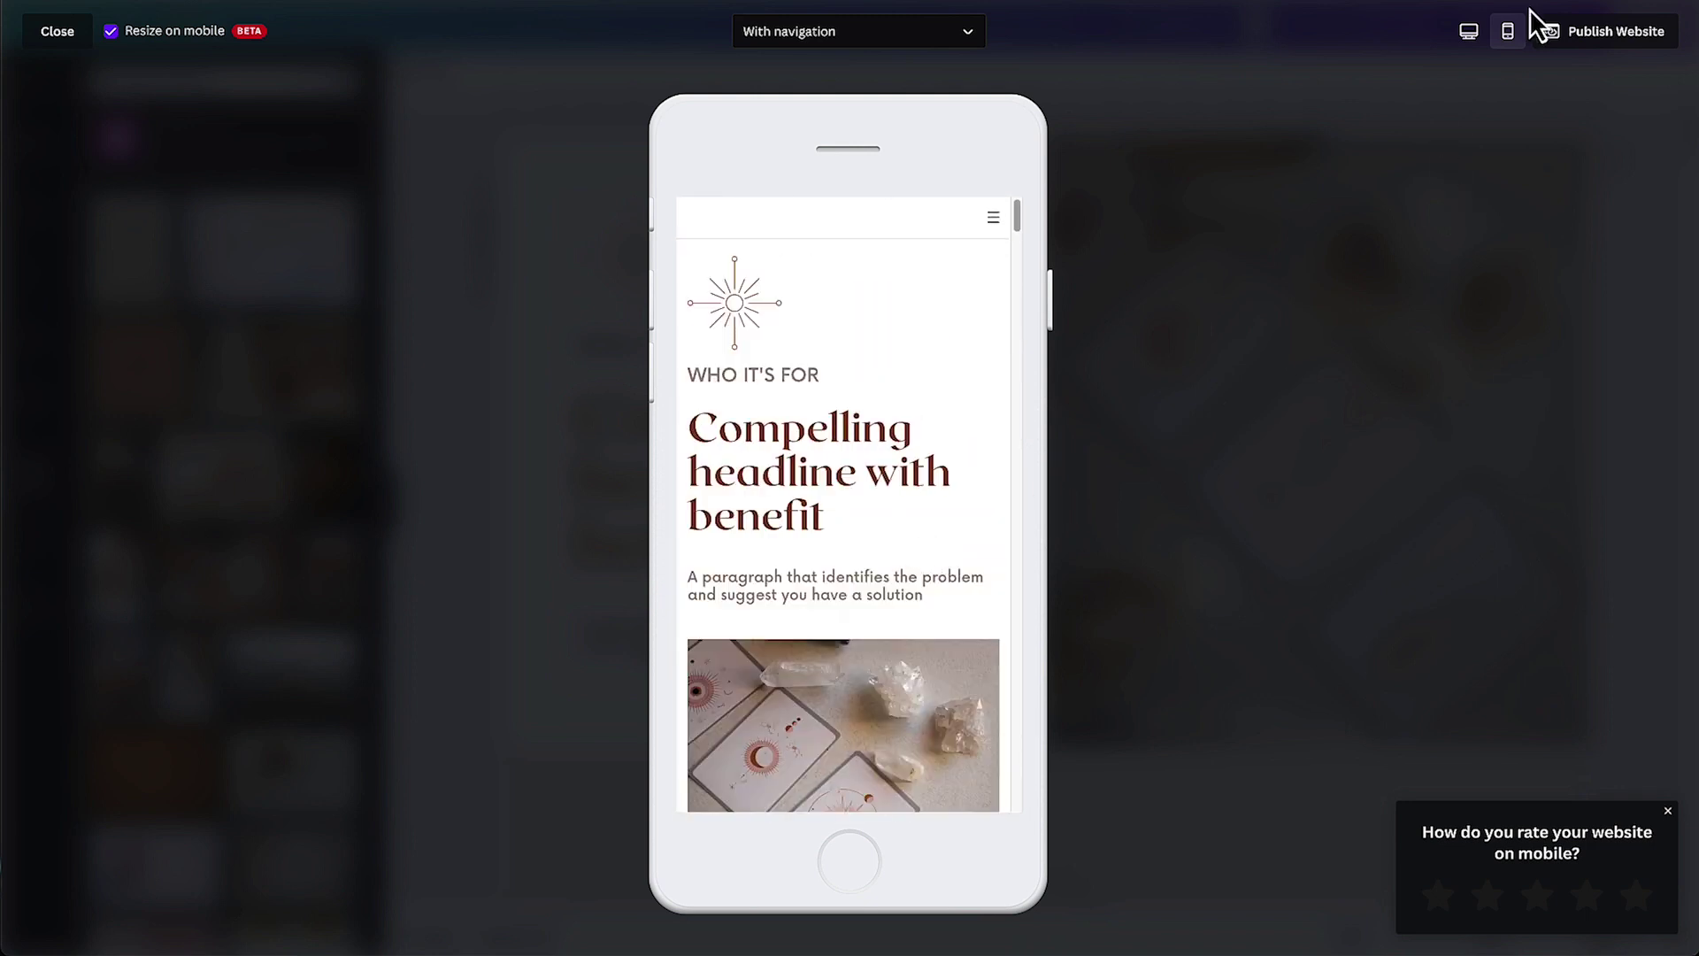
left_click(40, 35)
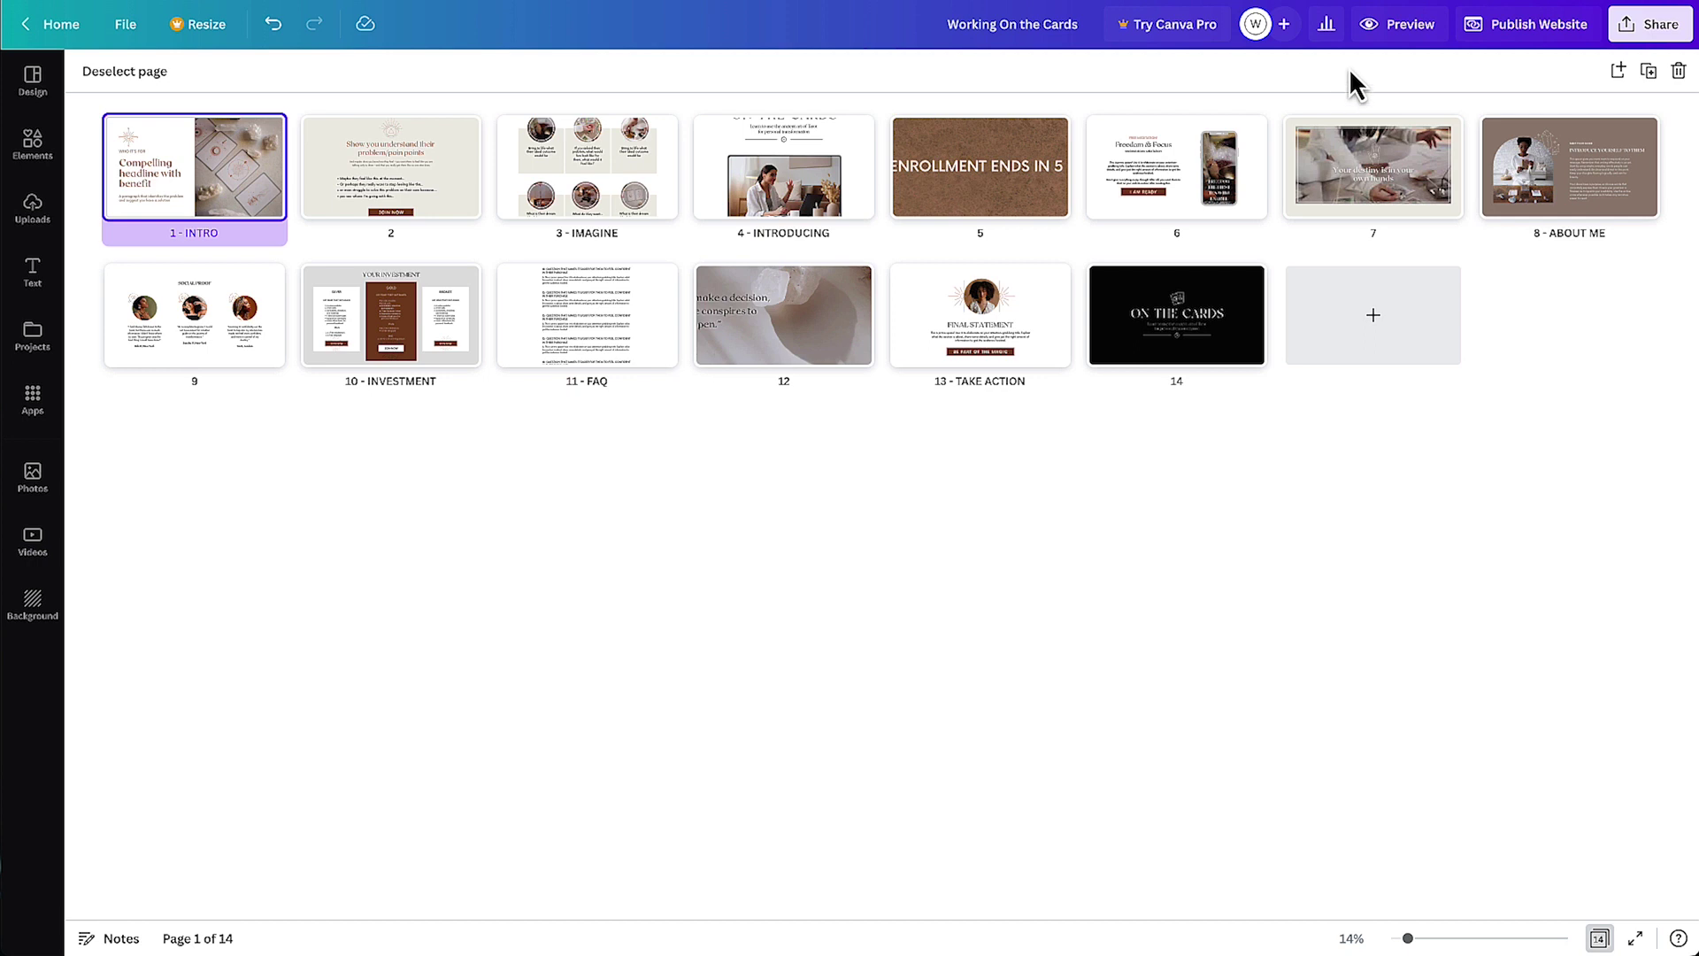
Reopen the website preview and check the section links in the mobile navigation menu
left_click(1399, 31)
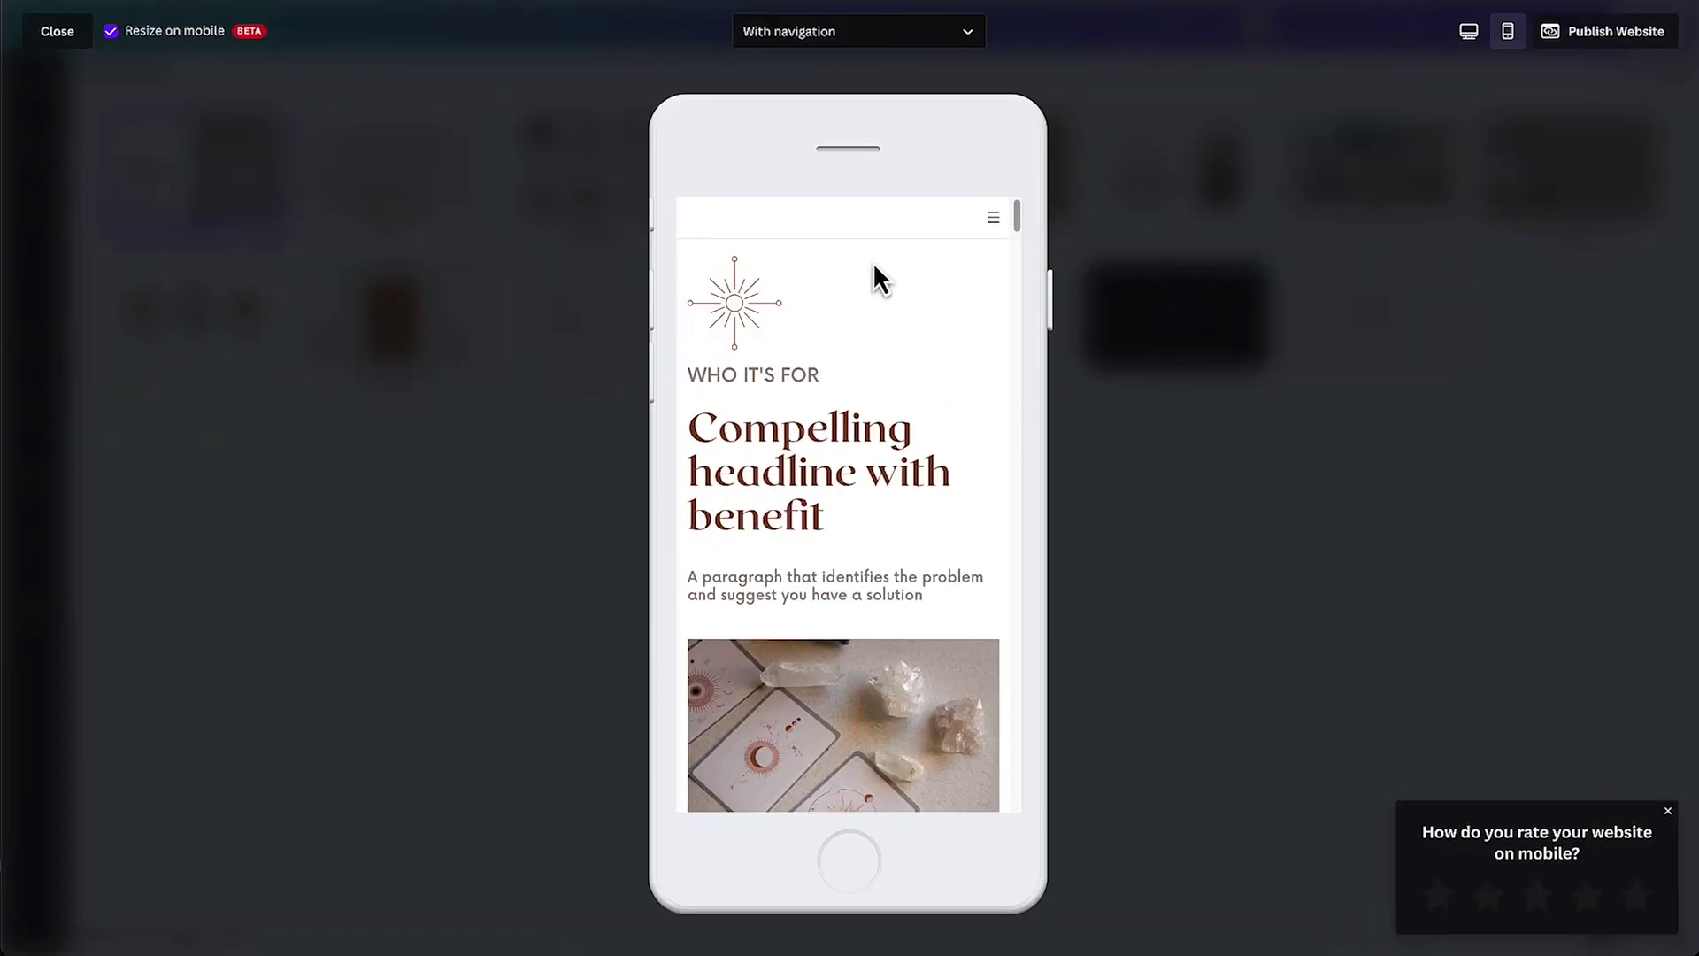
left_click(995, 221)
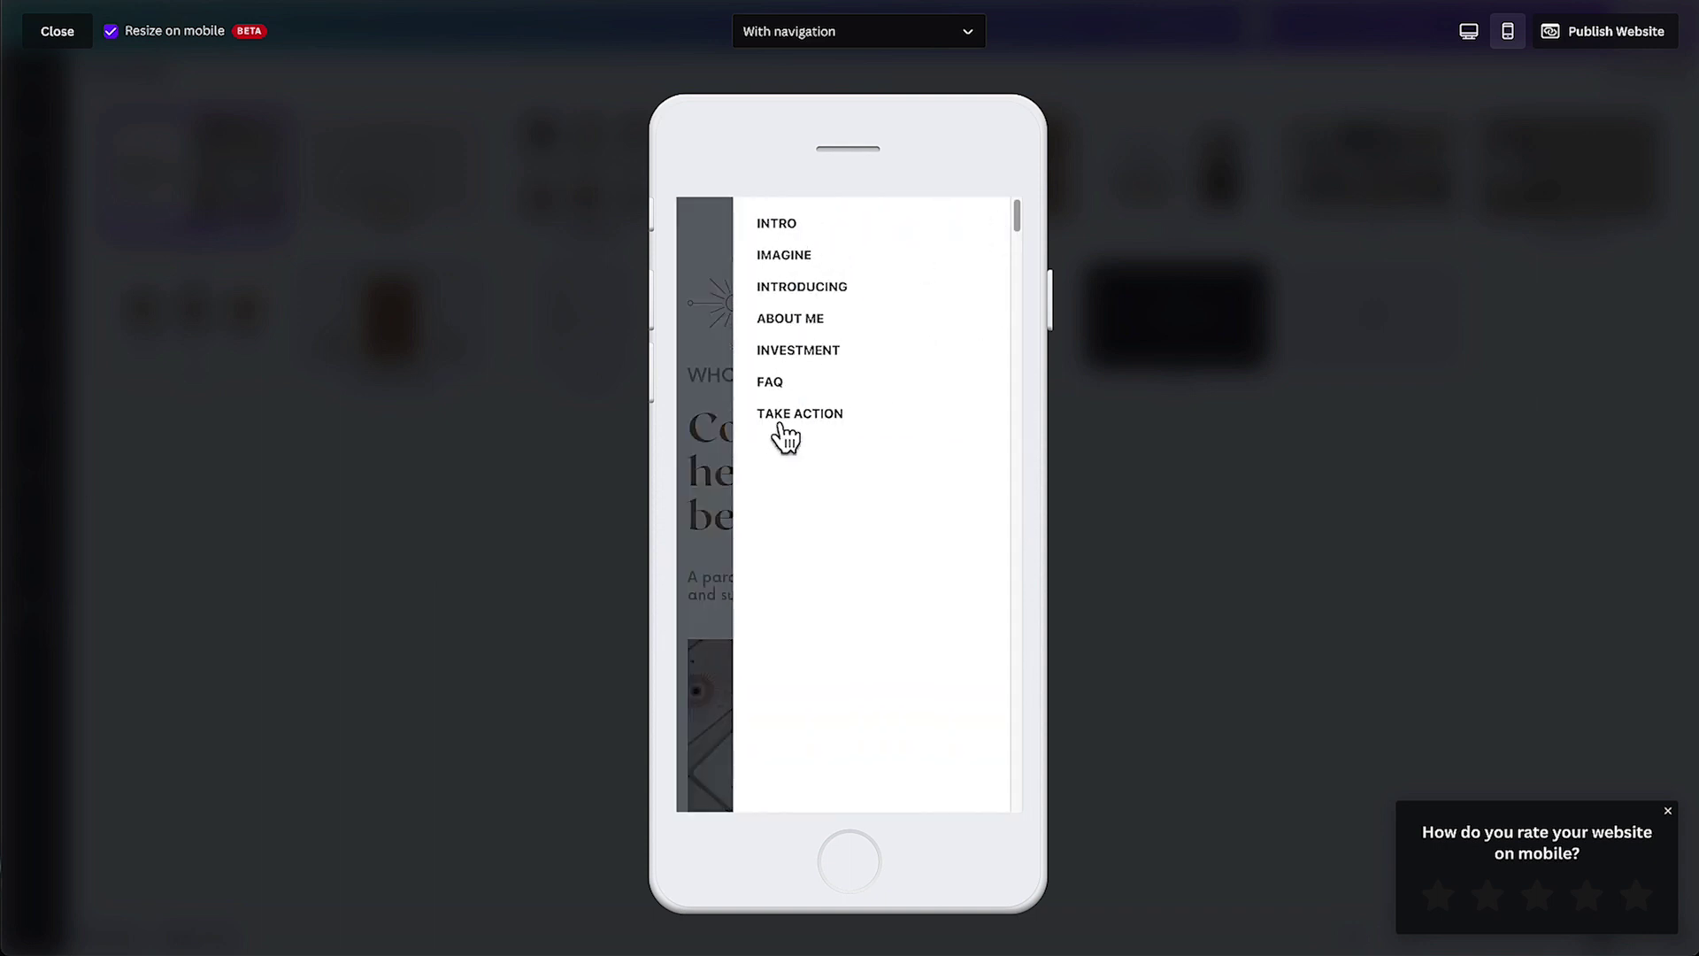
left_click(706, 455)
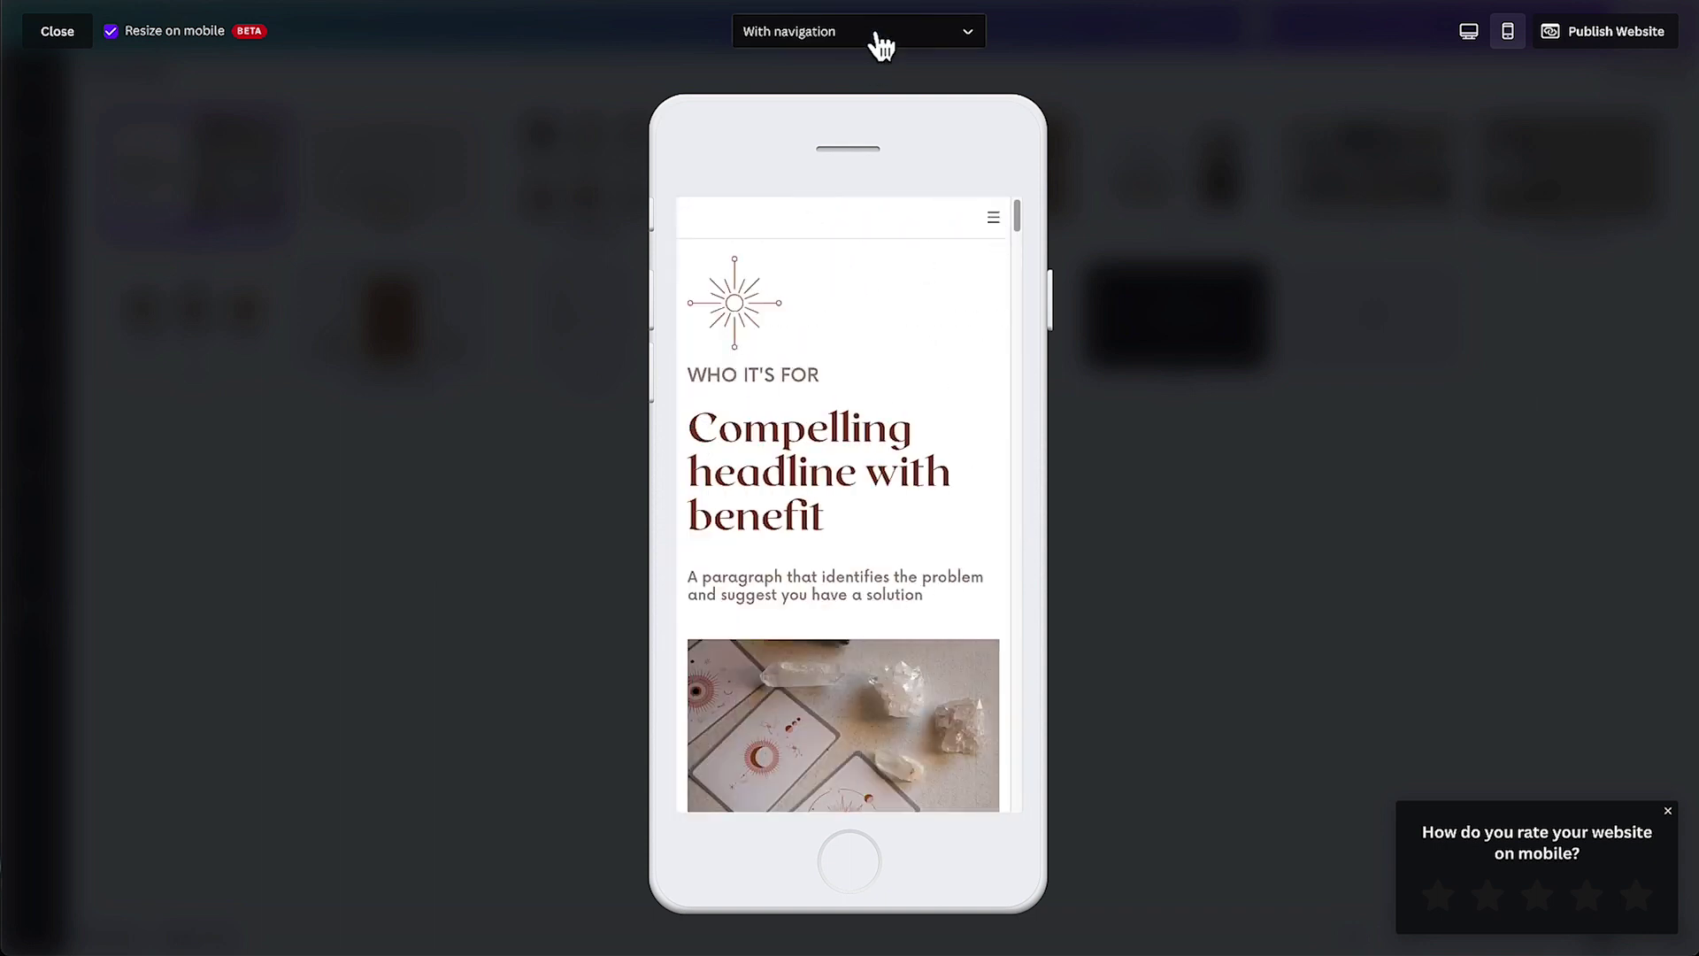
Switch the preview to desktop, set the website to Without navigation, and review it from the opening headline down to the final statement
left_click(1469, 35)
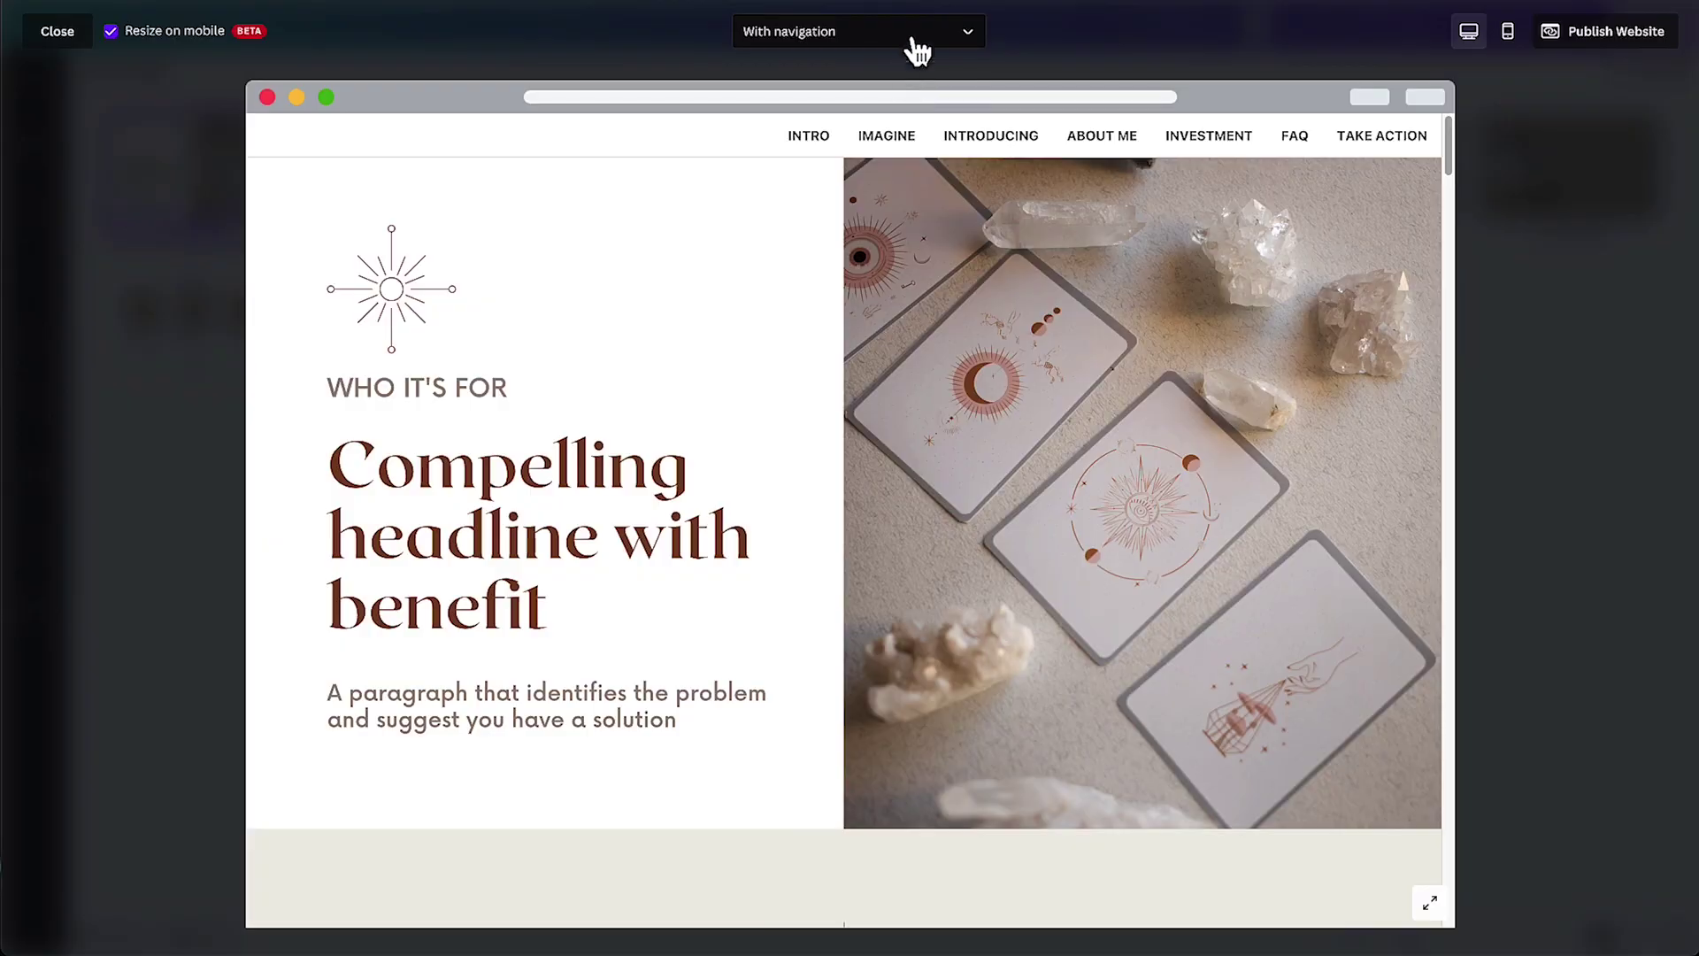
left_click(914, 40)
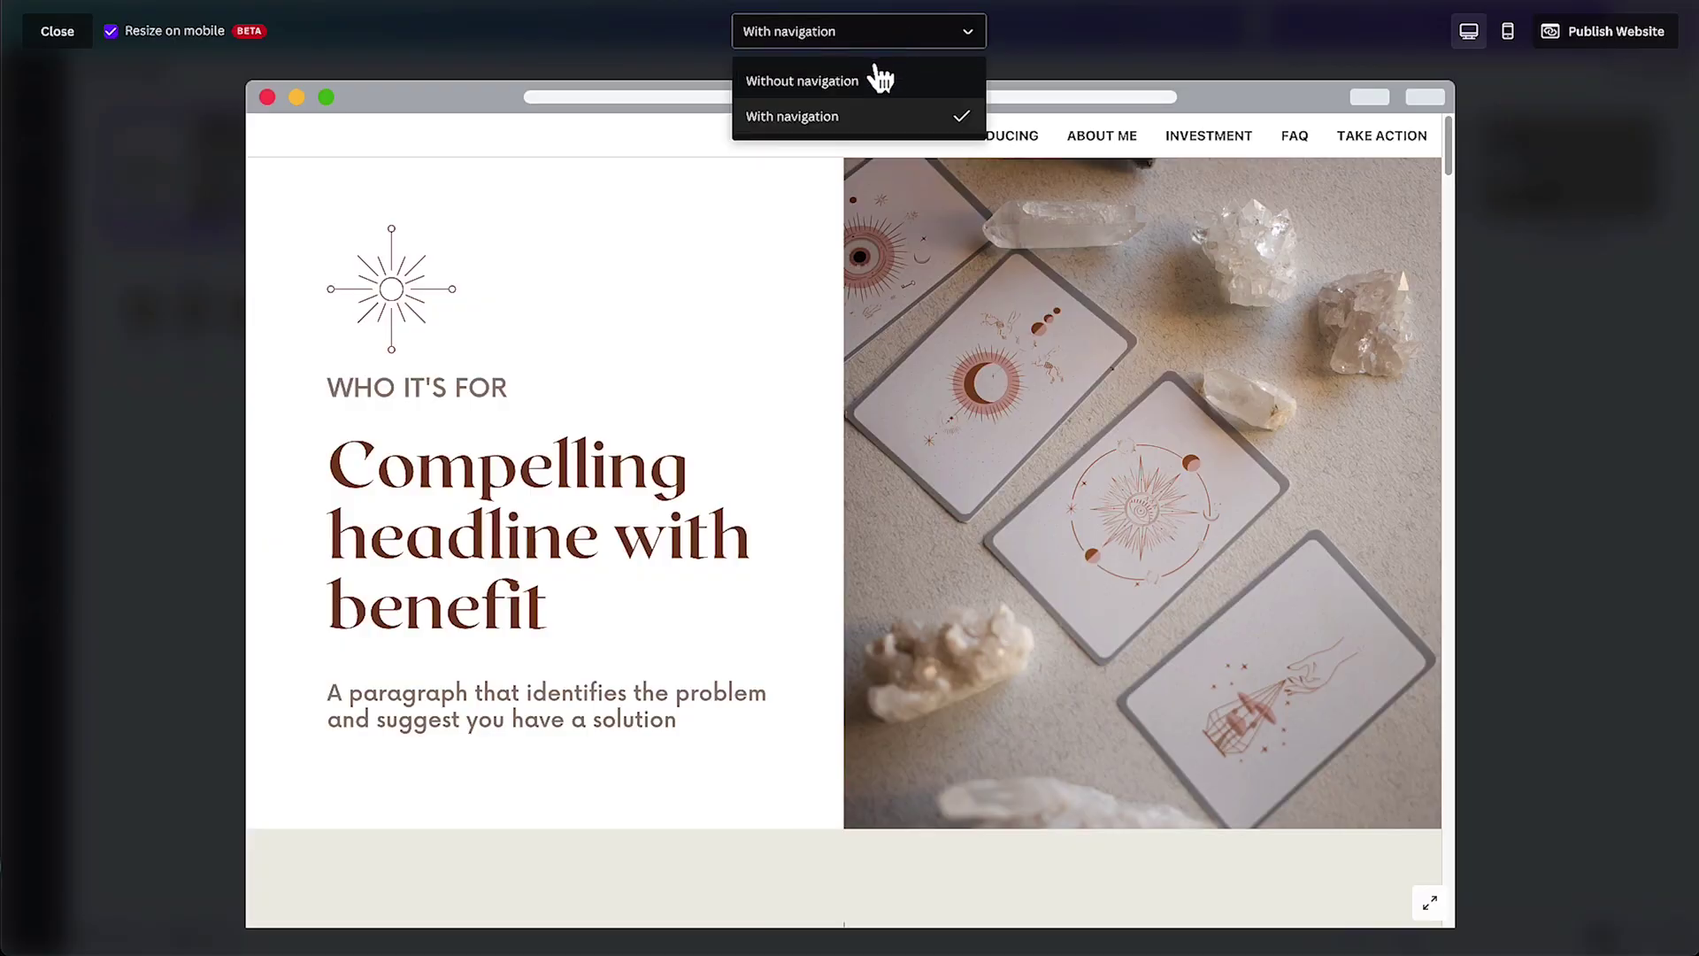
left_click(863, 80)
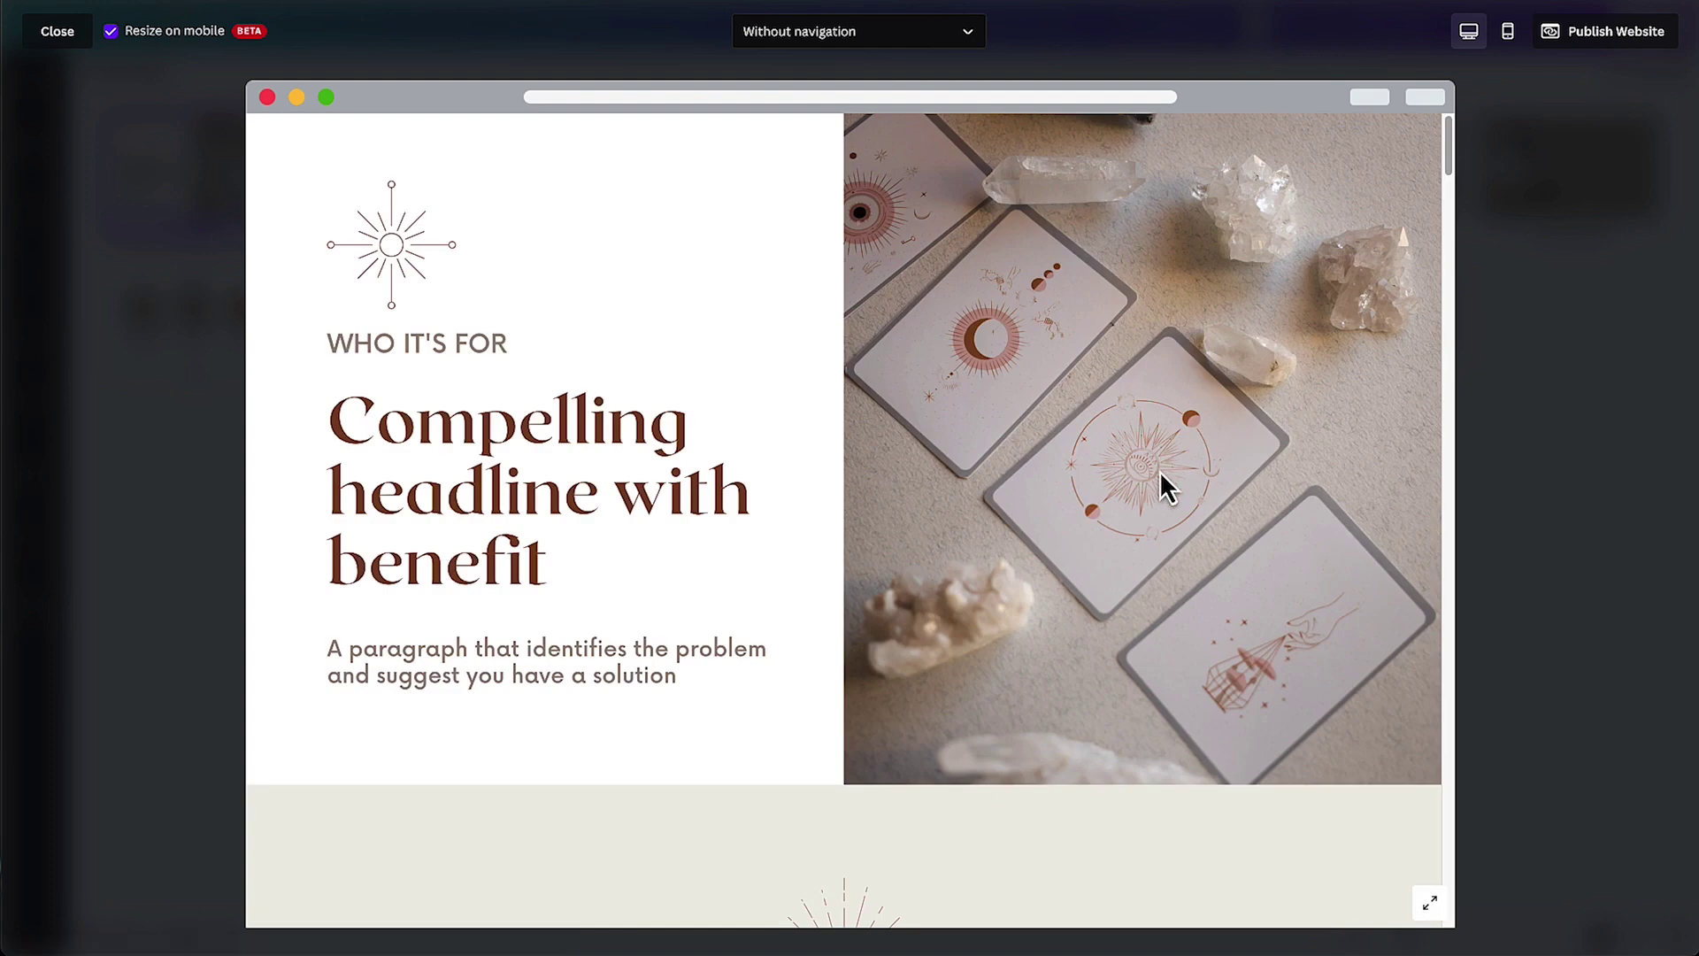
scroll(1160, 470, "down", 10)
scroll(1151, 476, "down", 15)
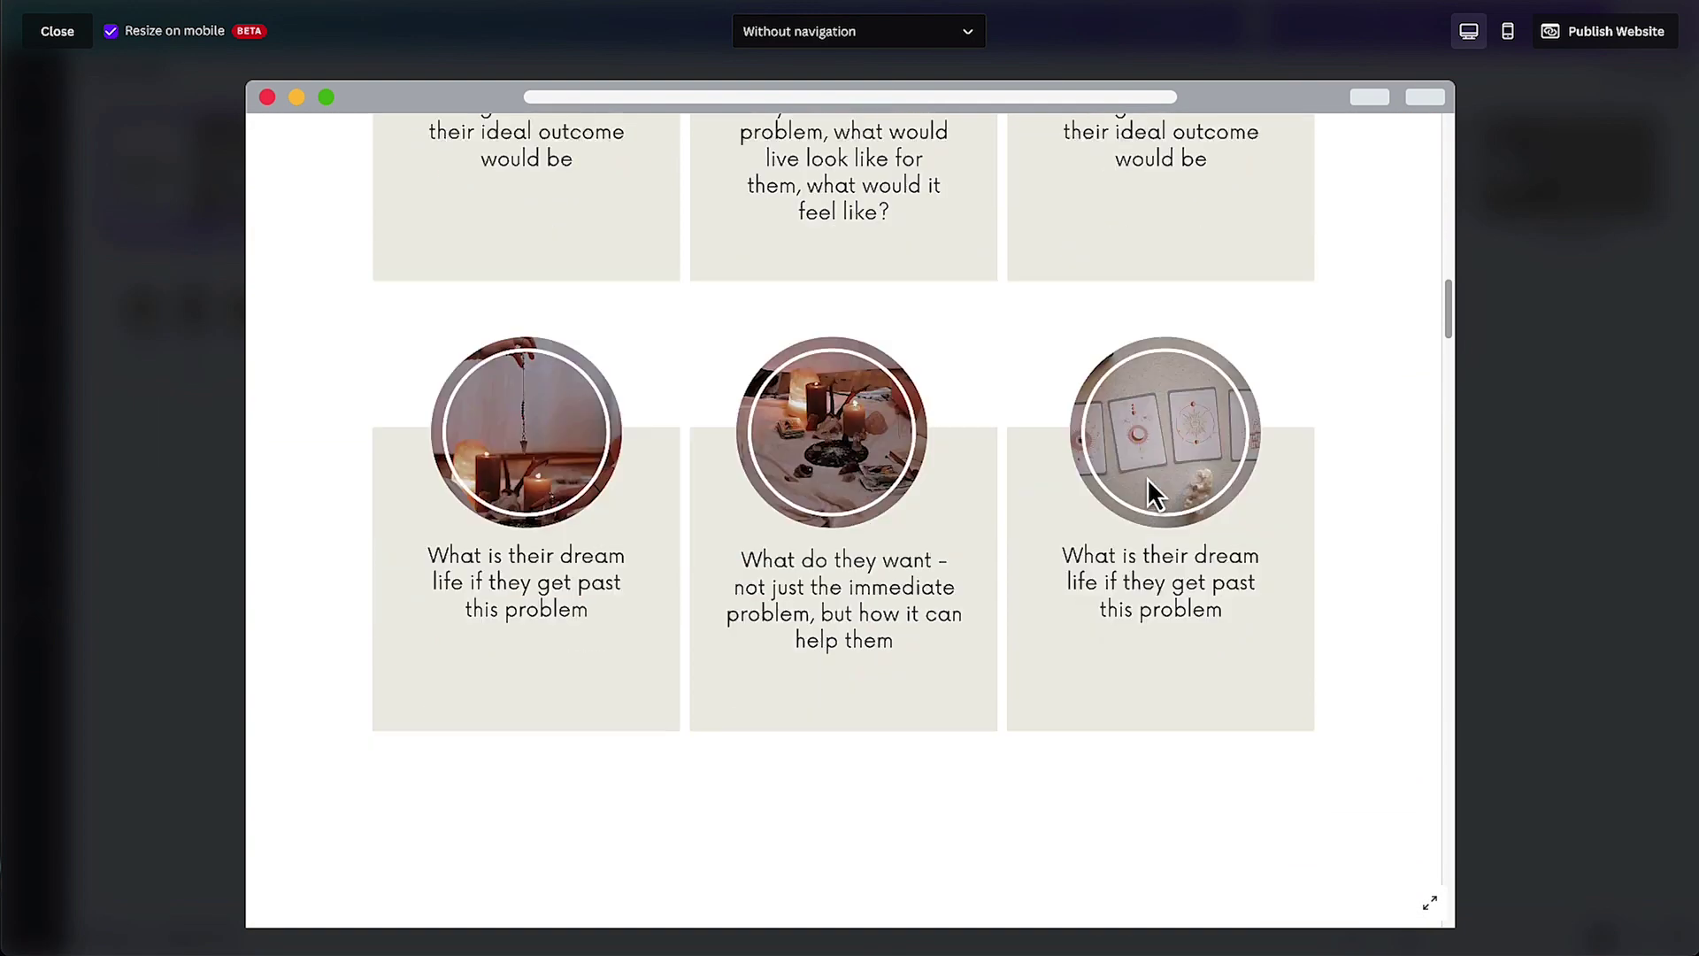
scroll(1145, 480, "down", 20)
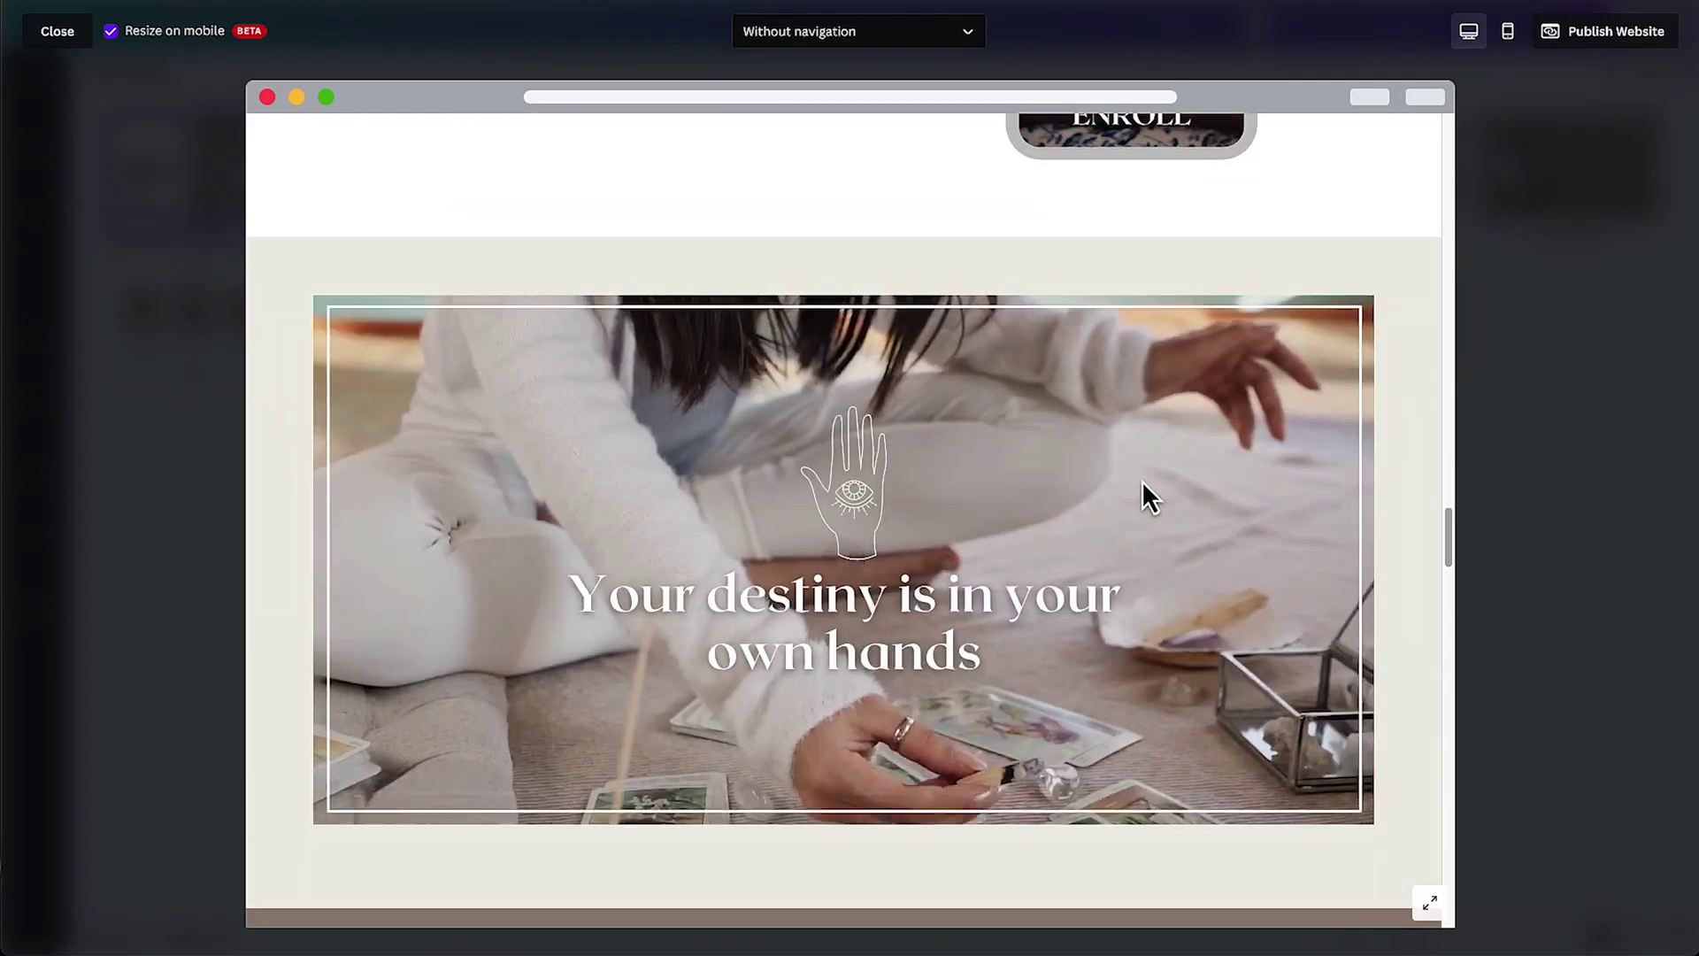
scroll(1138, 481, "down", 20)
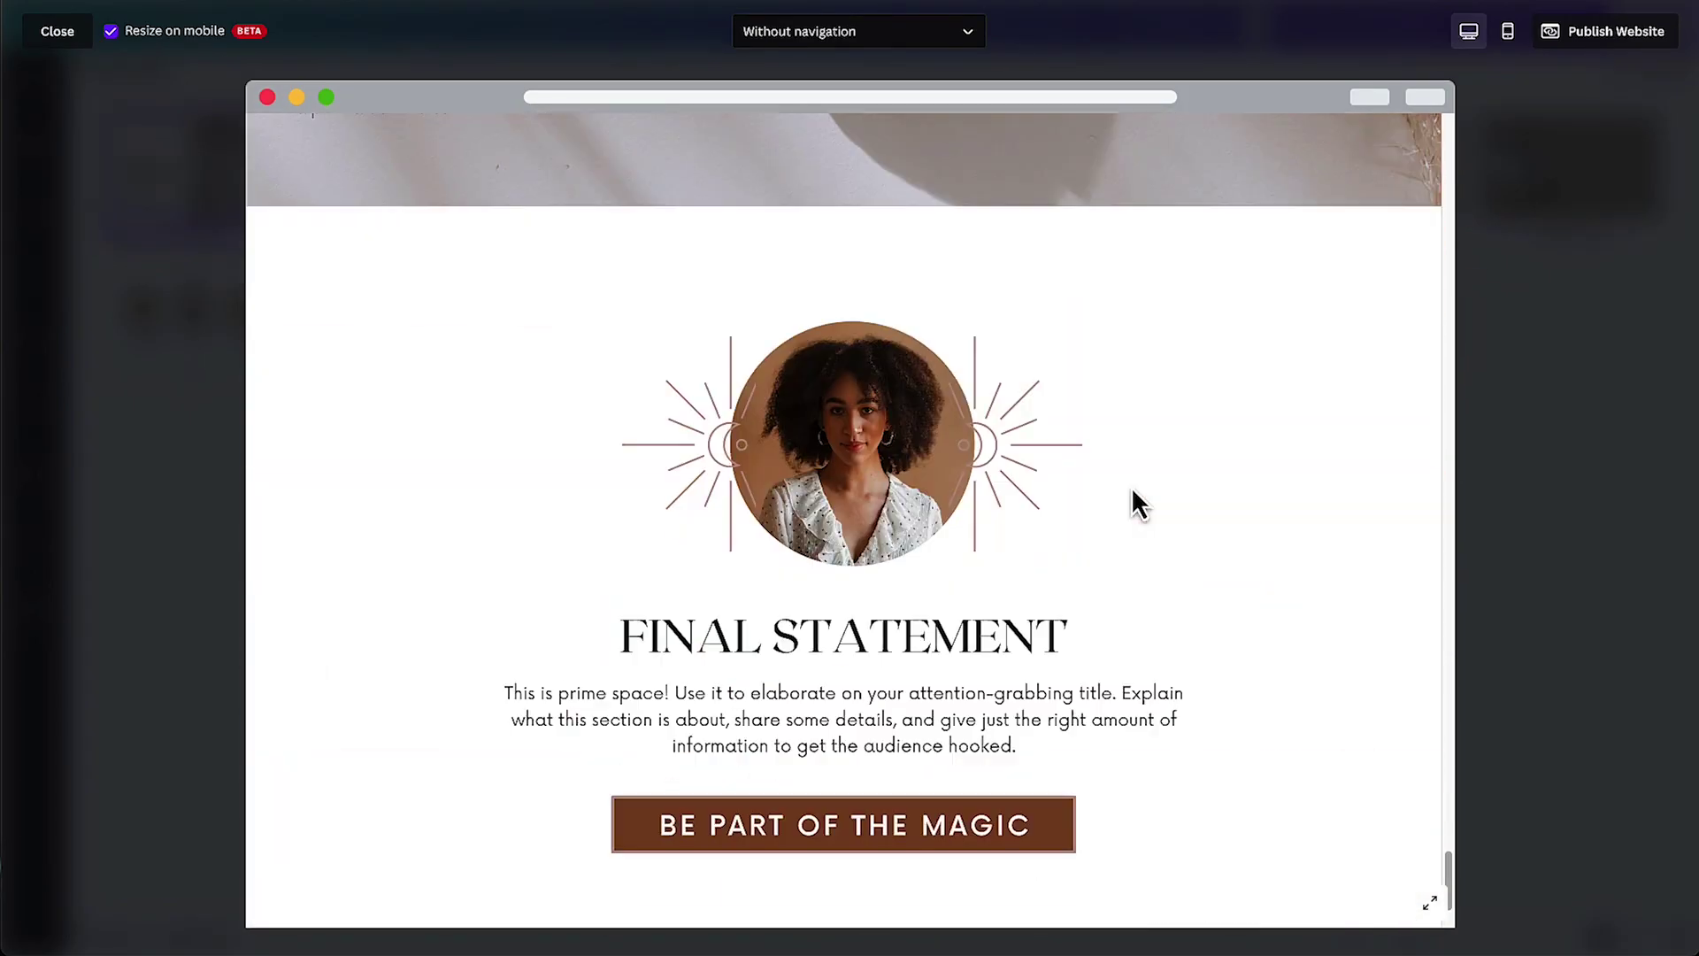